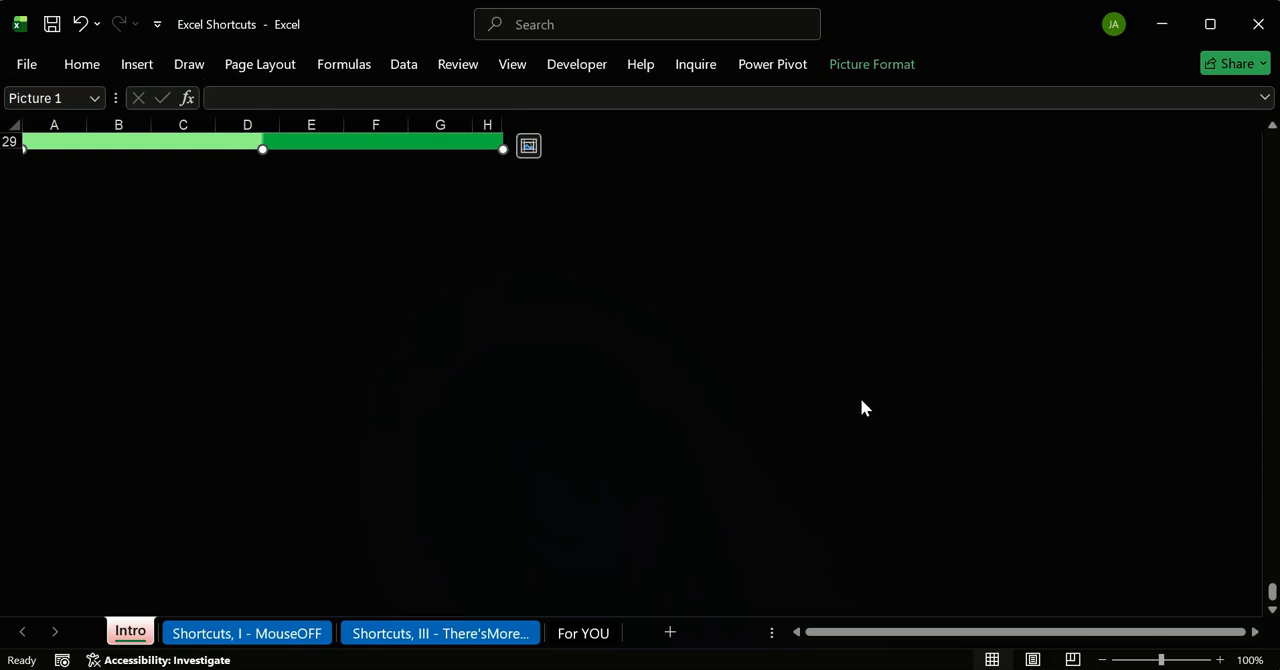
Step: View the picture on the Intro sheet, look at the "Shortcuts, I - MouseOFF" sheet and return to Intro
{"action": "left_click_drag", "start_coordinate": [1271, 592], "coordinate": [1270, 138]}
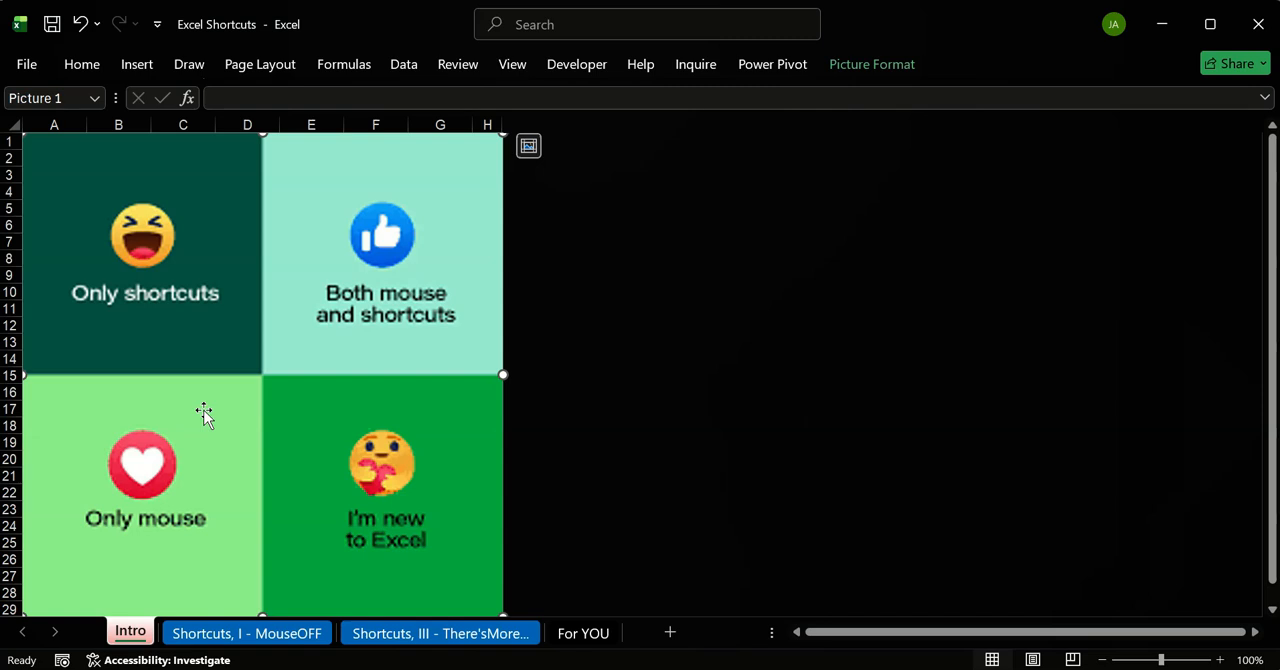
{"action": "left_click", "coordinate": [247, 630]}
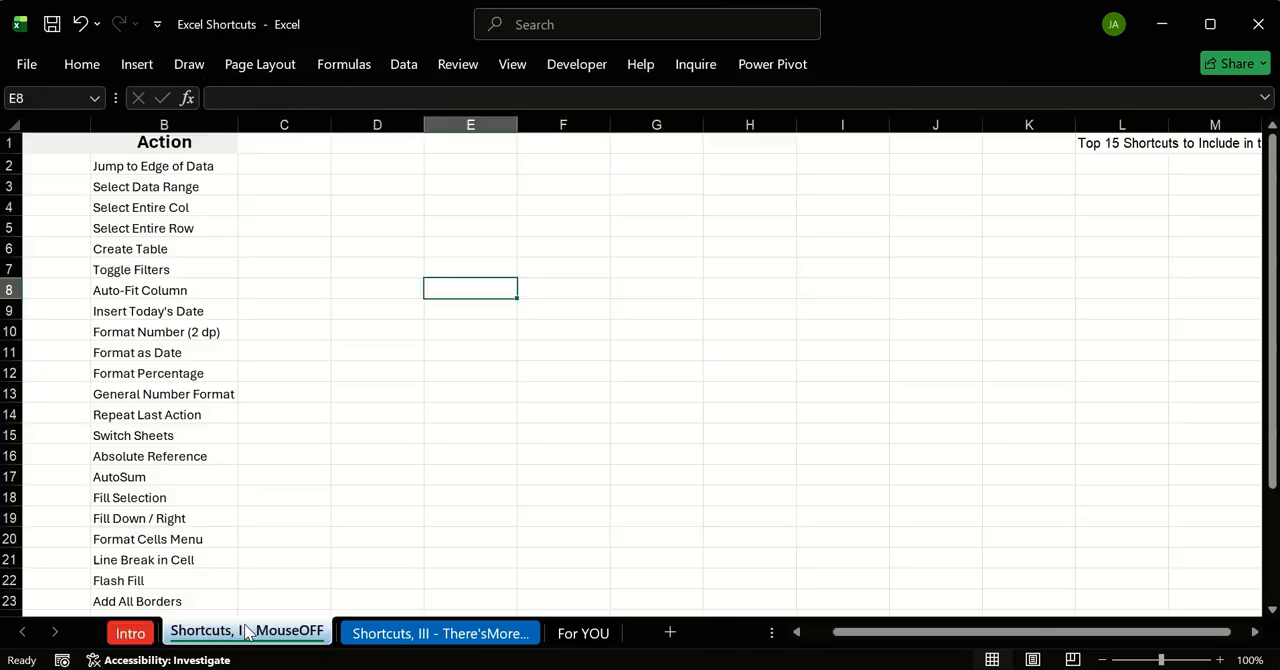
{"action": "left_click", "coordinate": [143, 634]}
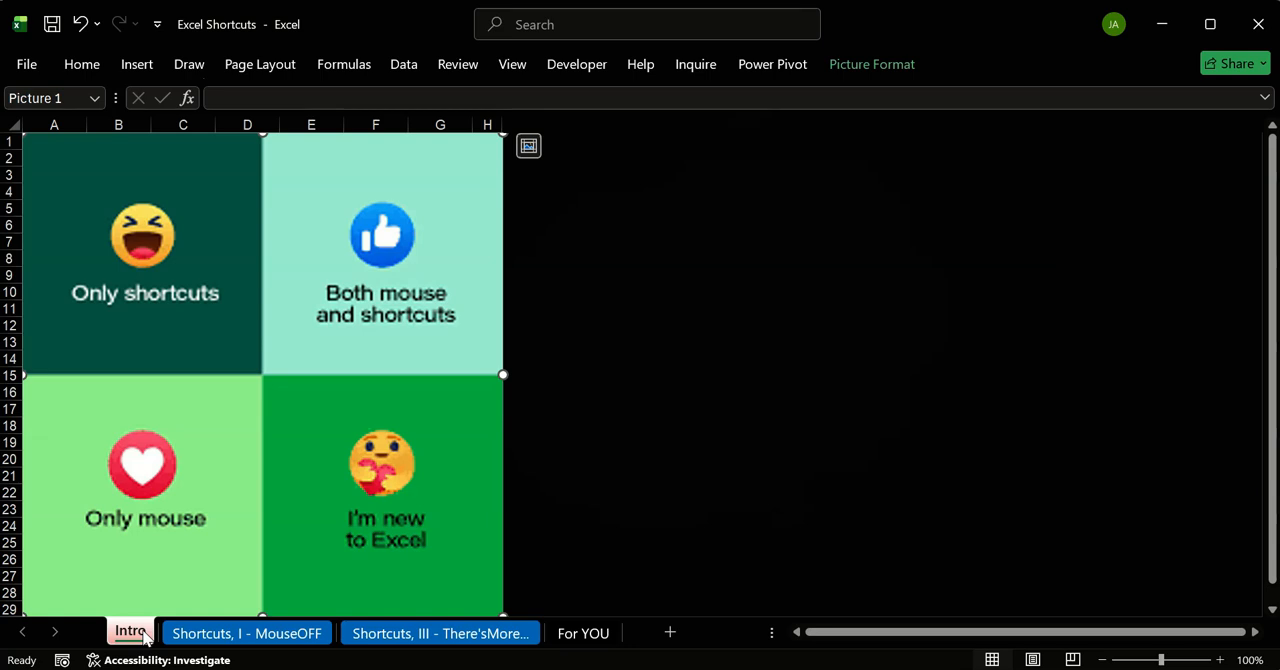
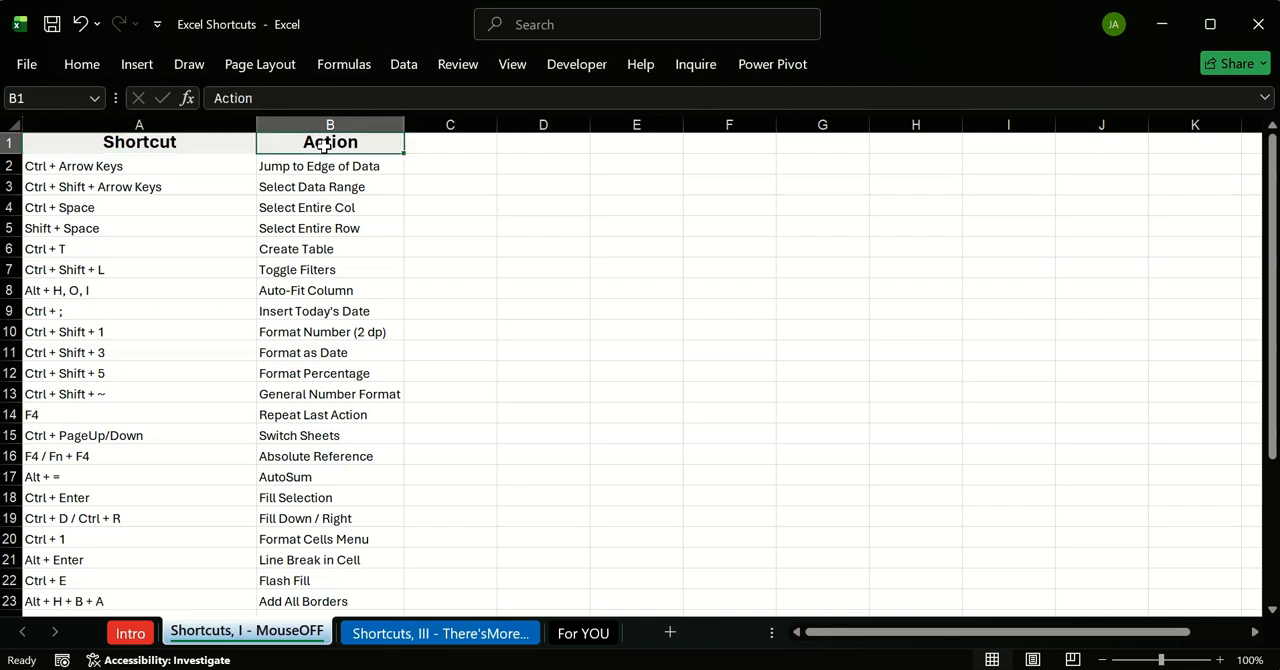
Step: Review the listed shortcuts and their actions, including the ultimate shortcut row, and return to the Ctrl + Arrow Keys entry in A2
{"action": "left_click_drag", "start_coordinate": [309, 166], "coordinate": [320, 518]}
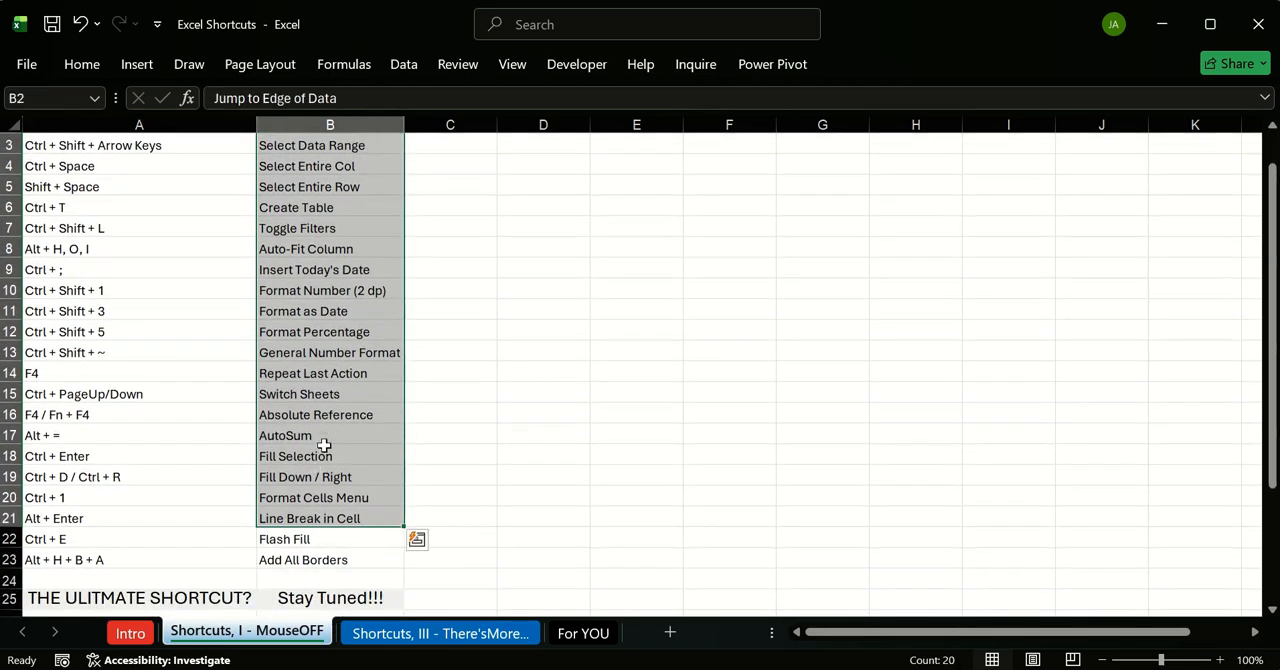
{"action": "left_click", "coordinate": [195, 584]}
{"action": "left_click", "coordinate": [197, 598]}
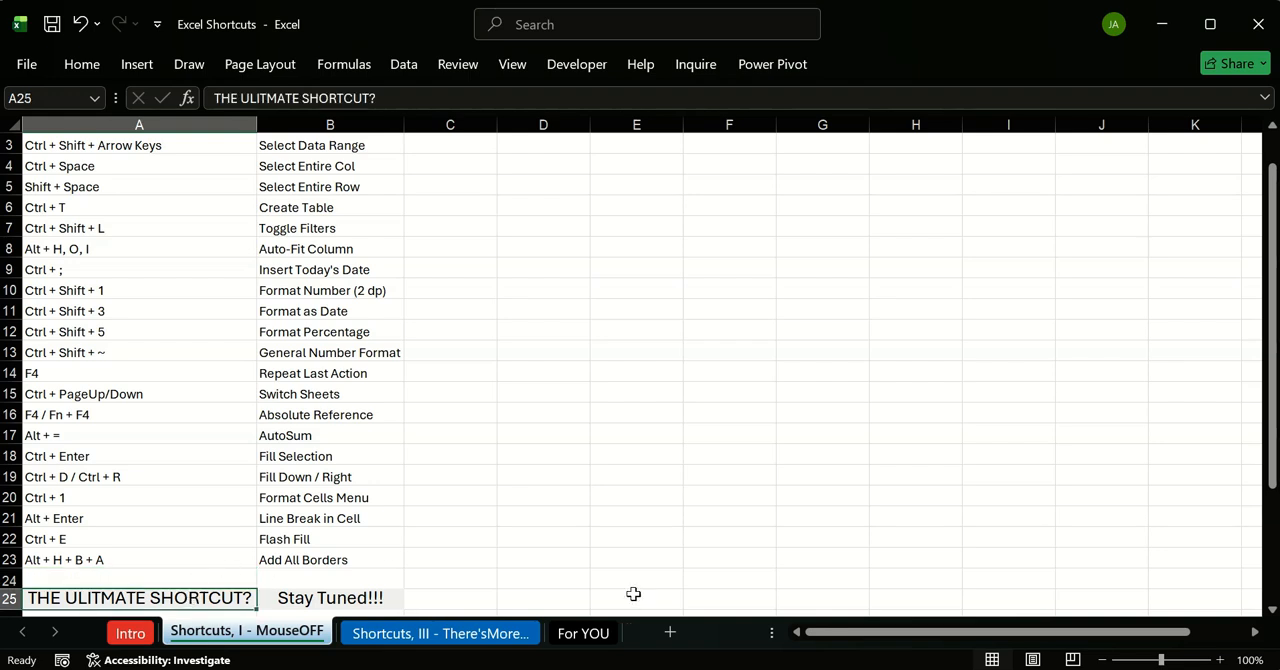
{"action": "scroll", "coordinate": [320, 337], "scroll_direction": "down", "scroll_amount": 2}
{"action": "scroll", "coordinate": [308, 311], "scroll_direction": "up", "scroll_amount": 3}
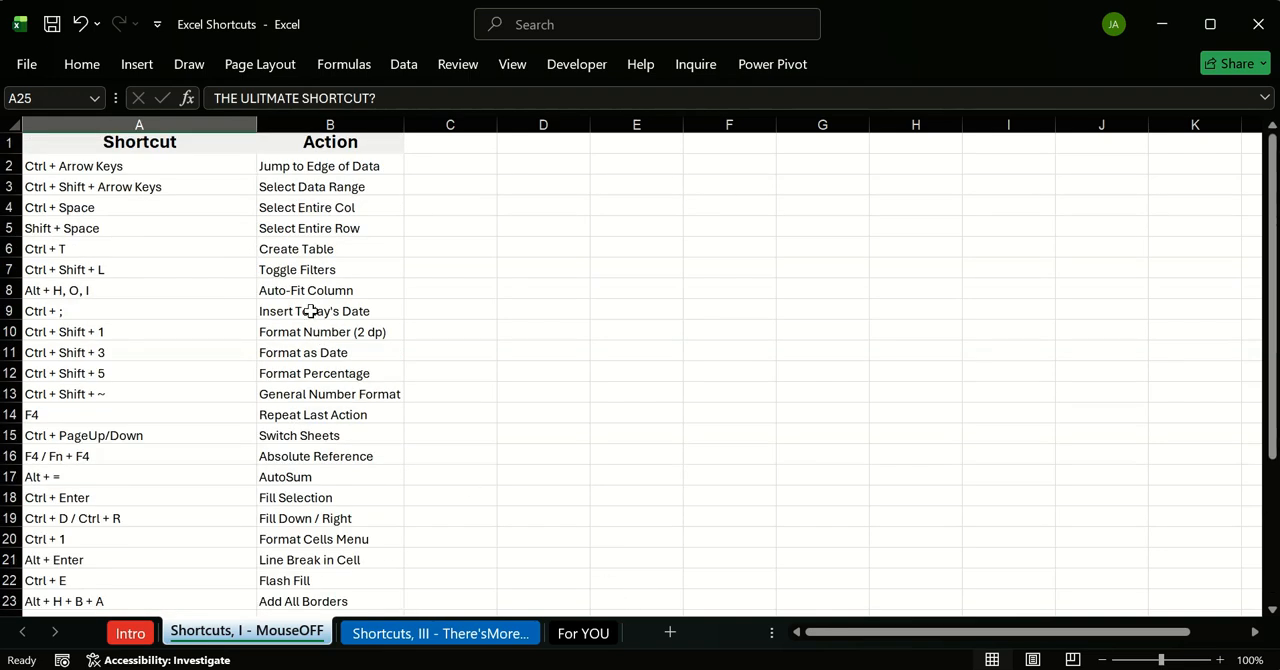
{"action": "left_click", "coordinate": [48, 167]}
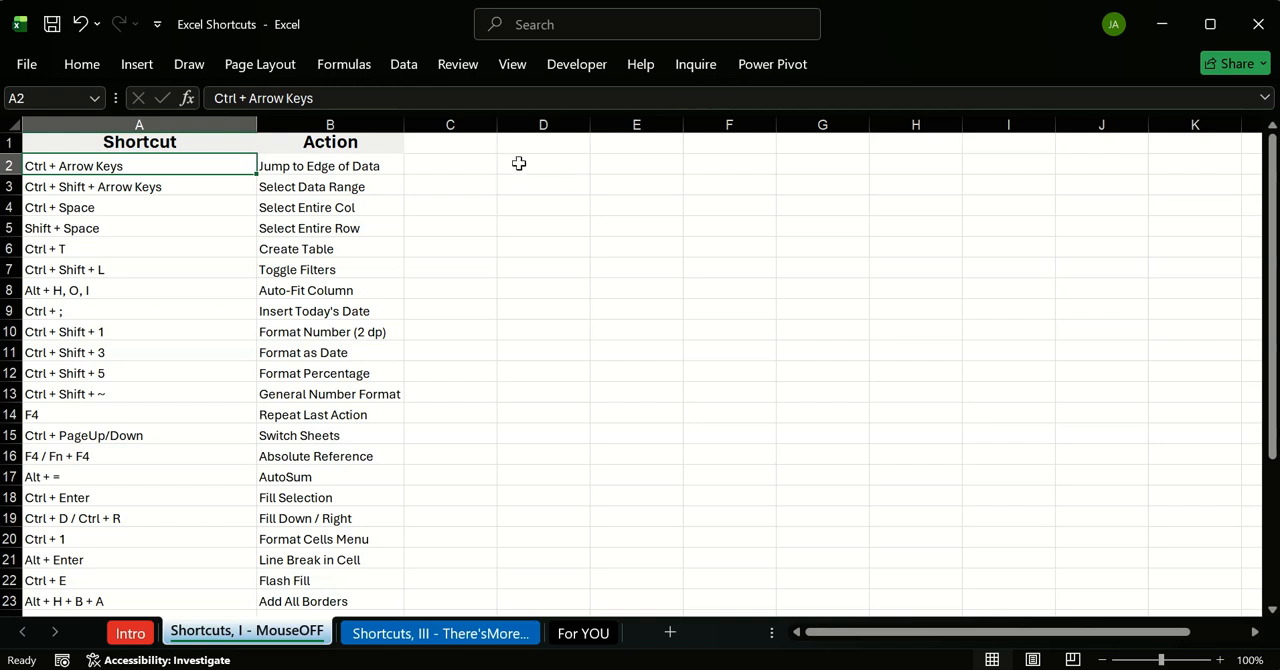
{"action": "left_click", "coordinate": [541, 141]}
{"action": "type", "text": "Name"}
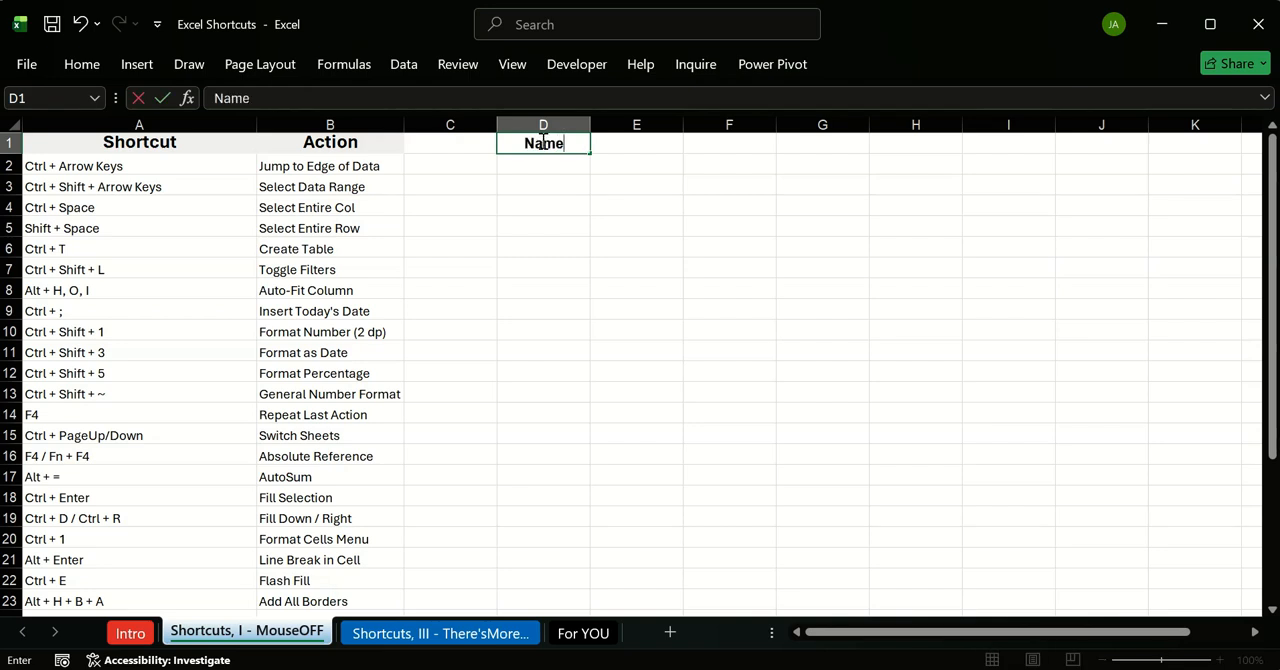
{"action": "key", "text": "Tab"}
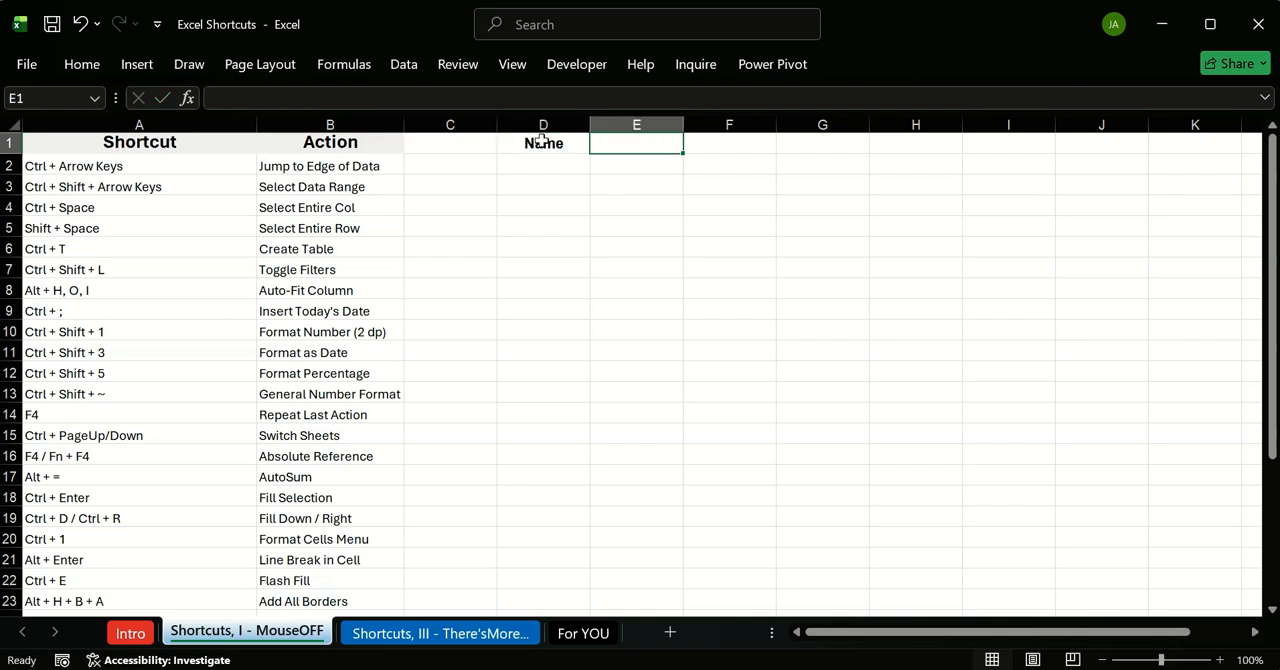
{"action": "type", "text": "EMai"}
{"action": "key", "text": "BackSpace"}
{"action": "key", "text": "BackSpace"}
{"action": "key", "text": "BackSpace"}
{"action": "key", "text": "Escape"}
{"action": "left_click", "coordinate": [577, 127]}
{"action": "left_click", "coordinate": [577, 144]}
{"action": "key", "text": "Delete"}
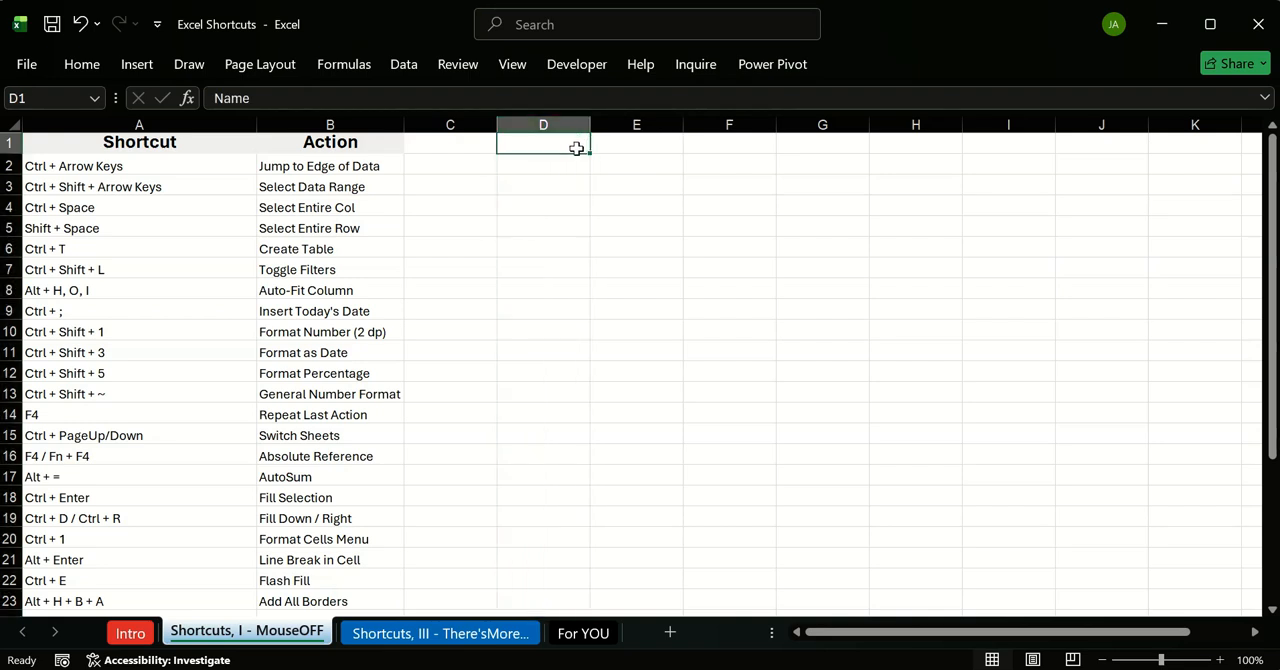
{"action": "left_click", "coordinate": [612, 183]}
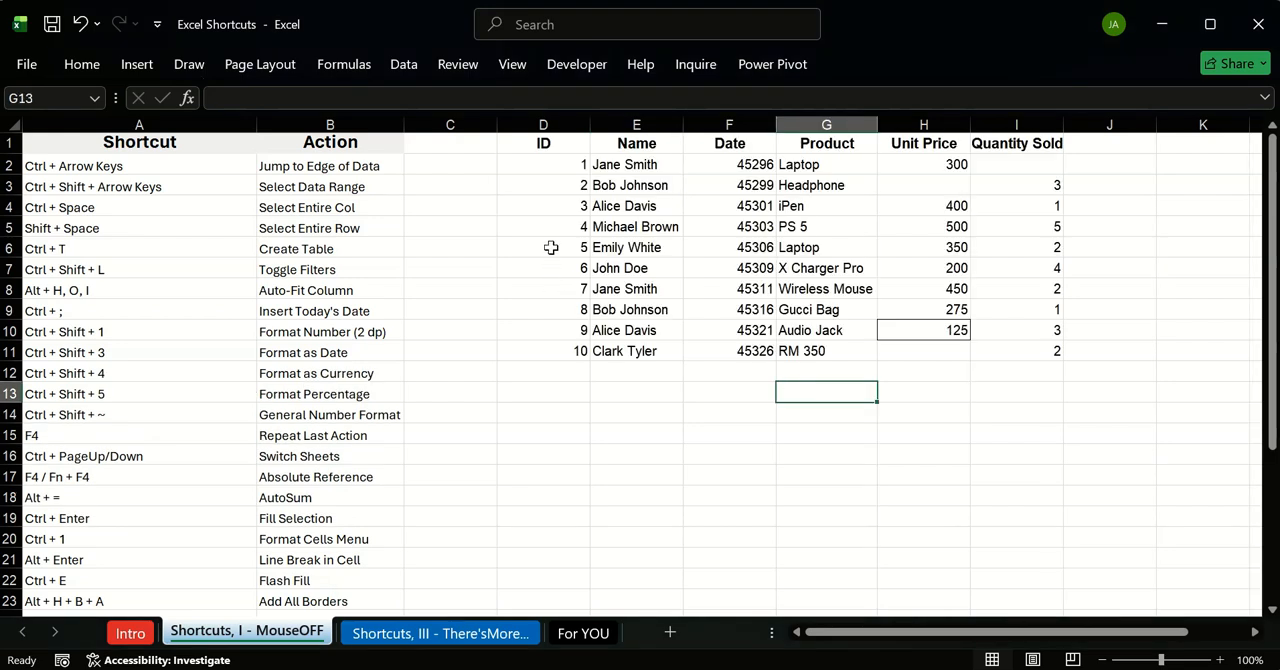
Step: Remove the border from cell H10, the Unit Price of the Audio Jack row
{"action": "left_click_drag", "start_coordinate": [562, 145], "coordinate": [1040, 352]}
{"action": "left_click", "coordinate": [900, 390]}
{"action": "left_click", "coordinate": [826, 288]}
{"action": "left_click", "coordinate": [943, 328]}
{"action": "left_click", "coordinate": [895, 392]}
{"action": "left_click", "coordinate": [902, 330]}
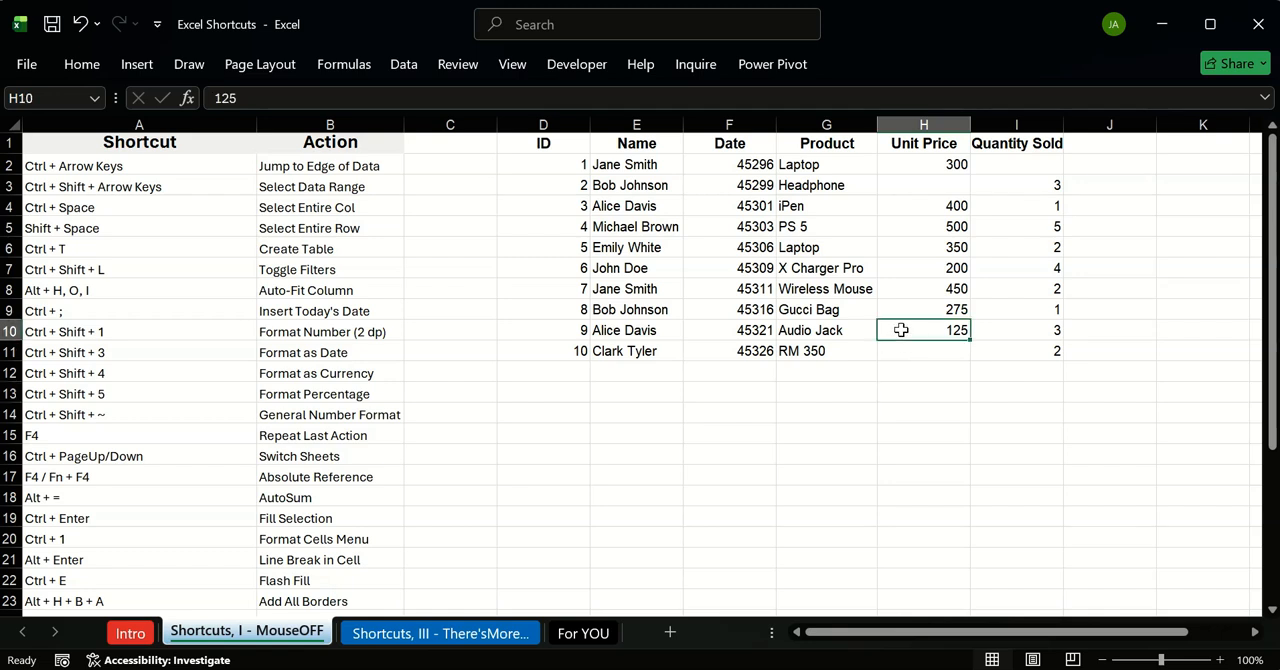
{"action": "left_click", "coordinate": [81, 64]}
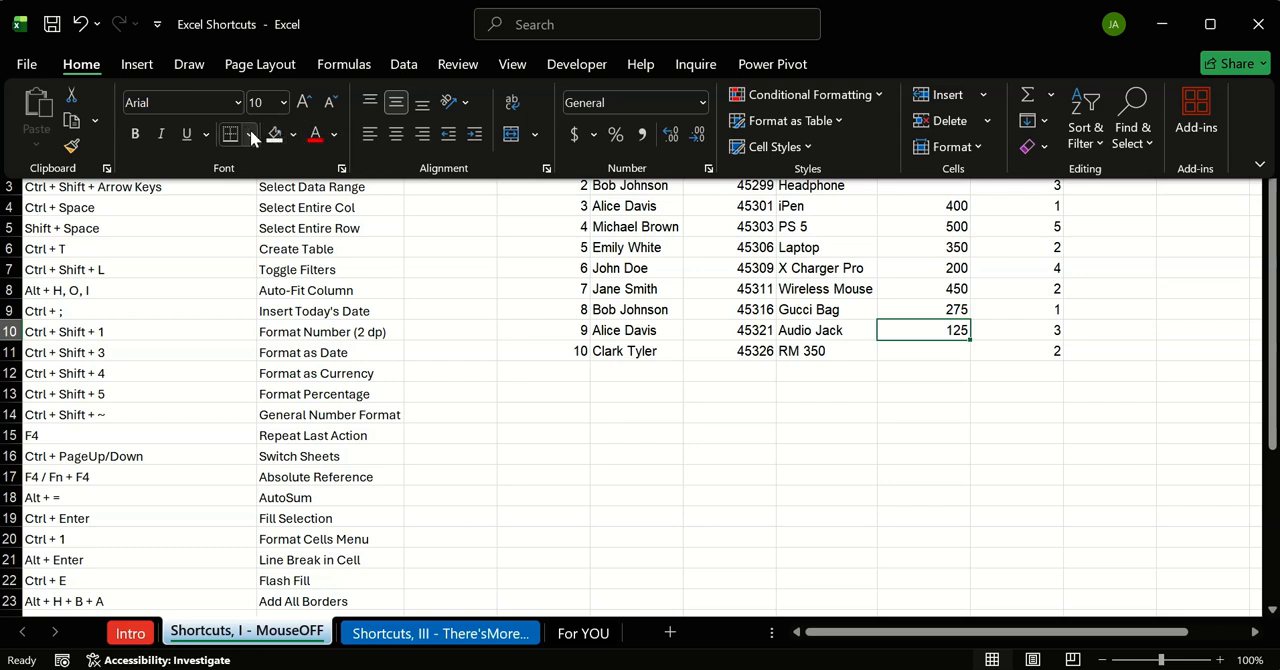
{"action": "left_click", "coordinate": [251, 134]}
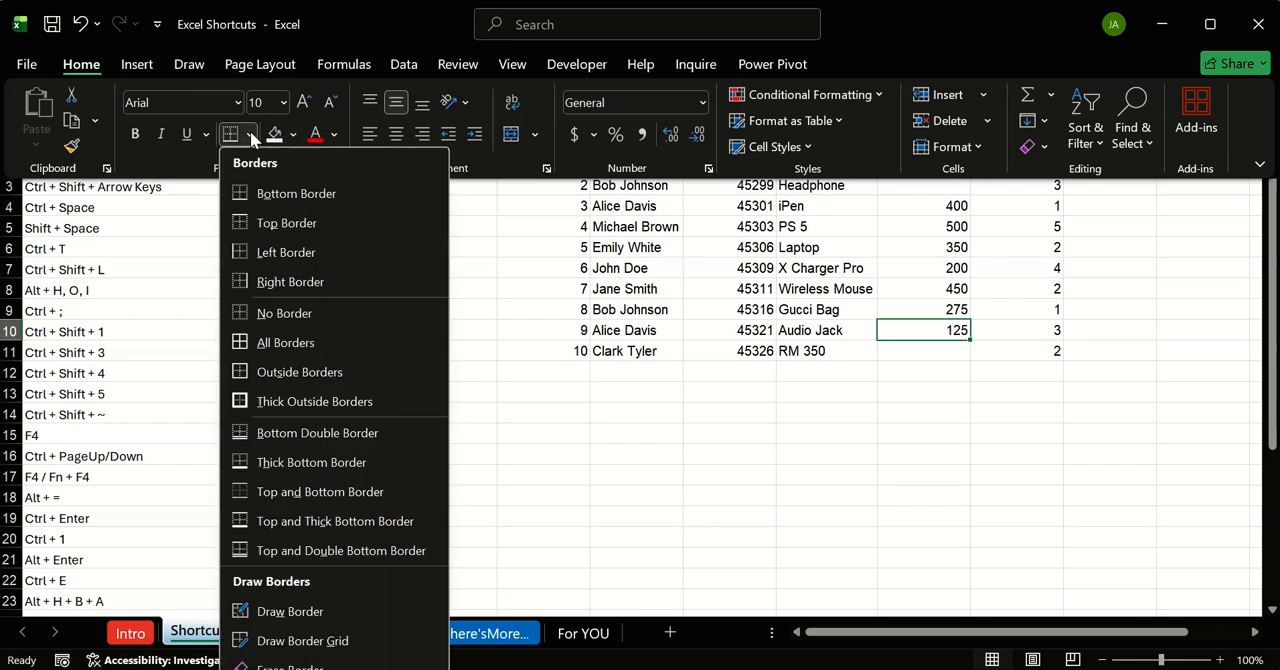
{"action": "left_click", "coordinate": [307, 312]}
{"action": "left_click", "coordinate": [810, 415]}
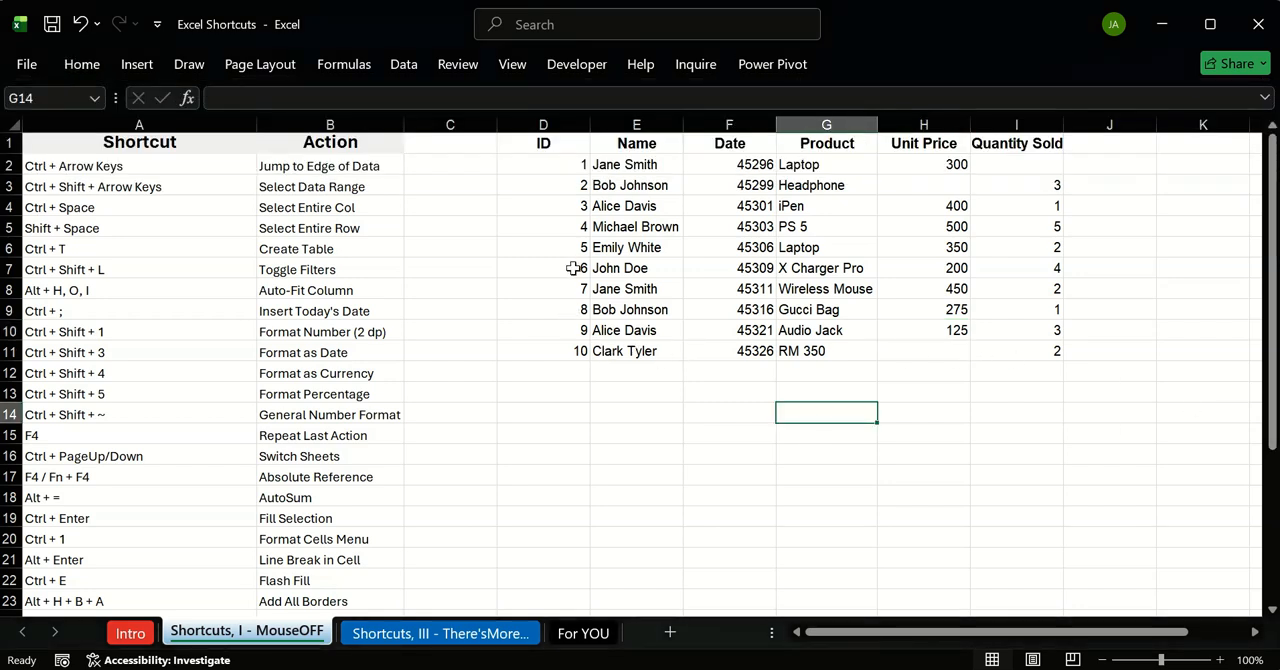
Step: Examine how far the empty rows extend below the data, going past row 400, and return to the start of the sheet
{"action": "left_click", "coordinate": [207, 164]}
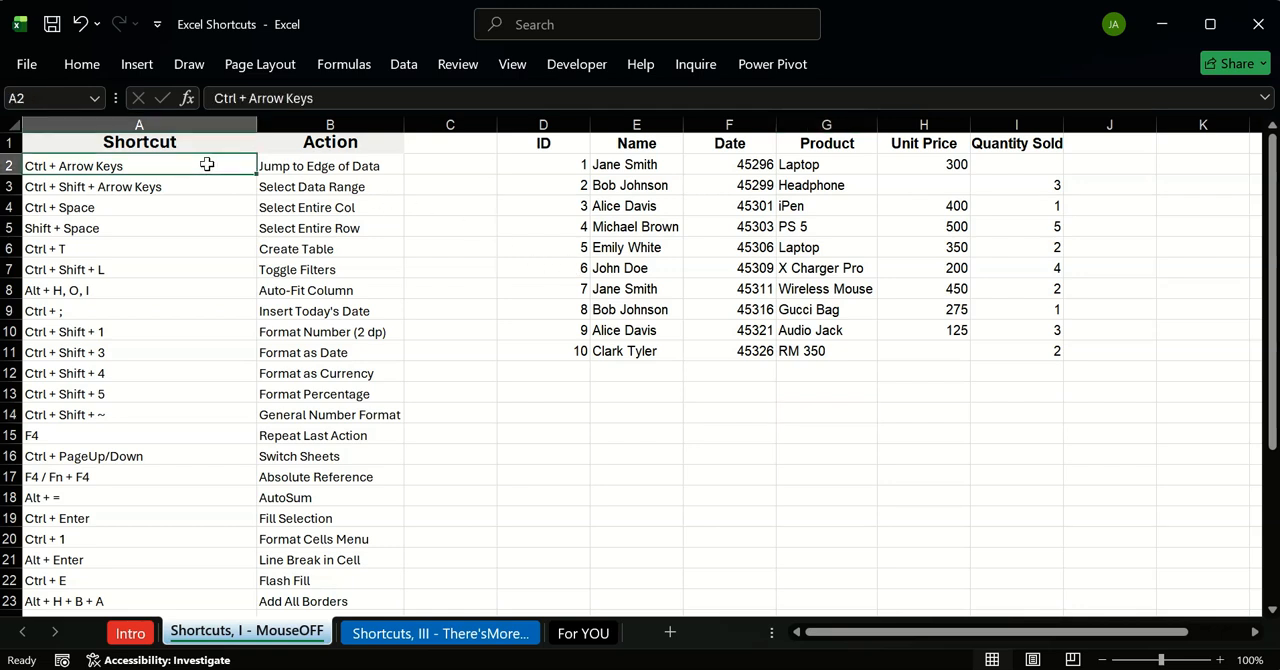
{"action": "left_click", "coordinate": [542, 169]}
{"action": "left_click", "coordinate": [549, 143]}
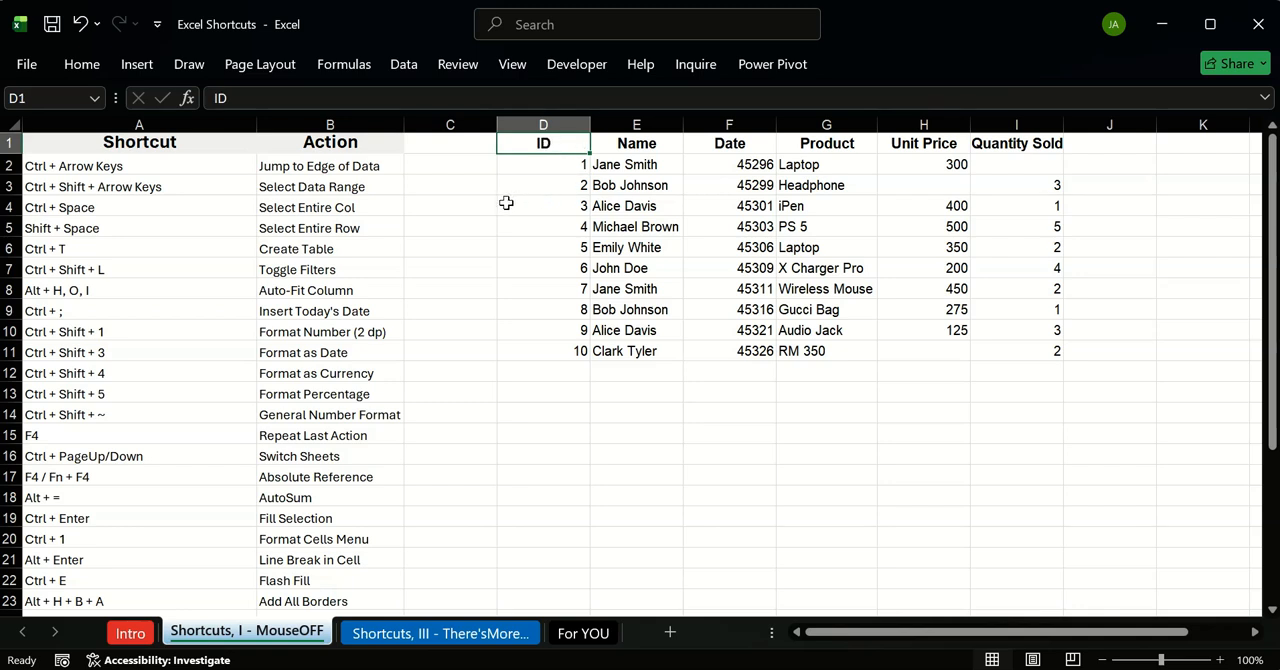
{"action": "left_click", "coordinate": [488, 190]}
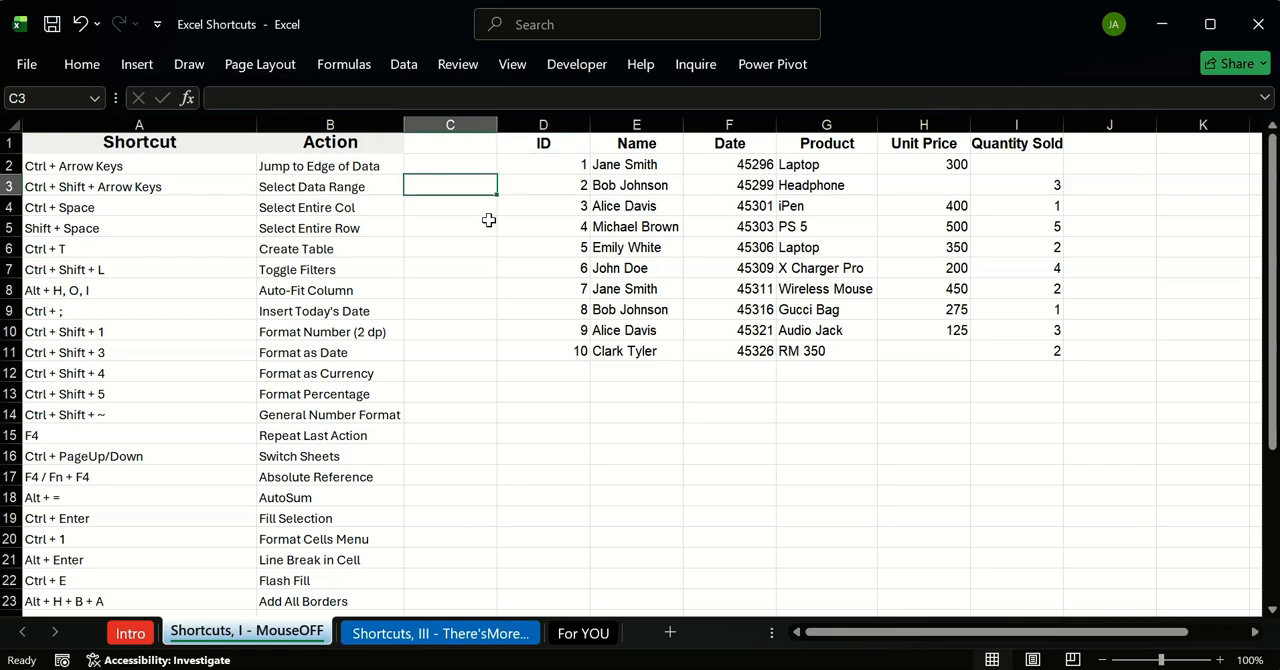
{"action": "scroll", "coordinate": [488, 220], "scroll_direction": "down", "scroll_amount": 20}
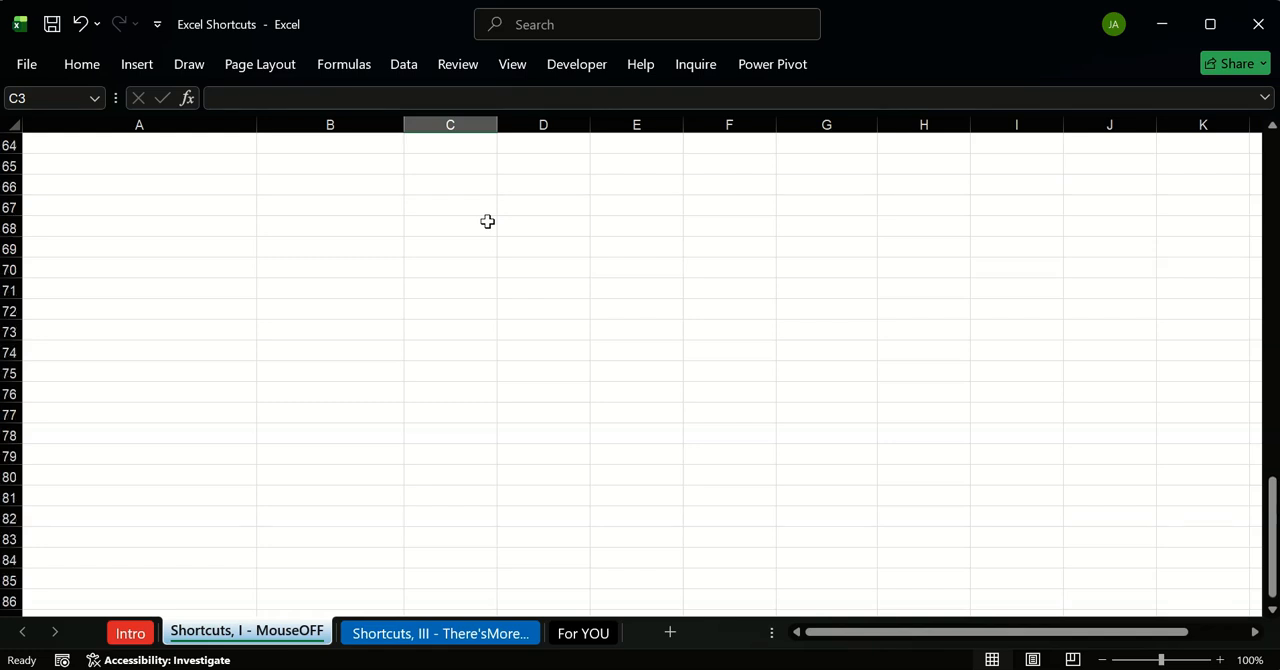
{"action": "scroll", "coordinate": [487, 221], "scroll_direction": "down", "scroll_amount": 10}
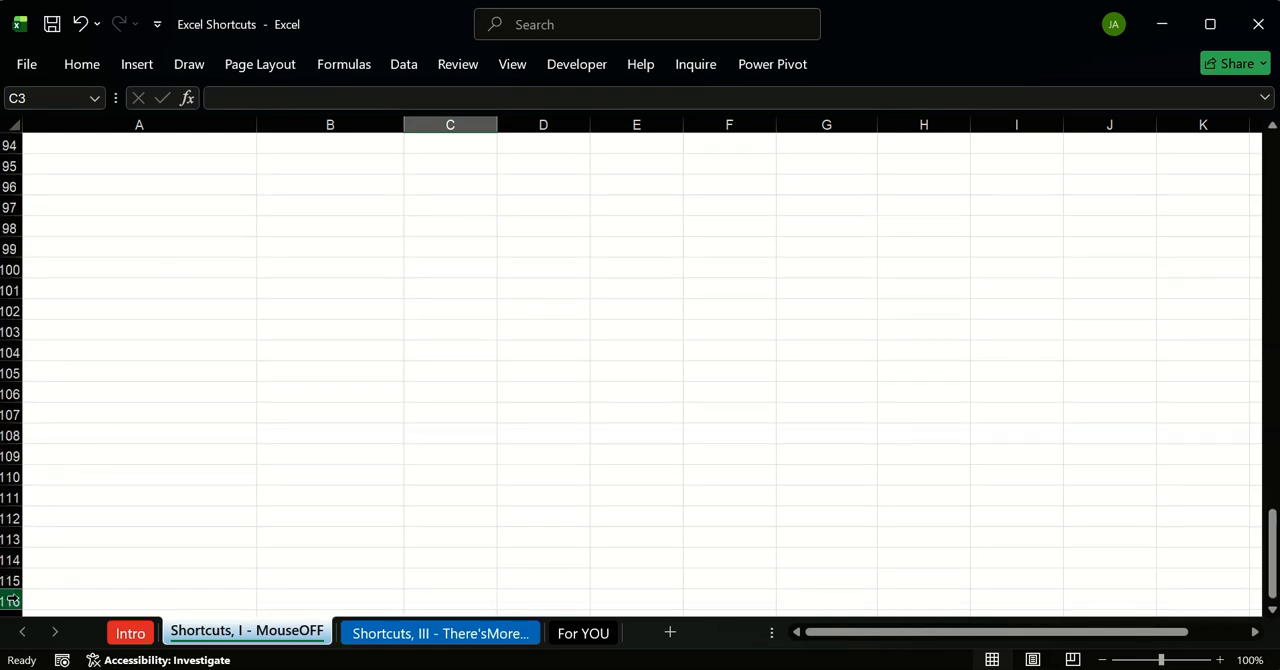
{"action": "scroll", "coordinate": [12, 600], "scroll_direction": "down", "scroll_amount": 20}
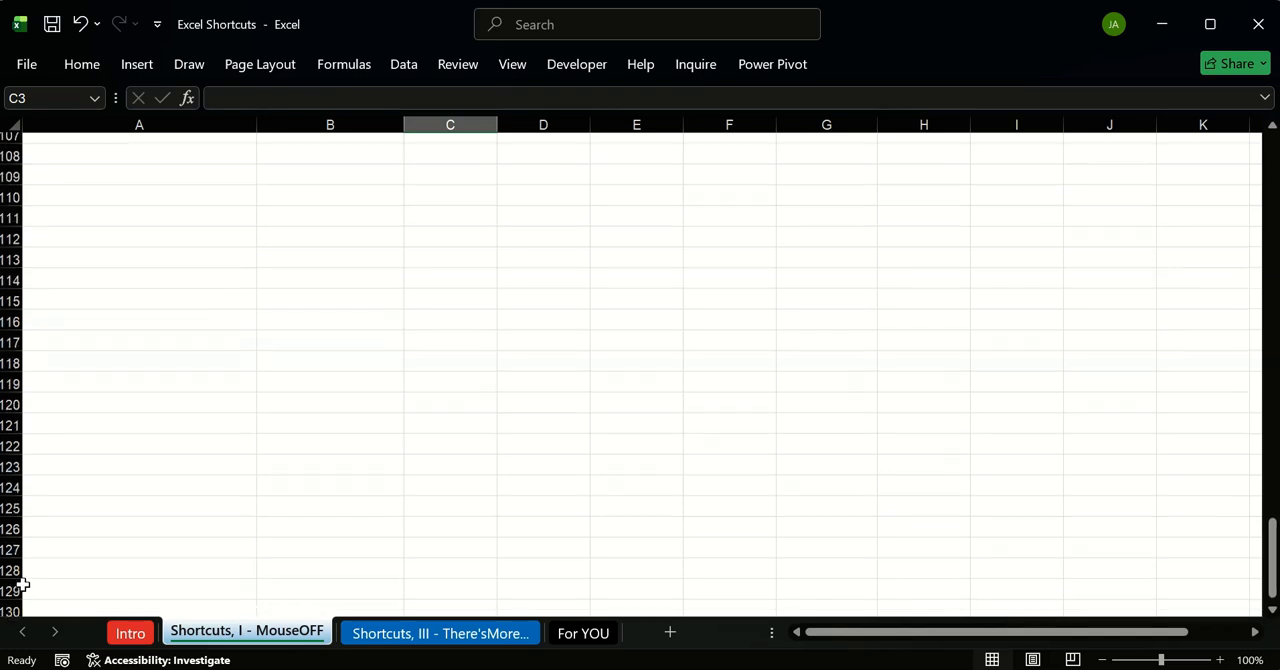
{"action": "scroll", "coordinate": [5, 598], "scroll_direction": "down", "scroll_amount": 20}
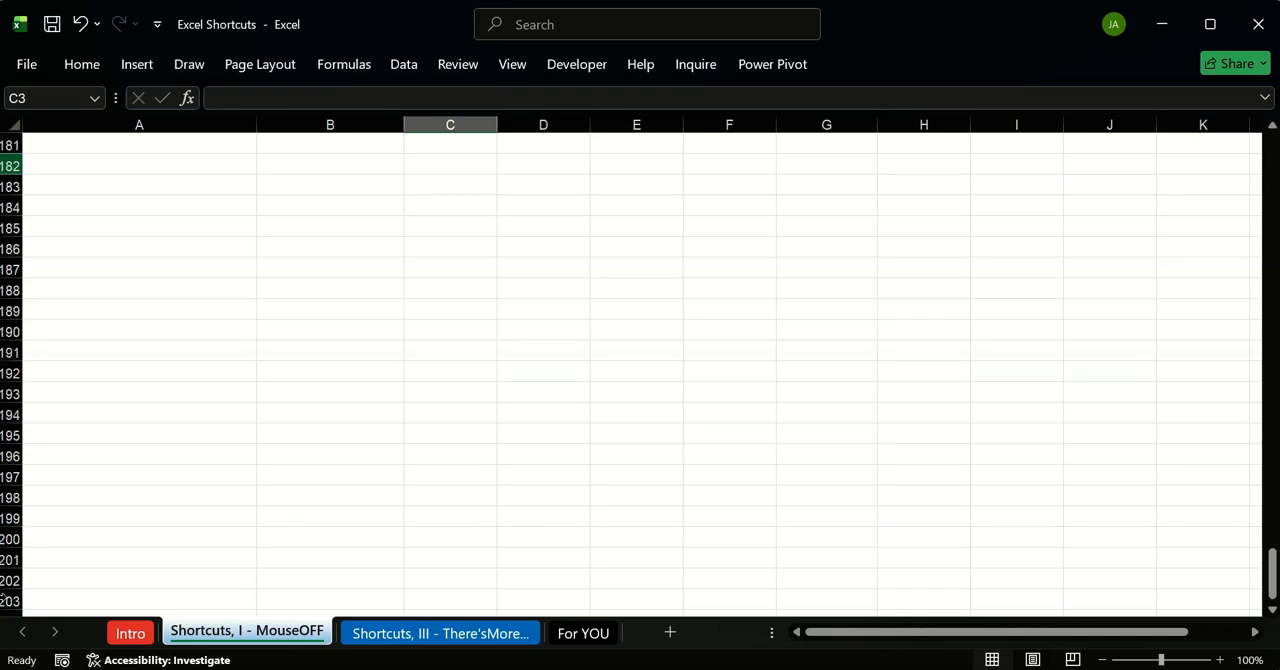
{"action": "scroll", "coordinate": [38, 563], "scroll_direction": "down", "scroll_amount": 20}
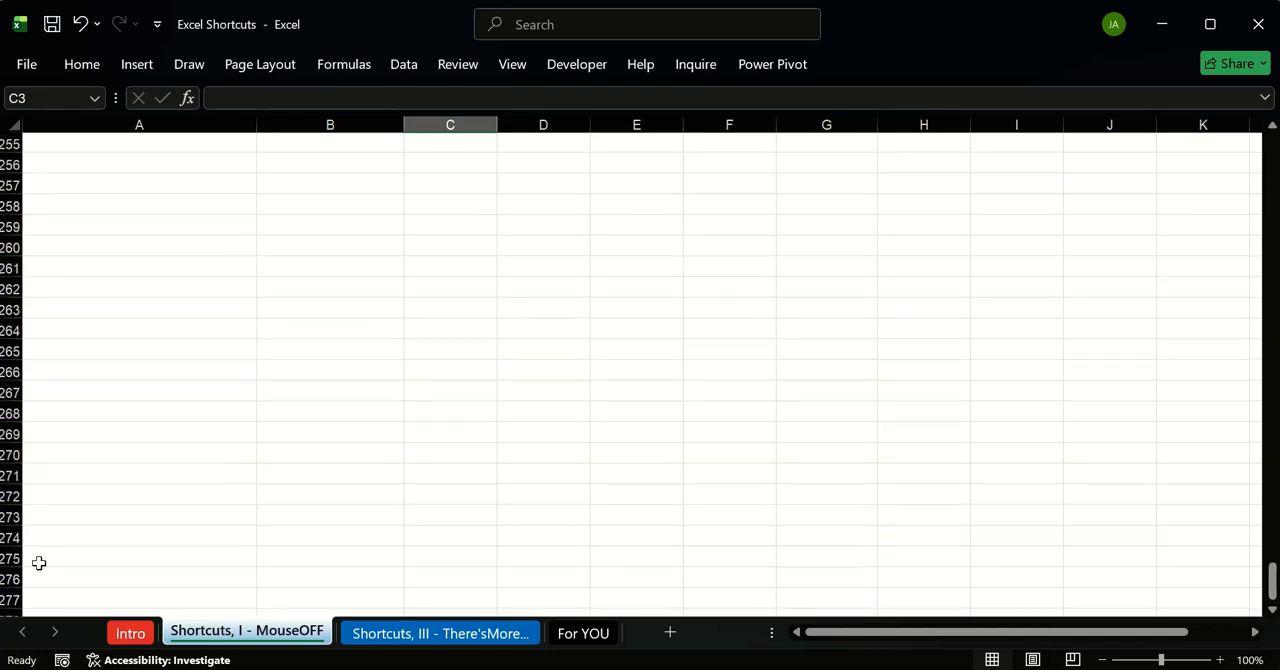
{"action": "scroll", "coordinate": [38, 557], "scroll_direction": "down", "scroll_amount": 12}
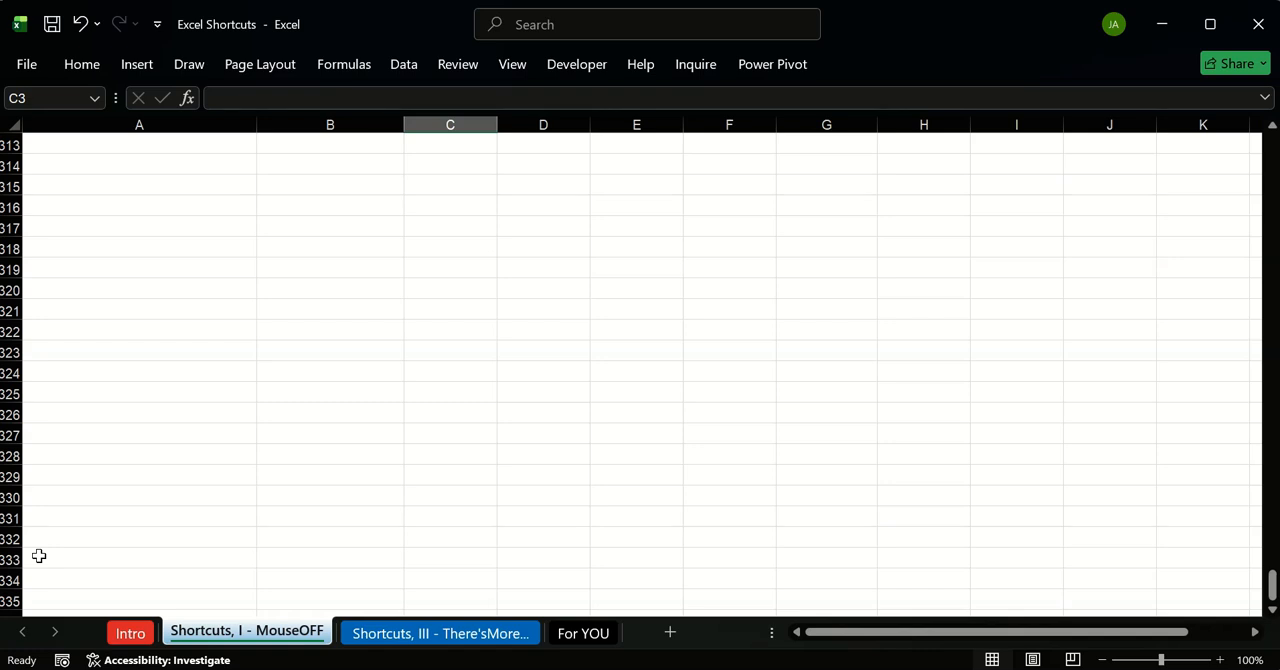
{"action": "scroll", "coordinate": [37, 543], "scroll_direction": "down", "scroll_amount": 20}
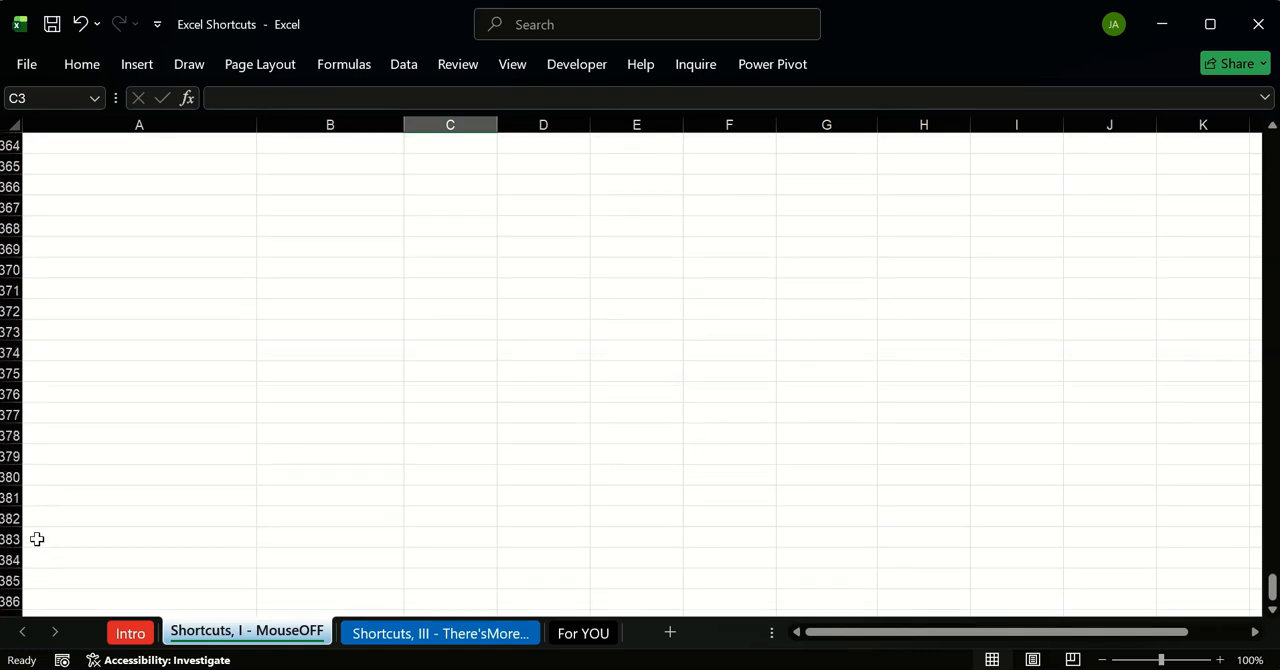
{"action": "scroll", "coordinate": [43, 543], "scroll_direction": "down", "scroll_amount": 6}
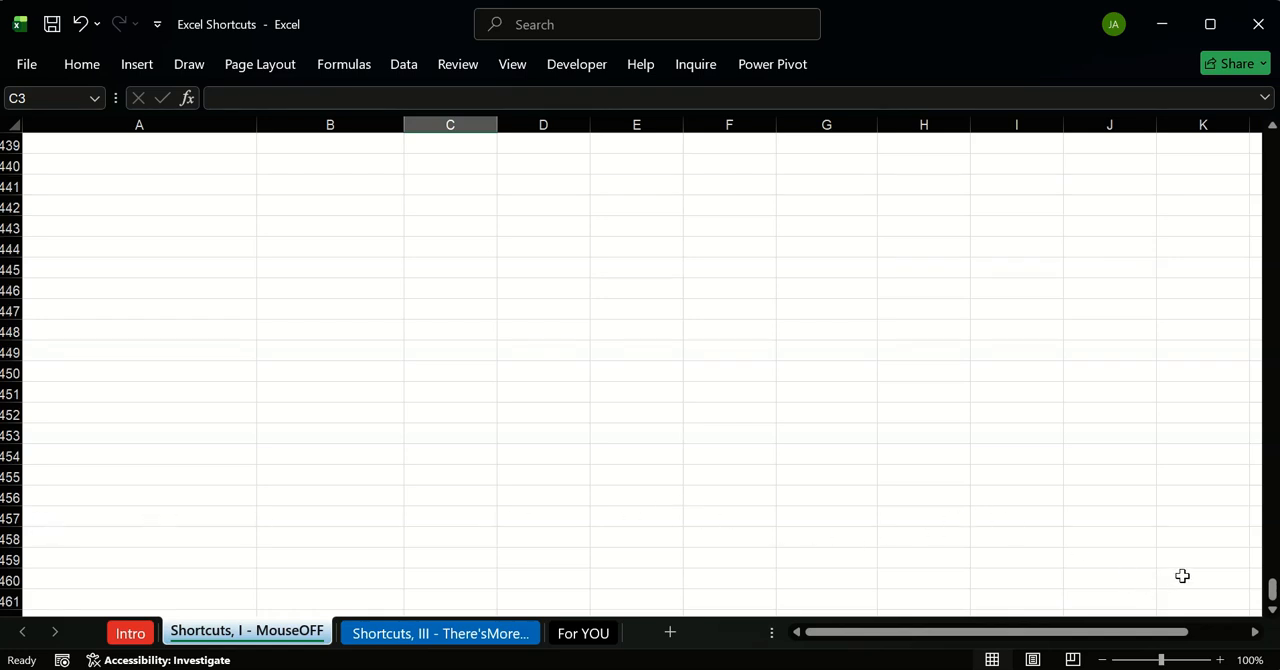
{"action": "left_click_drag", "start_coordinate": [1272, 592], "coordinate": [1266, 140]}
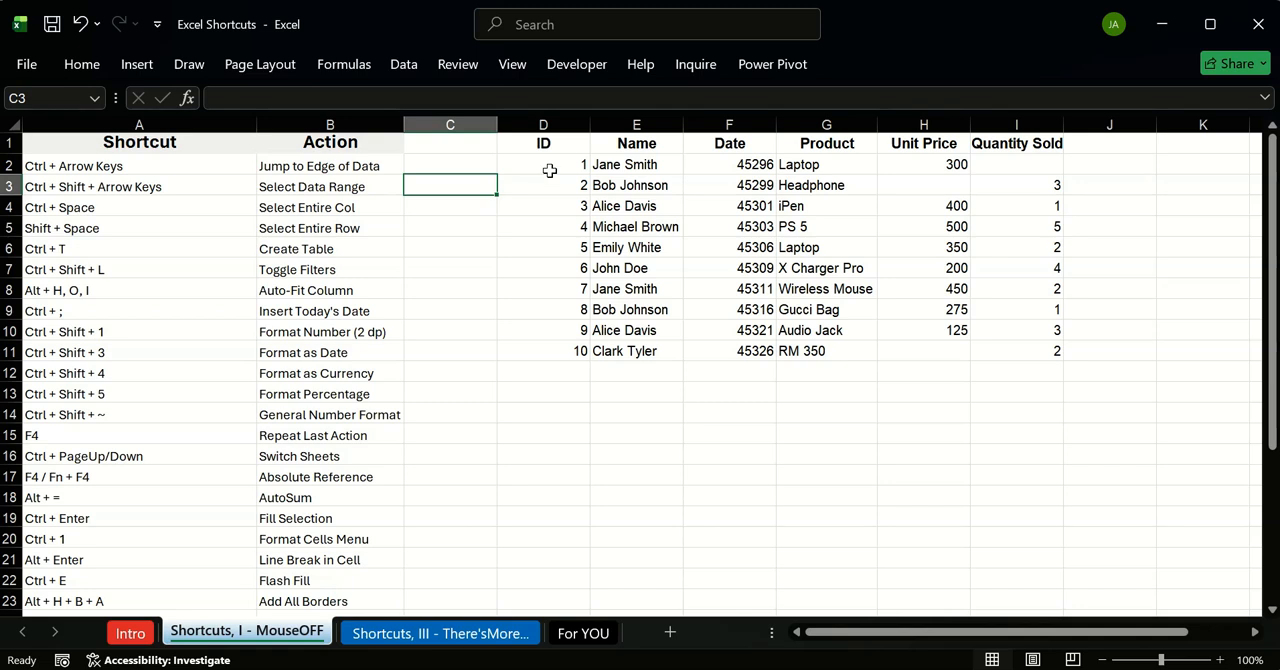
Step: Jump from empty cell D16 to the very last row of column D, and back up to the last ID entry in D11
{"action": "left_click", "coordinate": [553, 164]}
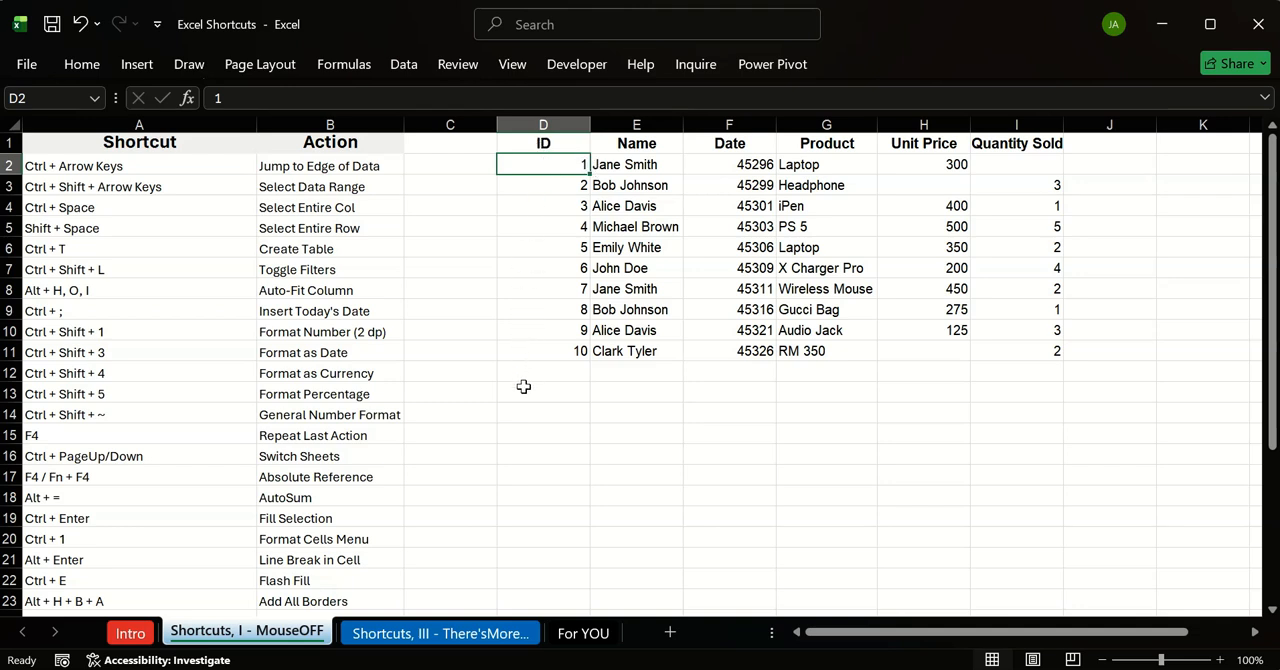
{"action": "left_click", "coordinate": [542, 455]}
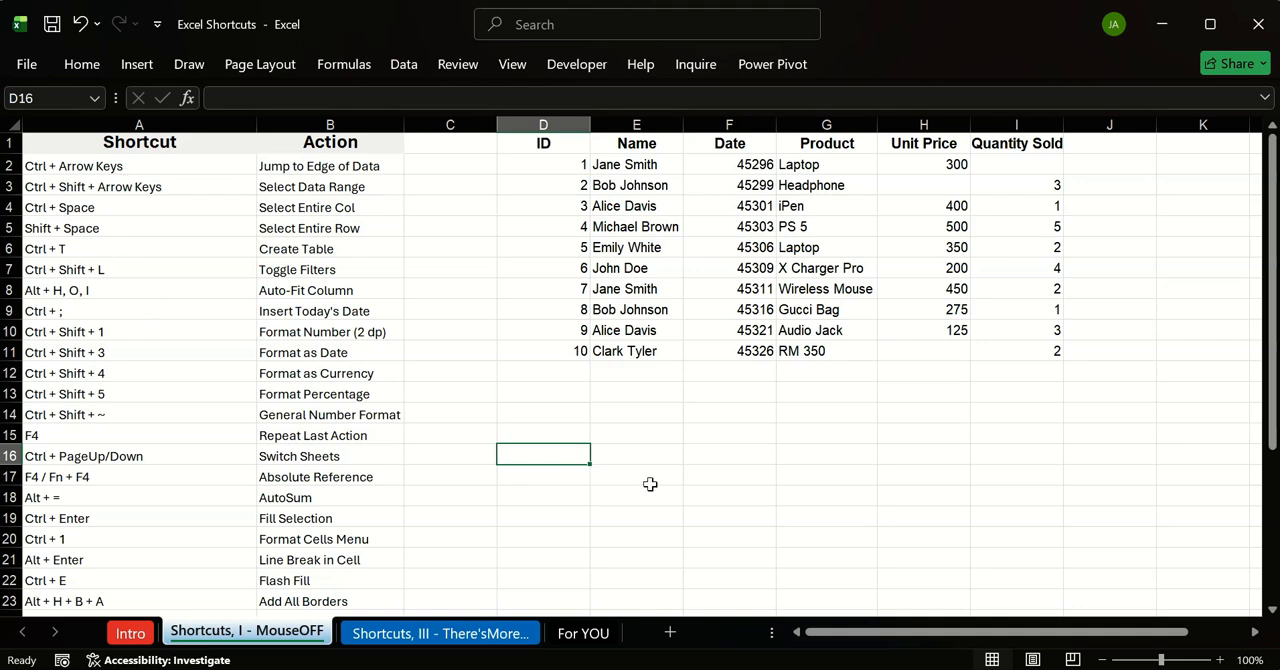
{"action": "key", "text": "ctrl+Down"}
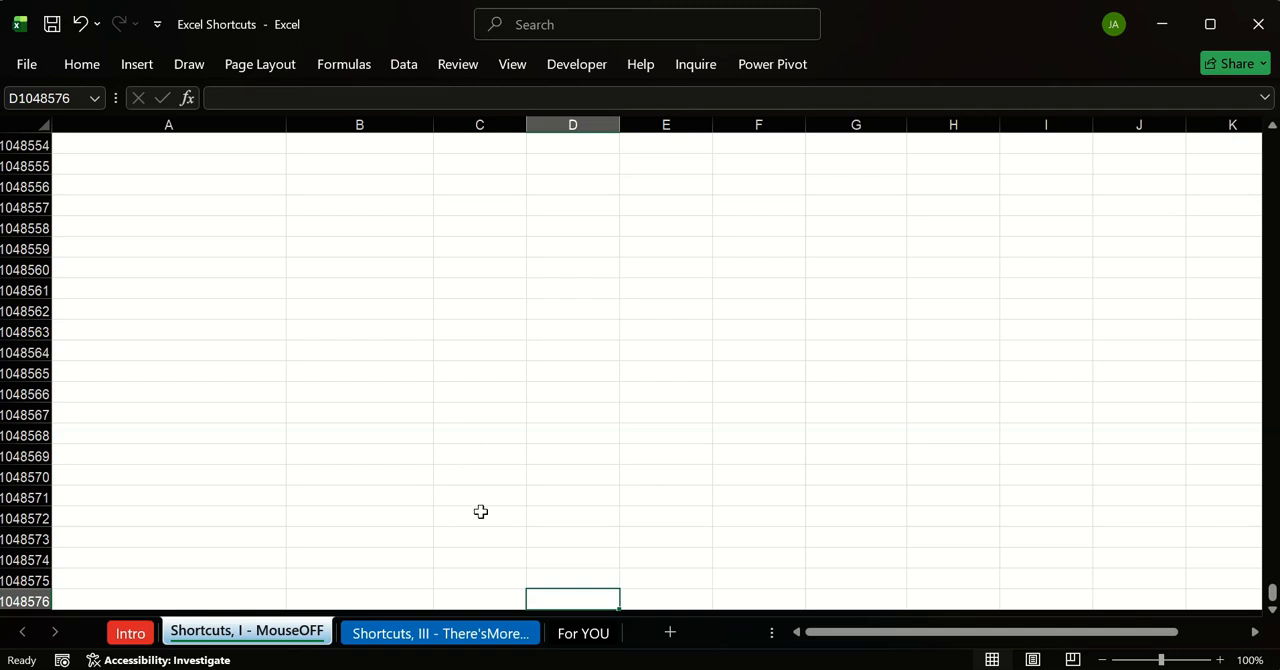
{"action": "left_click", "coordinate": [28, 600]}
{"action": "key", "text": "ctrl+Up"}
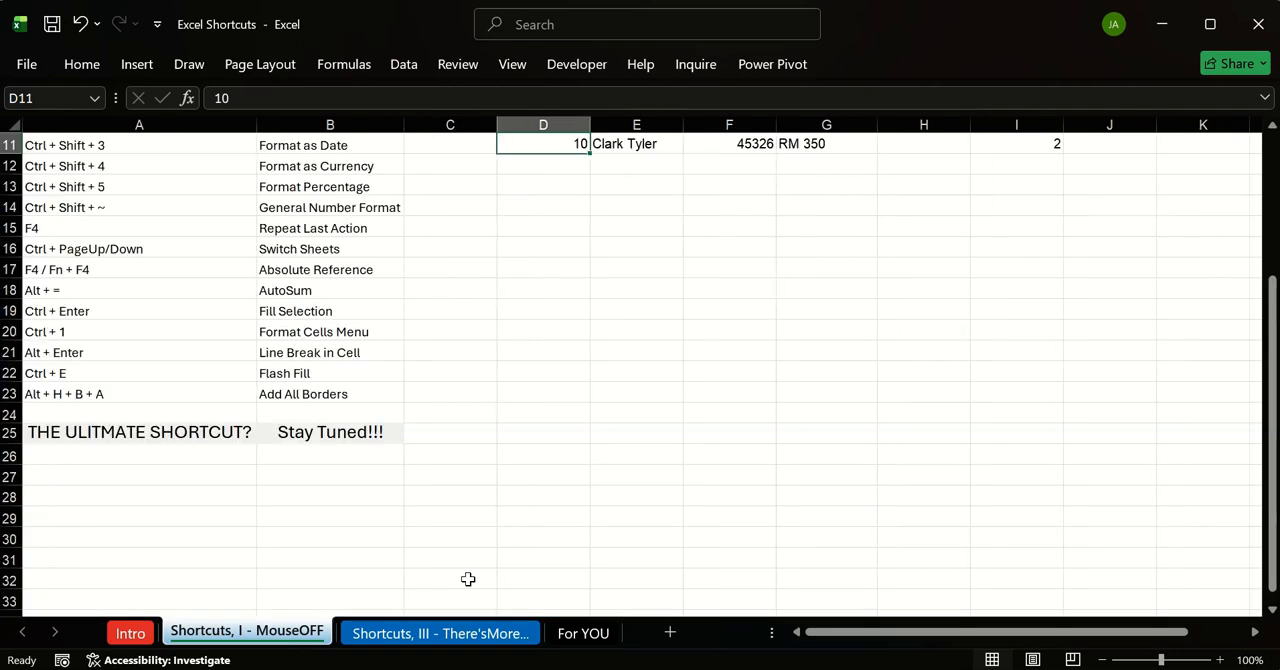
{"action": "scroll", "coordinate": [468, 579], "scroll_direction": "up", "scroll_amount": 4}
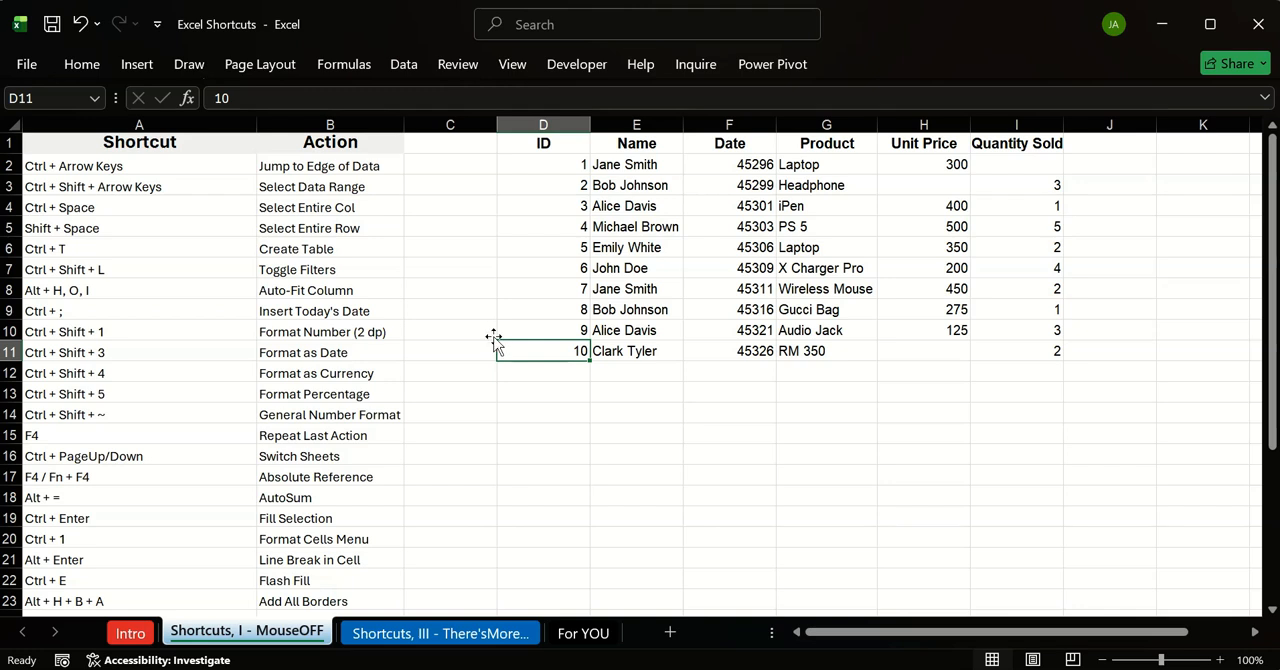
Step: Jump from the ID header in D1 down to the last ID entry, and across row 11 to the Quantity Sold cell I11
{"action": "left_click", "coordinate": [557, 147]}
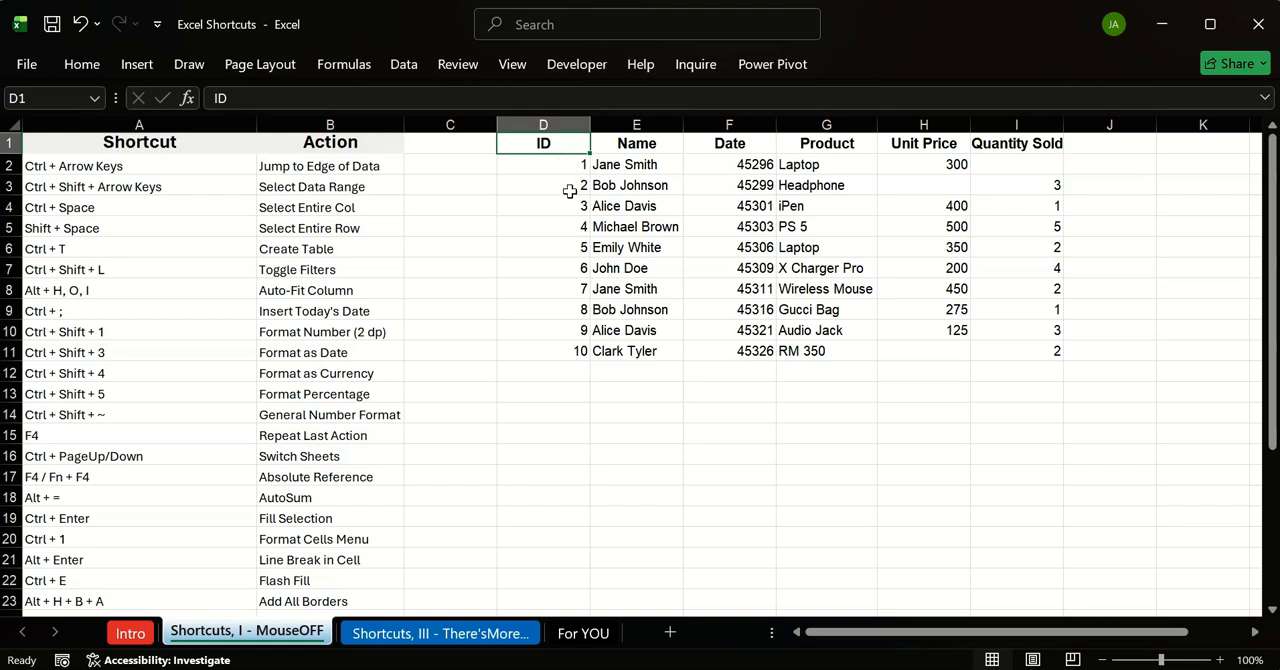
{"action": "left_click", "coordinate": [538, 388]}
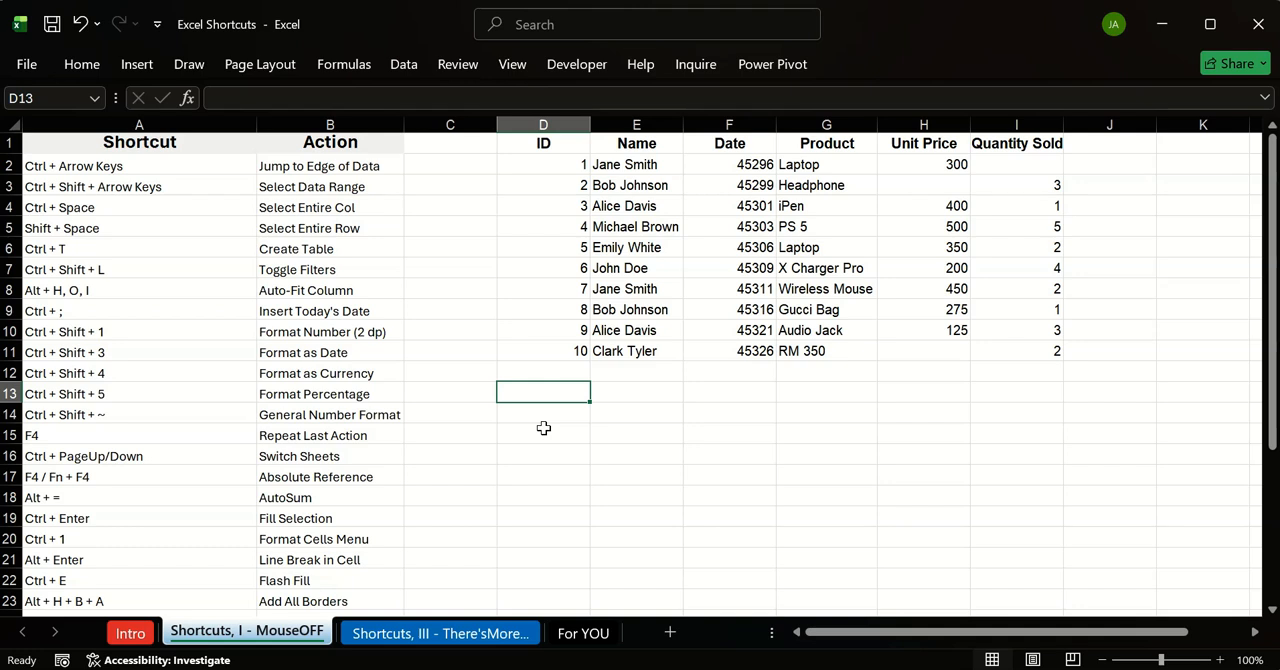
{"action": "left_click", "coordinate": [543, 144]}
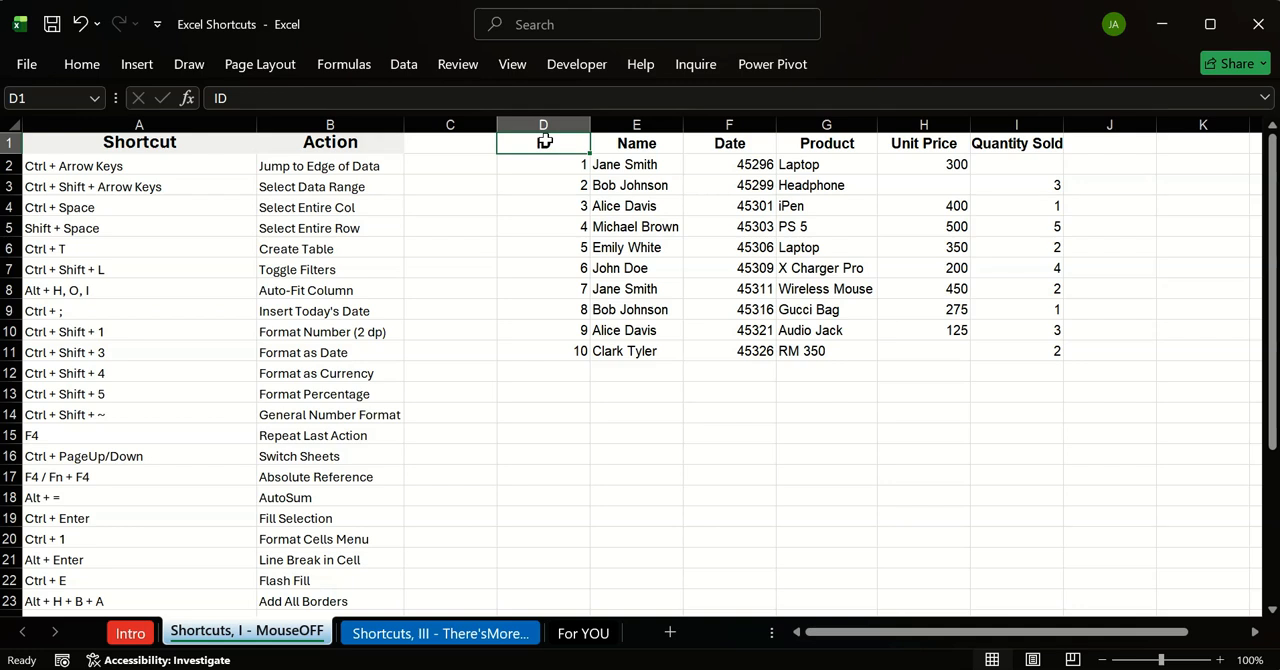
{"action": "key", "text": "ctrl+Down"}
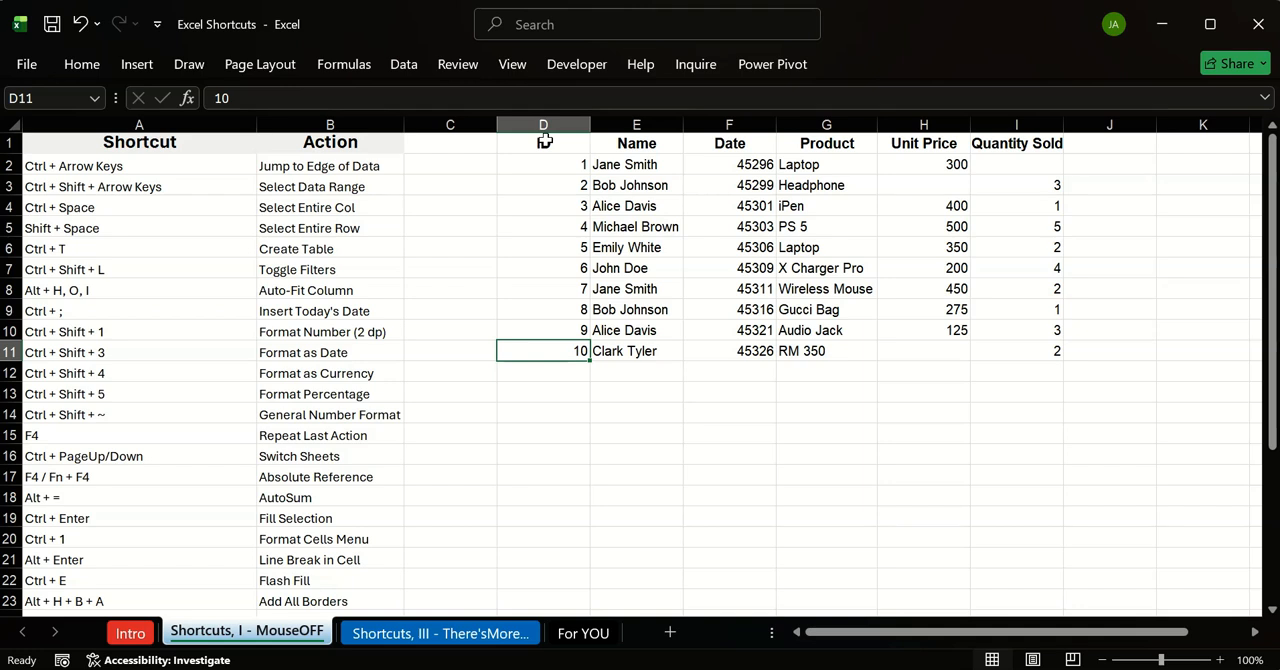
{"action": "key", "text": "ctrl+Right"}
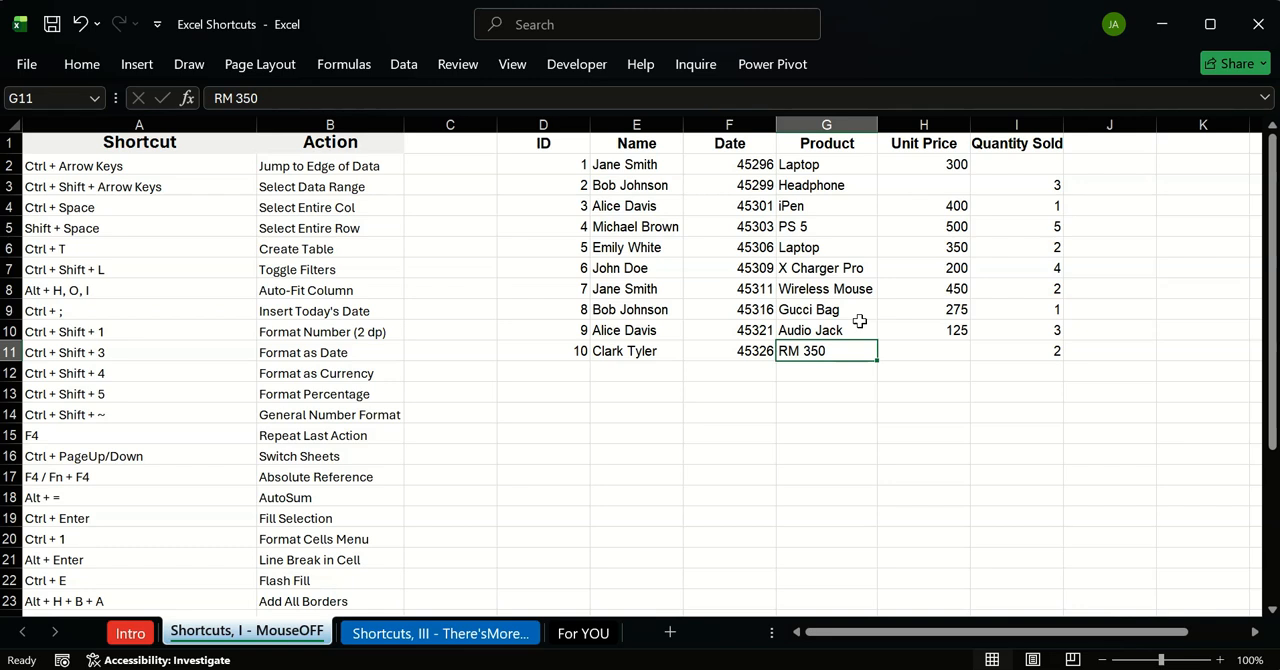
{"action": "key", "text": "ctrl+Right"}
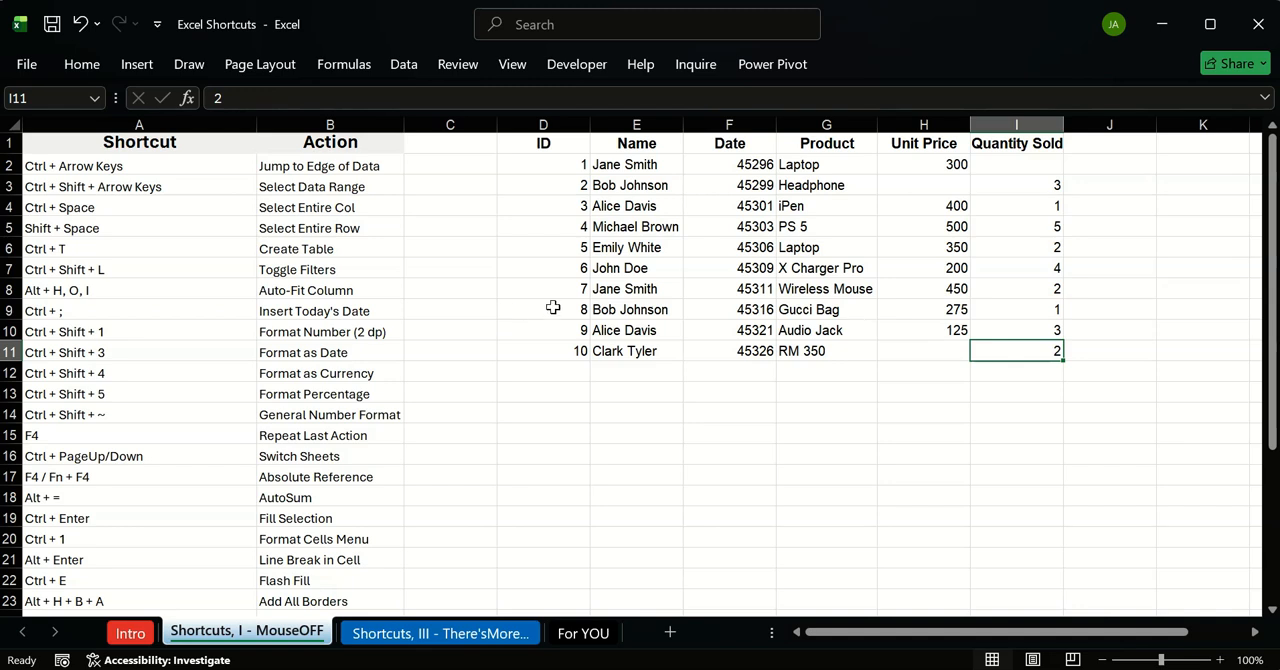
Step: Jump from the ID header in D1 down to the last row of column D, and back up to D1
{"action": "left_click", "coordinate": [515, 155]}
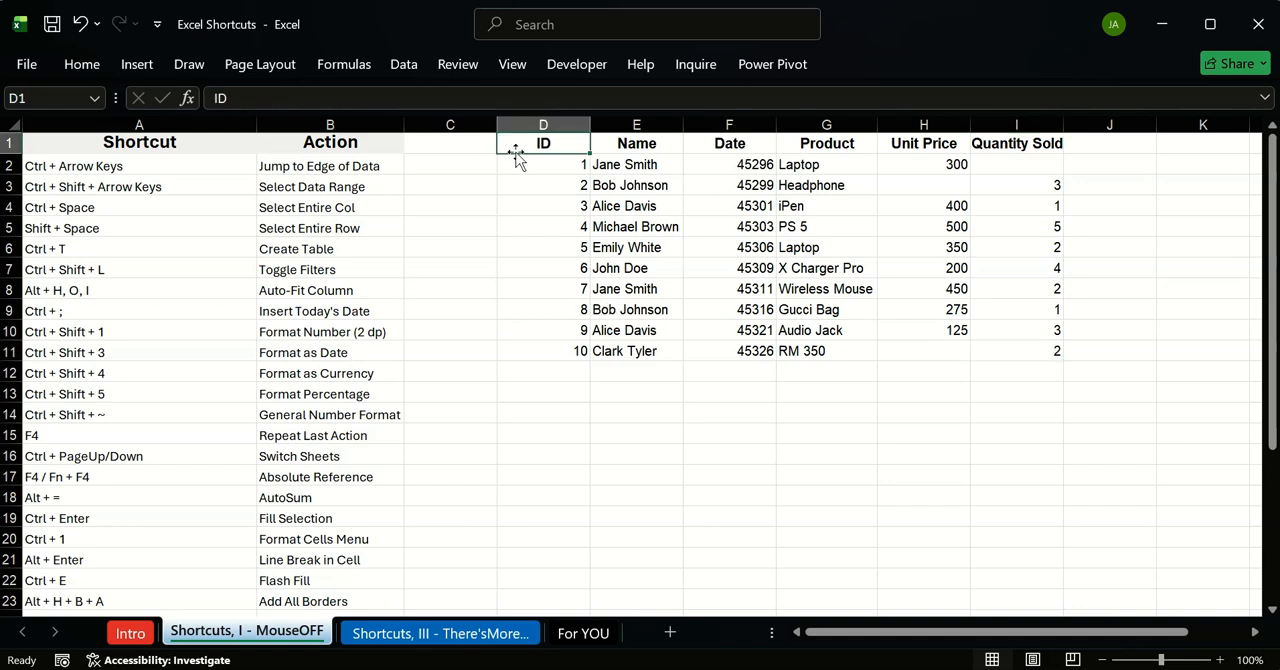
{"action": "key", "text": "ctrl+Down"}
{"action": "key", "text": "ctrl+Down"}
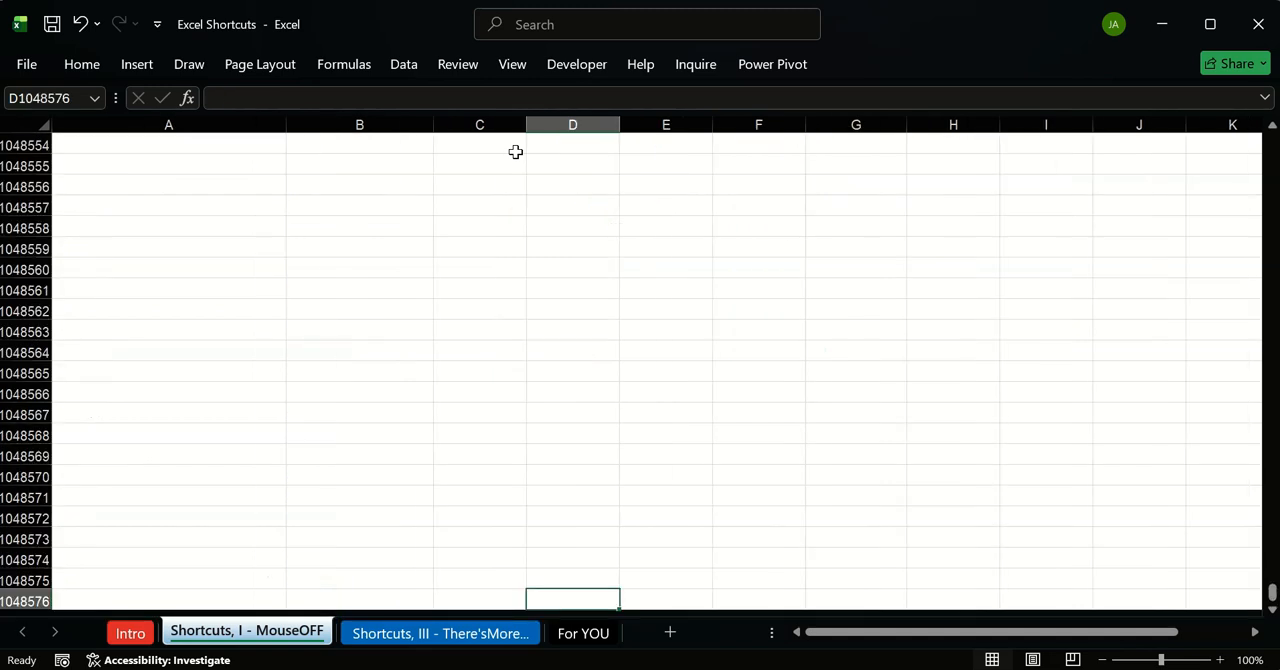
{"action": "key", "text": "ctrl+Up"}
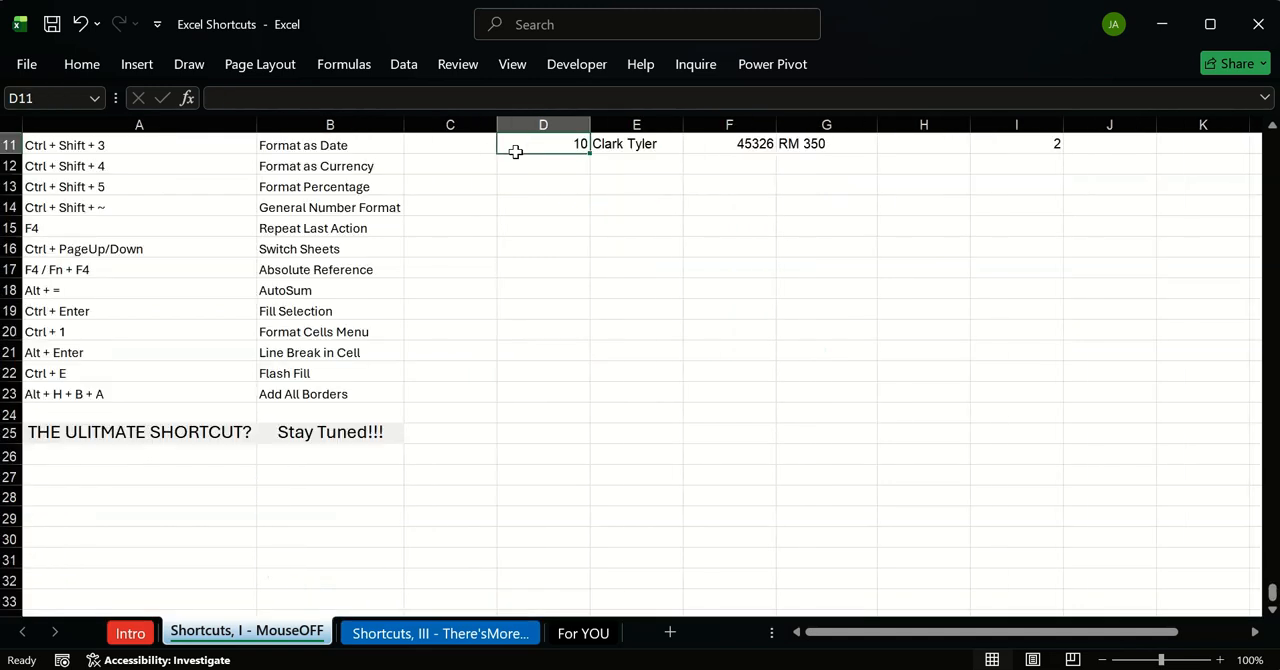
{"action": "key", "text": "ctrl+Up"}
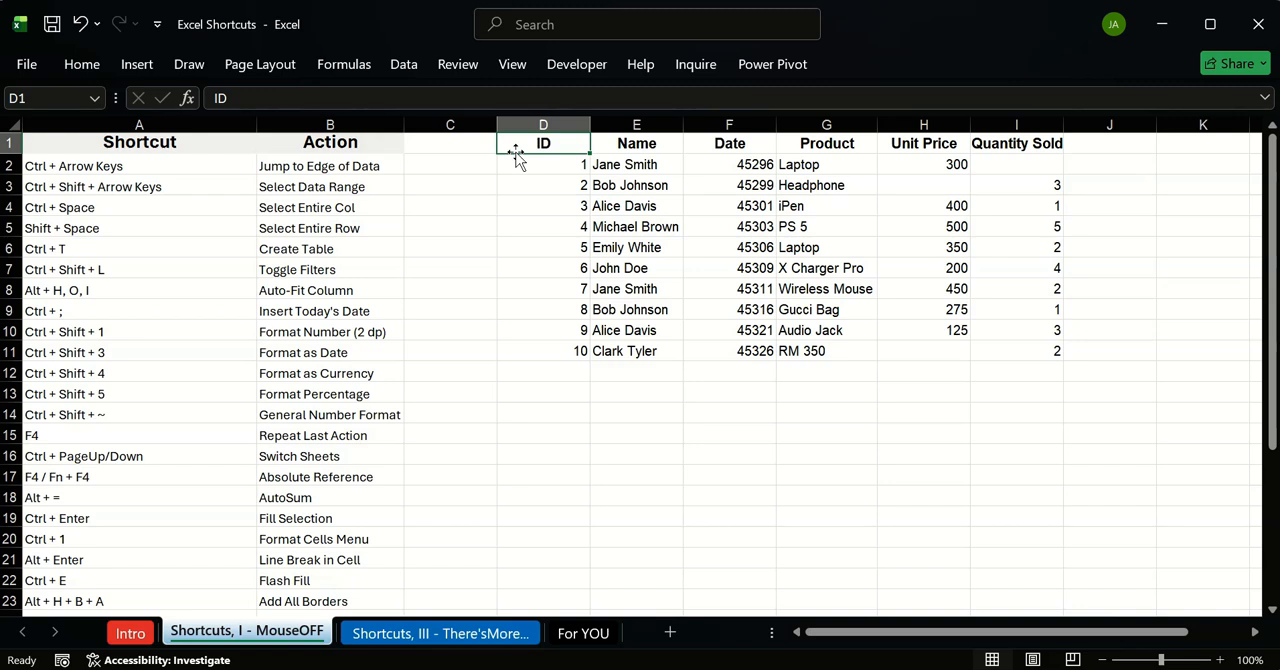
Step: Jump around the dataset's edges from D1 to the corner cells I1, I11 and D11, returning to D1
{"action": "key", "text": "ctrl+Right"}
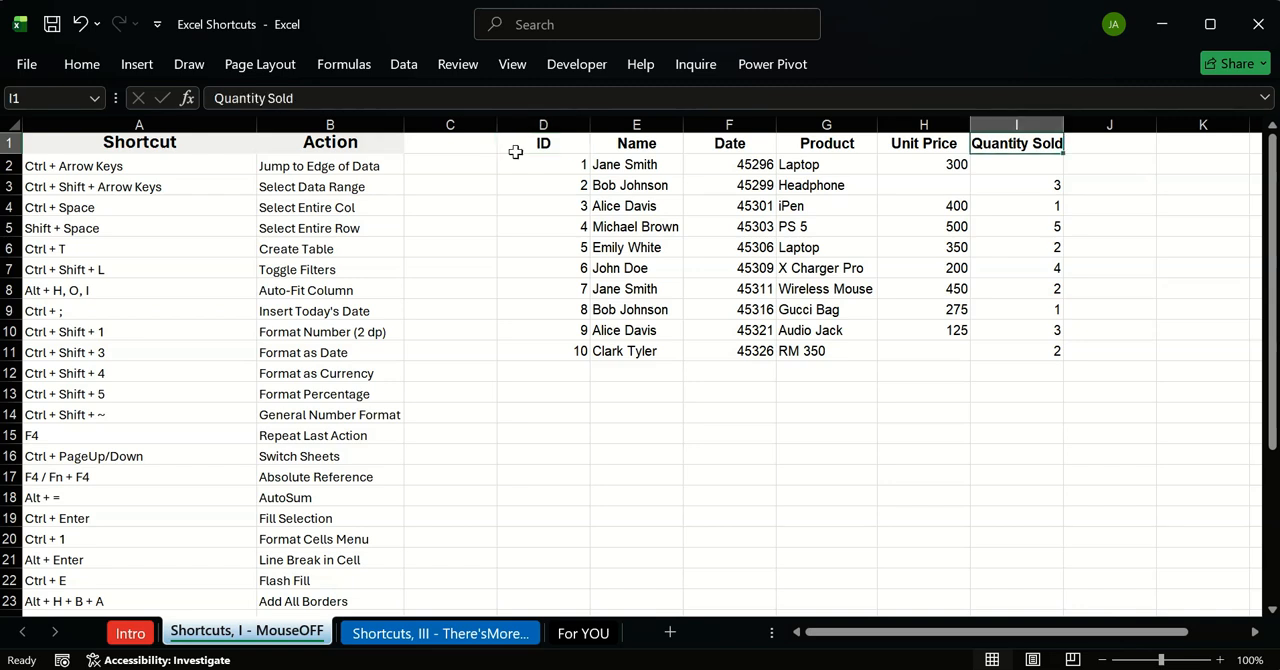
{"action": "key", "text": "ctrl+Down"}
{"action": "key", "text": "ctrl+Down"}
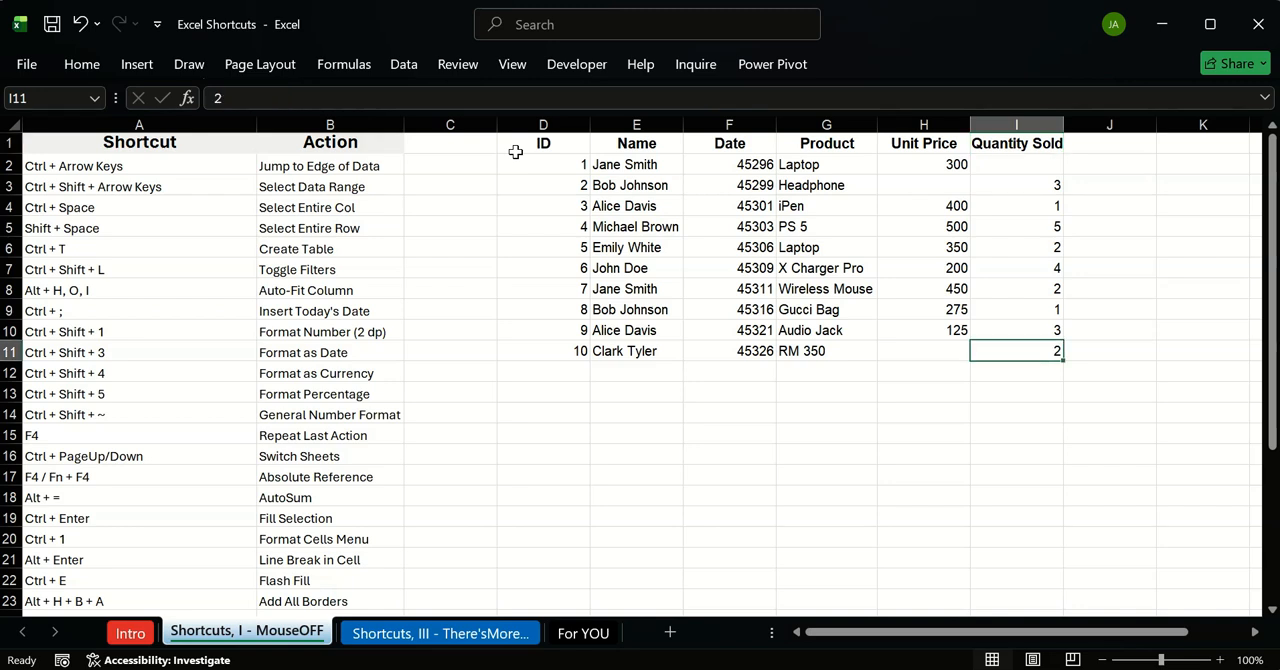
{"action": "key", "text": "ctrl+Left"}
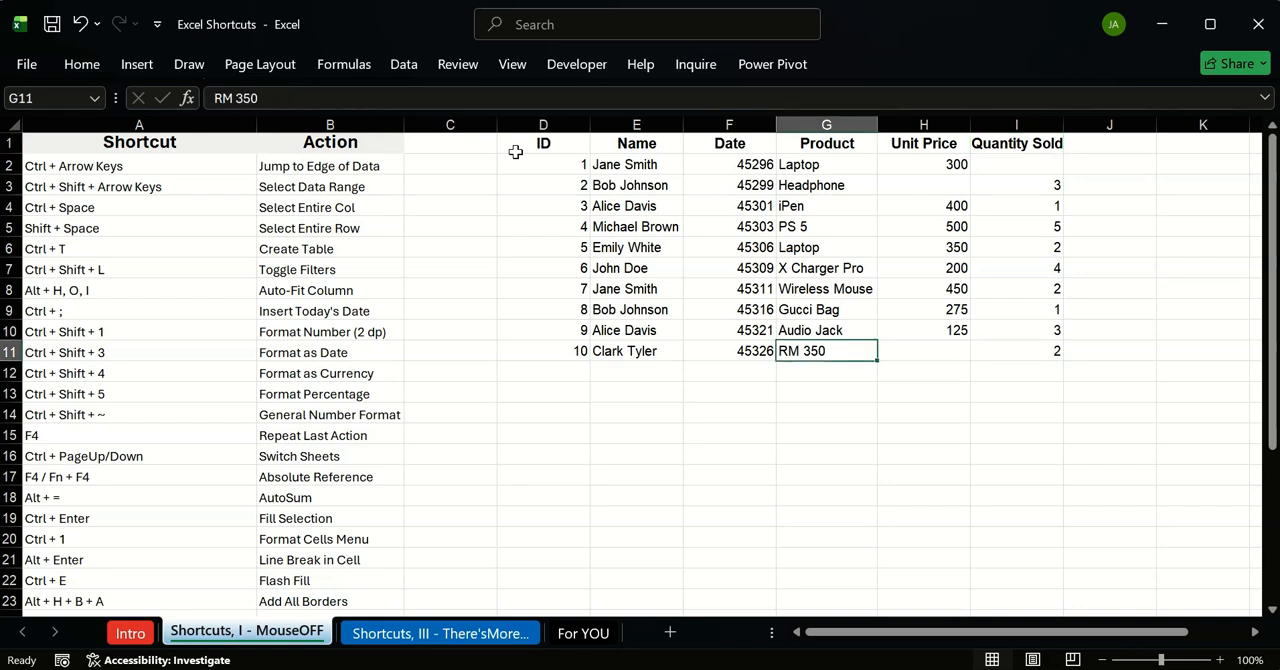
{"action": "key", "text": "ctrl+Left"}
{"action": "key", "text": "ctrl+Up"}
Step: Circle the sales dataset's corner cells once more, moving across, down, back to the ID column and up to its header
{"action": "key", "text": "ctrl+Right"}
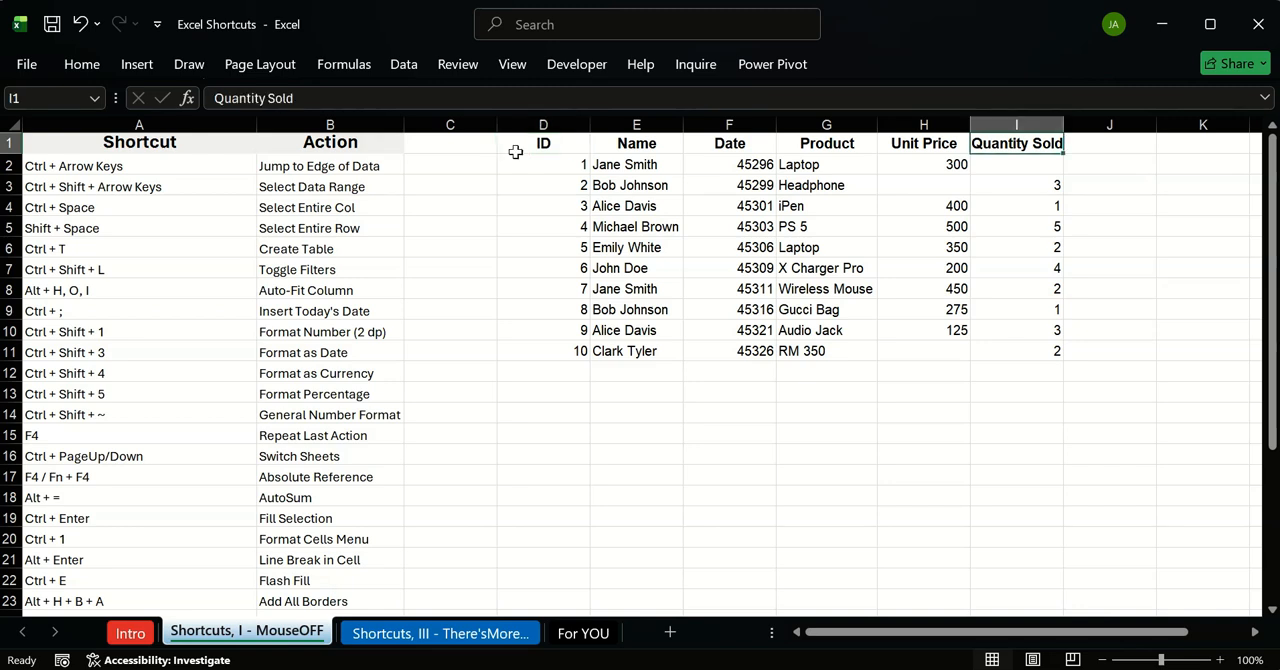
{"action": "key", "text": "ctrl+Down"}
{"action": "key", "text": "ctrl+Down"}
{"action": "key", "text": "ctrl+Left"}
{"action": "key", "text": "ctrl+Left"}
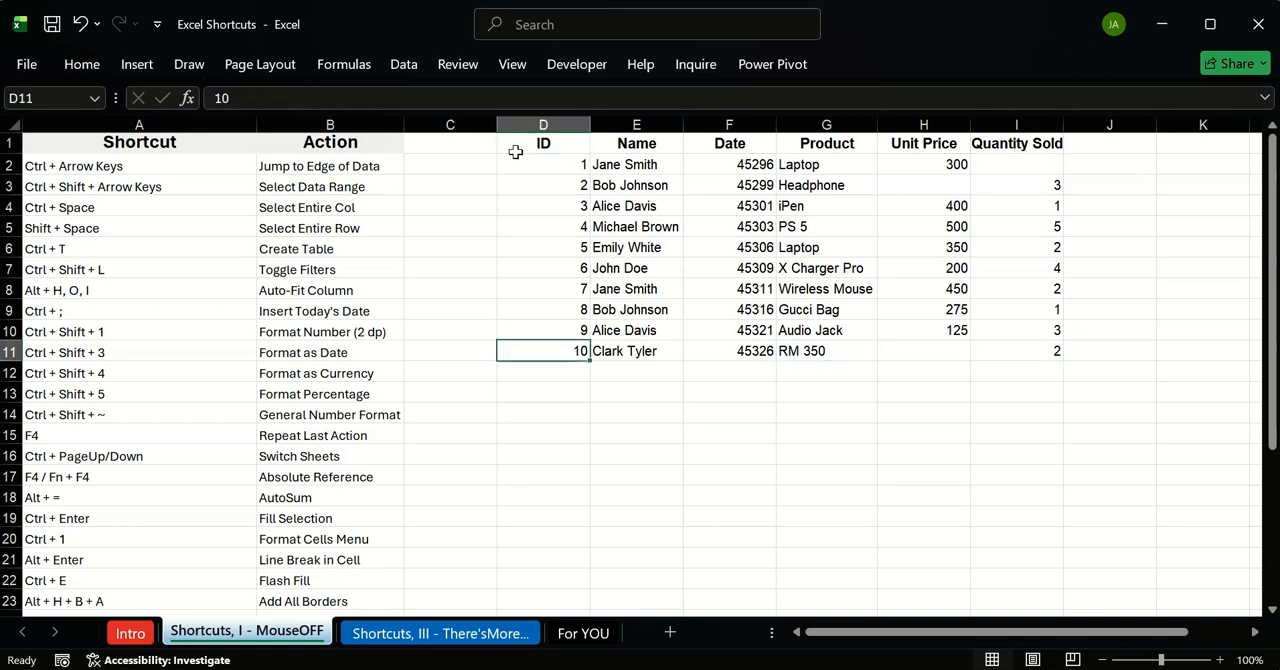
{"action": "key", "text": "ctrl+Up"}
Step: Jump along row 1 past Quantity Sold to the sheet's last column, XFD, and back to the Action header in B1
{"action": "key", "text": "ctrl+Right"}
{"action": "key", "text": "ctrl+Right"}
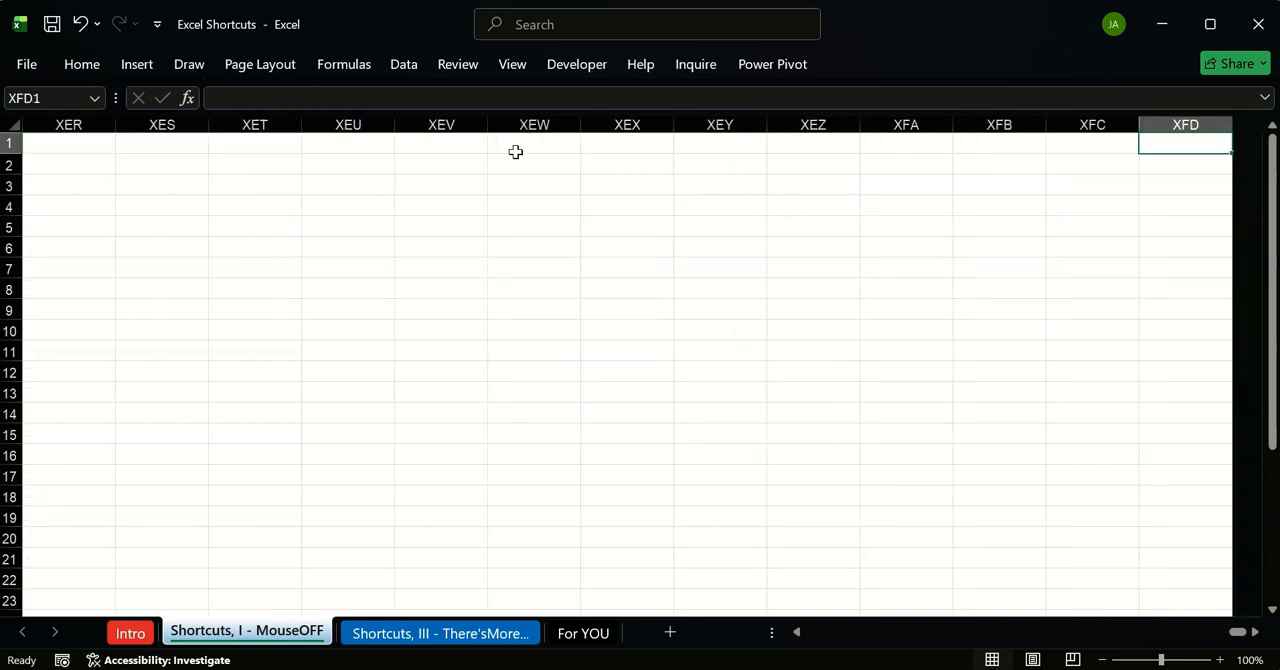
{"action": "left_click", "coordinate": [515, 151]}
{"action": "key", "text": "ctrl+Left"}
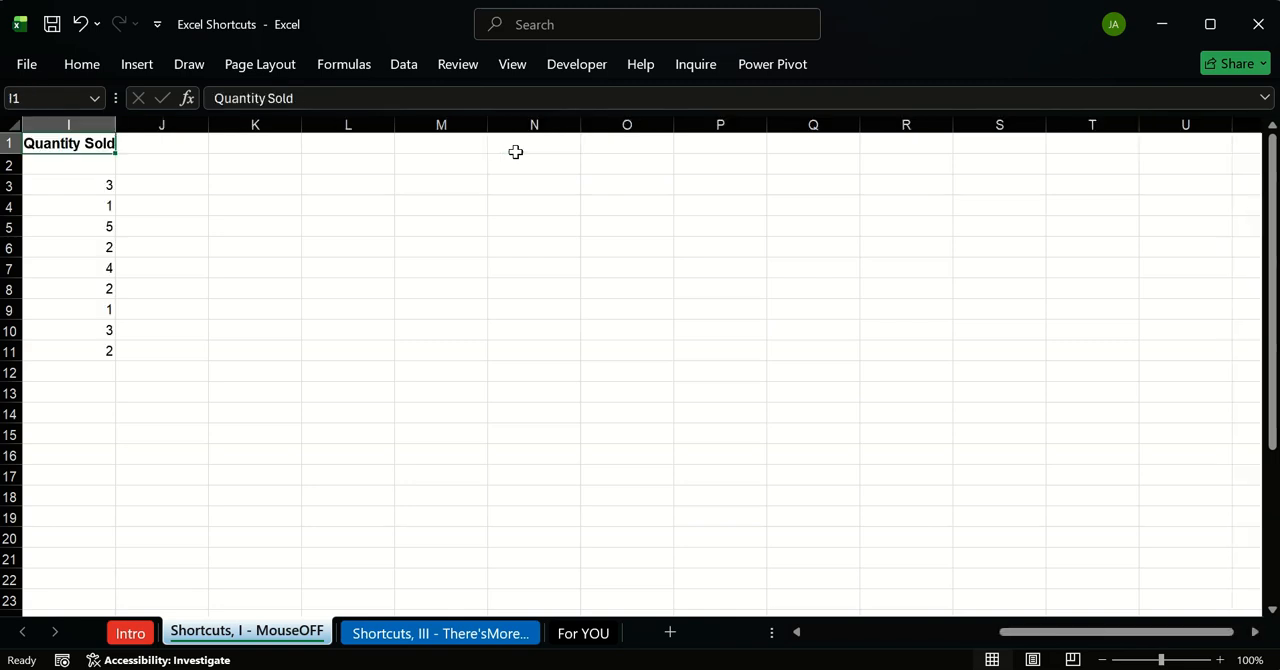
{"action": "key", "text": "ctrl+Left"}
{"action": "key", "text": "ctrl+Left"}
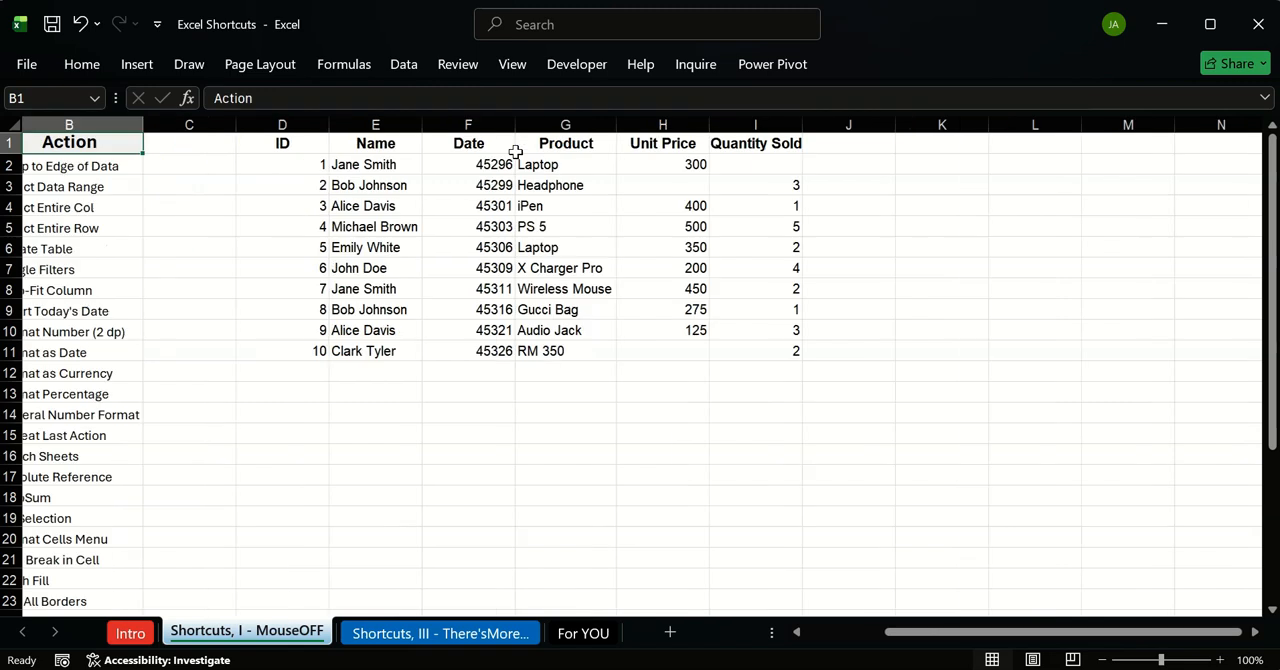
{"action": "scroll", "coordinate": [515, 151], "scroll_direction": "left", "scroll_amount": 2}
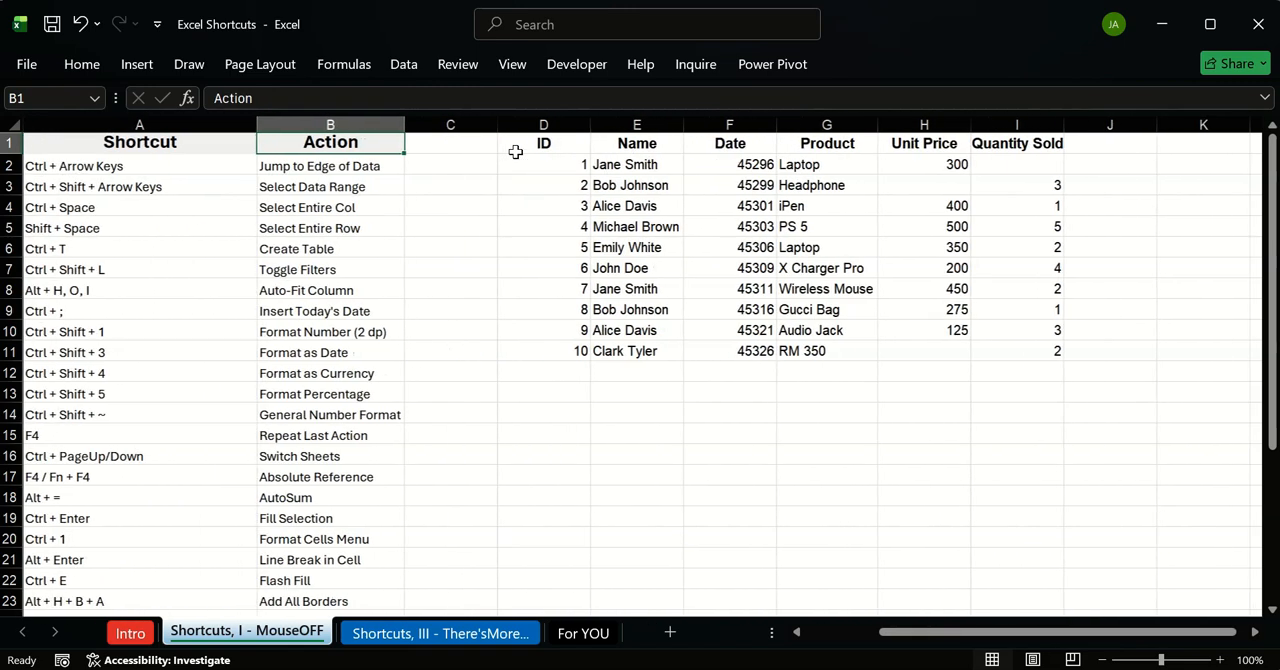
Step: Select the whole sales dataset D1:I11 from the ID header by extending to the data edges, and clear the selection
{"action": "left_click", "coordinate": [547, 208]}
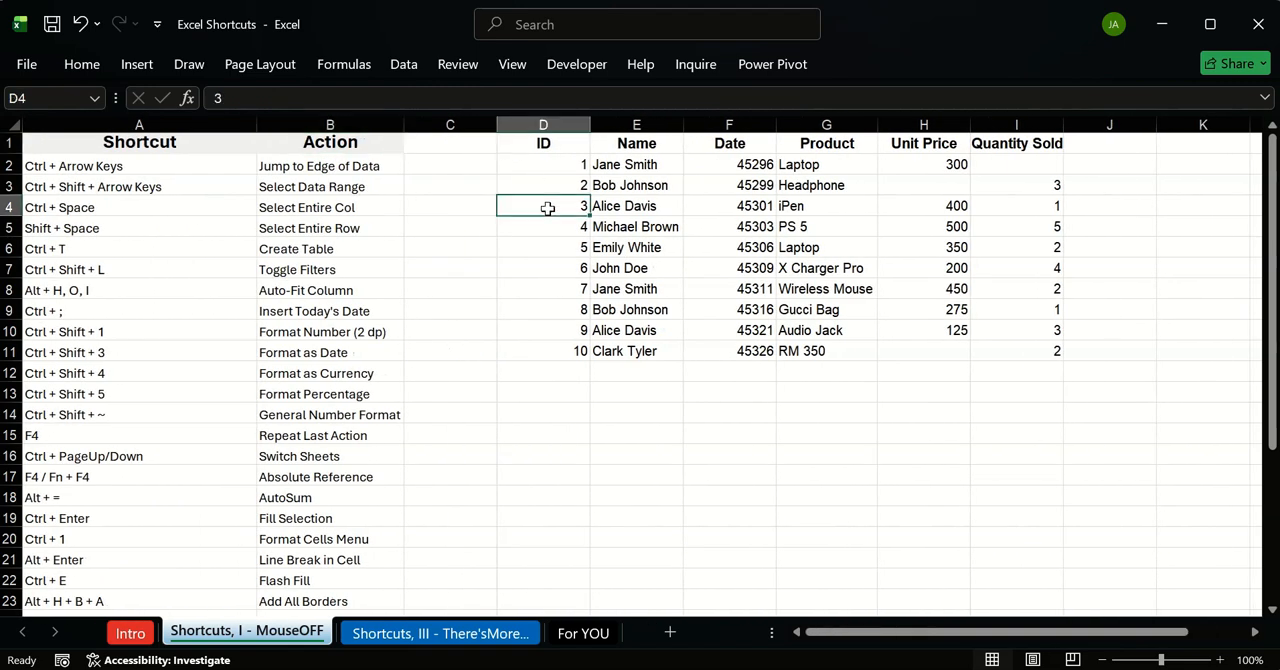
{"action": "left_click", "coordinate": [128, 186]}
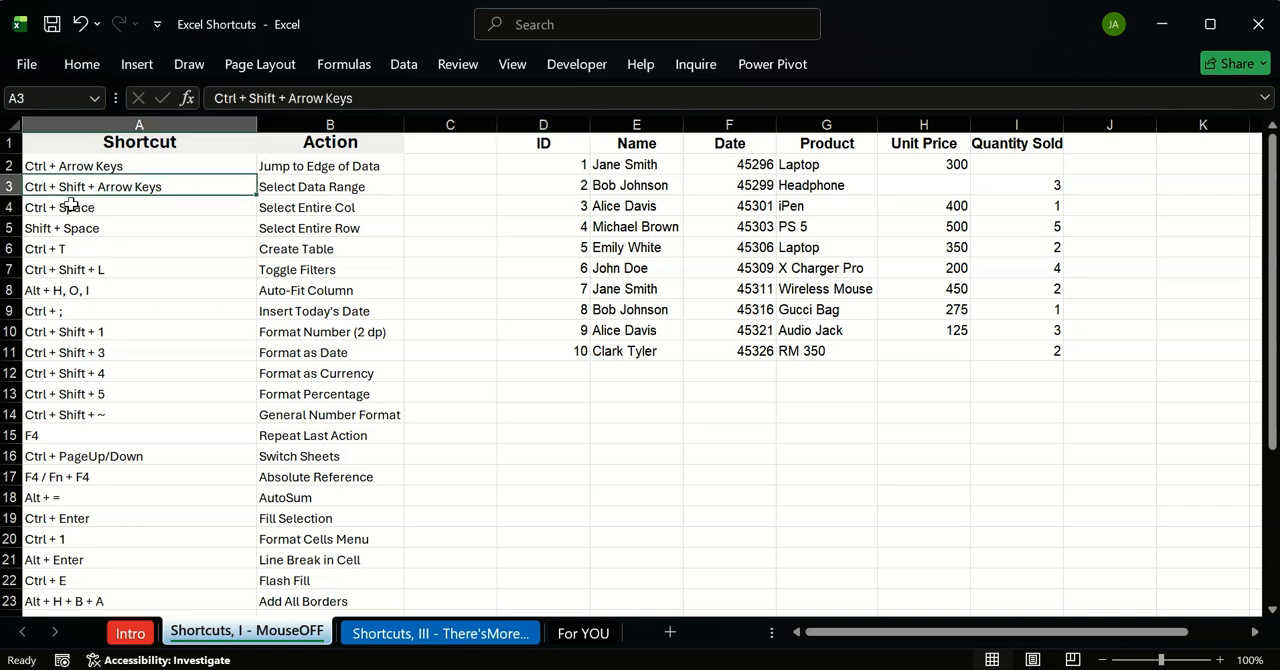
{"action": "left_click", "coordinate": [544, 143]}
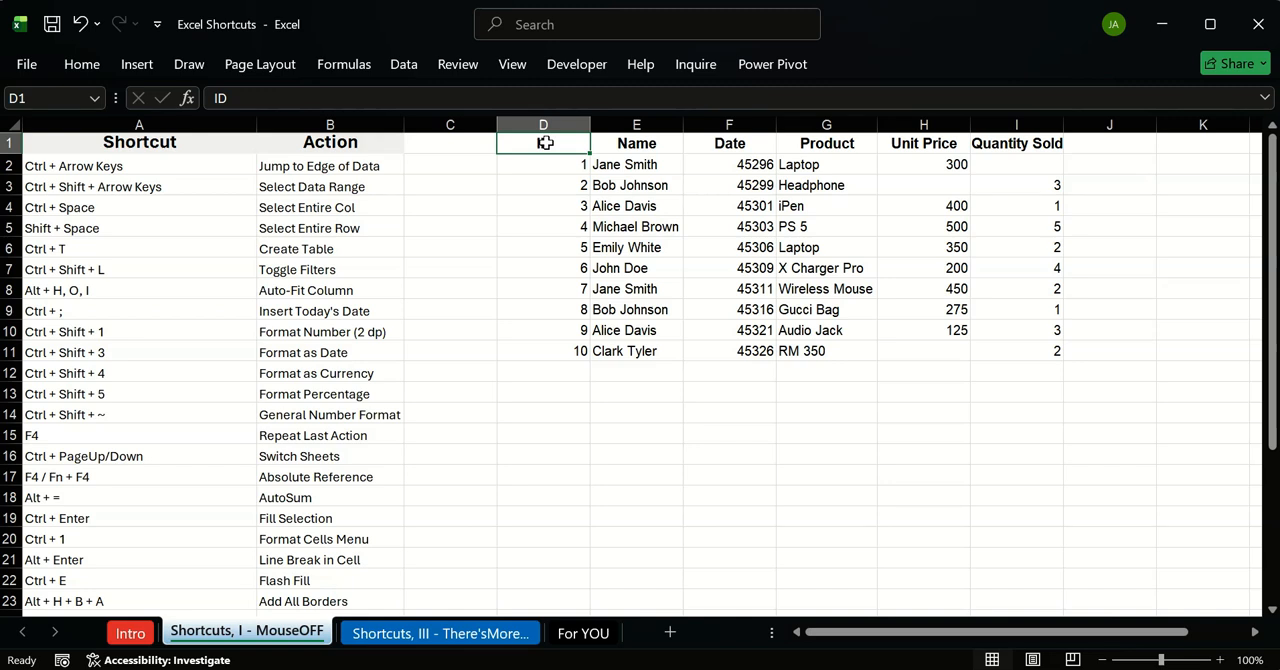
{"action": "key", "text": "ctrl+shift+Right"}
{"action": "key", "text": "ctrl+shift+Down"}
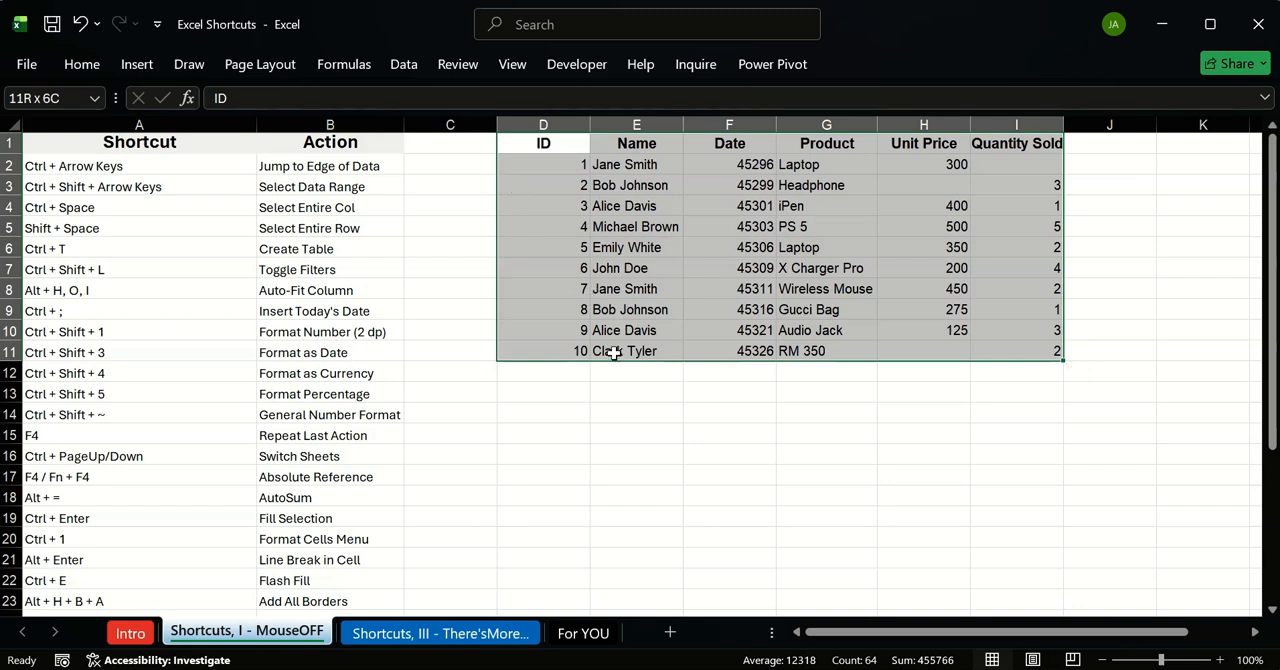
{"action": "left_click", "coordinate": [642, 438]}
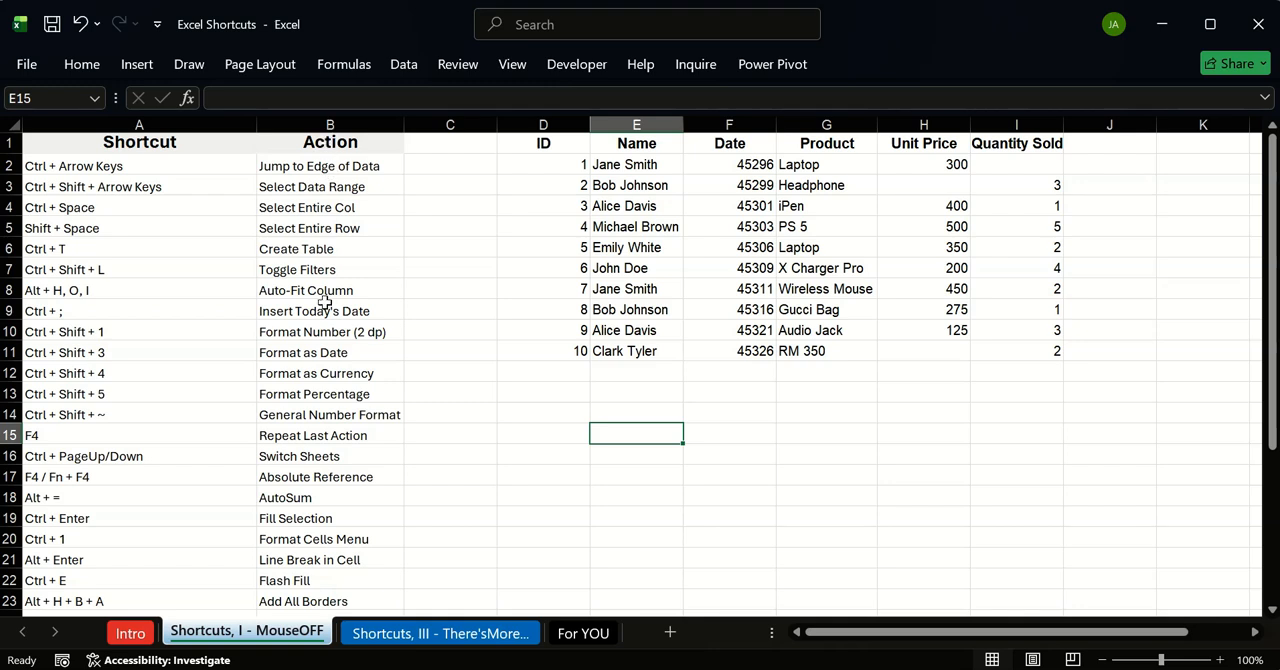
{"action": "left_click", "coordinate": [346, 172]}
{"action": "left_click_drag", "start_coordinate": [346, 172], "coordinate": [252, 10]}
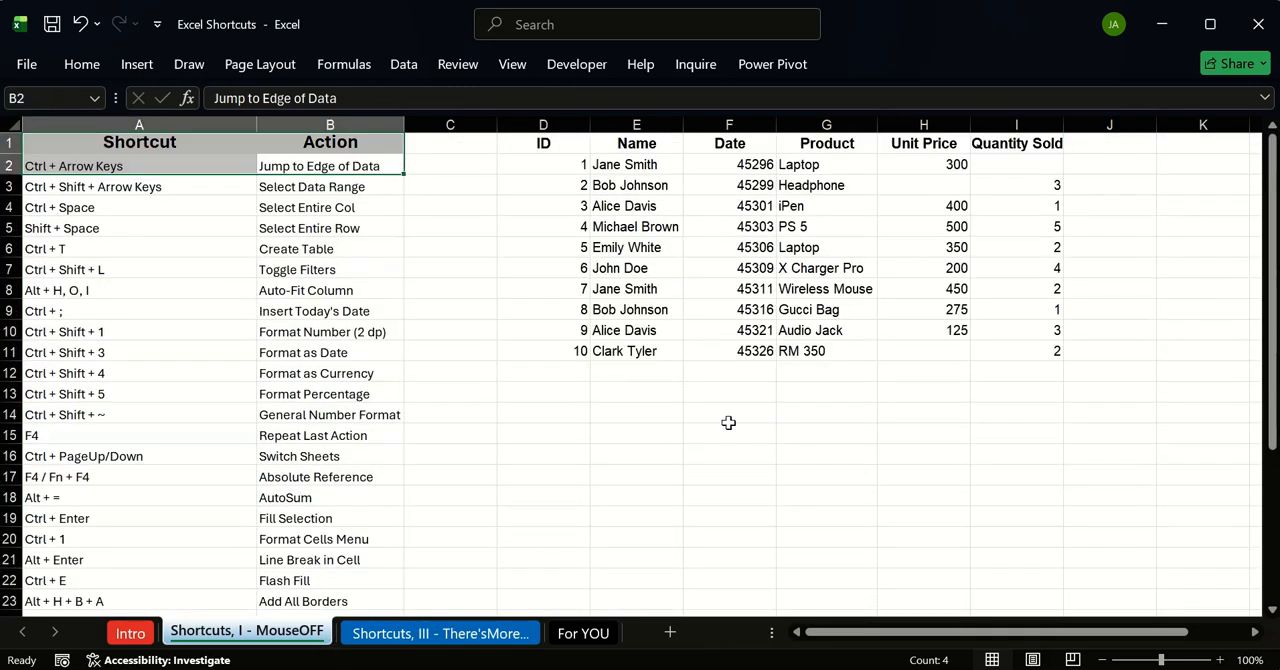
{"action": "left_click", "coordinate": [882, 514]}
Step: Try a SUM formula in G15 over B2:B23, extending the range from B2 to the data edge, and discard it
{"action": "left_click", "coordinate": [789, 430]}
{"action": "type", "text": "-"}
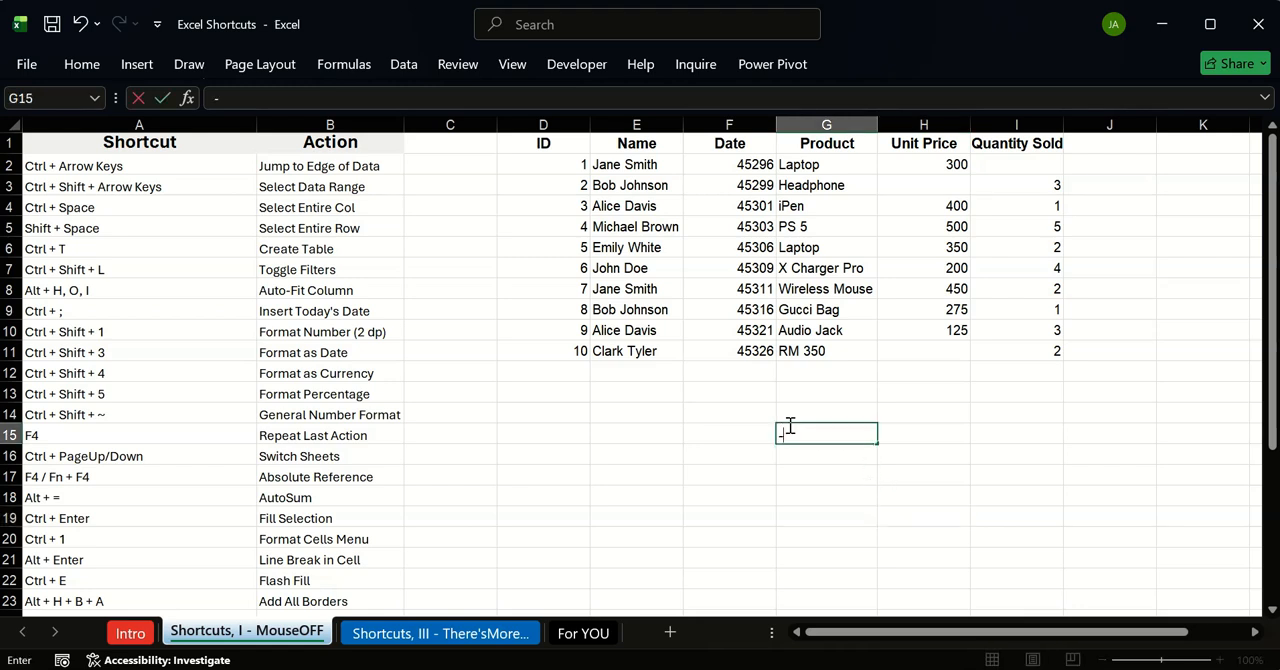
{"action": "type", "text": "SUM("}
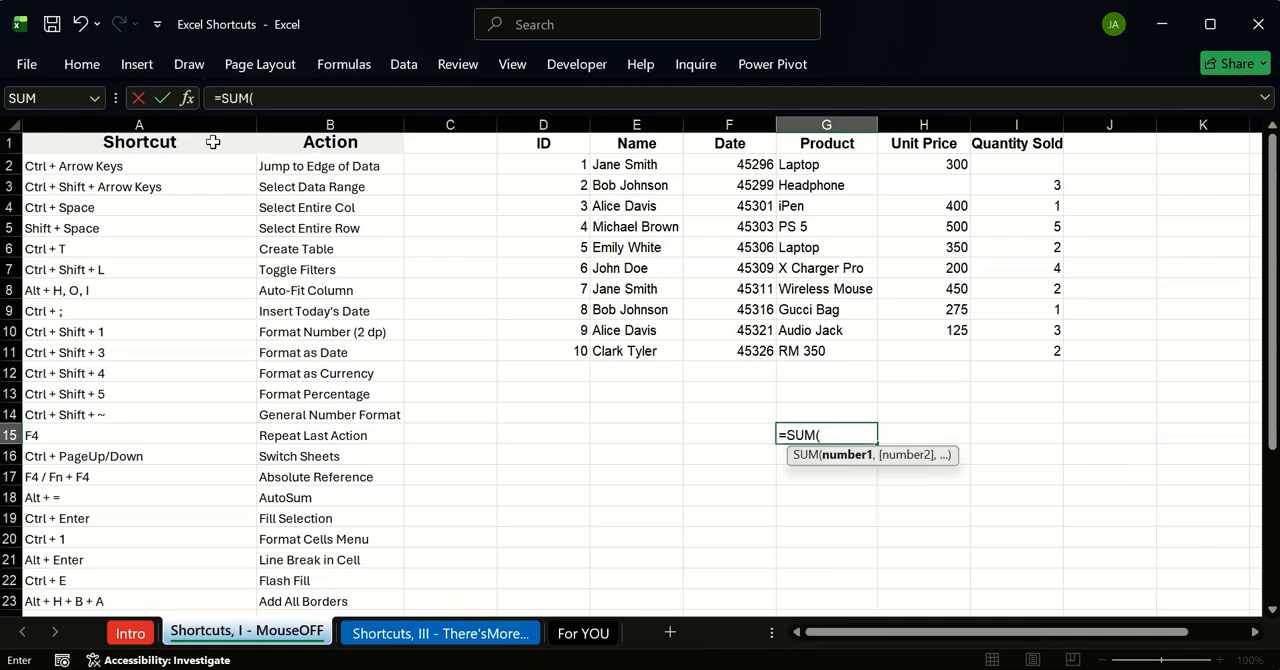
{"action": "left_click", "coordinate": [305, 166]}
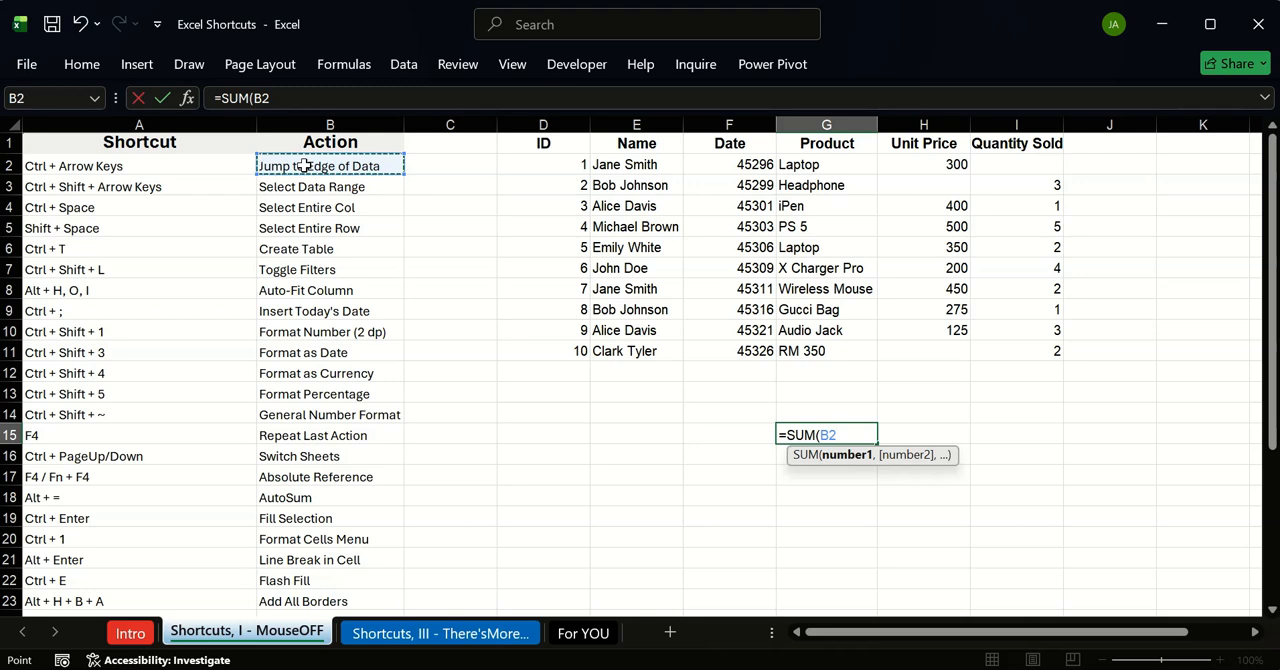
{"action": "key", "text": "ctrl+shift+Down"}
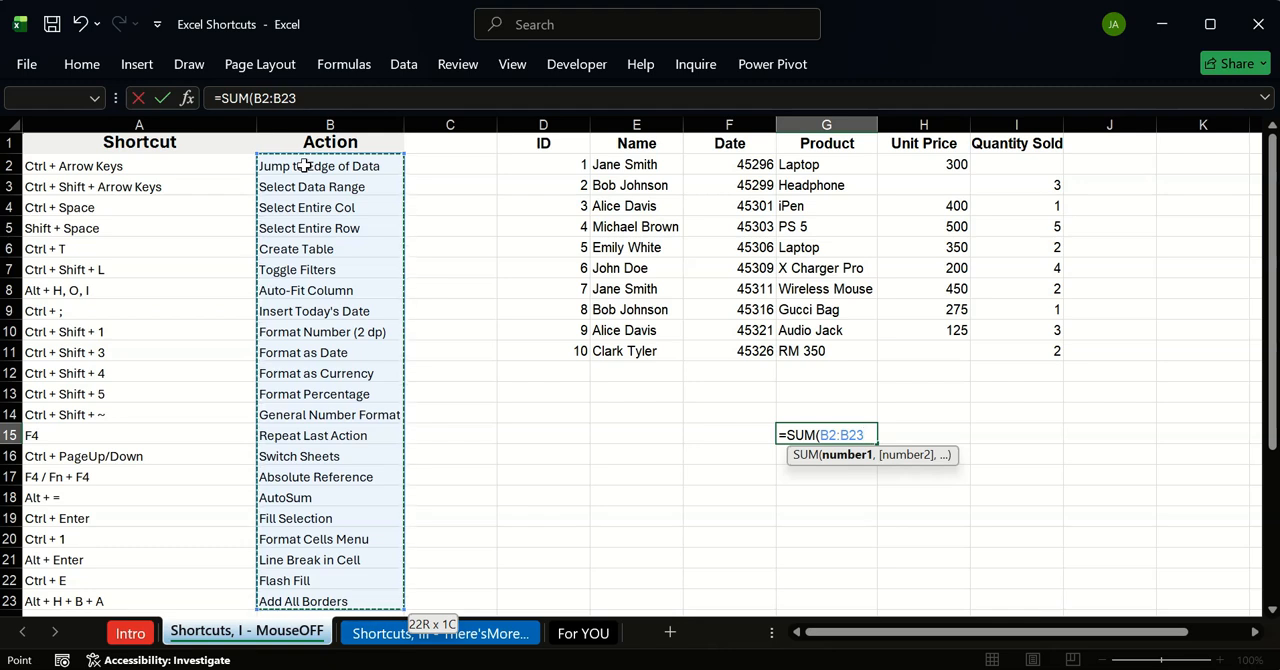
{"action": "key", "text": "BackSpace"}
{"action": "key", "text": "BackSpace"}
{"action": "key", "text": "BackSpace"}
{"action": "key", "text": "BackSpace"}
{"action": "key", "text": "BackSpace"}
{"action": "key", "text": "BackSpace"}
{"action": "key", "text": "BackSpace"}
{"action": "key", "text": "BackSpace"}
{"action": "key", "text": "BackSpace"}
{"action": "key", "text": "BackSpace"}
{"action": "key", "text": "BackSpace"}
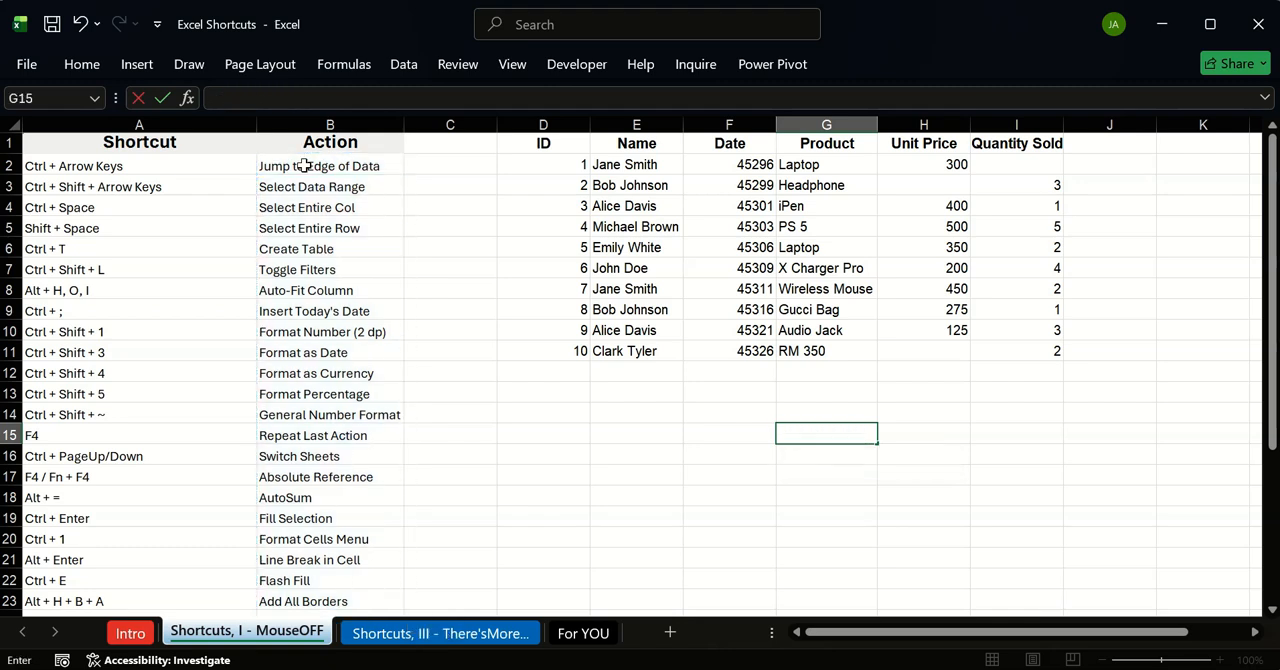
{"action": "key", "text": "Escape"}
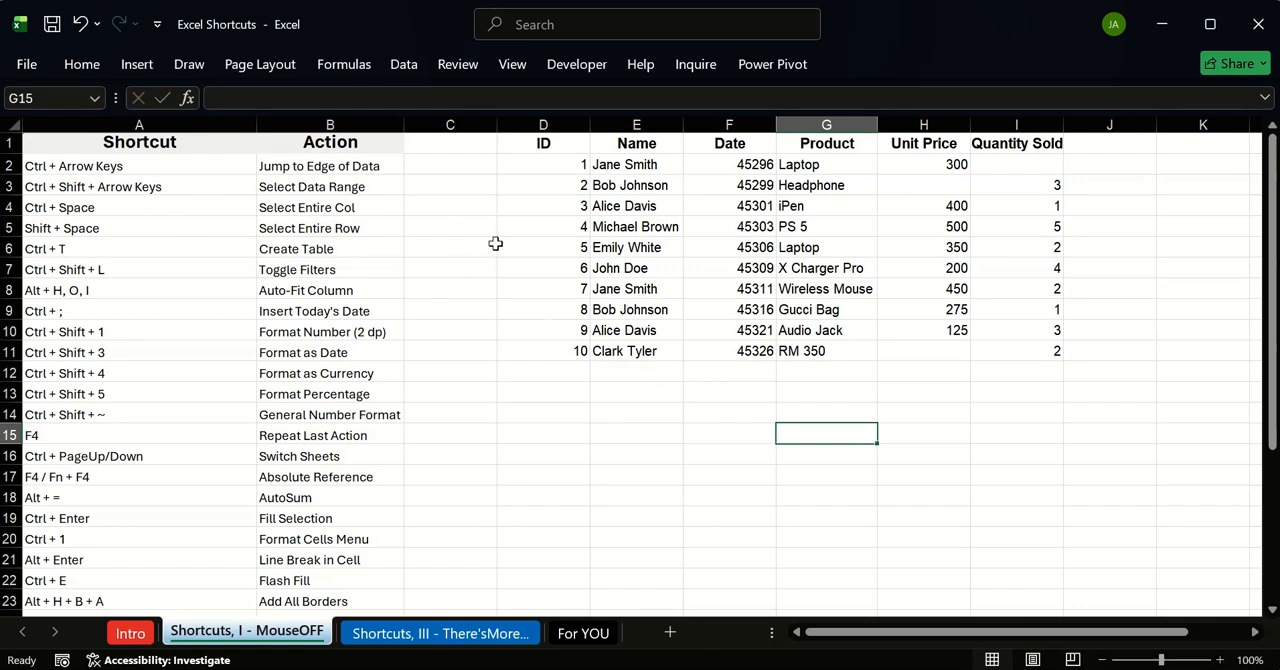
Step: Select the entire ID column from cell D1, and expand the selection to the whole sheet
{"action": "left_click", "coordinate": [558, 143]}
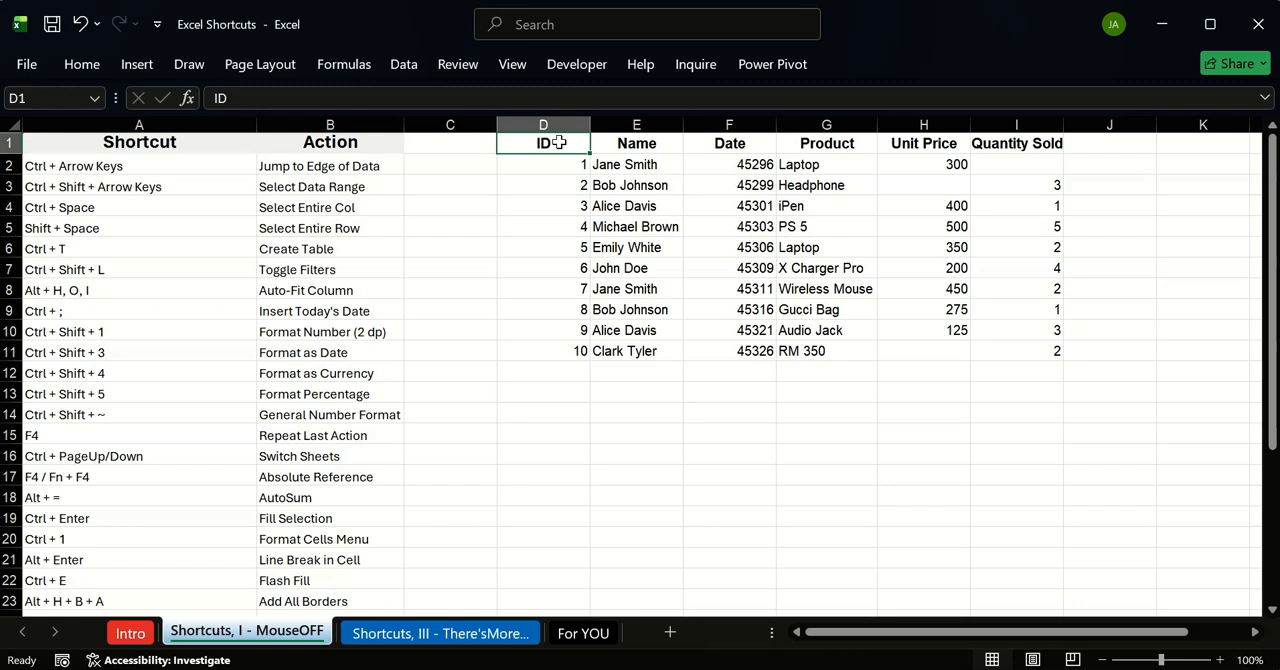
{"action": "key", "text": "ctrl+space"}
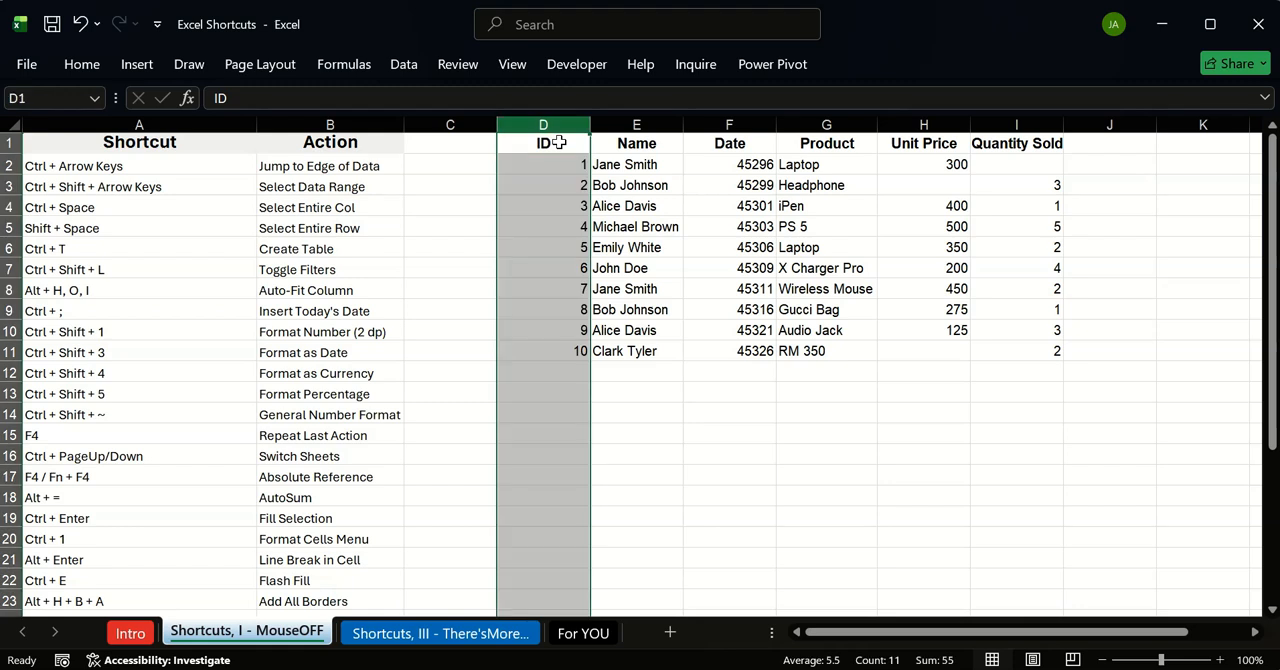
{"action": "key", "text": "shift+space"}
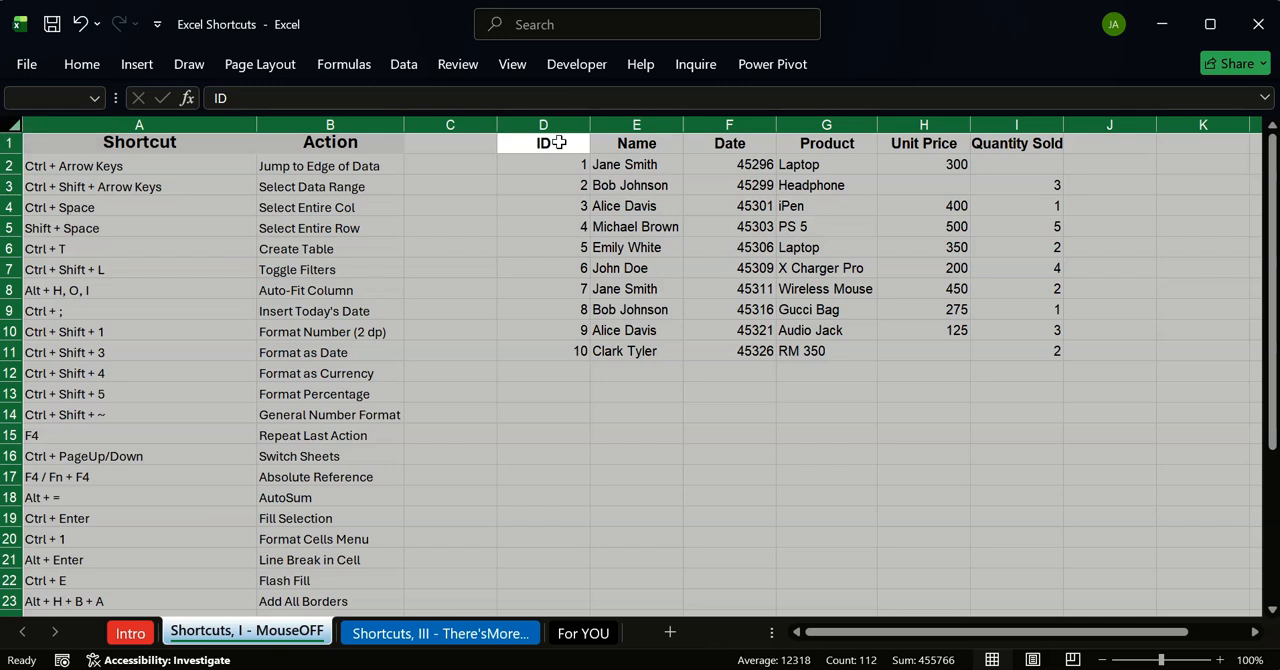
Step: Select the entire header row from D1, and select the entire row 2 from cell D2
{"action": "left_click", "coordinate": [558, 143]}
{"action": "key", "text": "shift+space"}
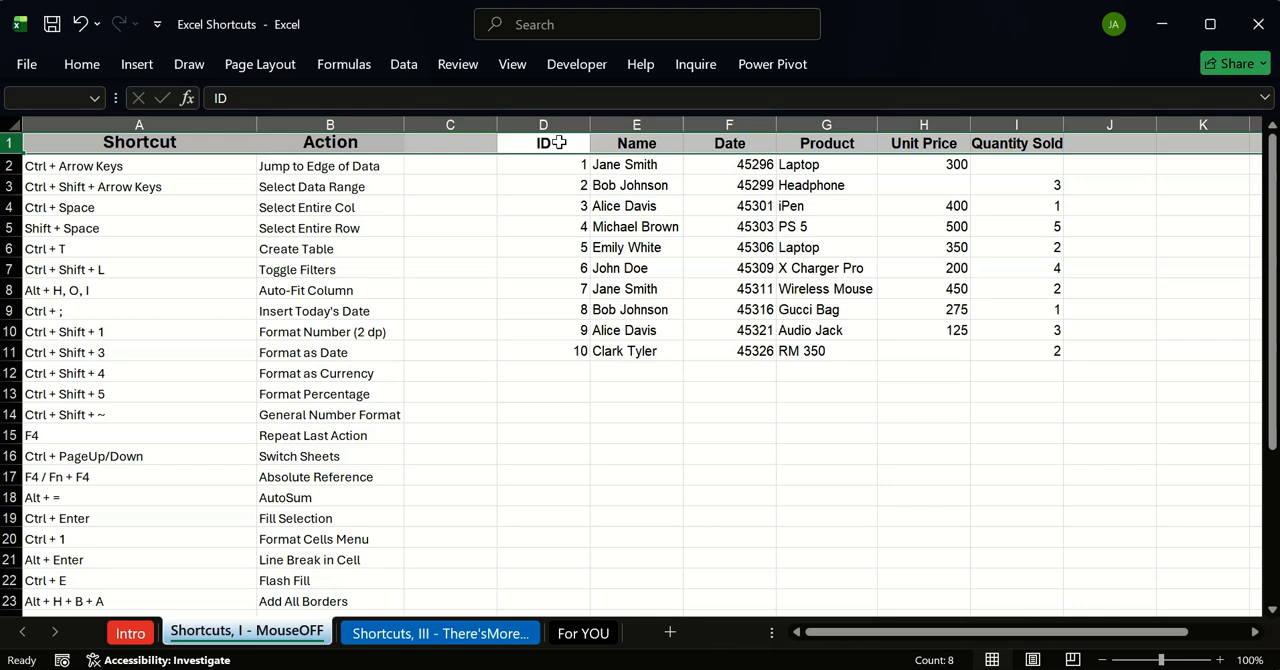
{"action": "left_click", "coordinate": [583, 162]}
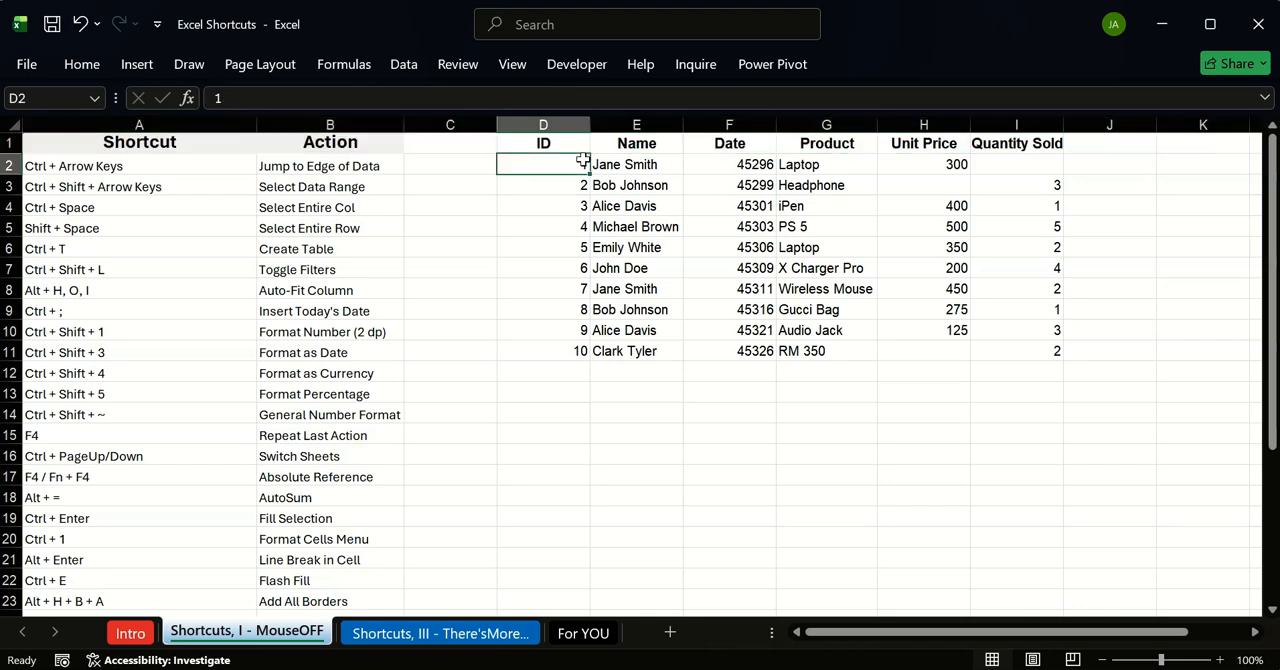
{"action": "key", "text": "shift+space"}
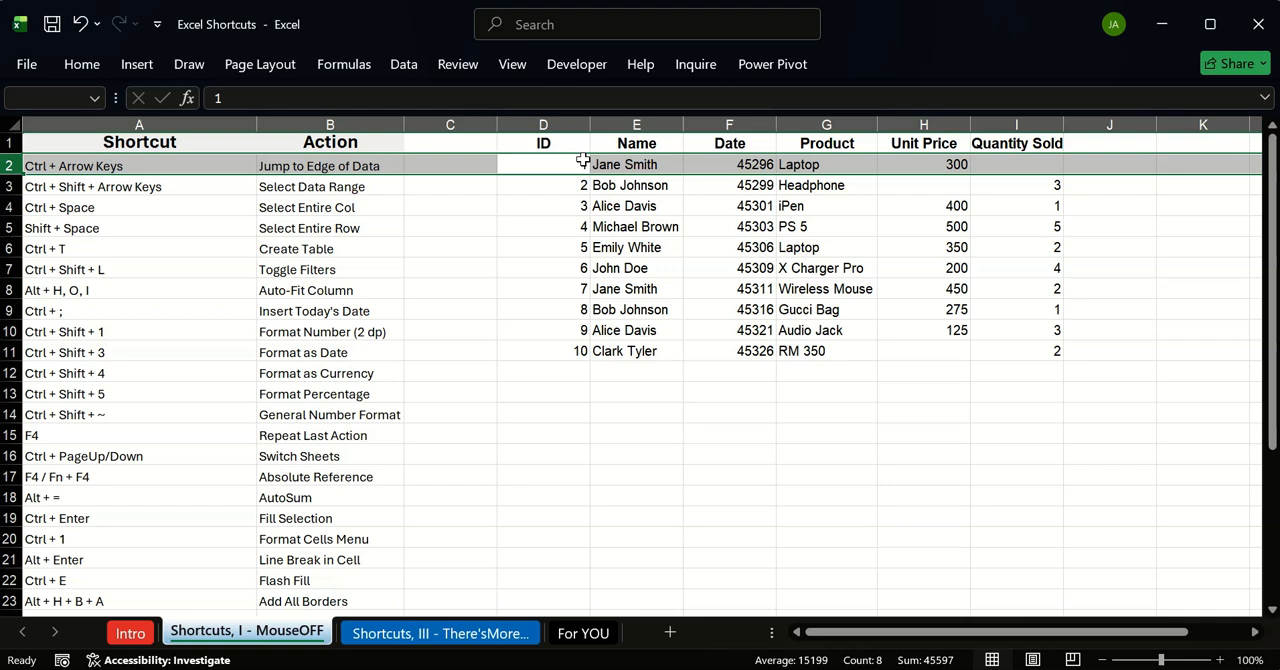
Step: Select the entire ID column from its header cell D1, and reselect it from the column D heading
{"action": "left_click", "coordinate": [573, 141]}
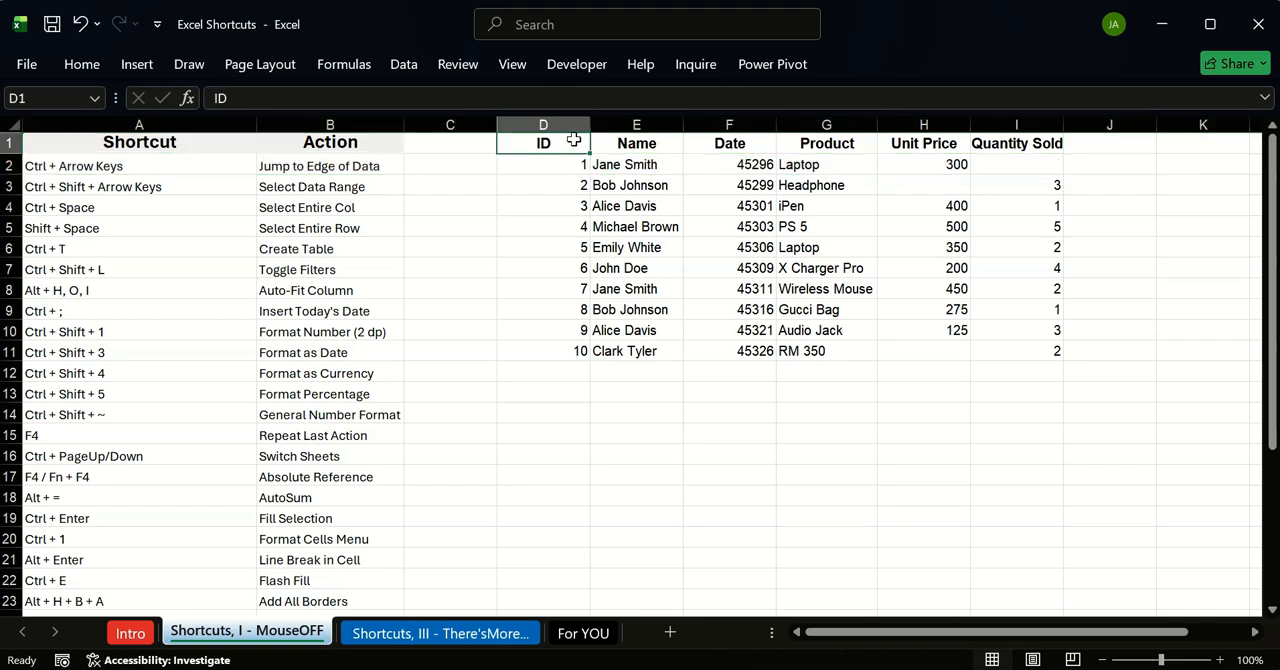
{"action": "key", "text": "ctrl+space"}
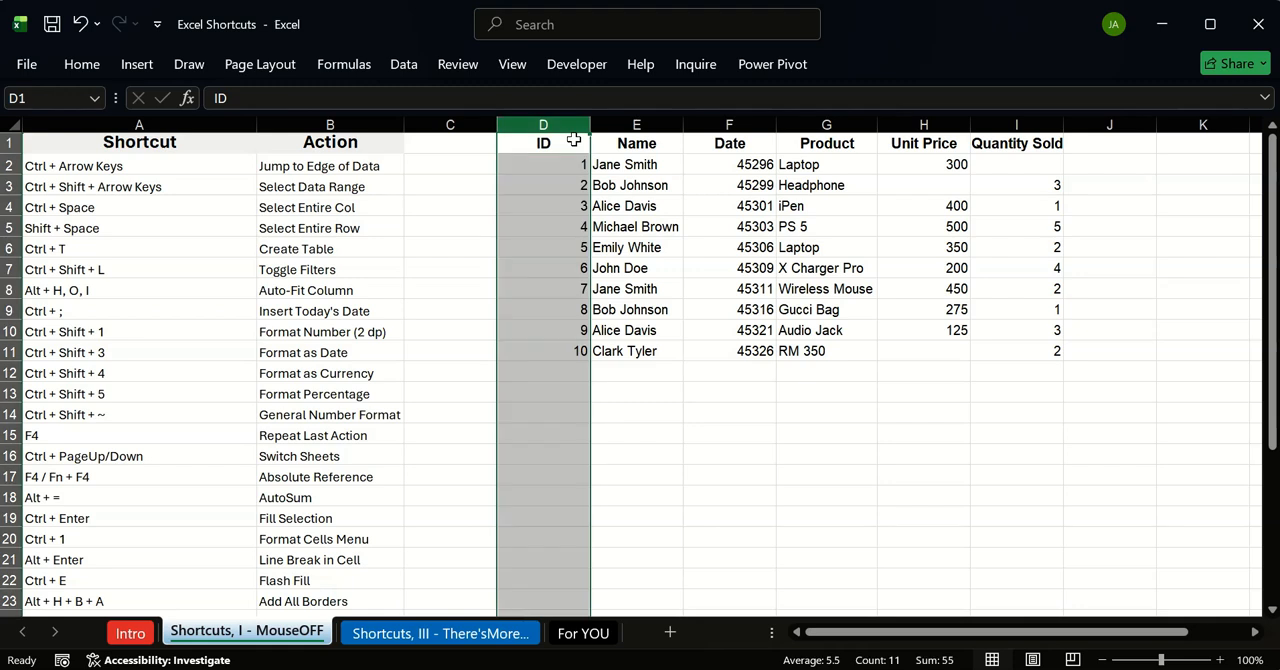
{"action": "left_click", "coordinate": [572, 165]}
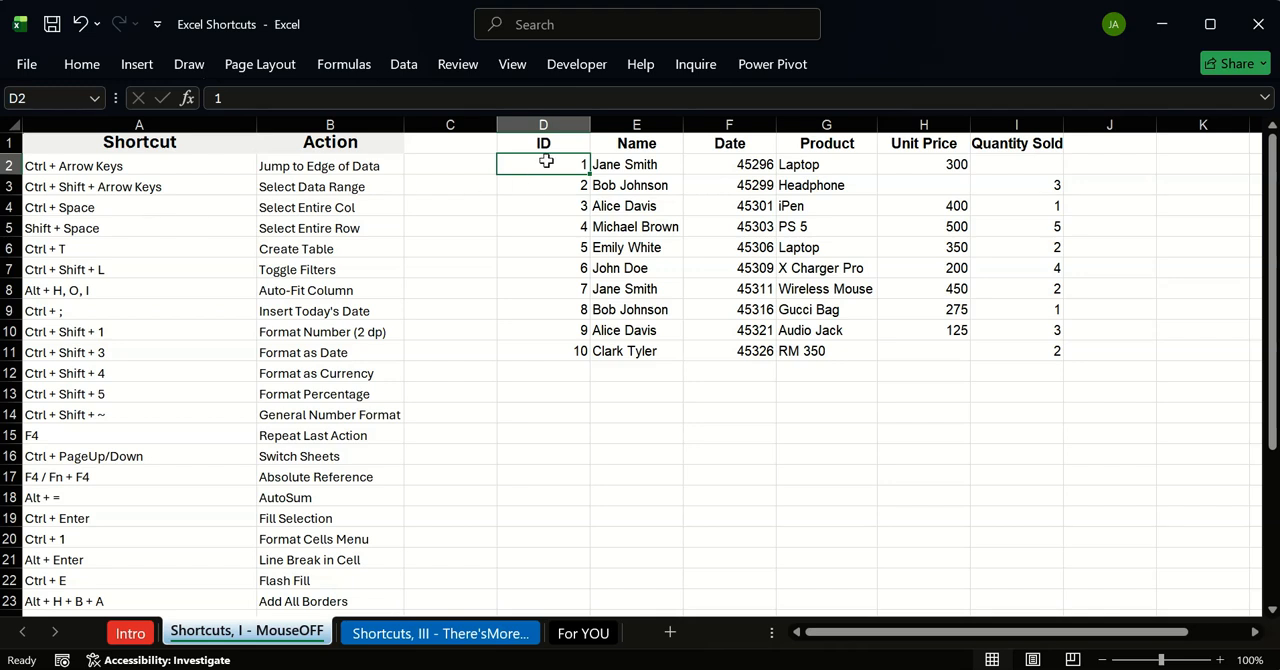
{"action": "left_click", "coordinate": [542, 124]}
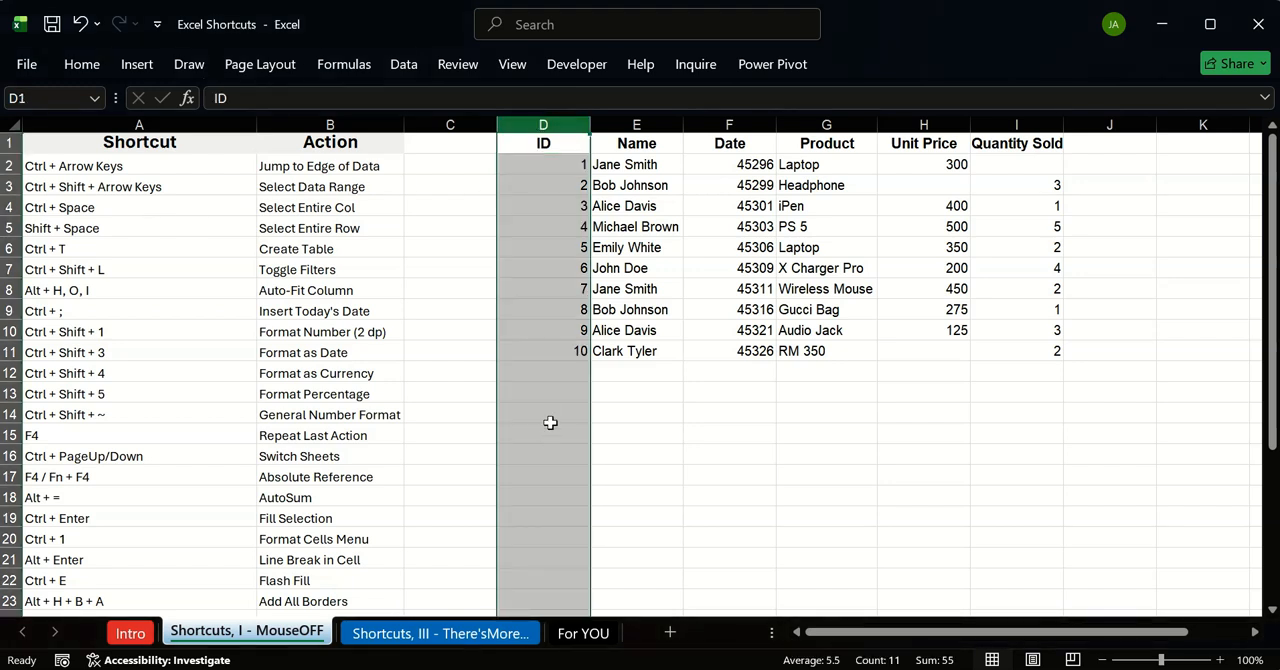
Step: Convert the sales data in D1:I11 into a table with headers
{"action": "left_click", "coordinate": [545, 371]}
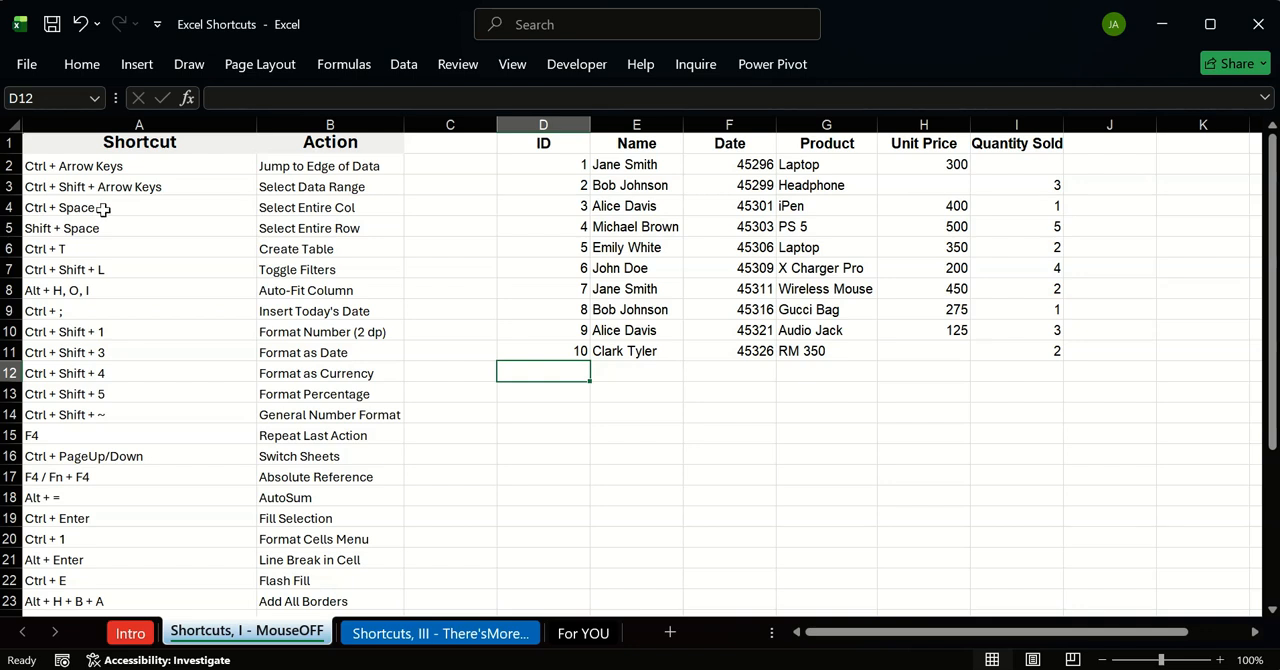
{"action": "left_click", "coordinate": [78, 247]}
{"action": "left_click", "coordinate": [655, 206]}
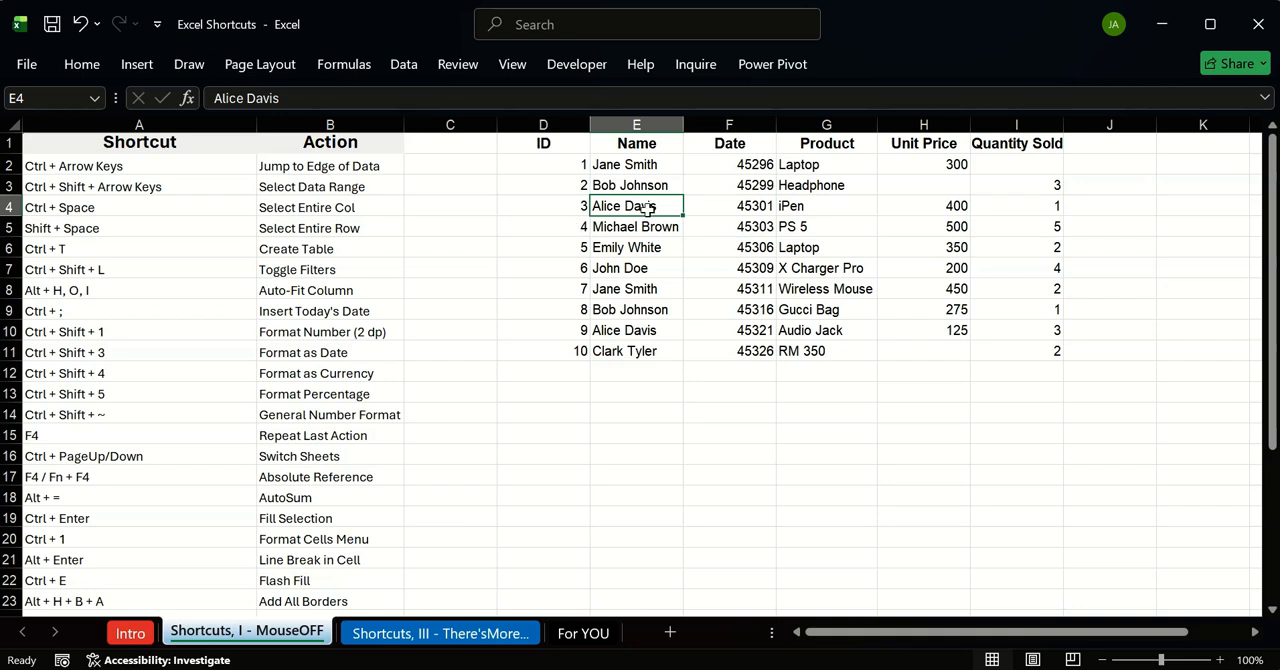
{"action": "key", "text": "ctrl+t"}
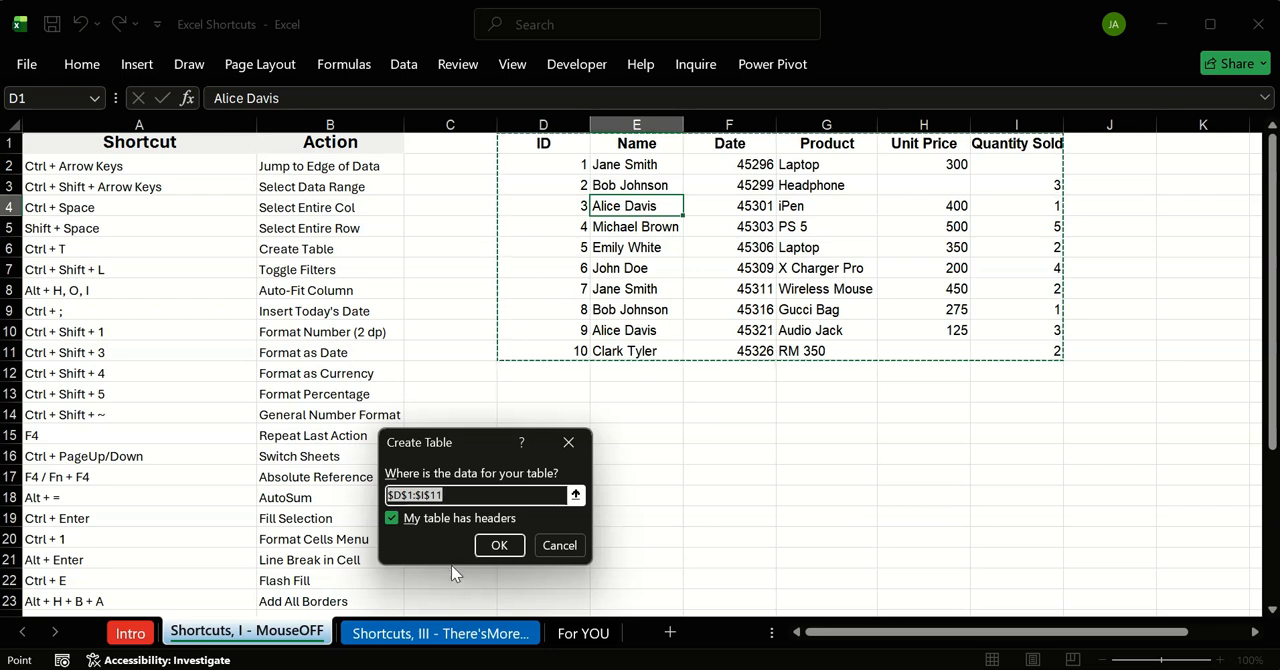
{"action": "left_click_drag", "start_coordinate": [481, 441], "coordinate": [479, 183]}
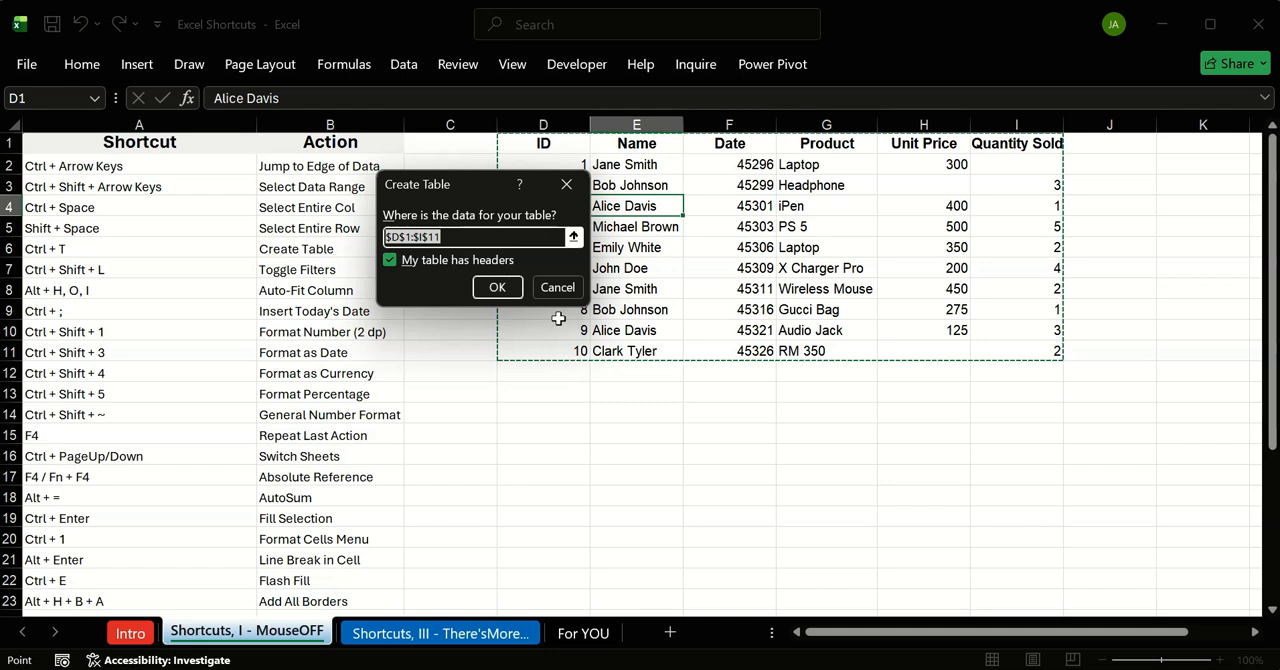
{"action": "left_click", "coordinate": [493, 287]}
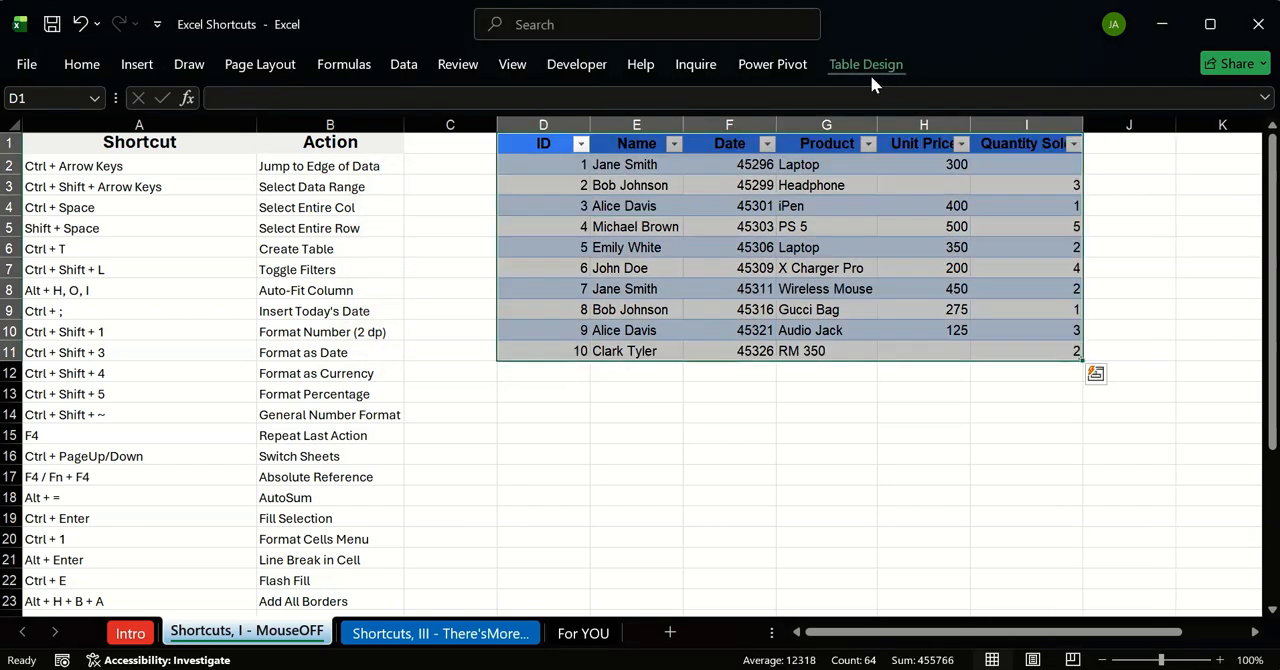
Step: Try a black banded medium style on the sales table, and clear the table's style
{"action": "left_click", "coordinate": [857, 64]}
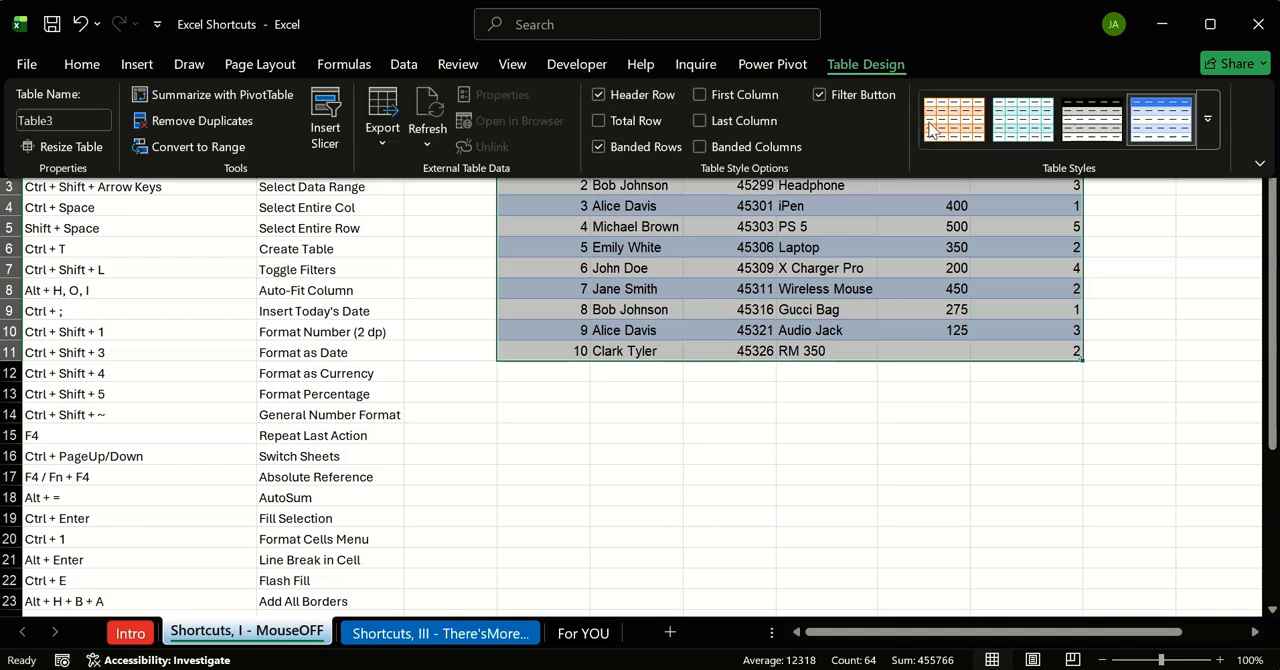
{"action": "left_click", "coordinate": [1065, 129]}
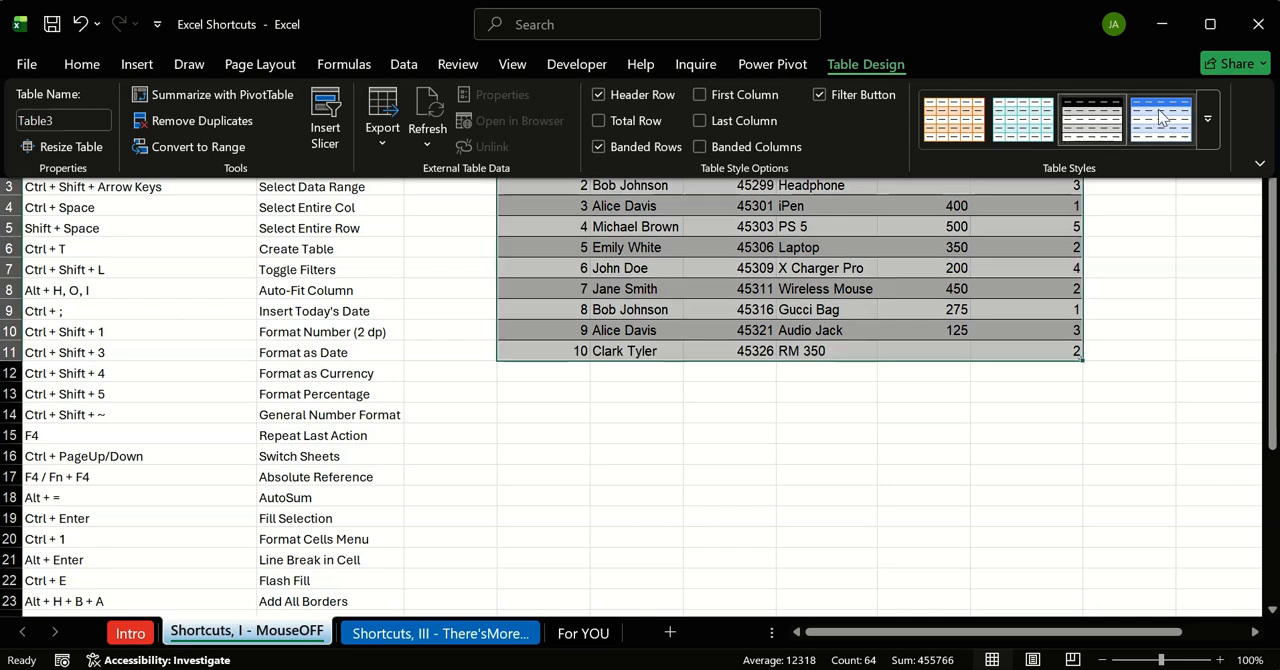
{"action": "left_click", "coordinate": [1208, 118]}
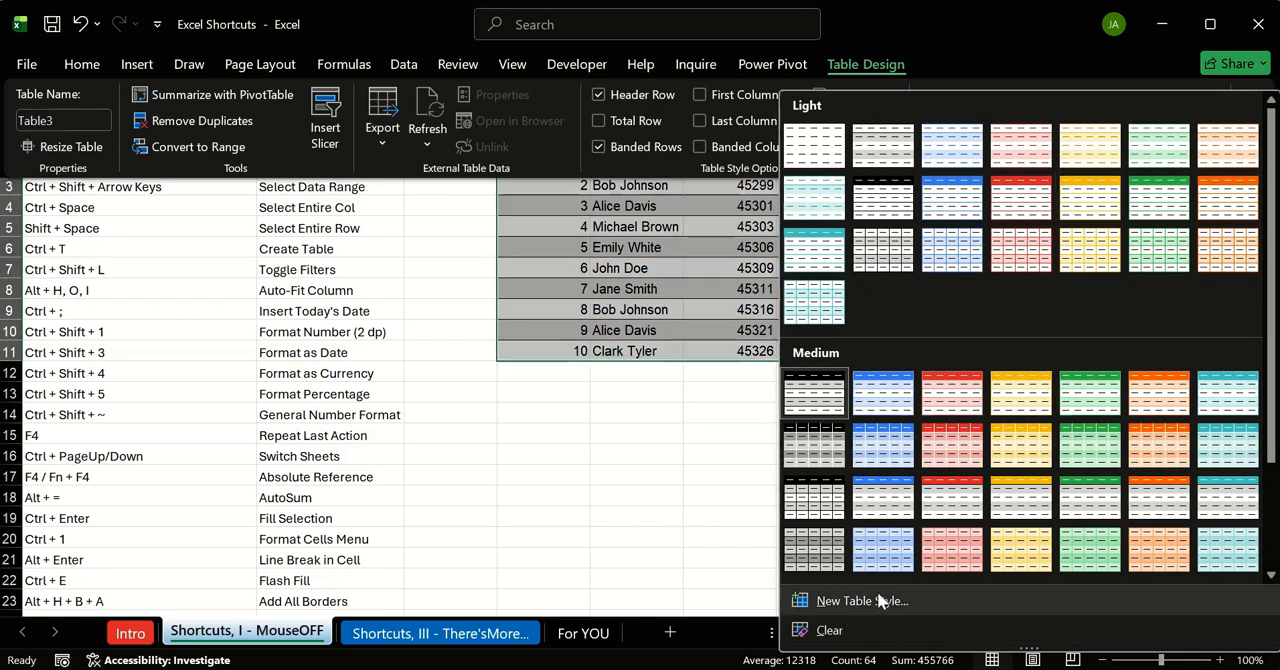
{"action": "left_click", "coordinate": [867, 628]}
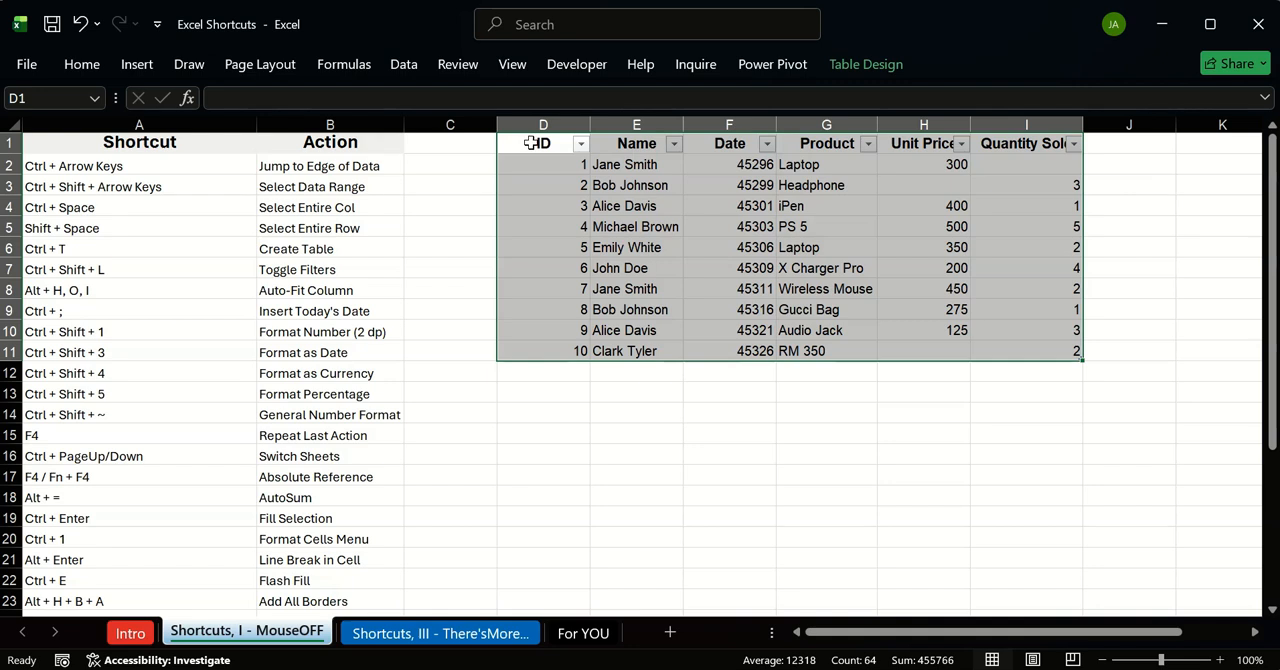
Step: Select the table's header row from D1 to the data edge, and give it a light grey fill and bold text
{"action": "left_click", "coordinate": [535, 143]}
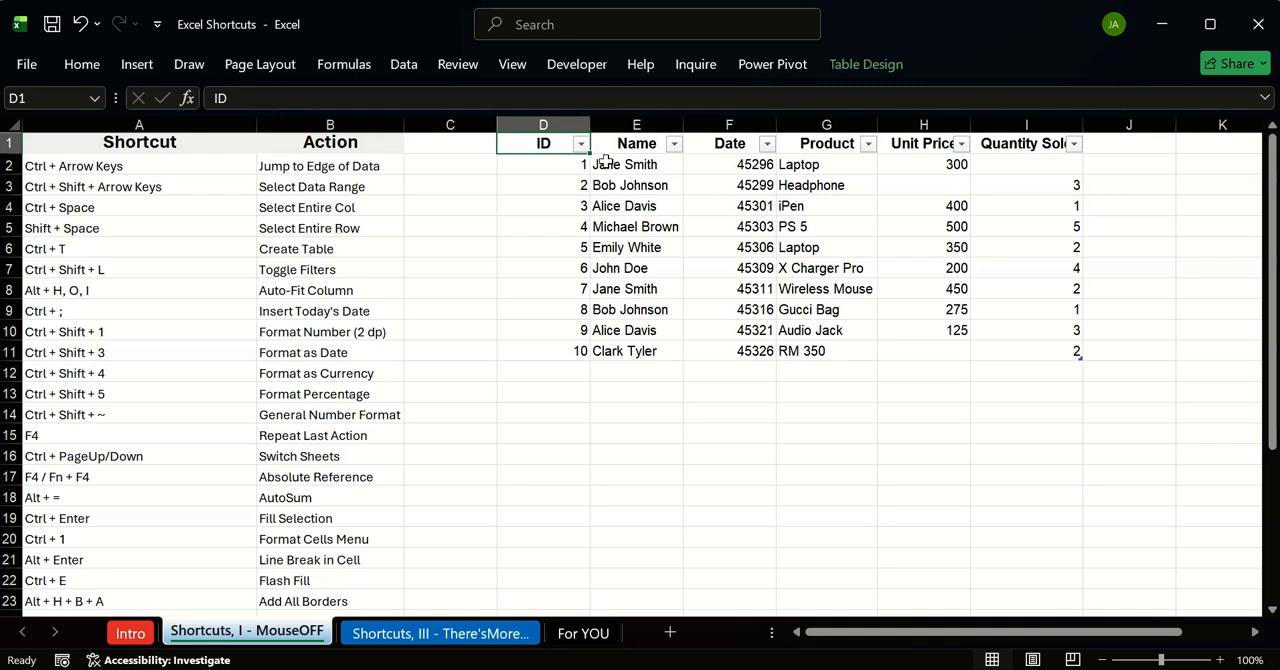
{"action": "key", "text": "ctrl+shift+Right"}
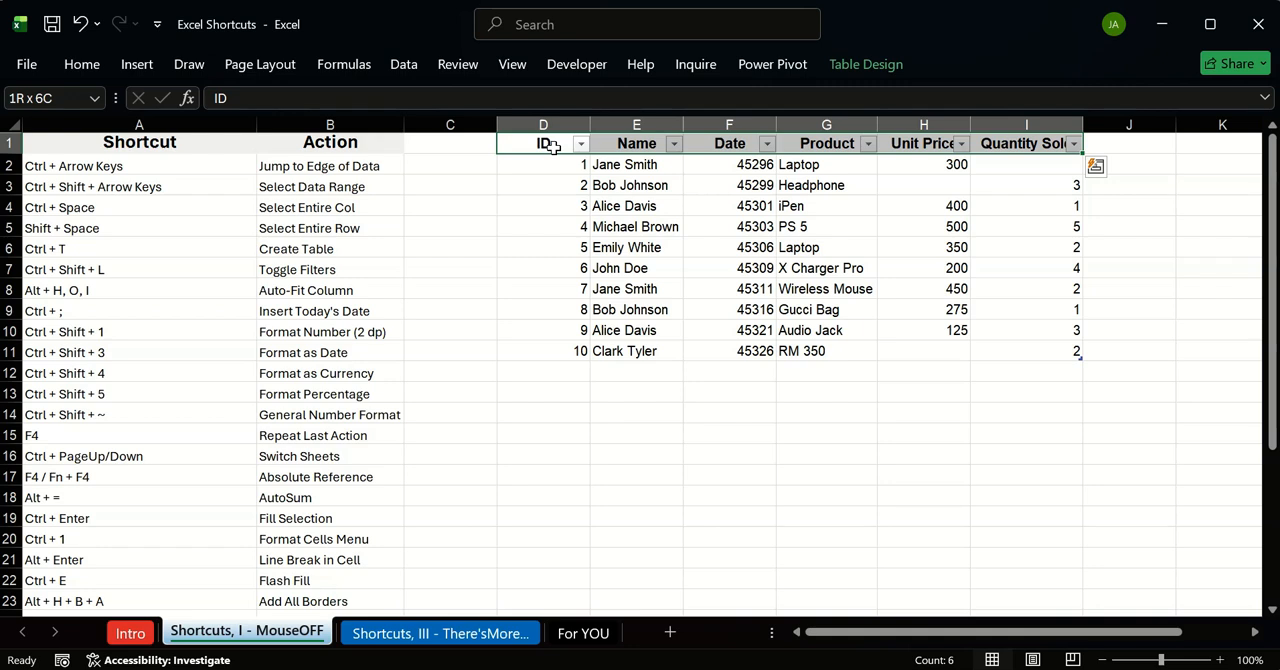
{"action": "left_click", "coordinate": [82, 64]}
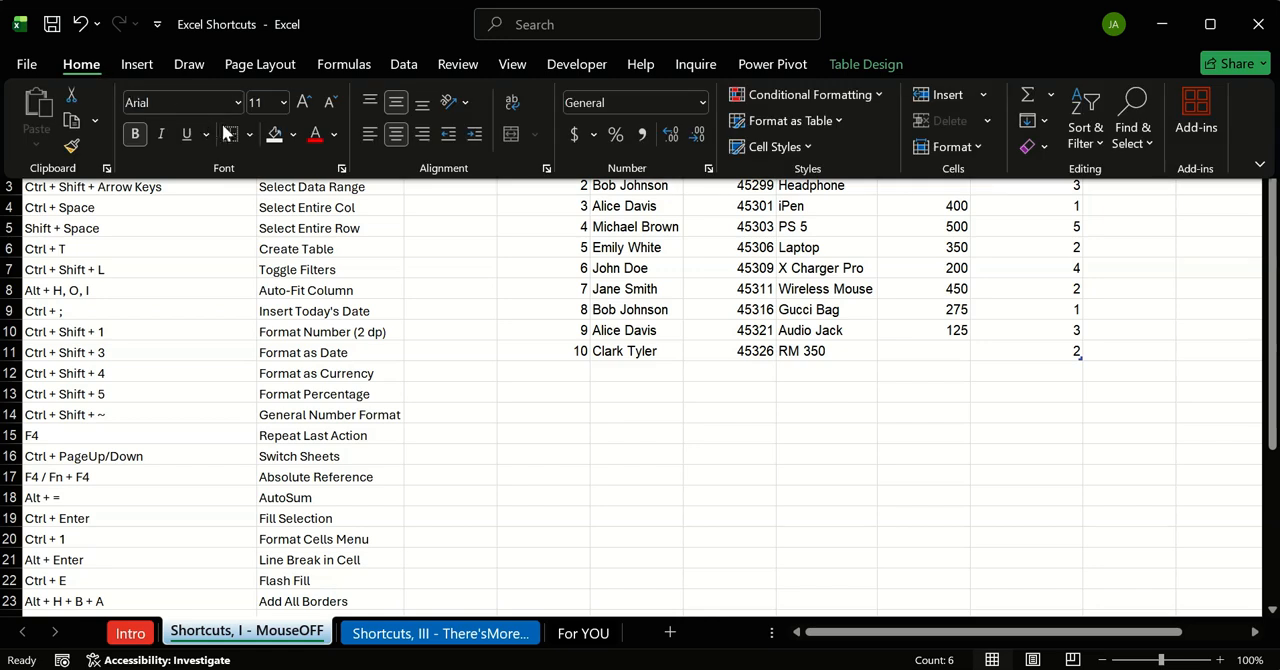
{"action": "left_click", "coordinate": [294, 134]}
{"action": "left_click", "coordinate": [277, 276]}
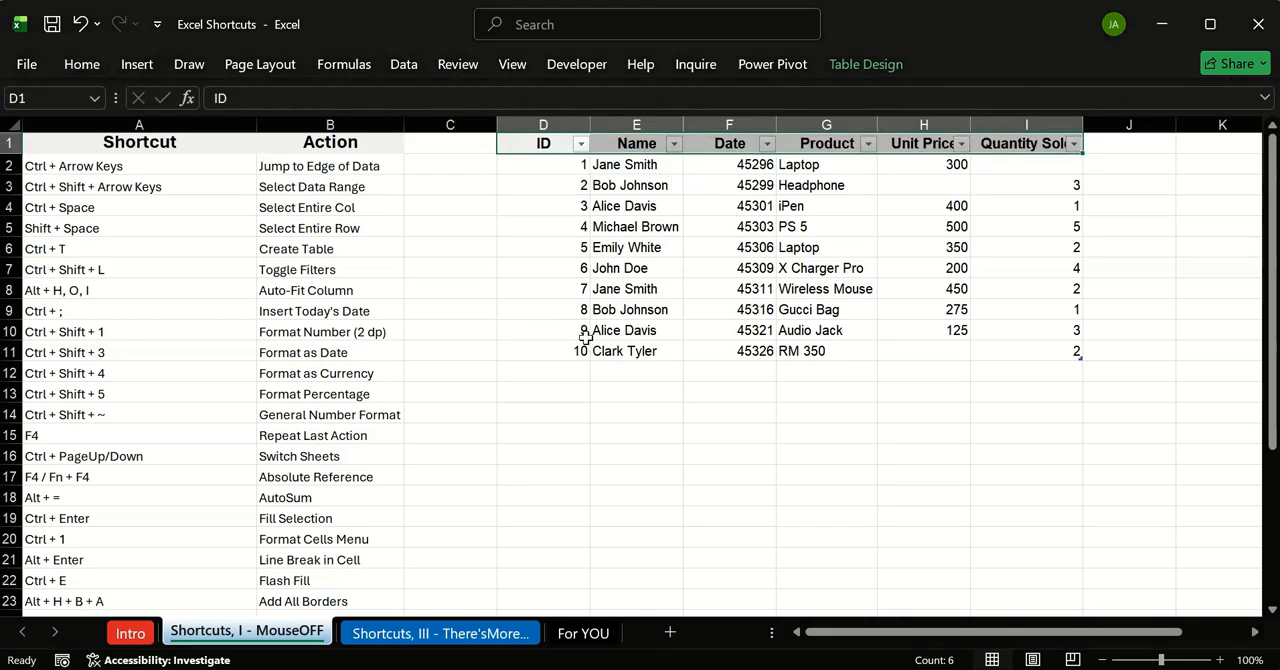
{"action": "key", "text": "ctrl+b"}
{"action": "left_click", "coordinate": [536, 291]}
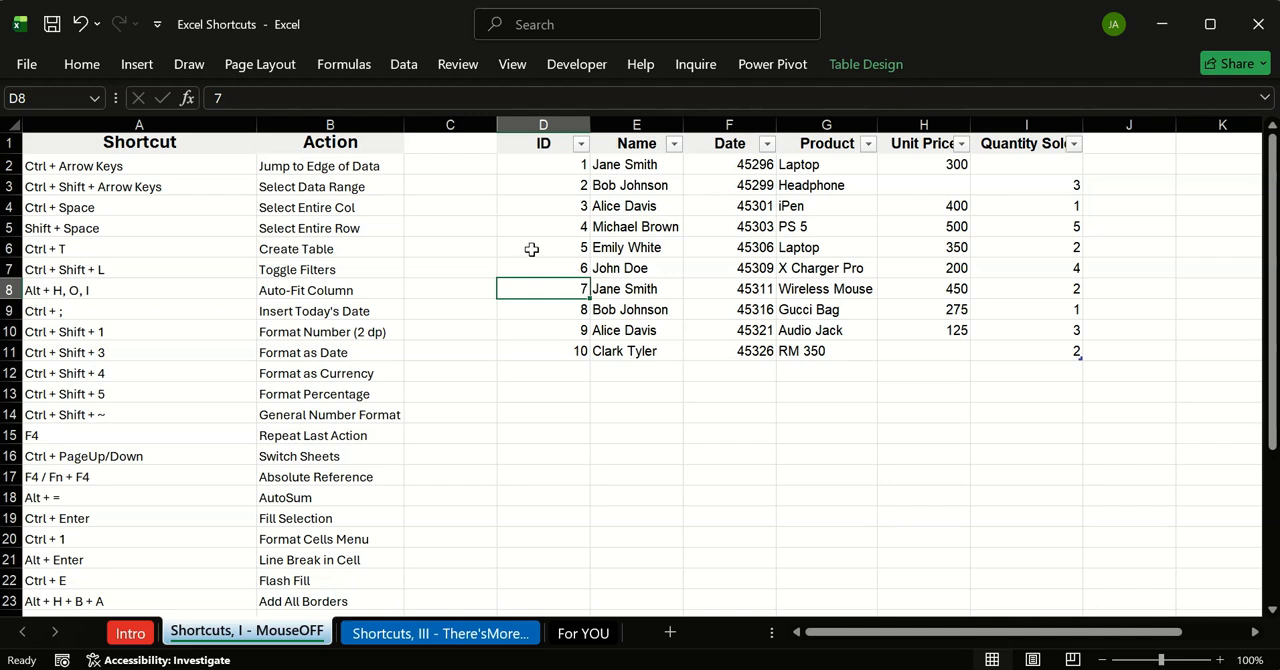
Step: Toggle the sales table's filter buttons off and on repeatedly, from the ID header and a Name cell, leaving them off
{"action": "left_click", "coordinate": [557, 143]}
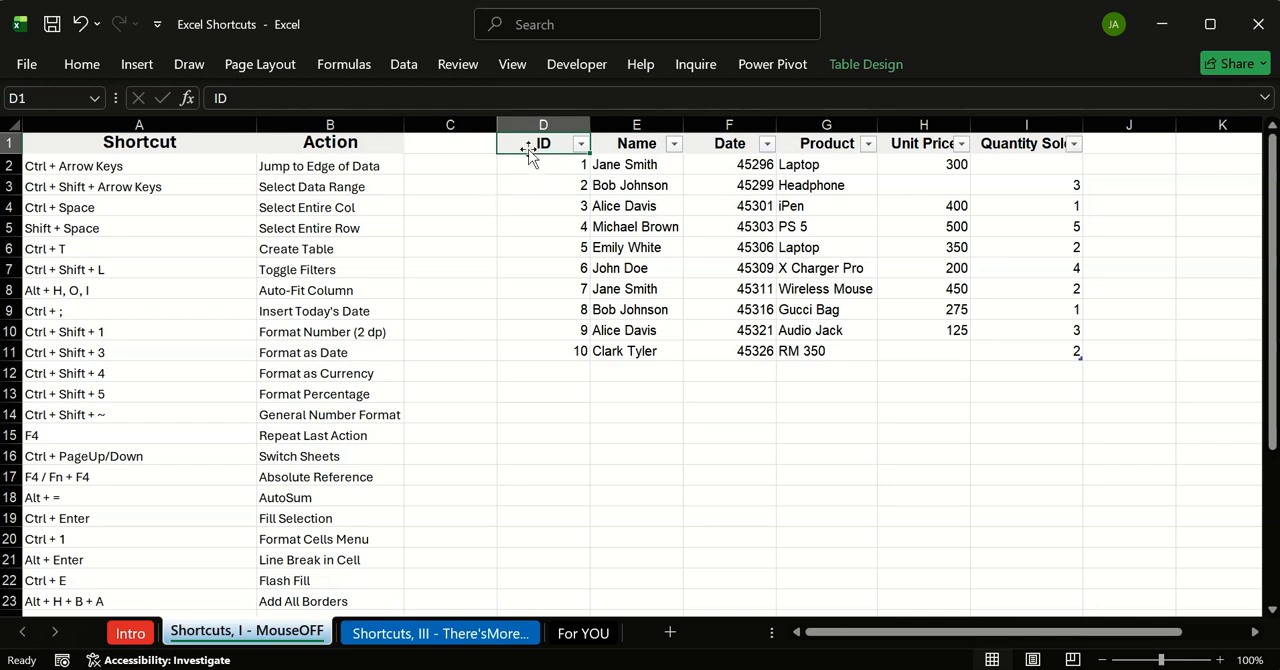
{"action": "left_click", "coordinate": [101, 271]}
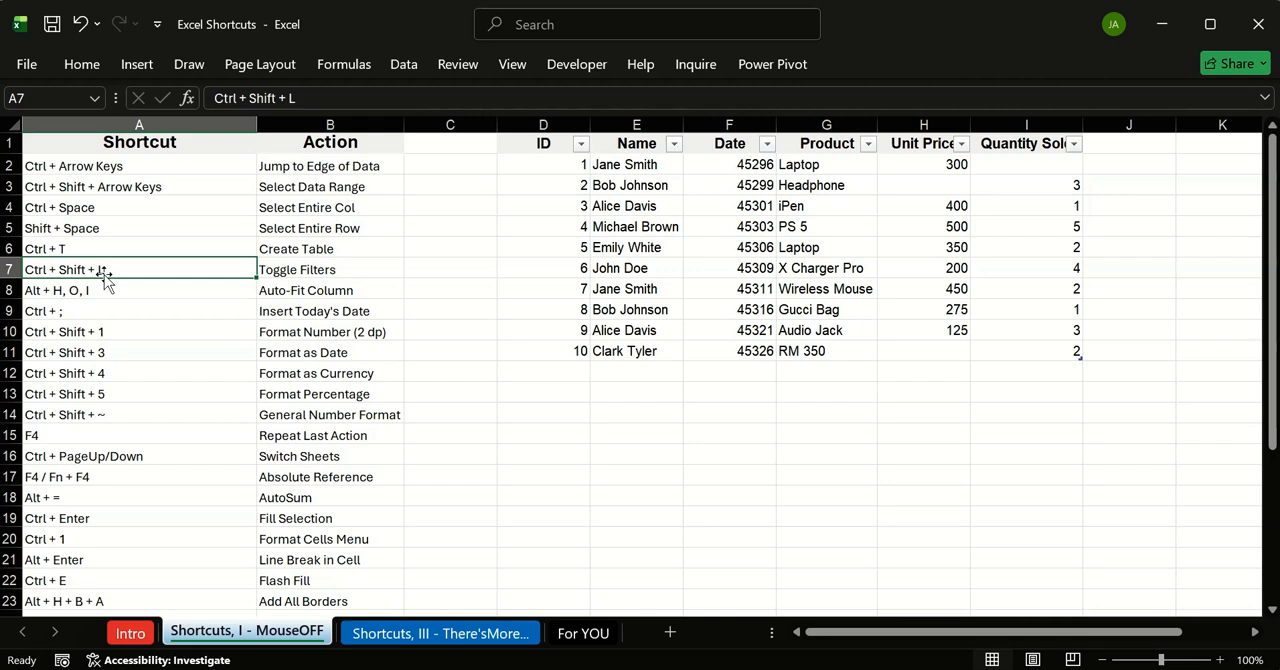
{"action": "left_click", "coordinate": [537, 144]}
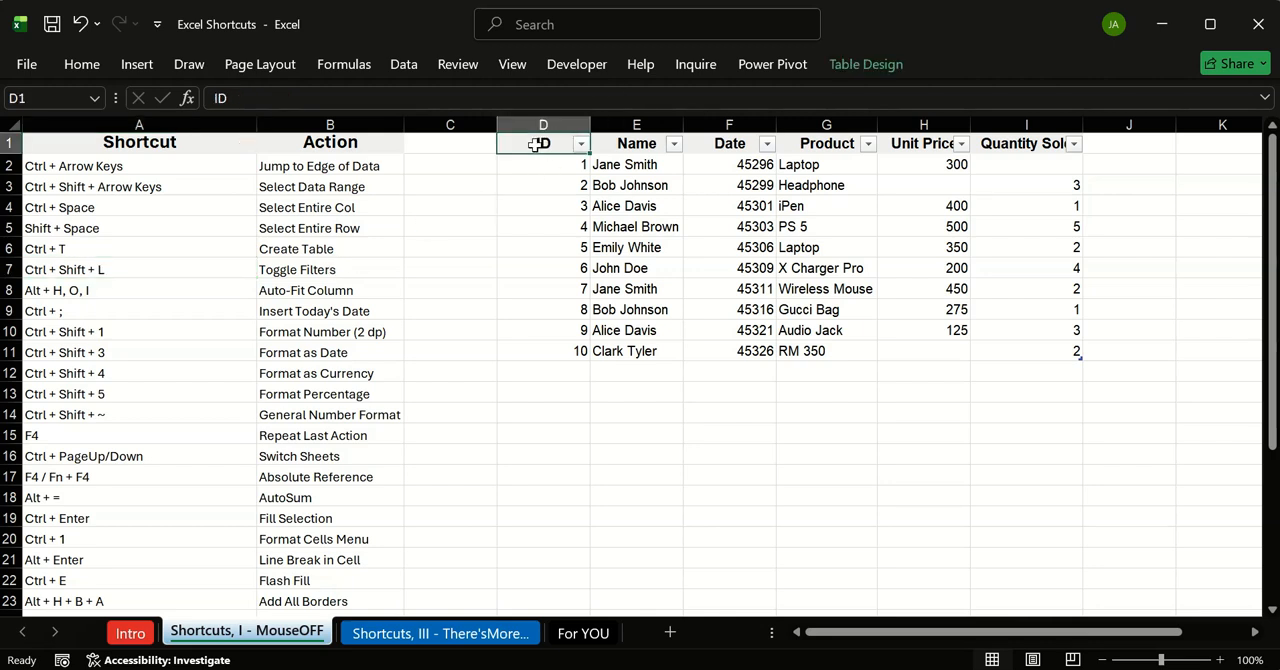
{"action": "key", "text": "ctrl+shift+l"}
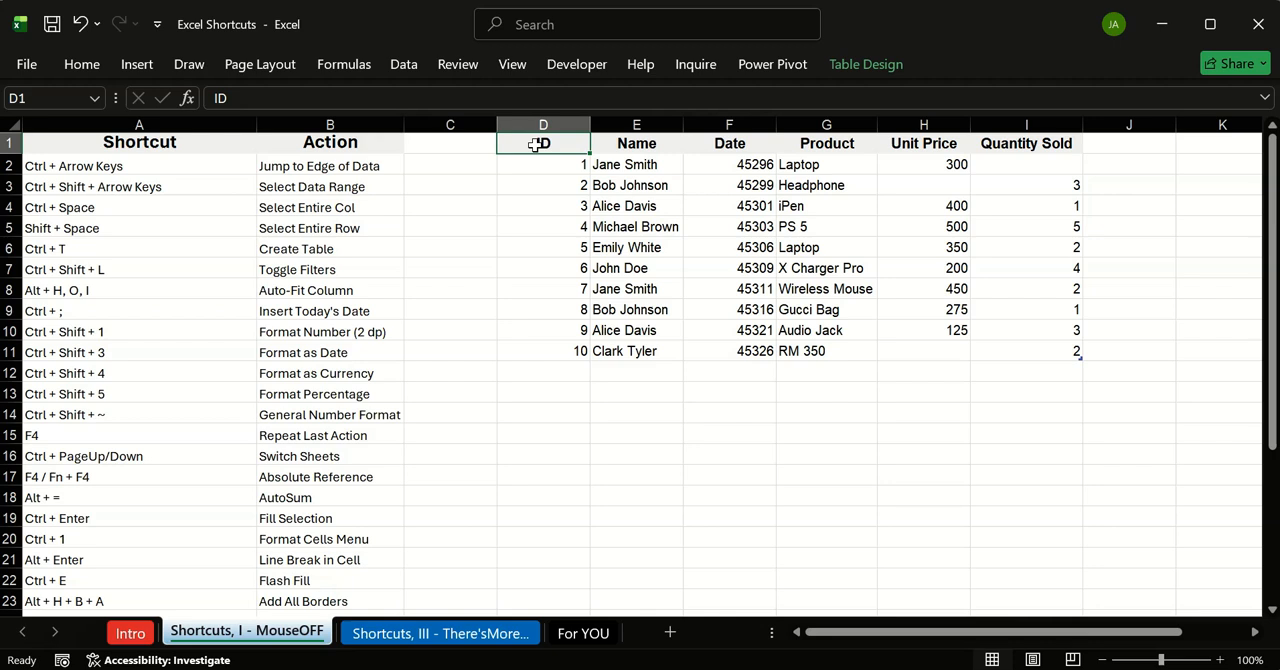
{"action": "key", "text": "ctrl+shift+l"}
{"action": "key", "text": "ctrl+shift+l"}
{"action": "key", "text": "ctrl+shift+l"}
{"action": "key", "text": "ctrl+shift+l"}
{"action": "key", "text": "ctrl+shift+l"}
{"action": "key", "text": "ctrl+shift+l"}
{"action": "key", "text": "ctrl+shift+l"}
{"action": "left_click", "coordinate": [677, 160]}
{"action": "key", "text": "ctrl+shift+l"}
{"action": "key", "text": "ctrl+shift+l"}
{"action": "key", "text": "ctrl+shift+l"}
{"action": "key", "text": "ctrl+shift+l"}
{"action": "key", "text": "ctrl+shift+l"}
{"action": "key", "text": "ctrl+shift+l"}
{"action": "key", "text": "ctrl+shift+l"}
{"action": "key", "text": "ctrl+shift+l"}
{"action": "key", "text": "ctrl+shift+l"}
{"action": "key", "text": "ctrl+shift+l"}
{"action": "key", "text": "ctrl+shift+l"}
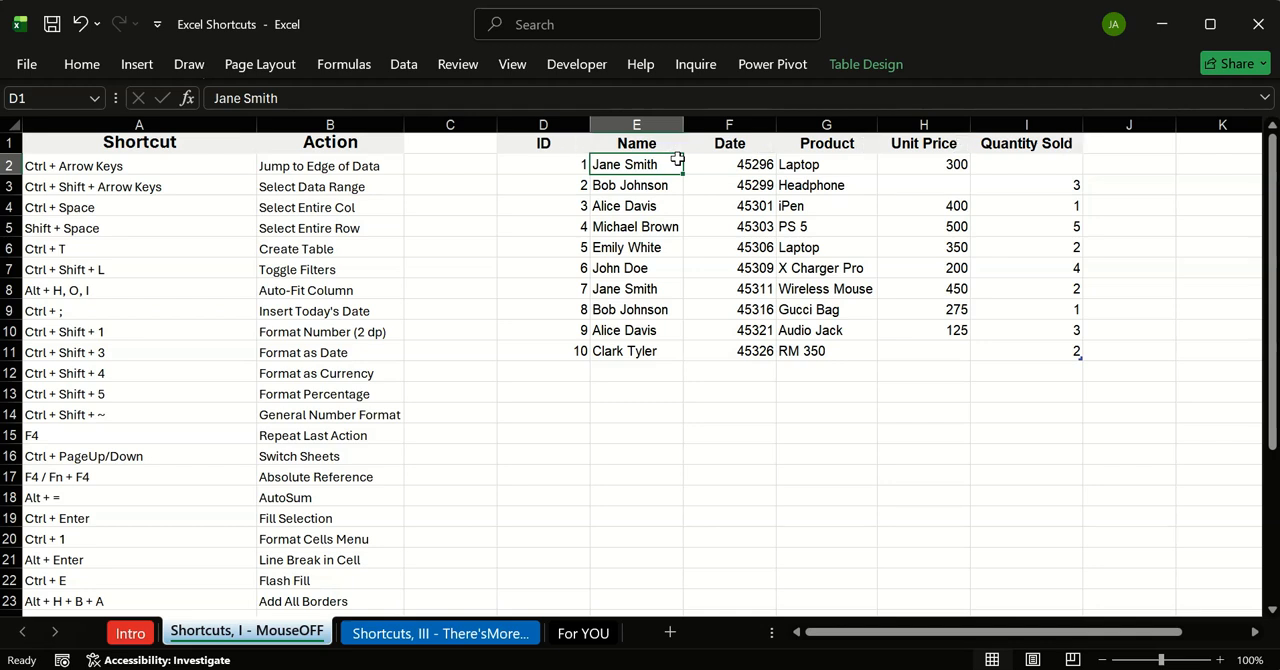
{"action": "left_click", "coordinate": [530, 316]}
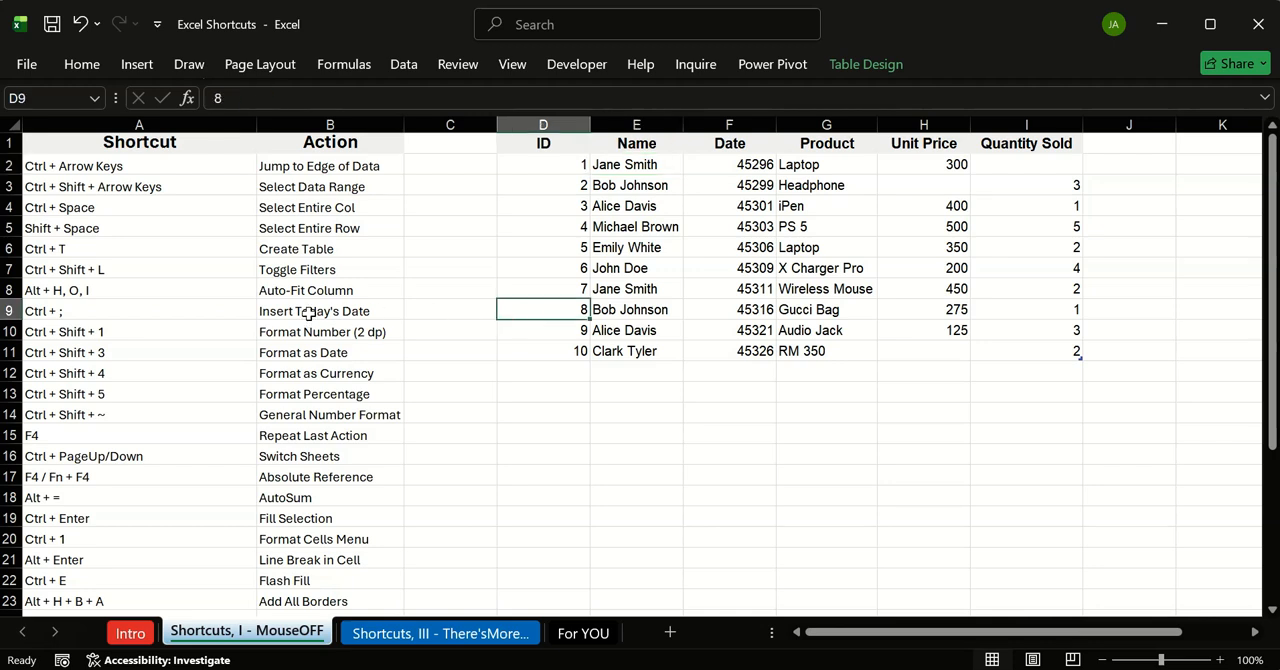
{"action": "left_click", "coordinate": [106, 269]}
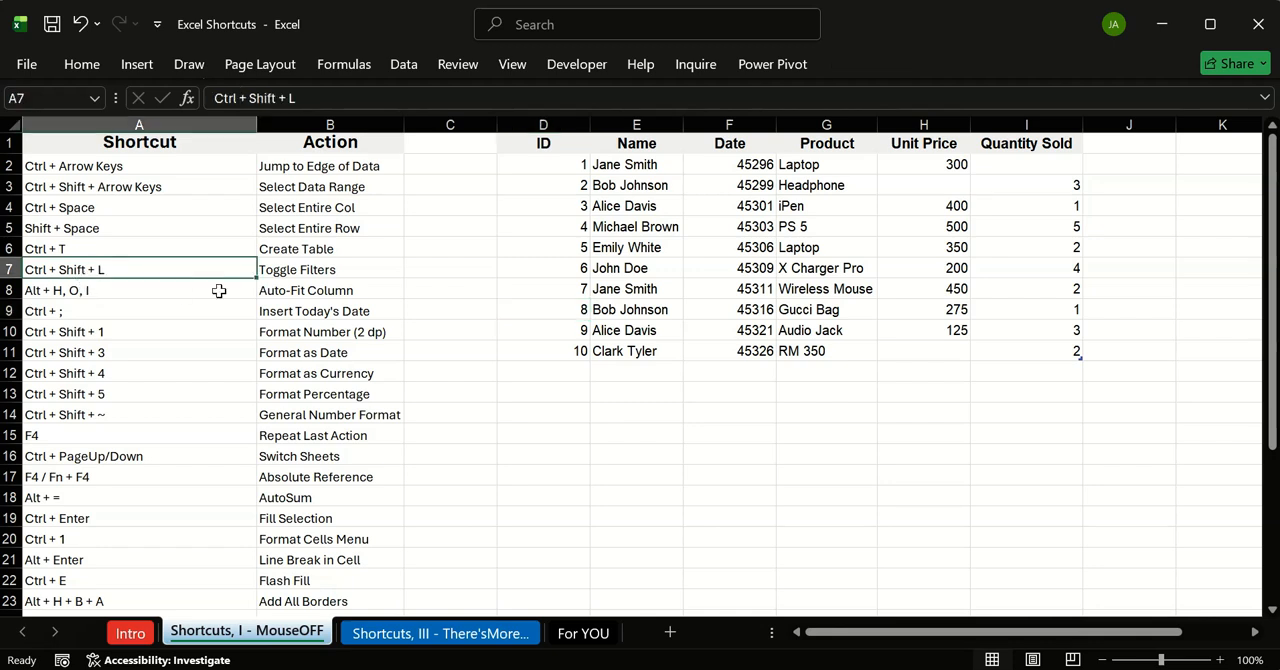
Step: Narrow the ID, Name, Date, Product, Unit Price and Quantity Sold columns until some contents are cut off
{"action": "left_click", "coordinate": [106, 289]}
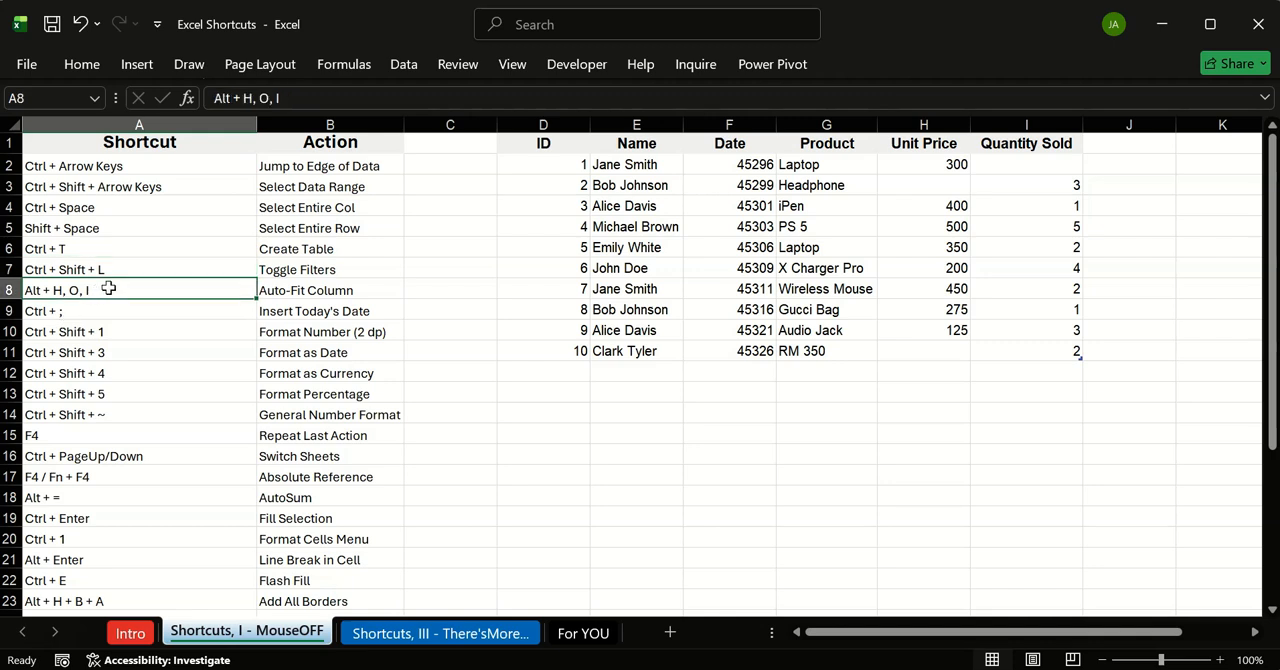
{"action": "left_click_drag", "start_coordinate": [676, 122], "coordinate": [648, 122]}
{"action": "left_click_drag", "start_coordinate": [742, 125], "coordinate": [729, 124]}
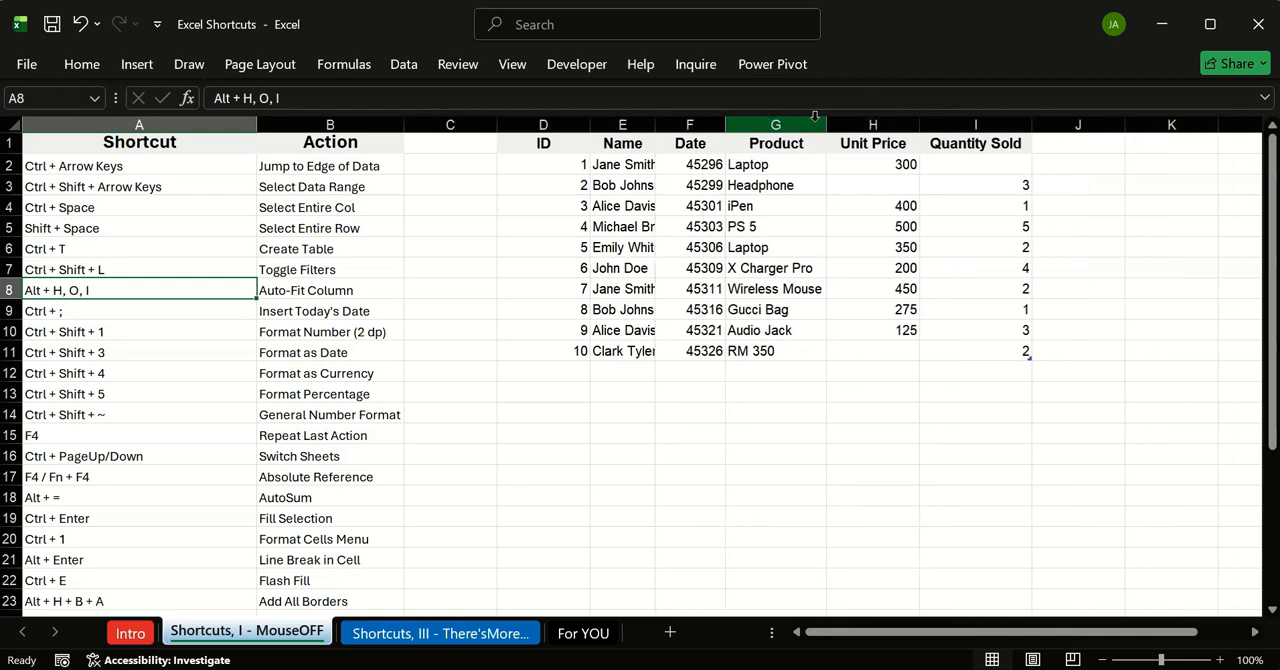
{"action": "left_click_drag", "start_coordinate": [827, 120], "coordinate": [757, 124]}
{"action": "left_click_drag", "start_coordinate": [850, 122], "coordinate": [792, 125]}
{"action": "left_click_drag", "start_coordinate": [905, 122], "coordinate": [811, 140]}
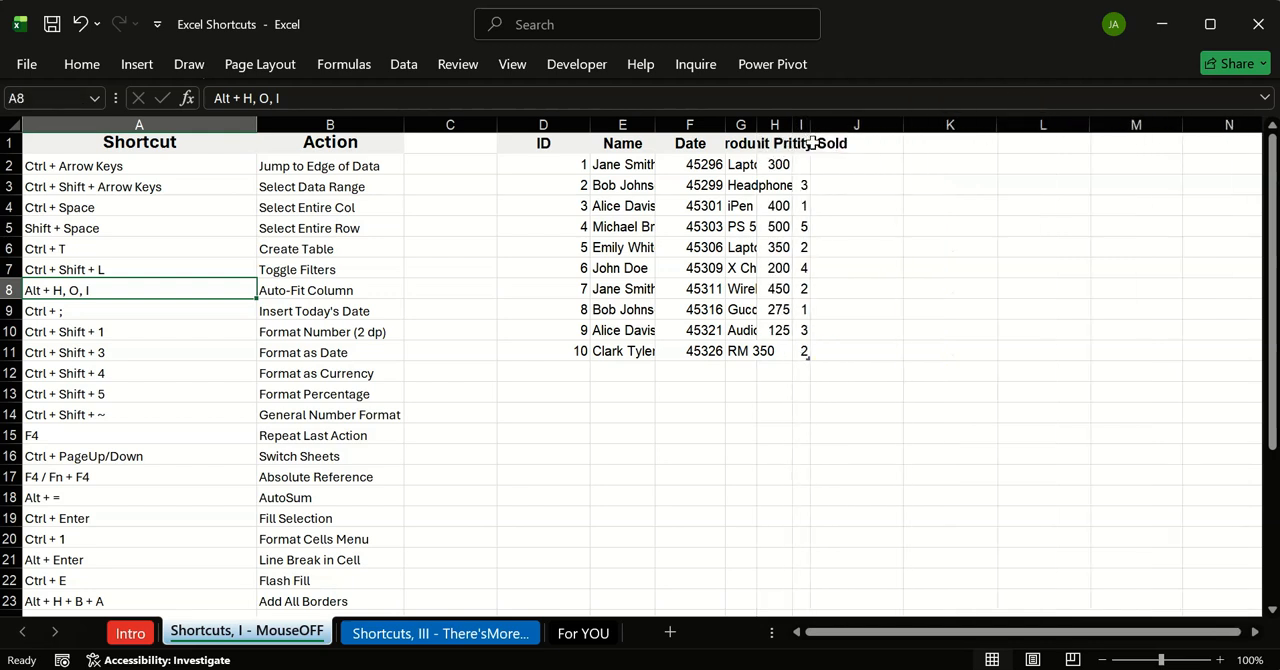
{"action": "left_click", "coordinate": [588, 130]}
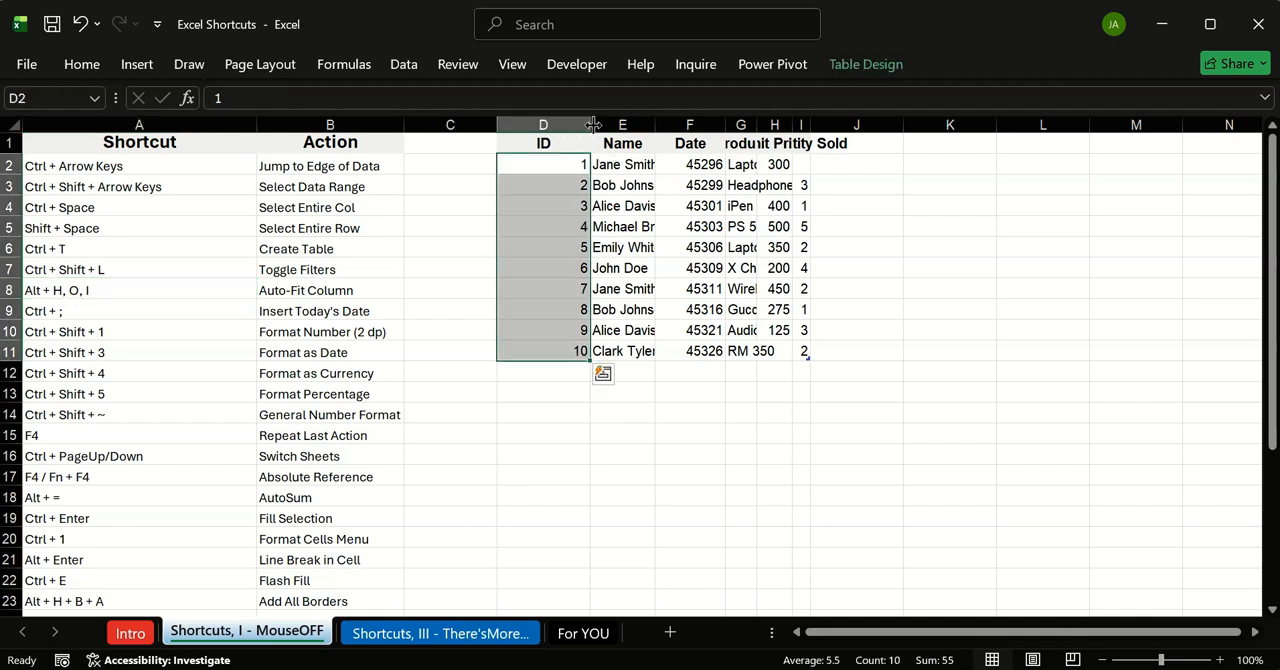
{"action": "left_click_drag", "start_coordinate": [597, 120], "coordinate": [530, 122]}
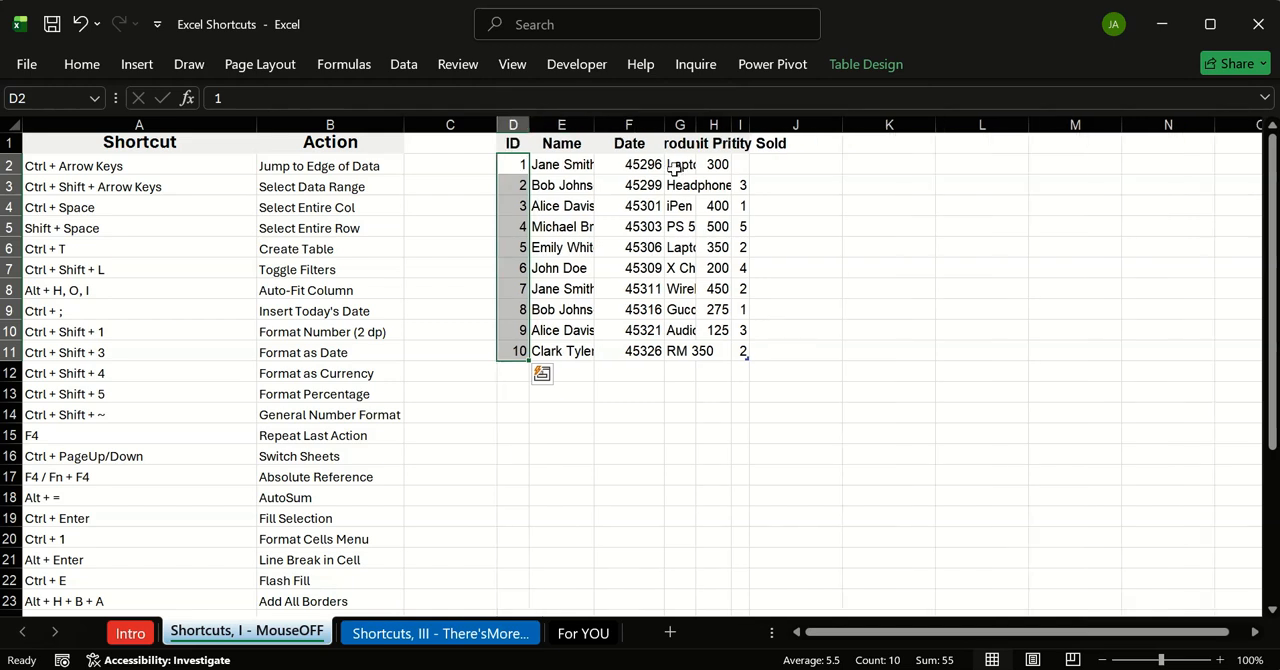
{"action": "left_click", "coordinate": [762, 225]}
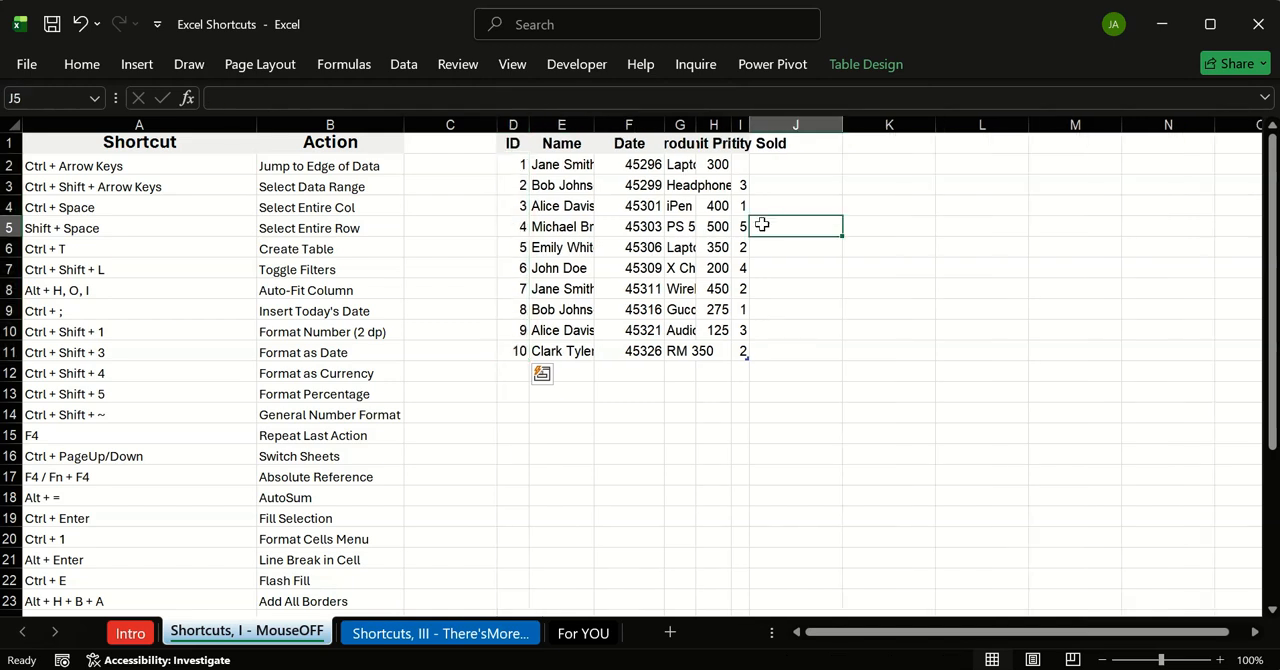
Step: Select columns D through J and auto-fit their widths to the contents
{"action": "left_click", "coordinate": [519, 148]}
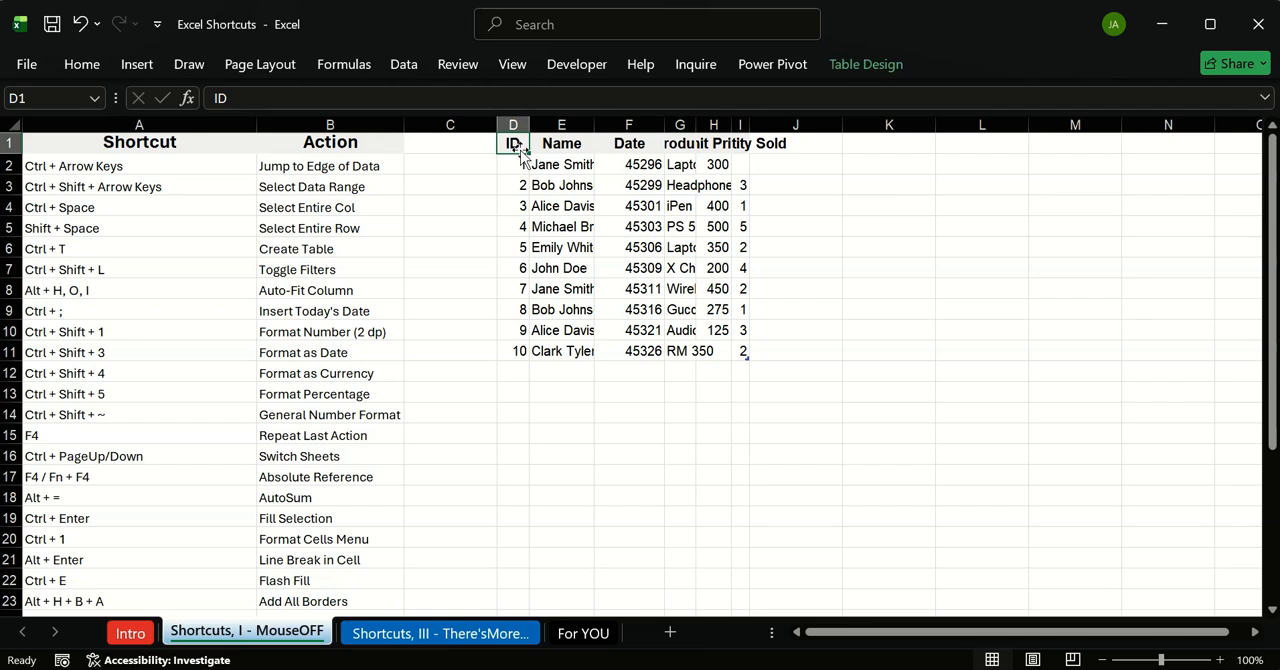
{"action": "left_click_drag", "start_coordinate": [522, 126], "coordinate": [807, 125]}
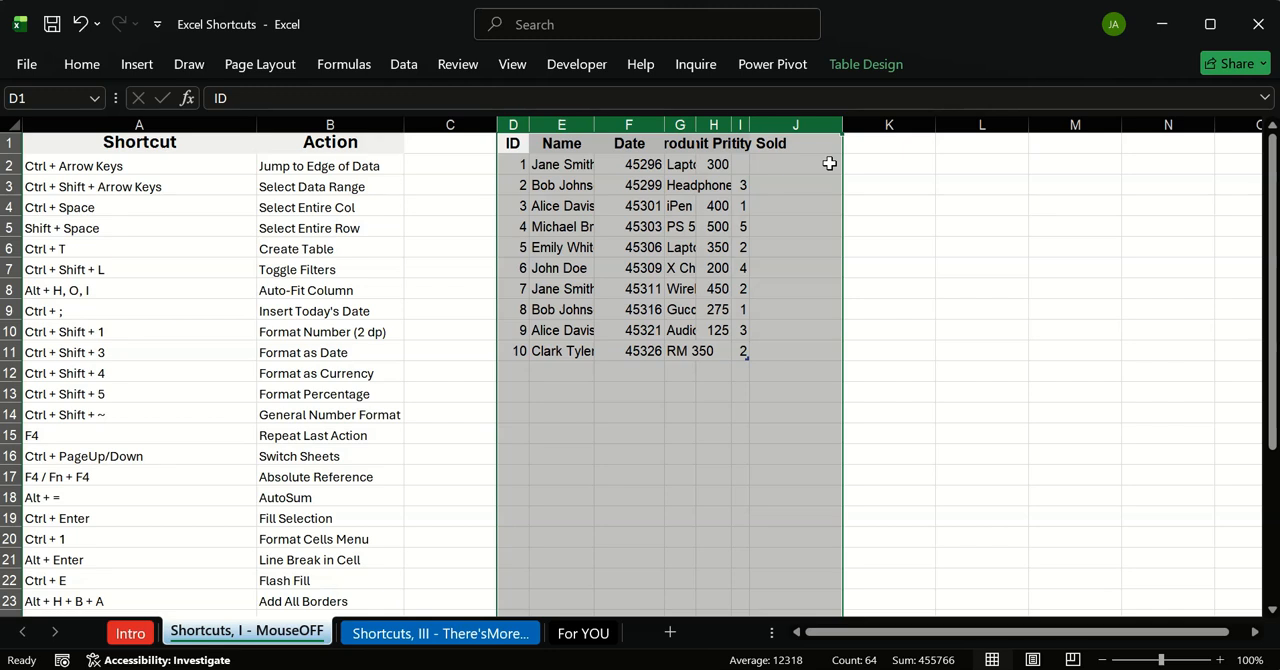
{"action": "key", "text": "alt+h"}
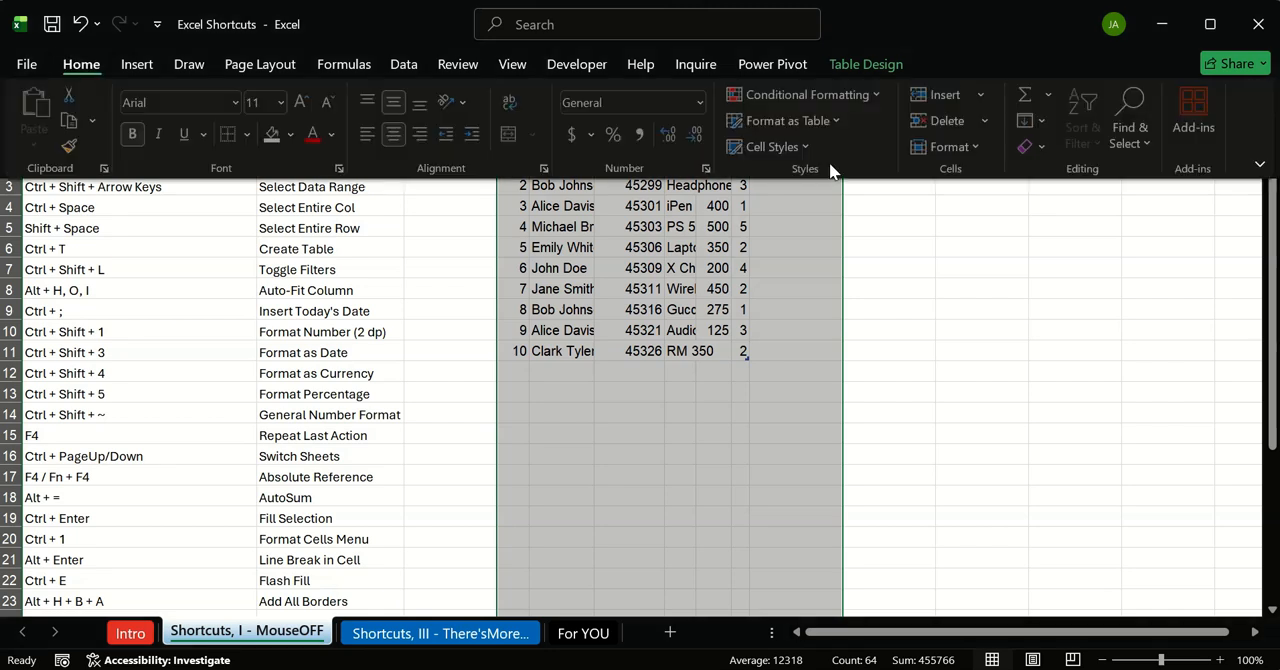
{"action": "key", "text": "o"}
{"action": "key", "text": "i"}
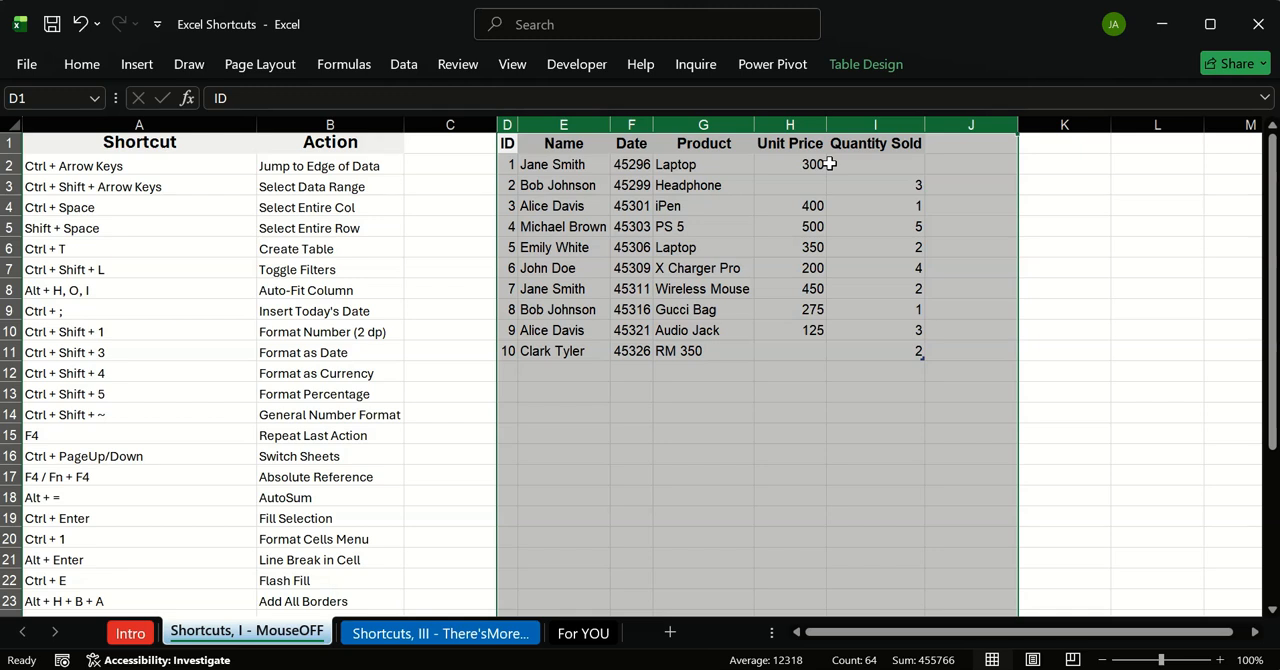
{"action": "left_click", "coordinate": [809, 372]}
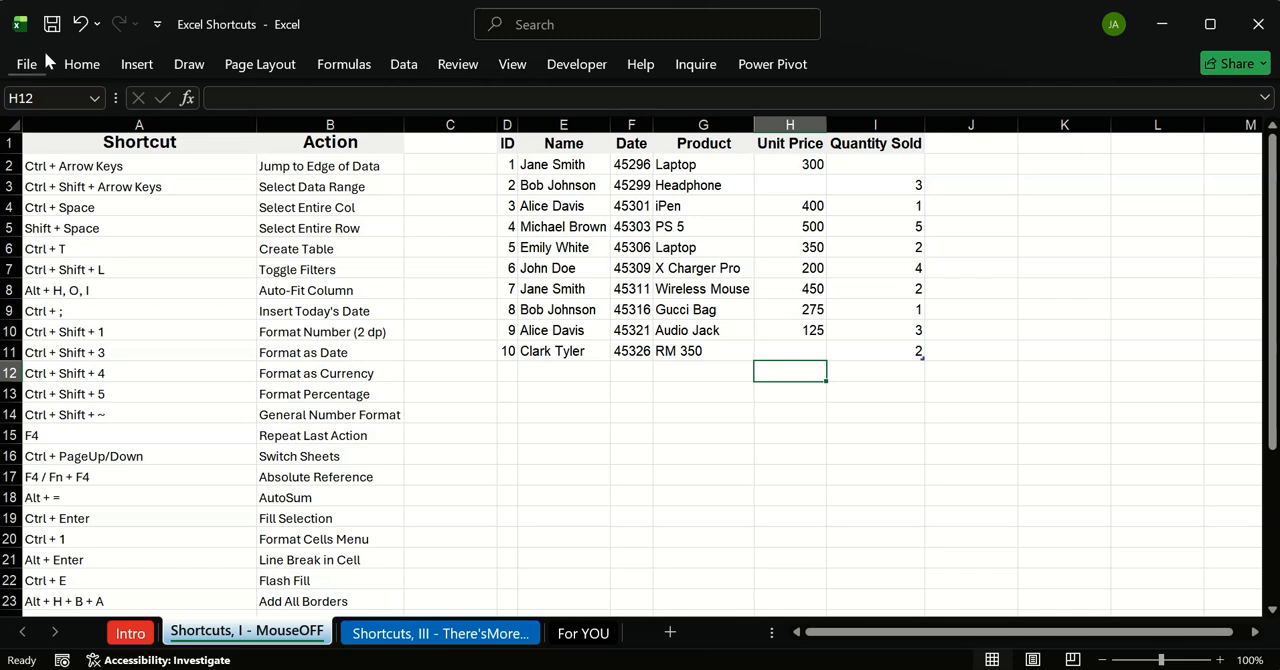
Step: Examine the cell size formatting options, including AutoFit Column Width, and close them without applying any
{"action": "left_click", "coordinate": [86, 62]}
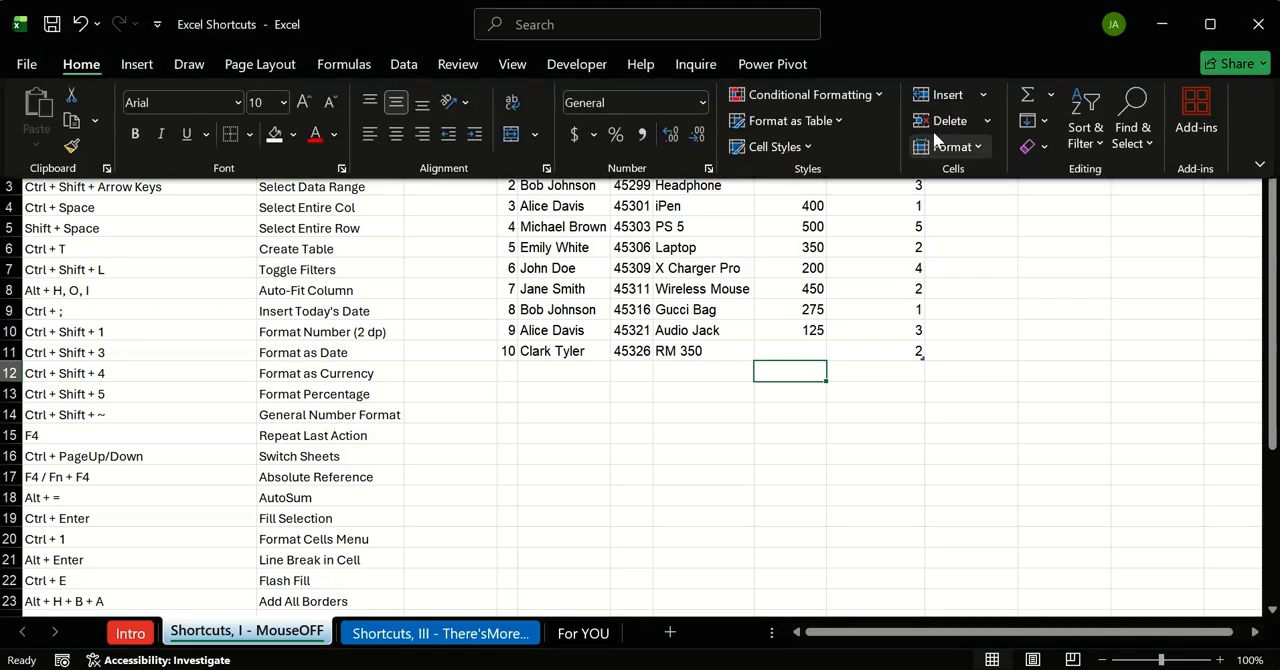
{"action": "left_click", "coordinate": [983, 149]}
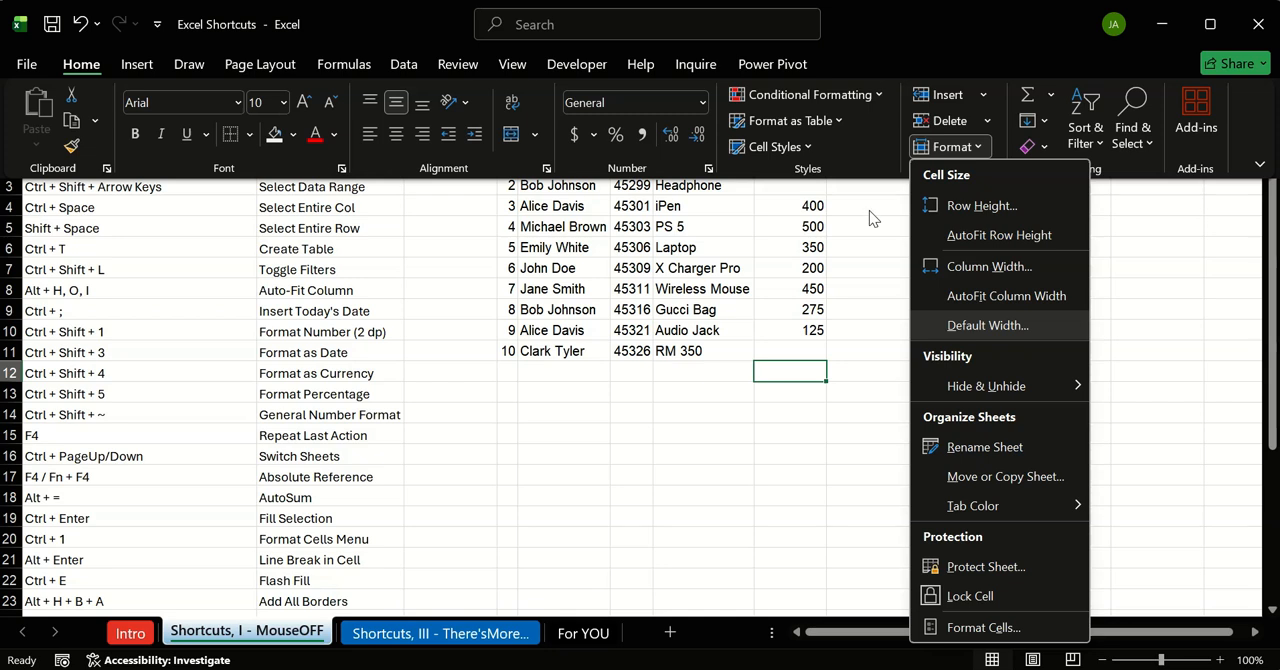
{"action": "left_click", "coordinate": [687, 467]}
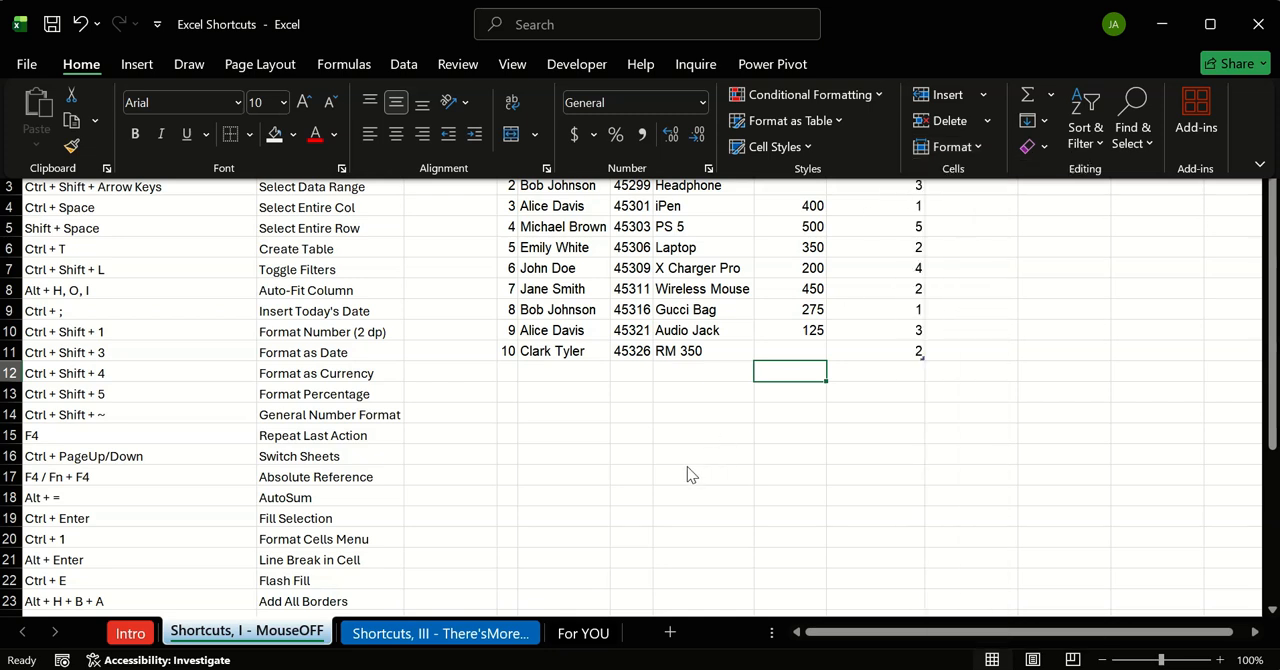
Step: Undo the auto-fit of columns D through J, refit them from column D's border, undo that, and refit them from column I's border
{"action": "left_click", "coordinate": [805, 405]}
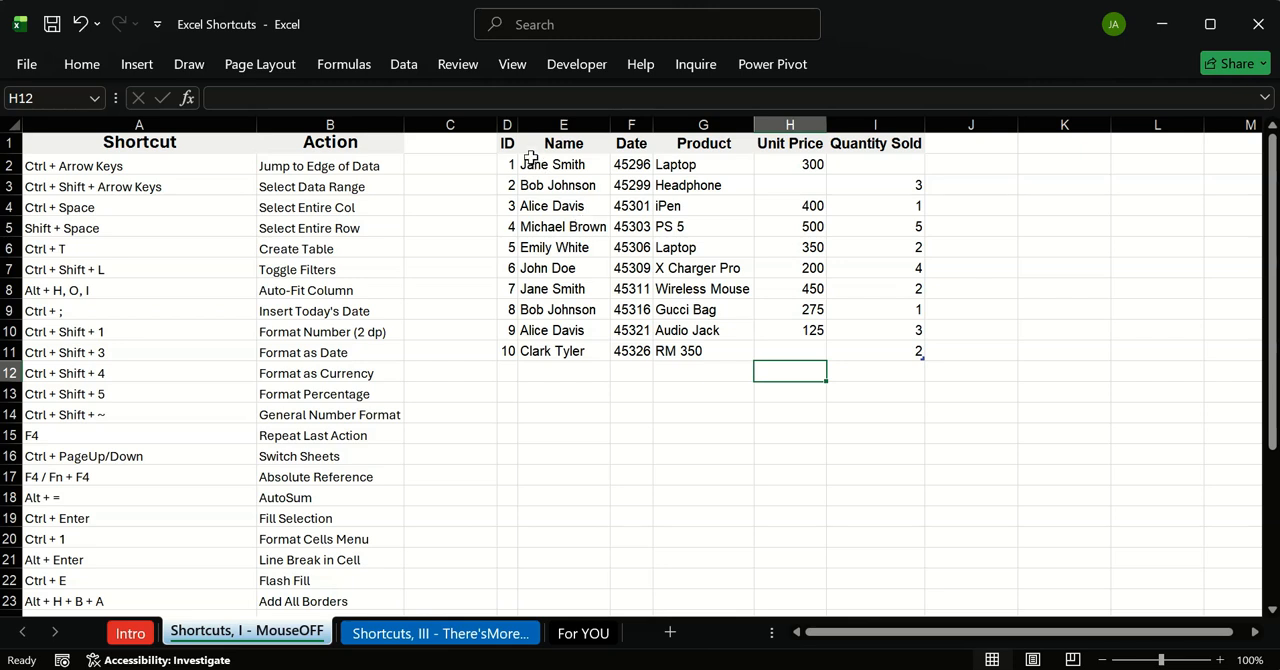
{"action": "key", "text": "ctrl+z"}
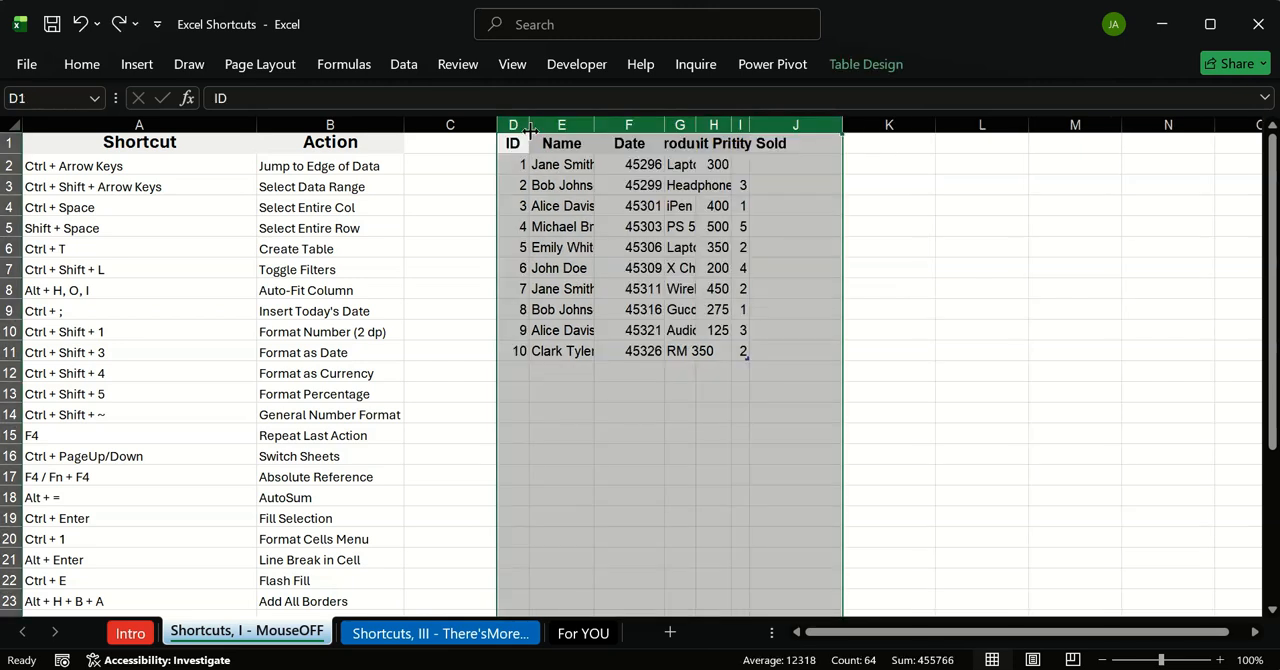
{"action": "double_click", "coordinate": [529, 122]}
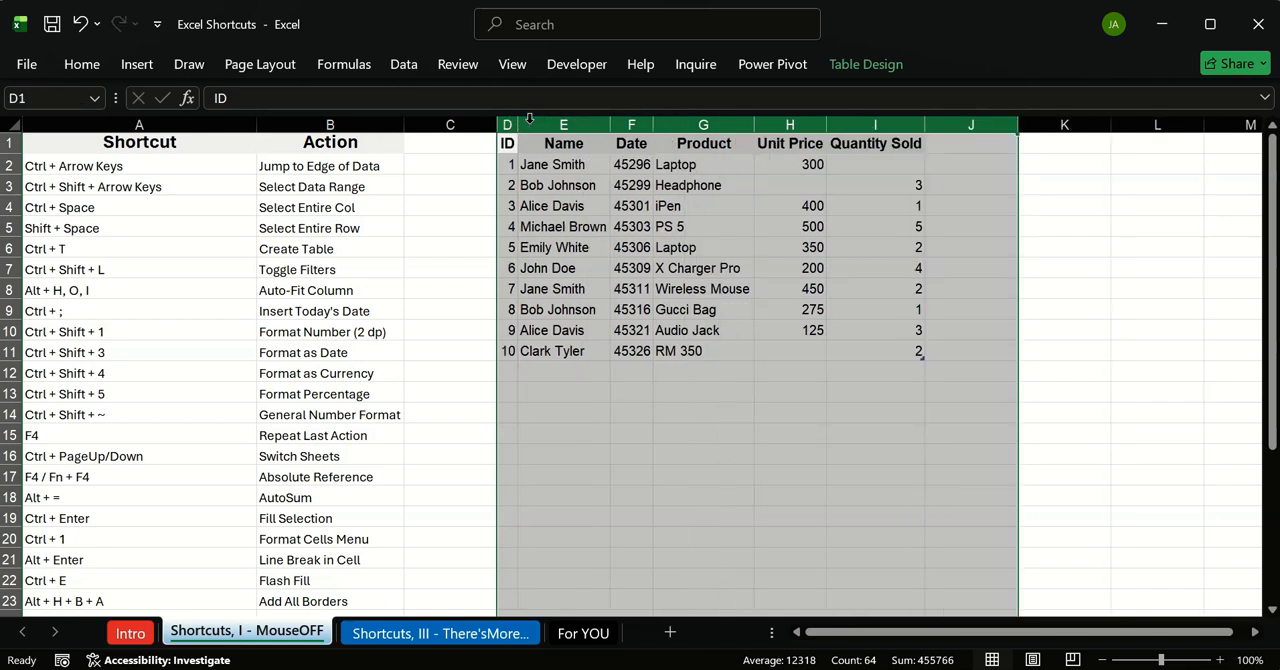
{"action": "key", "text": "ctrl+z"}
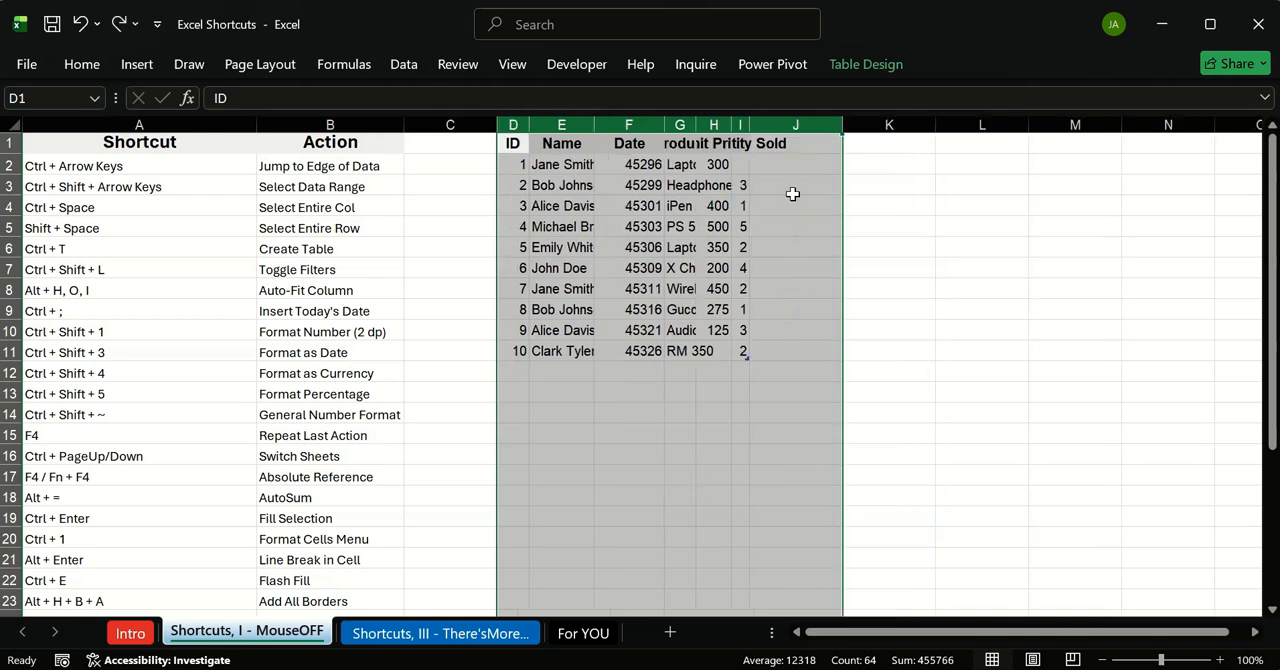
{"action": "double_click", "coordinate": [748, 123]}
{"action": "left_click", "coordinate": [724, 418]}
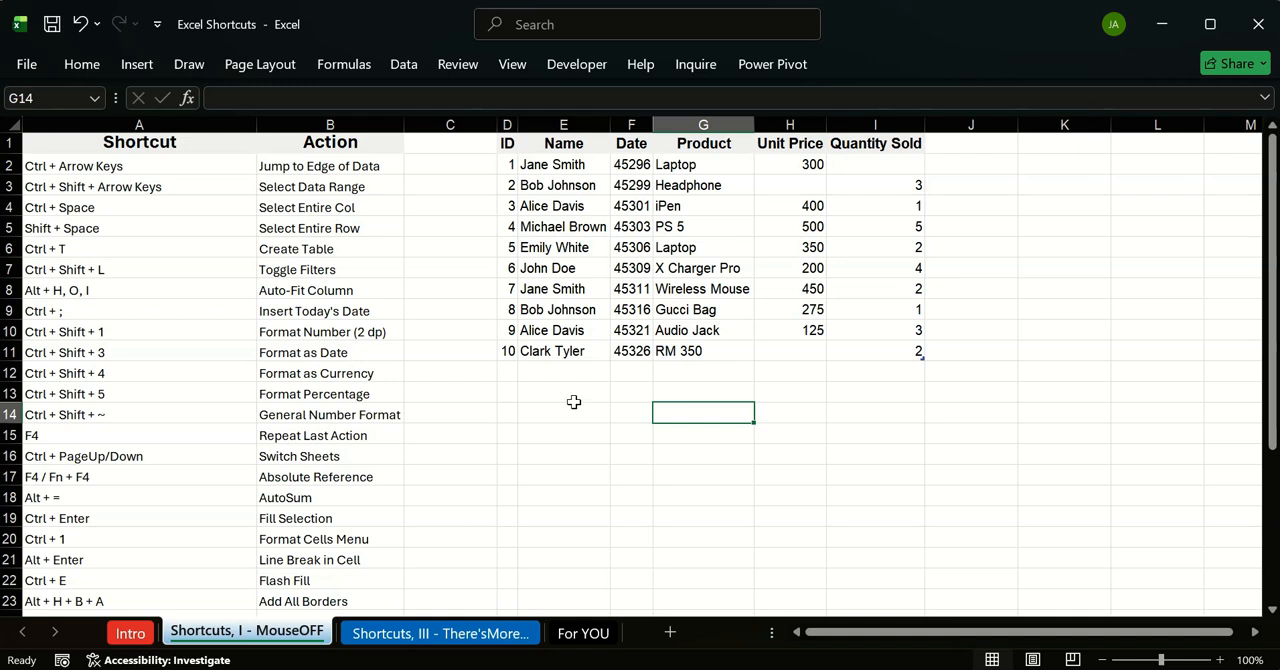
Step: Insert today's date in cell E13 below the sales table, and clear the cell again
{"action": "left_click", "coordinate": [558, 375]}
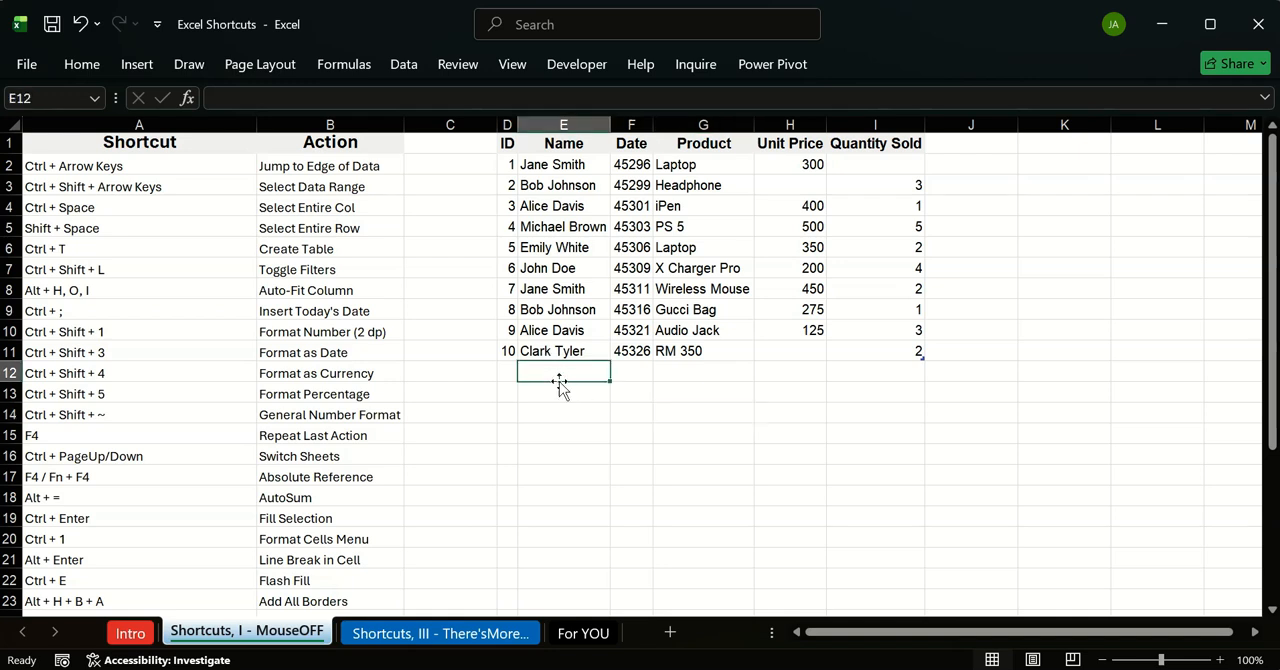
{"action": "left_click", "coordinate": [559, 393]}
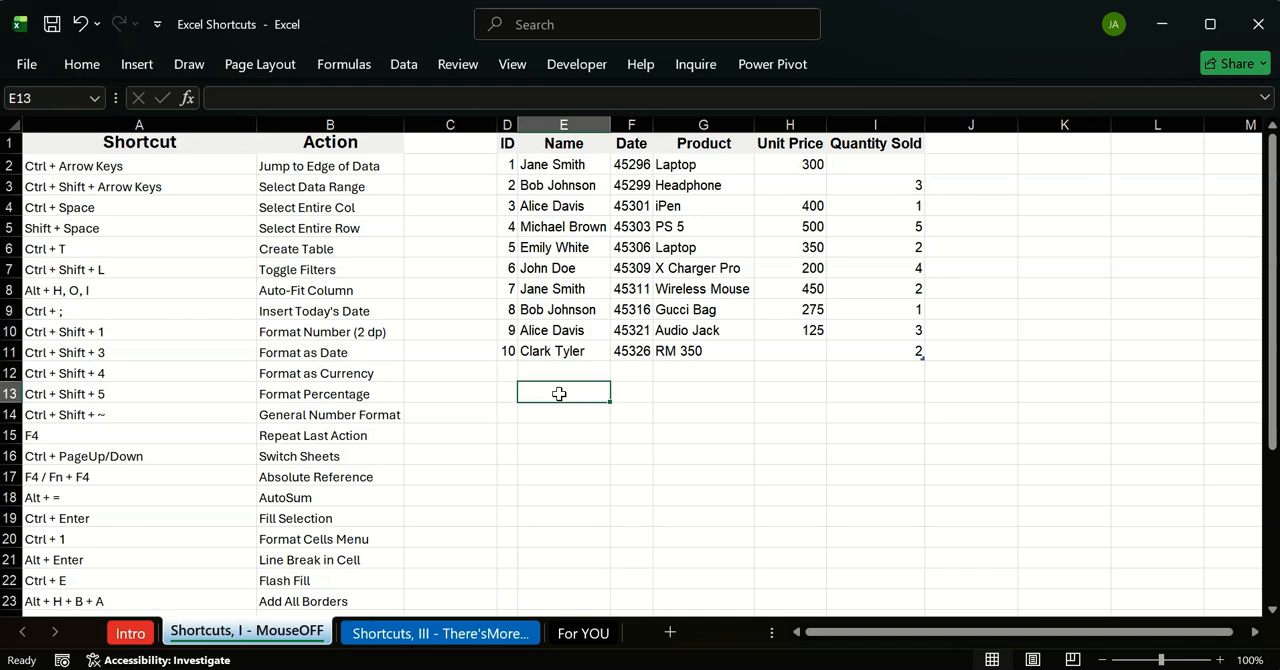
{"action": "key", "text": "ctrl+semicolon"}
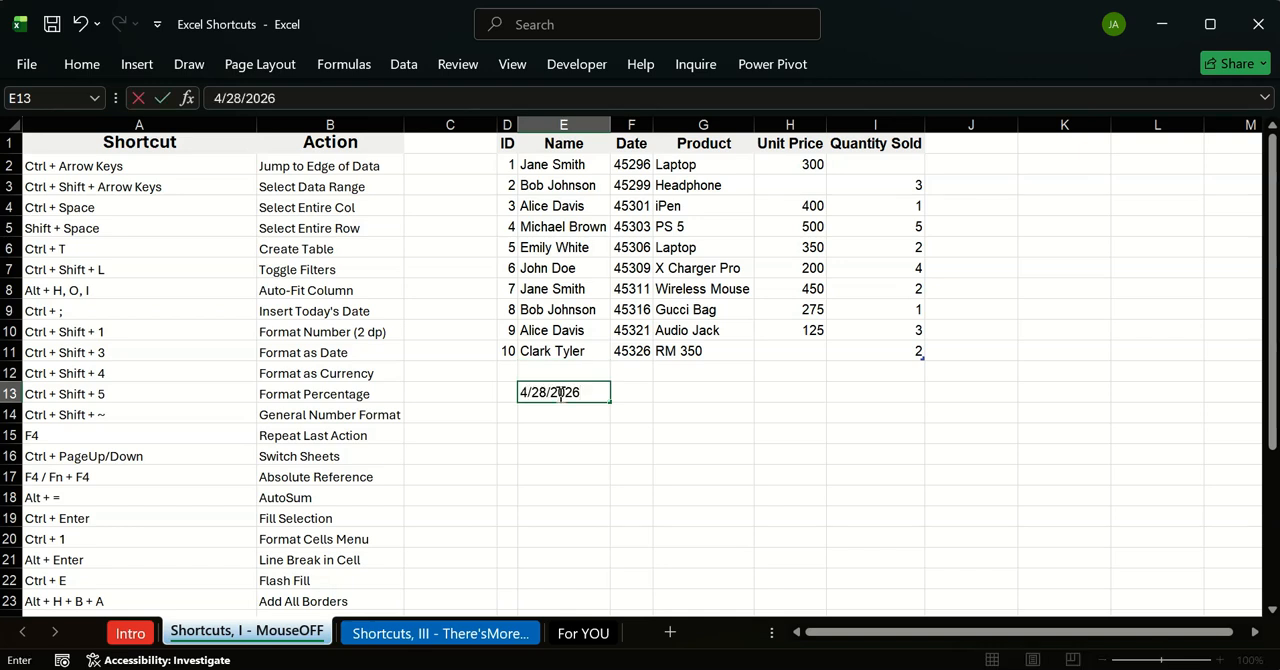
{"action": "key", "text": "Return"}
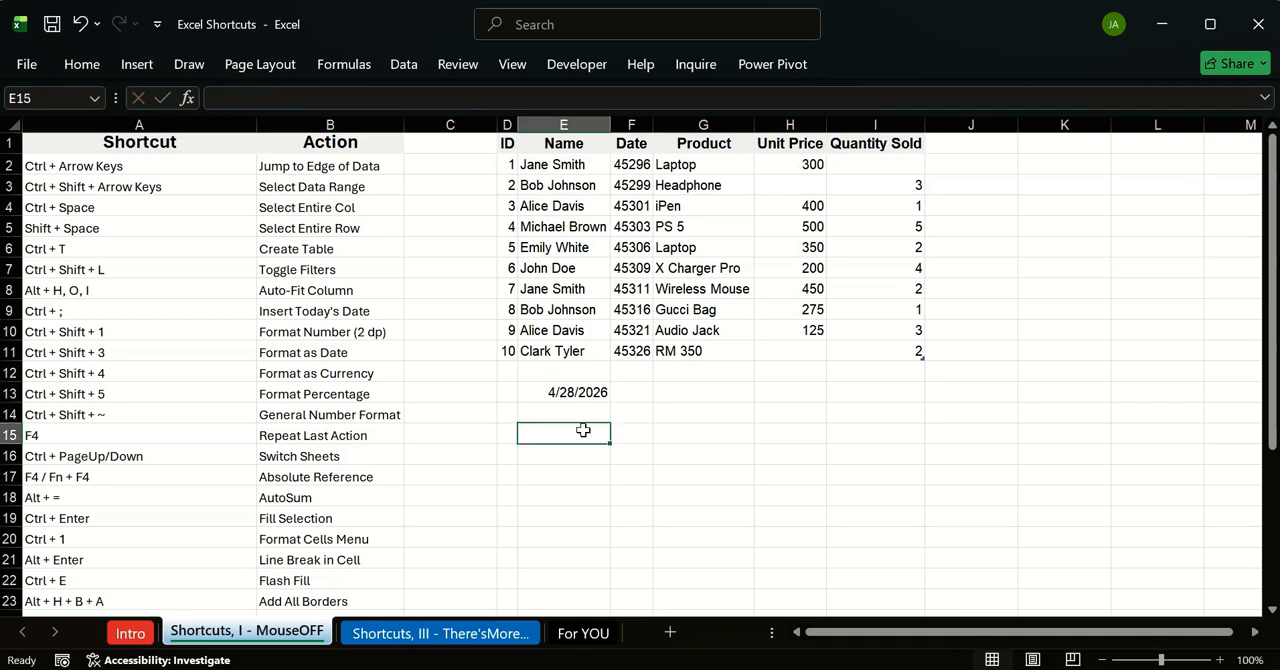
{"action": "left_click", "coordinate": [563, 393]}
{"action": "key", "text": "Delete"}
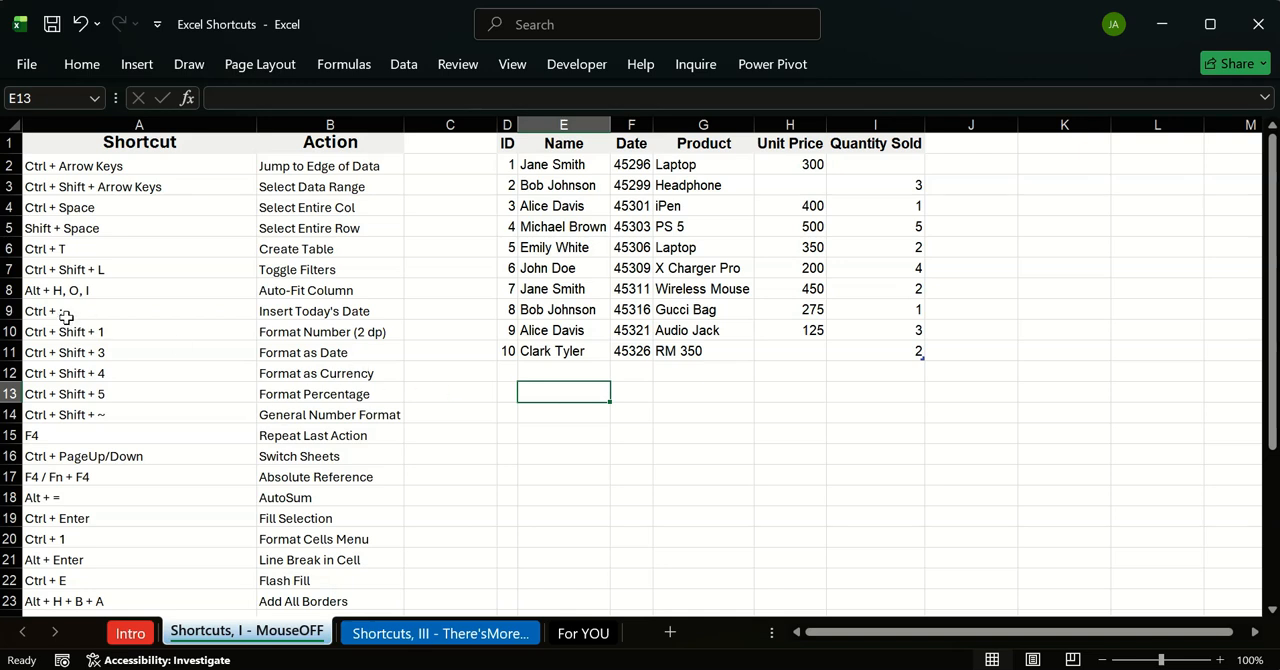
Step: Set the font color of the shortcuts in A2:A9 to the standard Green and make them bold
{"action": "left_click_drag", "start_coordinate": [72, 311], "coordinate": [80, 166]}
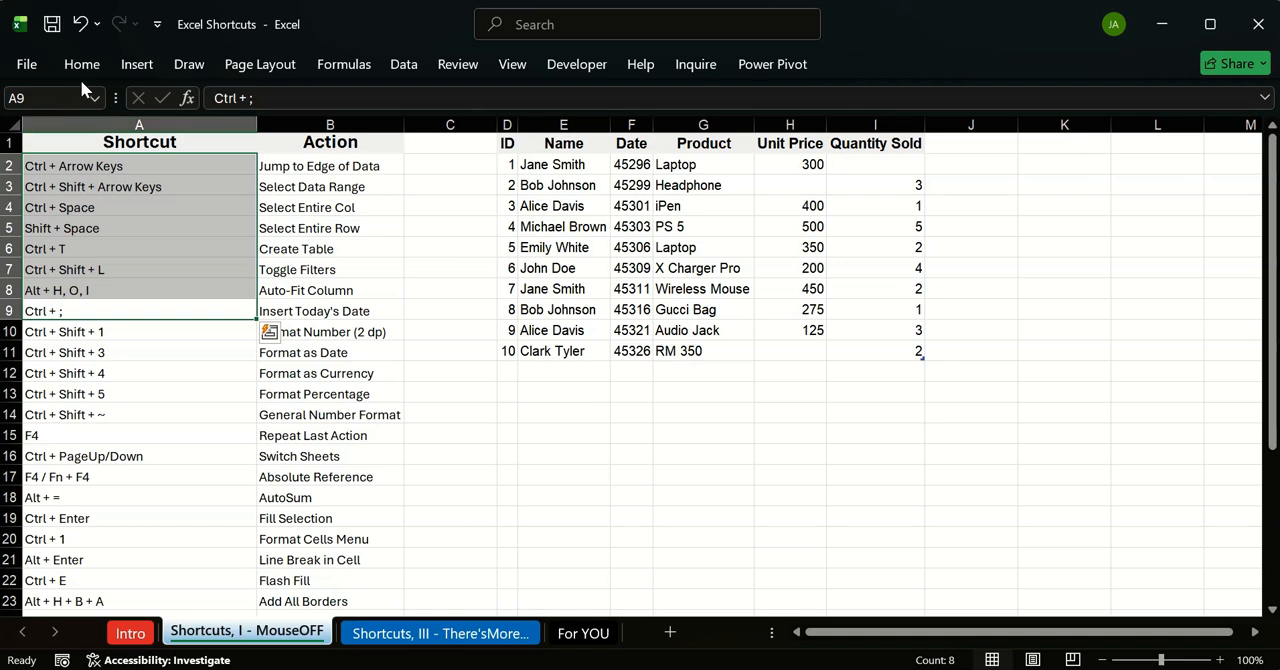
{"action": "left_click", "coordinate": [81, 75]}
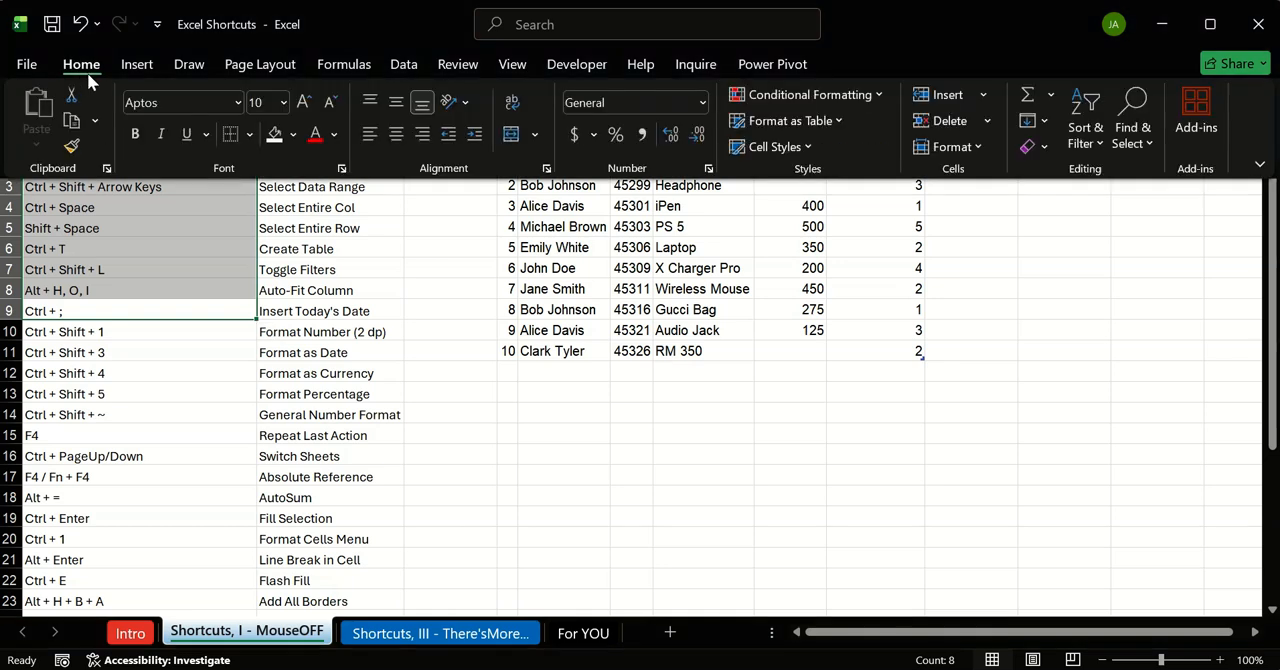
{"action": "left_click", "coordinate": [290, 136]}
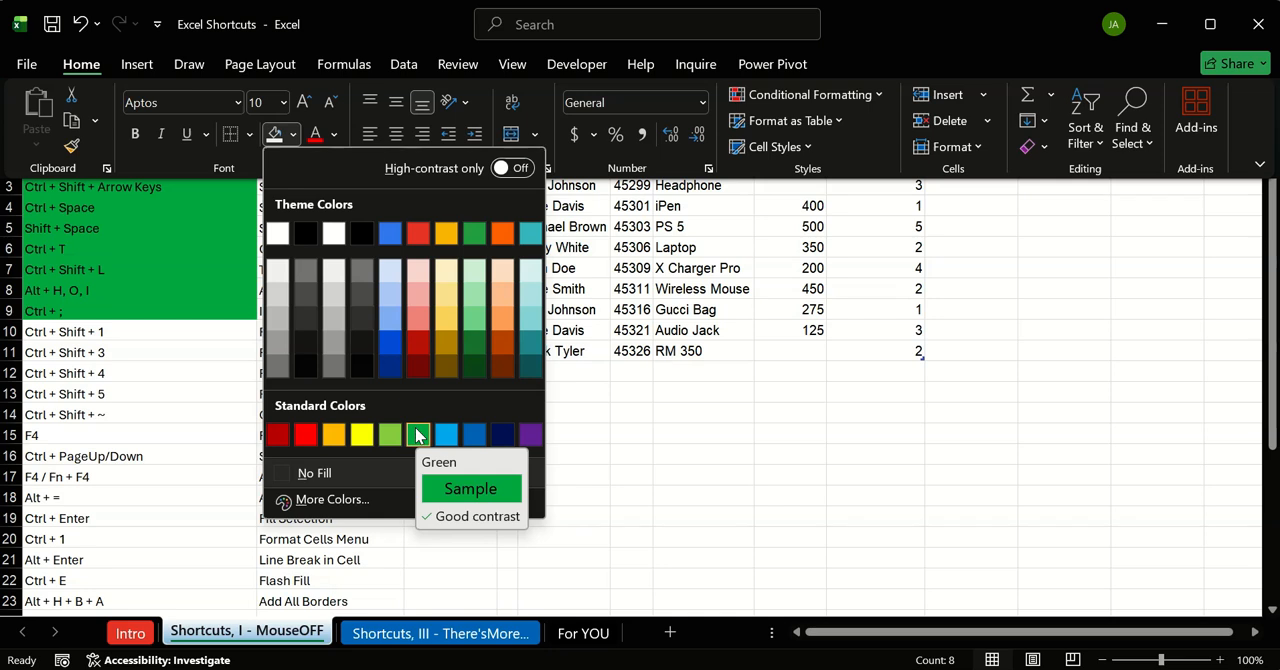
{"action": "left_click", "coordinate": [335, 138]}
{"action": "left_click", "coordinate": [335, 138]}
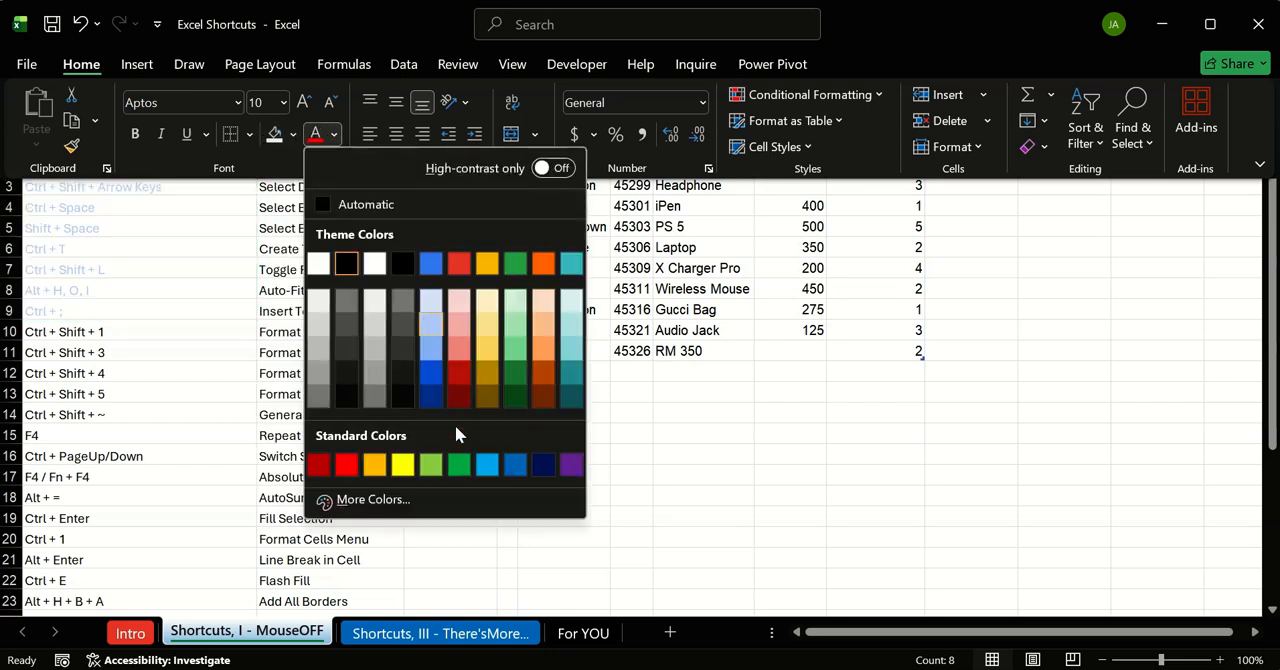
{"action": "left_click", "coordinate": [457, 466]}
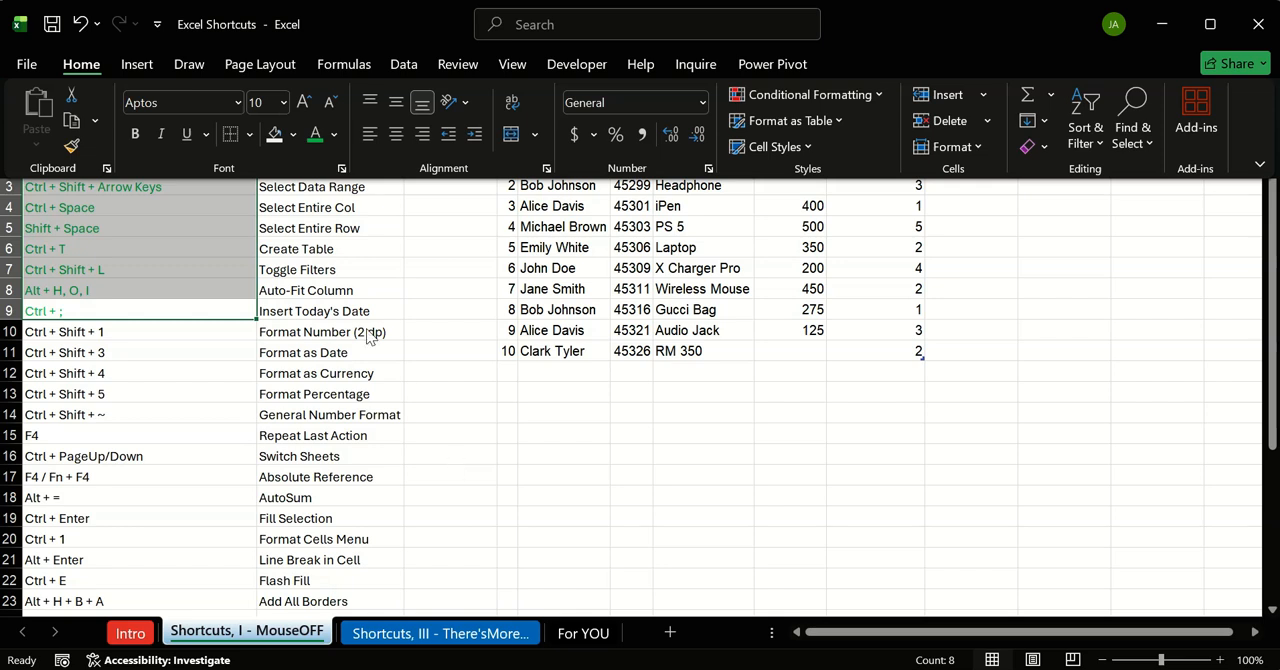
{"action": "left_click", "coordinate": [136, 136]}
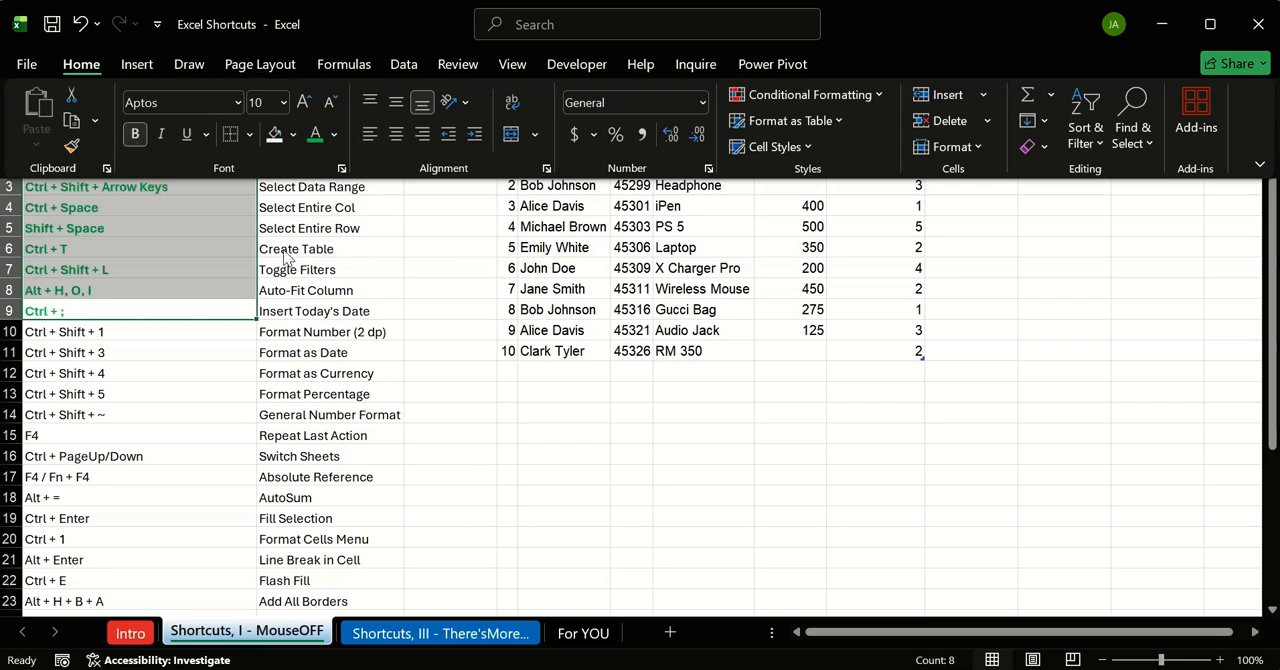
{"action": "left_click", "coordinate": [452, 437]}
{"action": "left_click", "coordinate": [452, 437]}
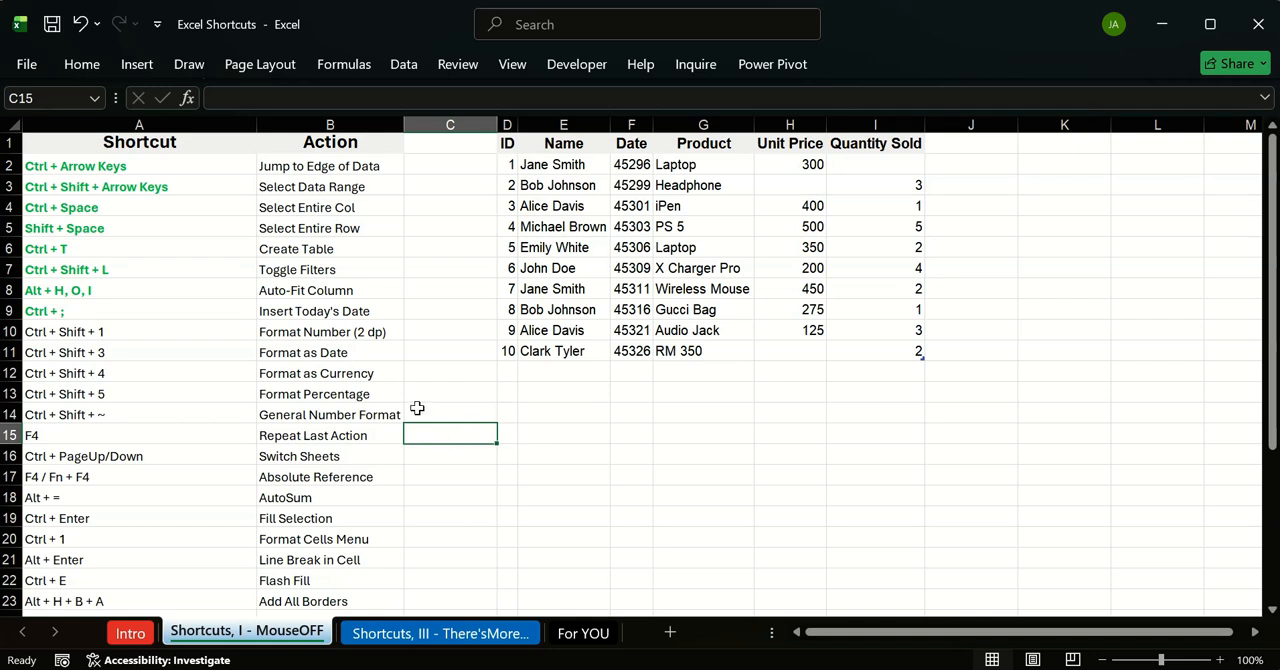
Step: Format the Unit Price column of the sales table as numbers with two decimal places
{"action": "left_click", "coordinate": [207, 334]}
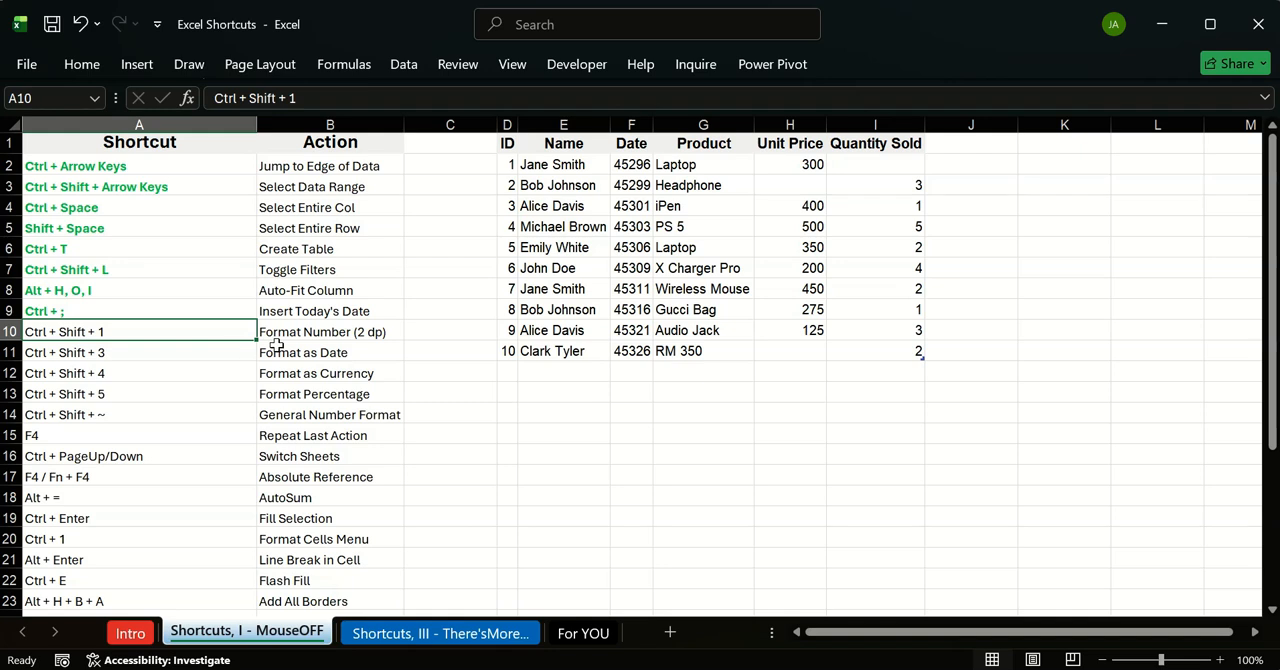
{"action": "left_click", "coordinate": [358, 339]}
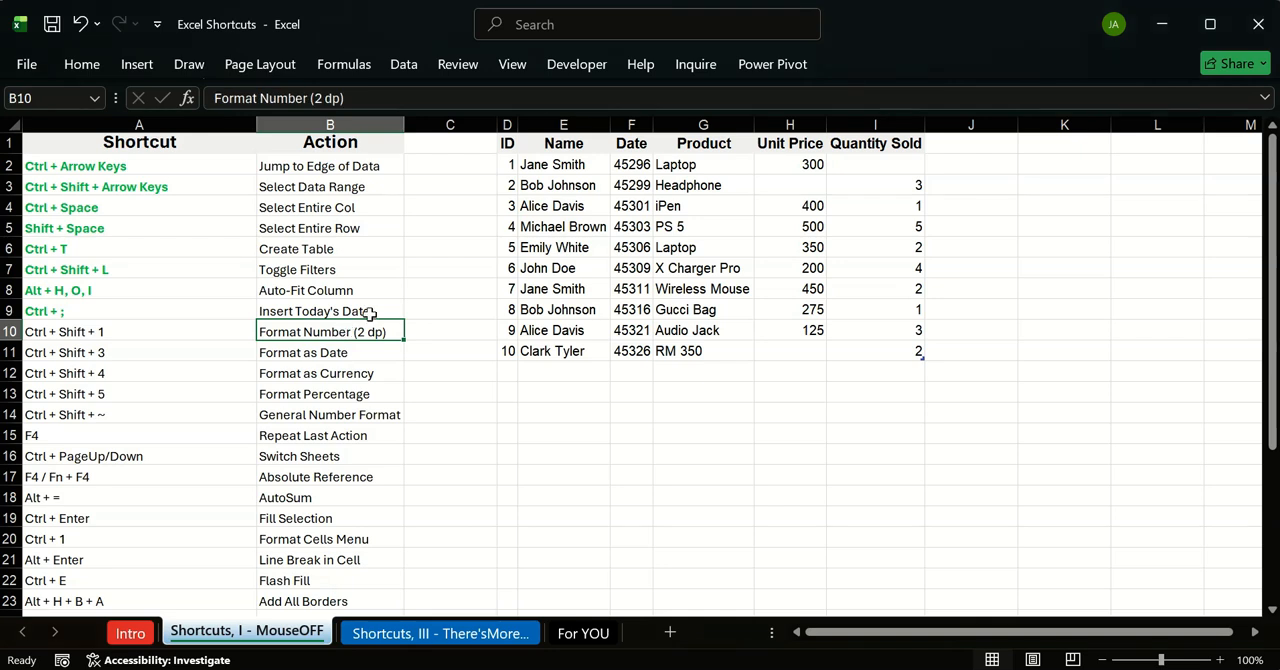
{"action": "left_click", "coordinate": [792, 141]}
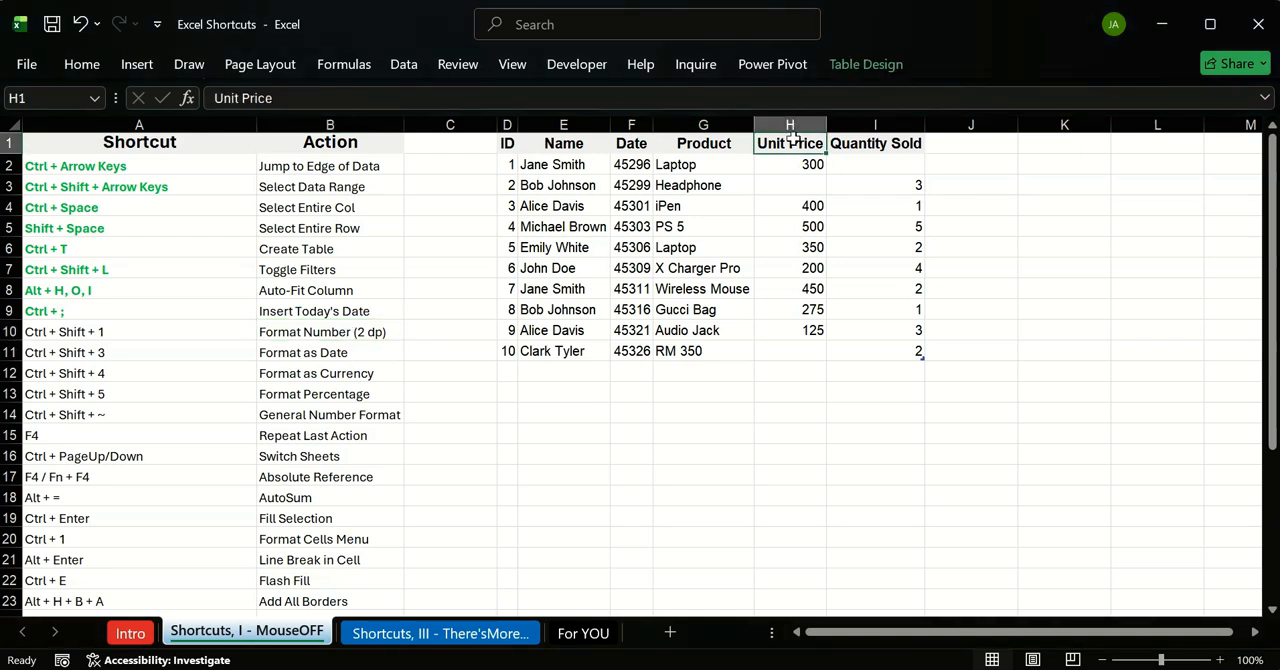
{"action": "key", "text": "ctrl+space"}
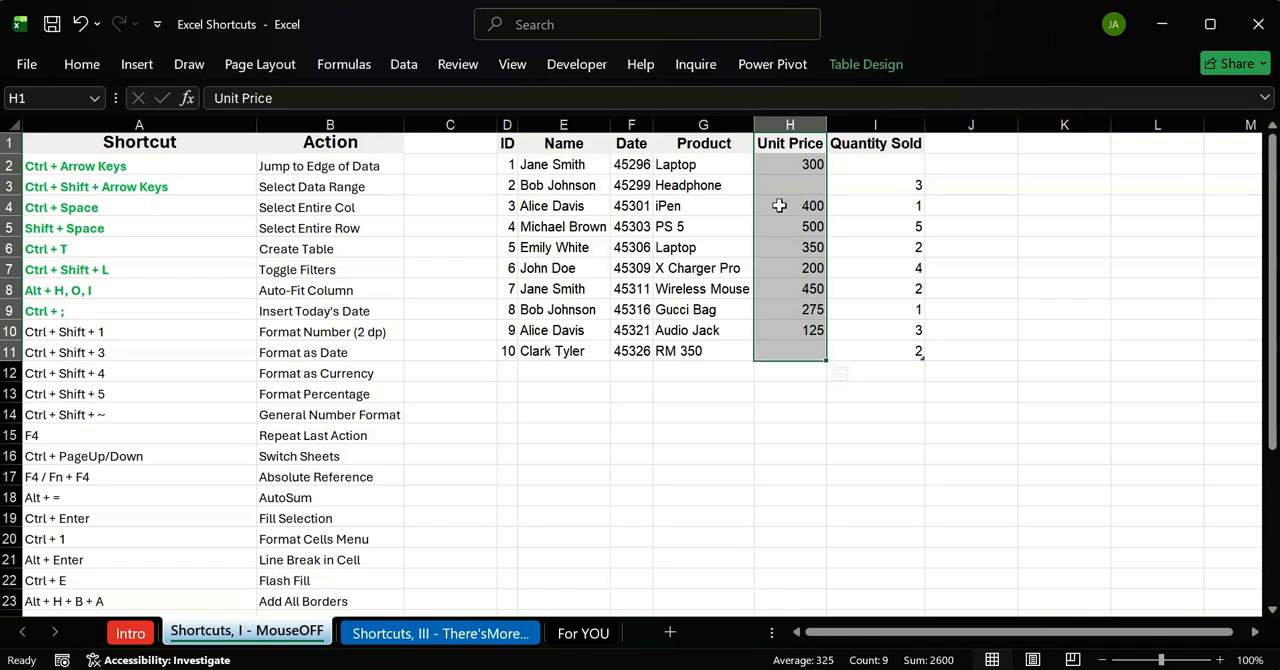
{"action": "key", "text": "ctrl+shift+1"}
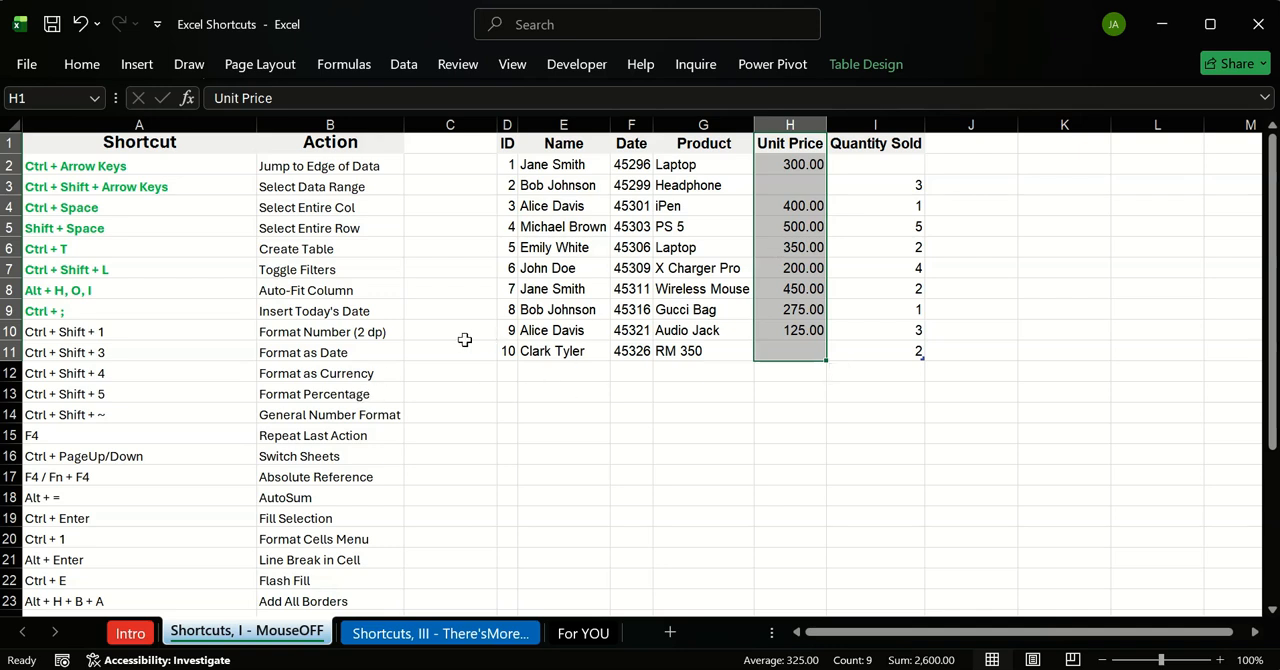
Step: Select the Date column from its header to the last record and apply the day-month-year date format
{"action": "left_click", "coordinate": [598, 357]}
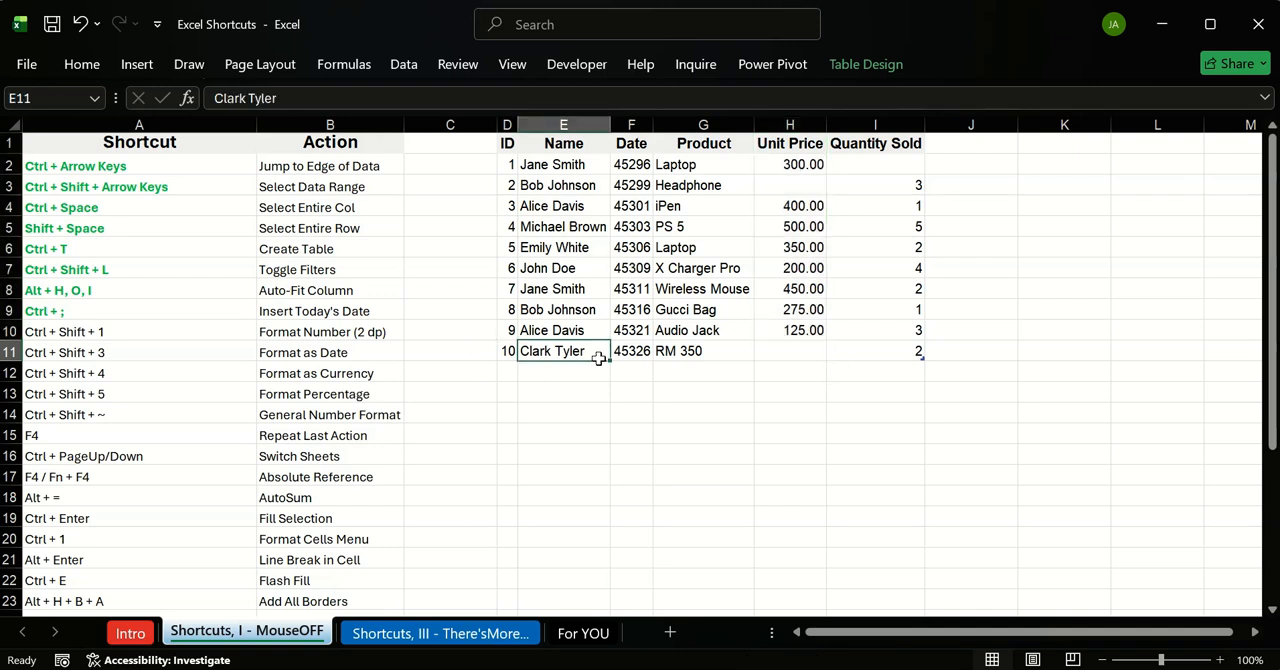
{"action": "left_click", "coordinate": [631, 133]}
{"action": "left_click", "coordinate": [631, 143]}
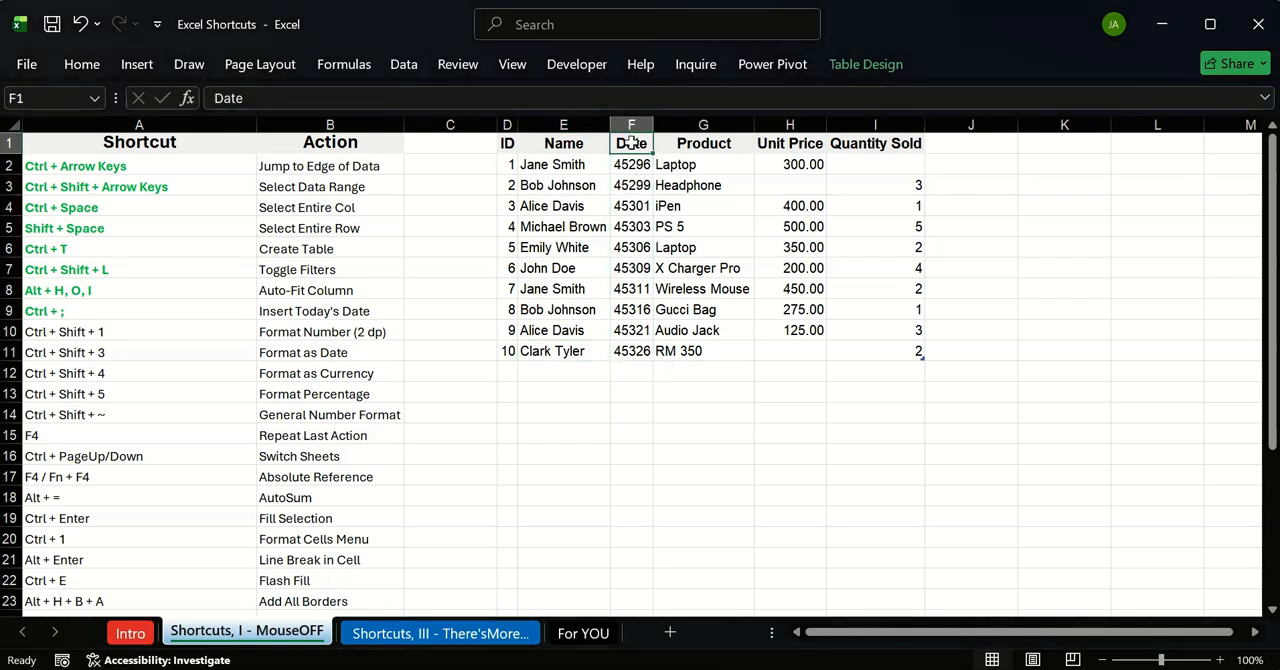
{"action": "left_click", "coordinate": [632, 124]}
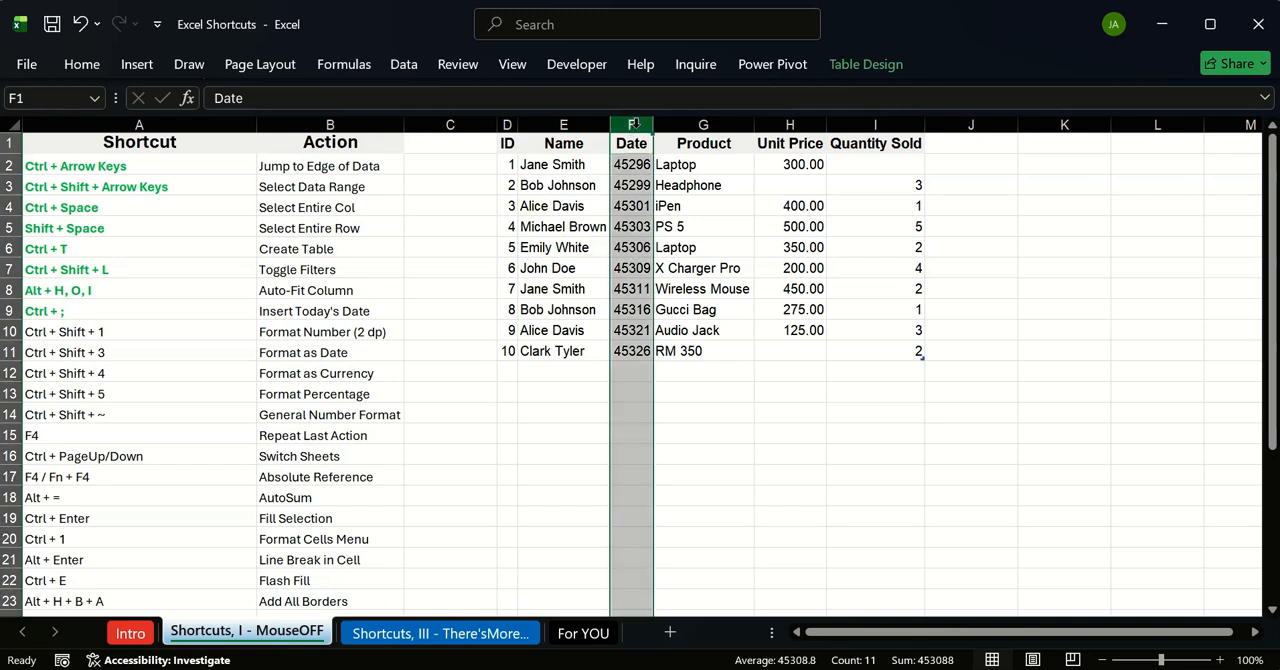
{"action": "left_click", "coordinate": [632, 146]}
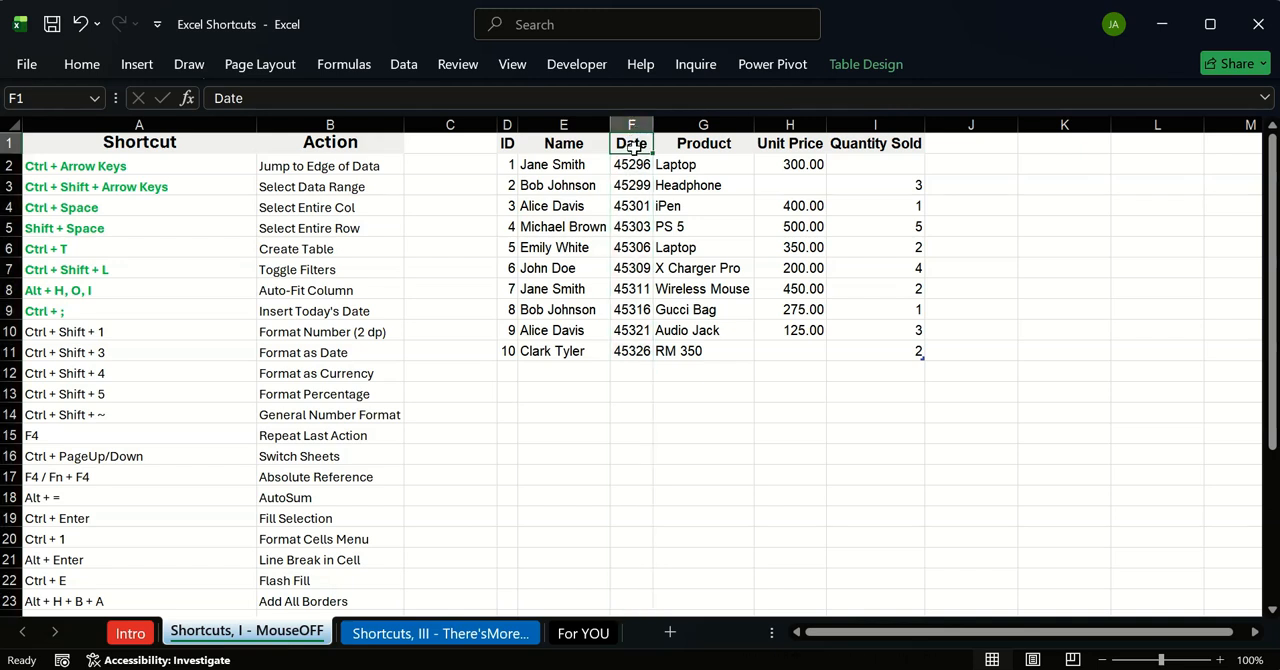
{"action": "key", "text": "ctrl+shift+Down"}
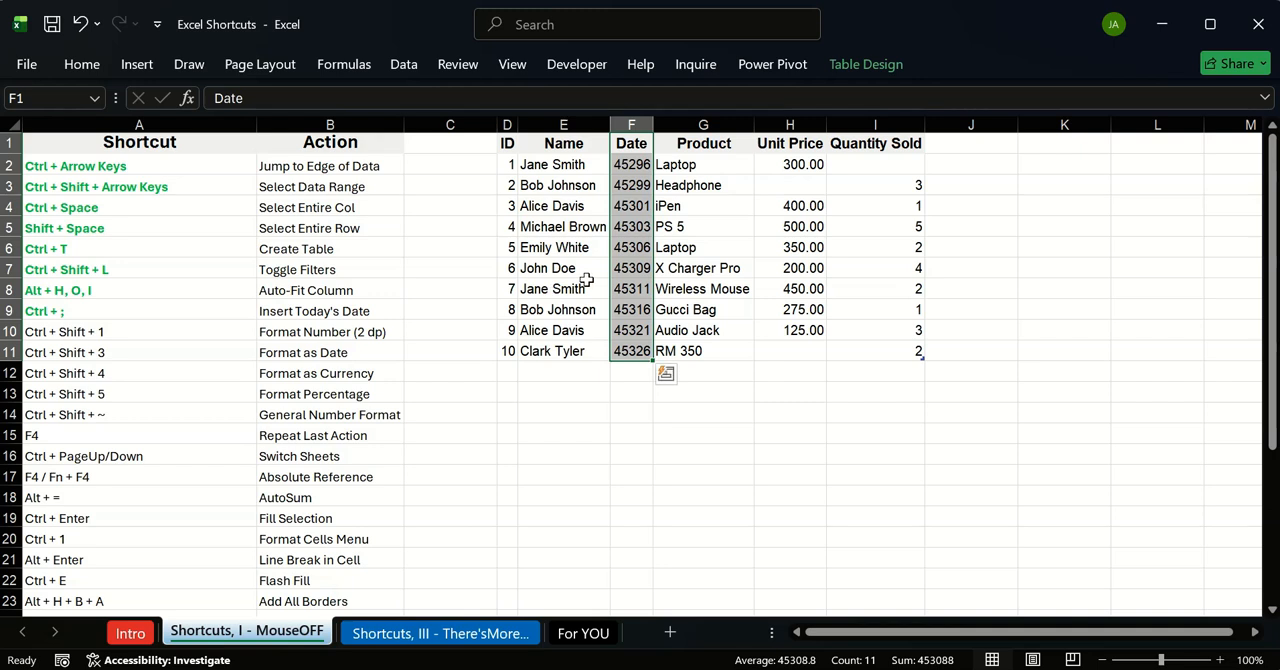
{"action": "key", "text": "ctrl+shift+3"}
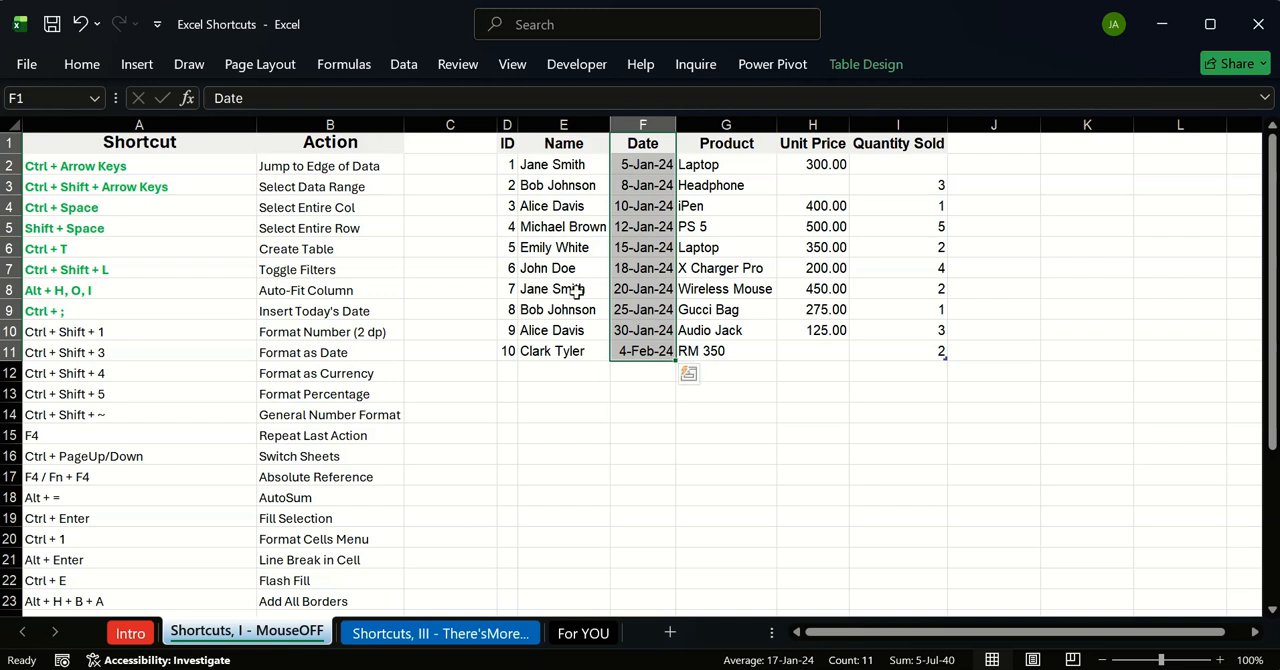
Step: Select the table's Unit Price column and format it as dollar currency
{"action": "left_click", "coordinate": [720, 309]}
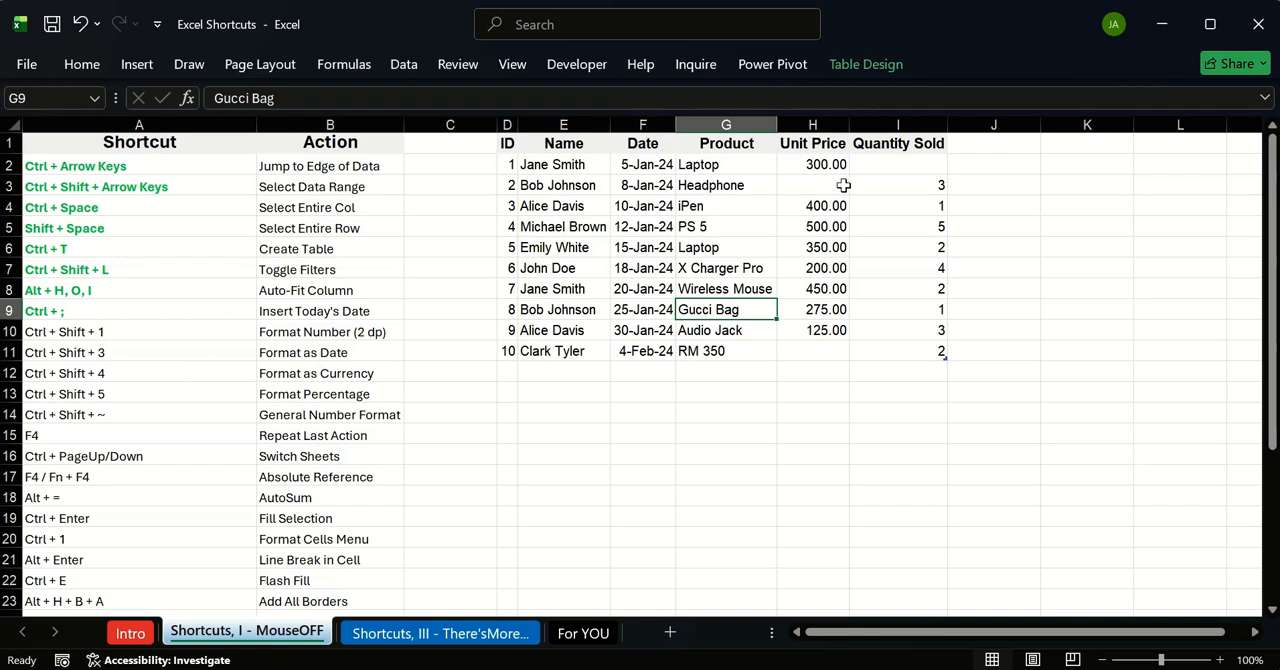
{"action": "left_click", "coordinate": [820, 145]}
{"action": "key", "text": "ctrl+space"}
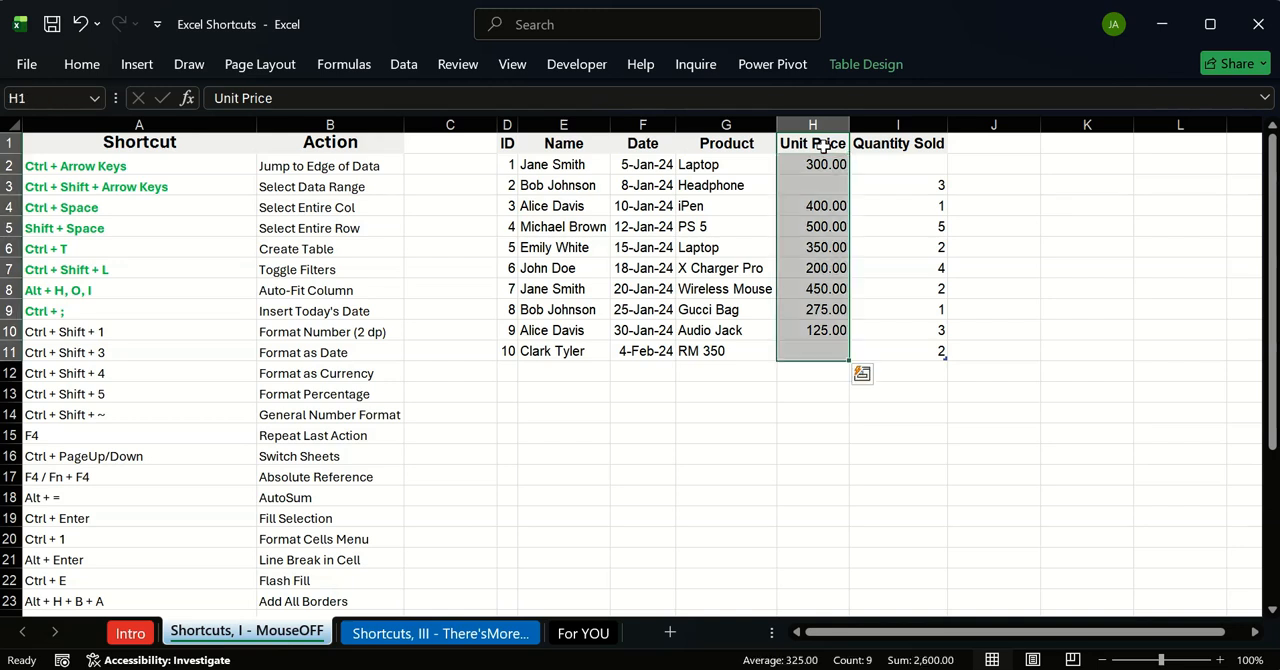
{"action": "key", "text": "ctrl+shift+4"}
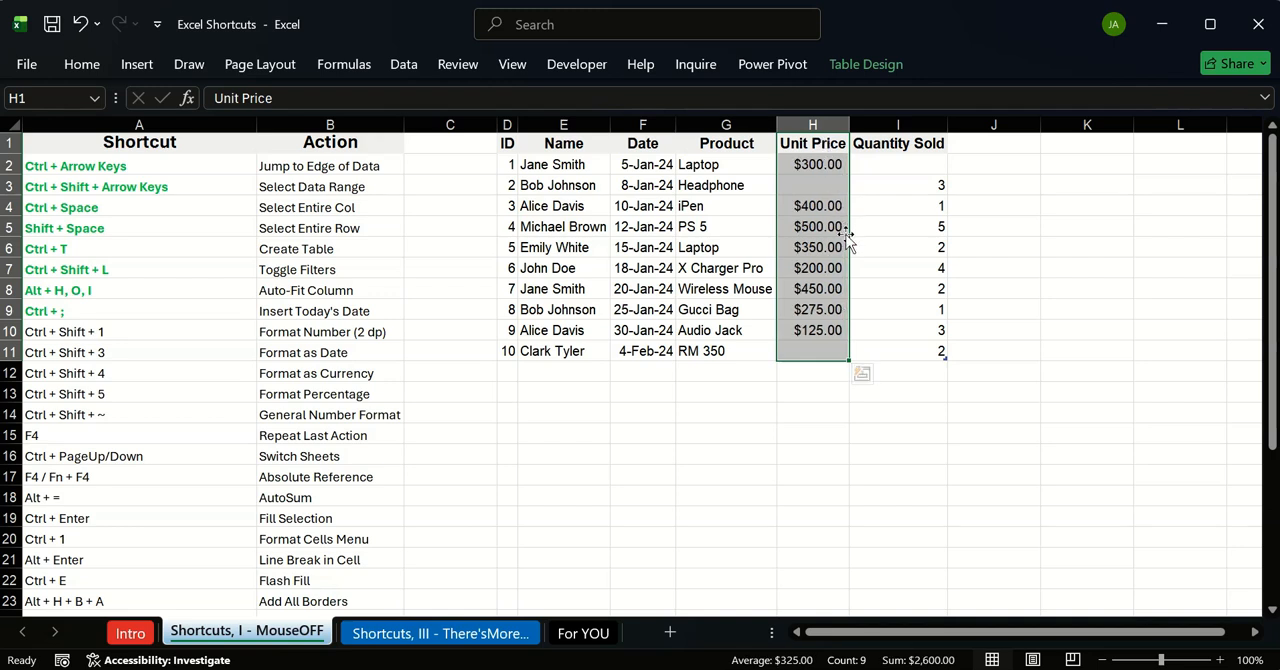
{"action": "left_click", "coordinate": [875, 247]}
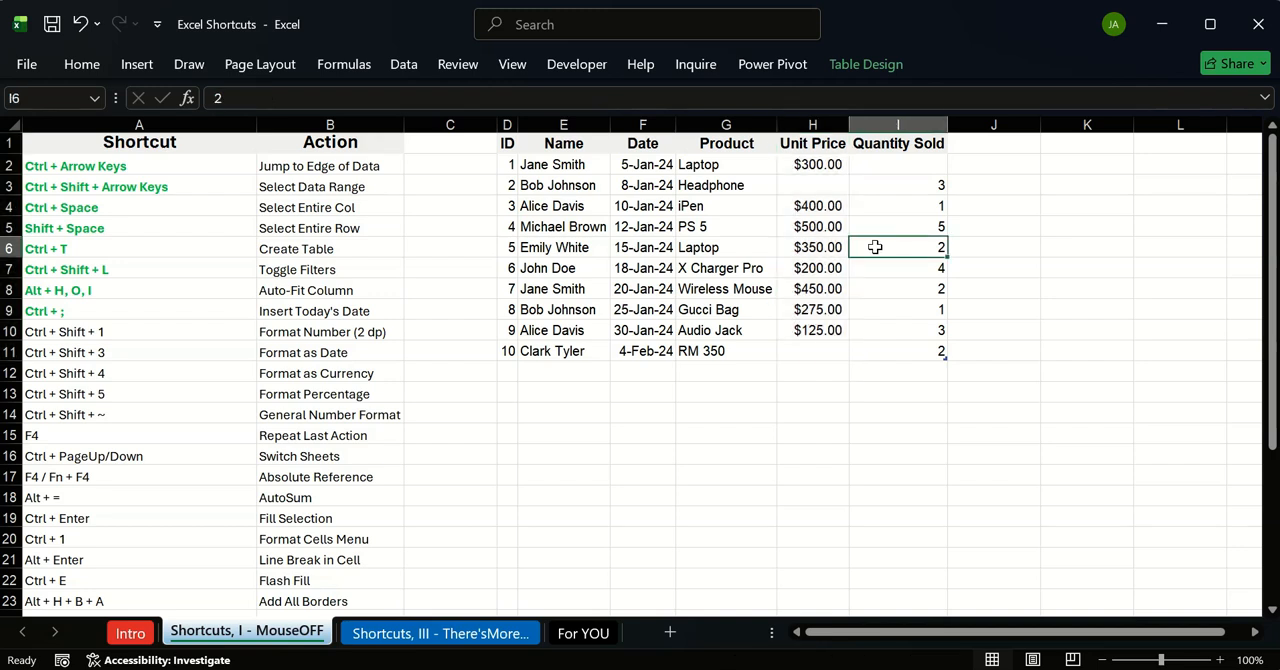
{"action": "left_click", "coordinate": [56, 57]}
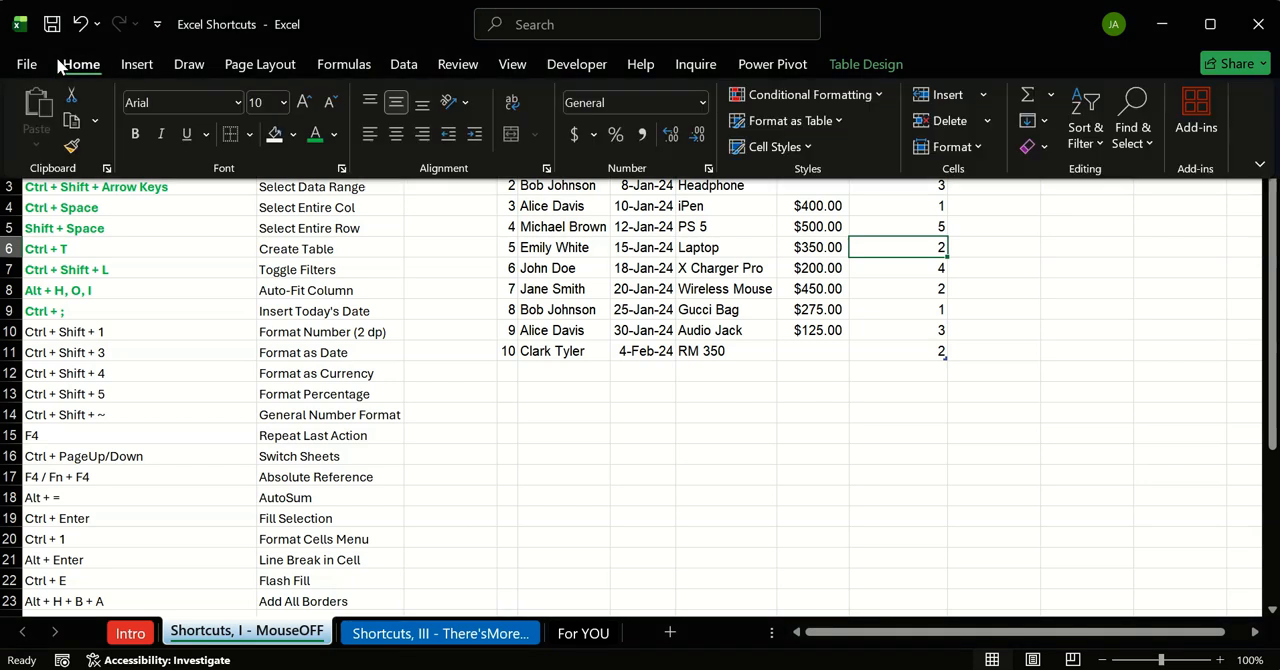
{"action": "left_click", "coordinate": [698, 100]}
{"action": "left_click", "coordinate": [980, 428]}
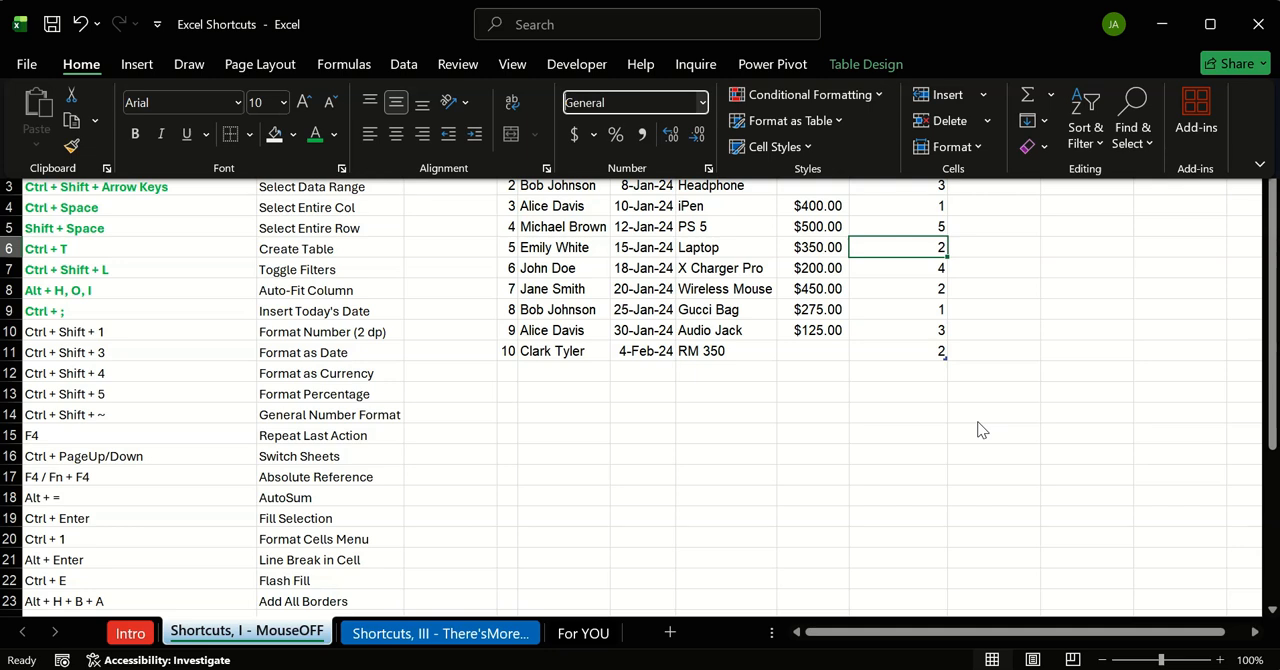
{"action": "left_click", "coordinate": [980, 428]}
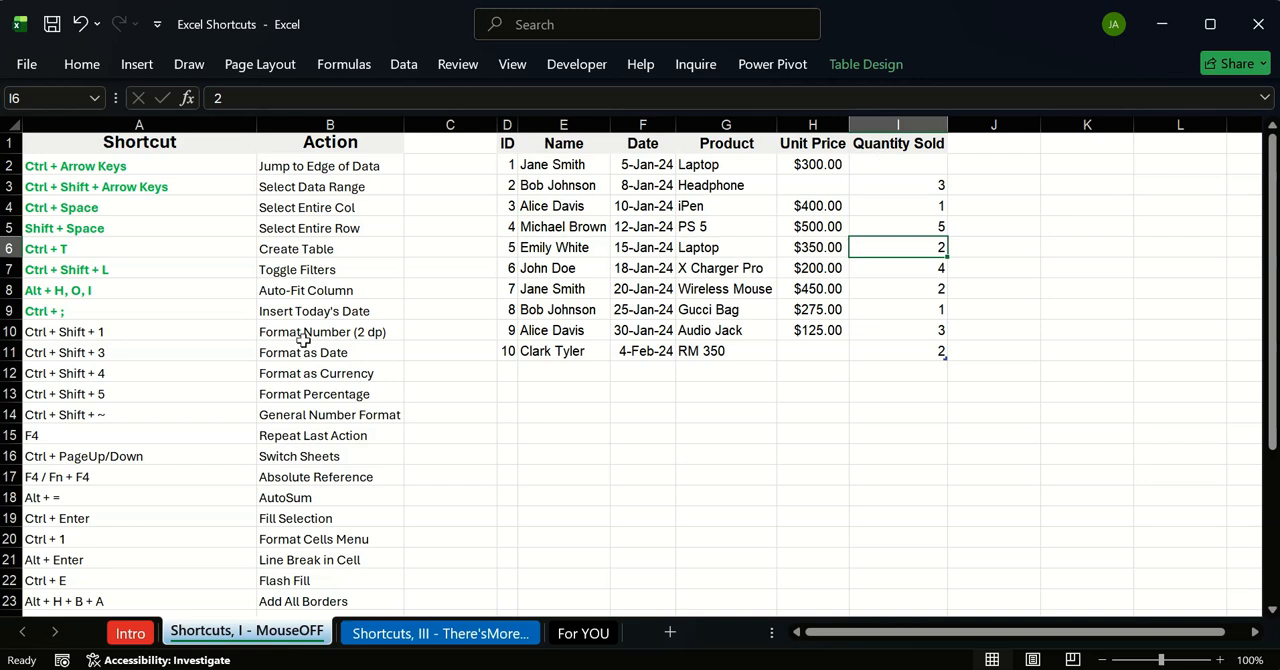
Step: Copy the formatting of the Alt + H, O, I shortcut cell onto the shortcuts in A10:A12
{"action": "left_click", "coordinate": [96, 297]}
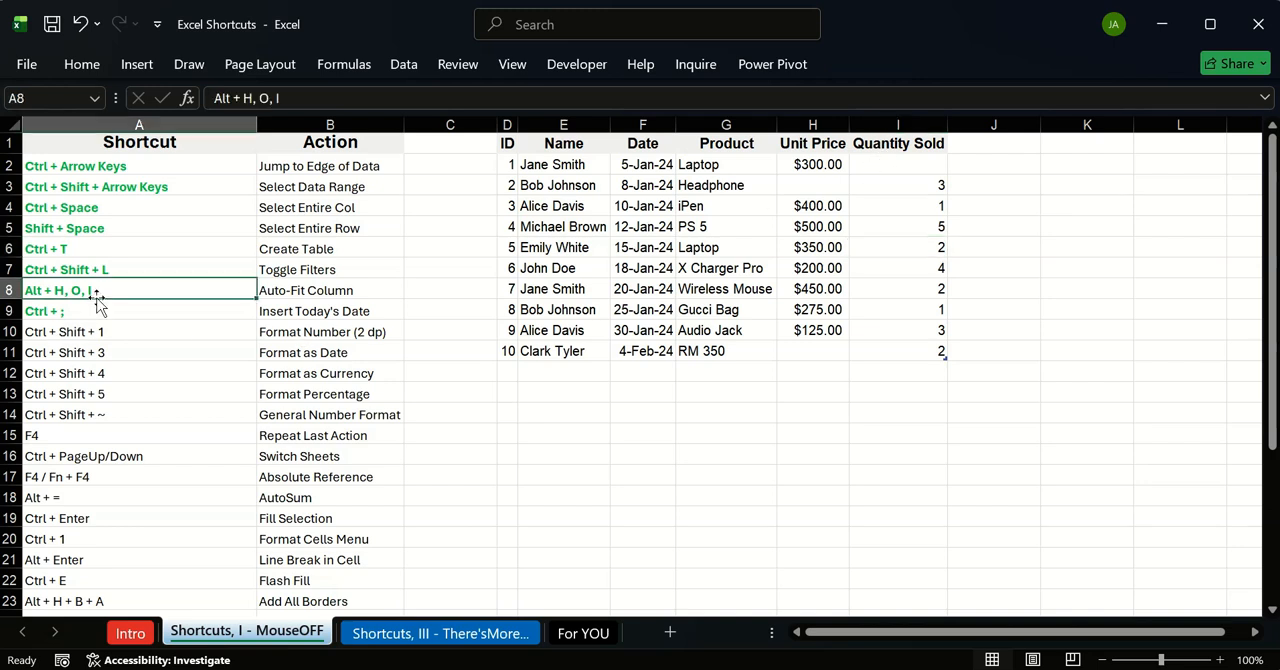
{"action": "left_click", "coordinate": [102, 53]}
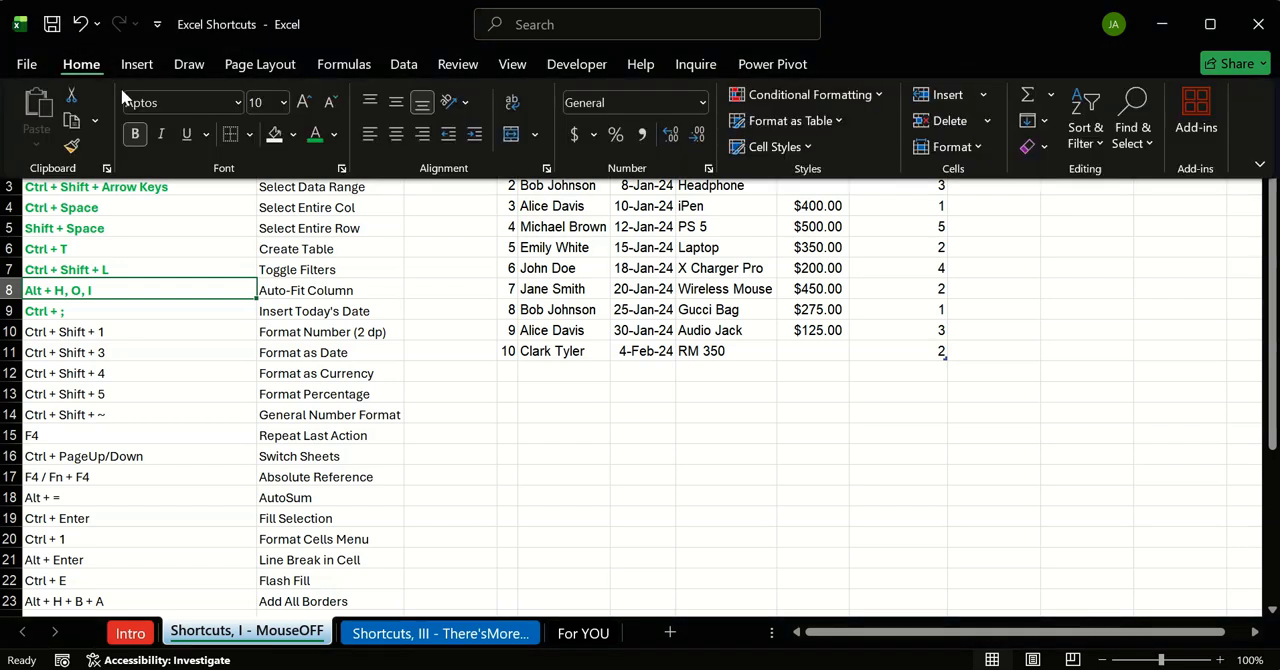
{"action": "left_click", "coordinate": [73, 148]}
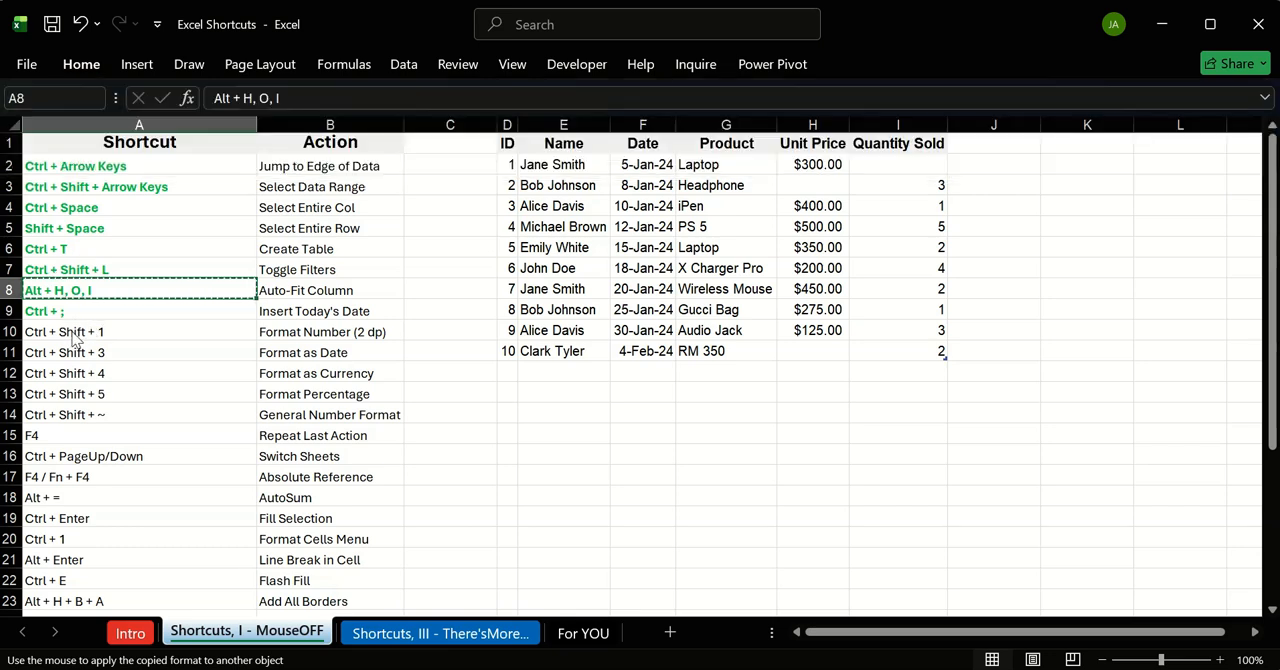
{"action": "mouse_move", "coordinate": [92, 334]}
{"action": "left_mouse_down"}
{"action": "mouse_move", "coordinate": [117, 411]}
{"action": "mouse_move", "coordinate": [137, 373]}
{"action": "left_mouse_up"}
{"action": "left_click_drag", "start_coordinate": [503, 368], "coordinate": [336, 408]}
{"action": "left_click", "coordinate": [378, 392]}
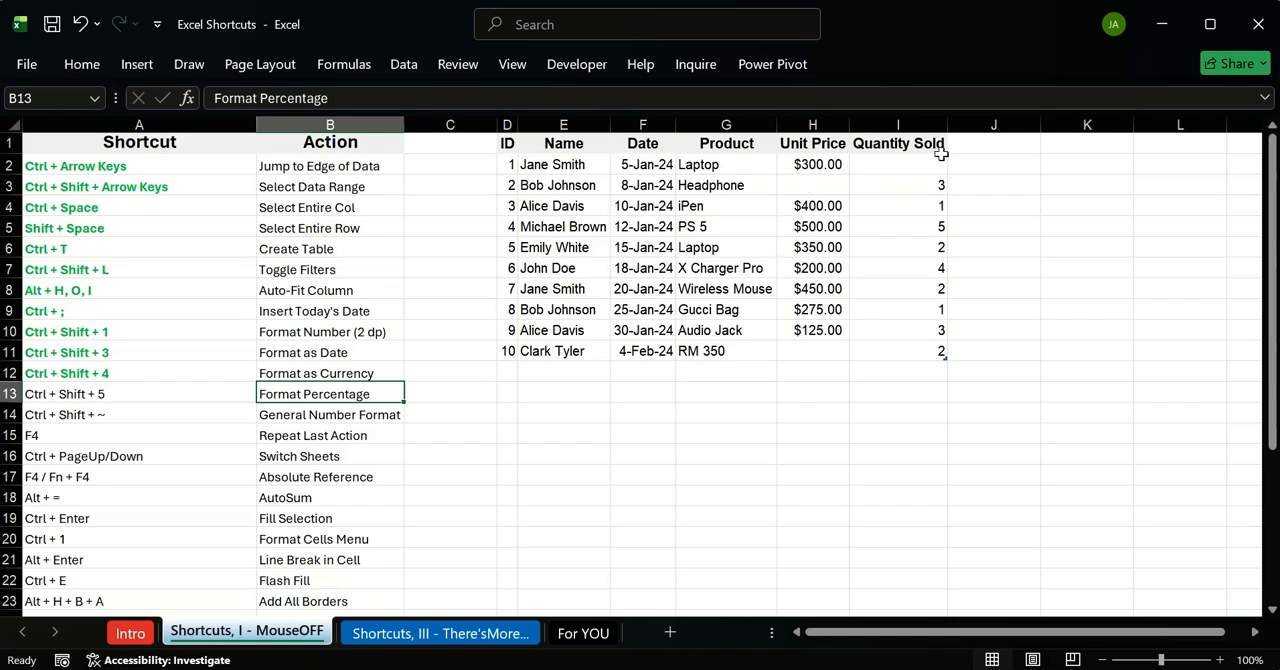
Step: Select the Quantity Sold column from its header to the last record and format it as percentages
{"action": "left_click_drag", "start_coordinate": [923, 163], "coordinate": [913, 192]}
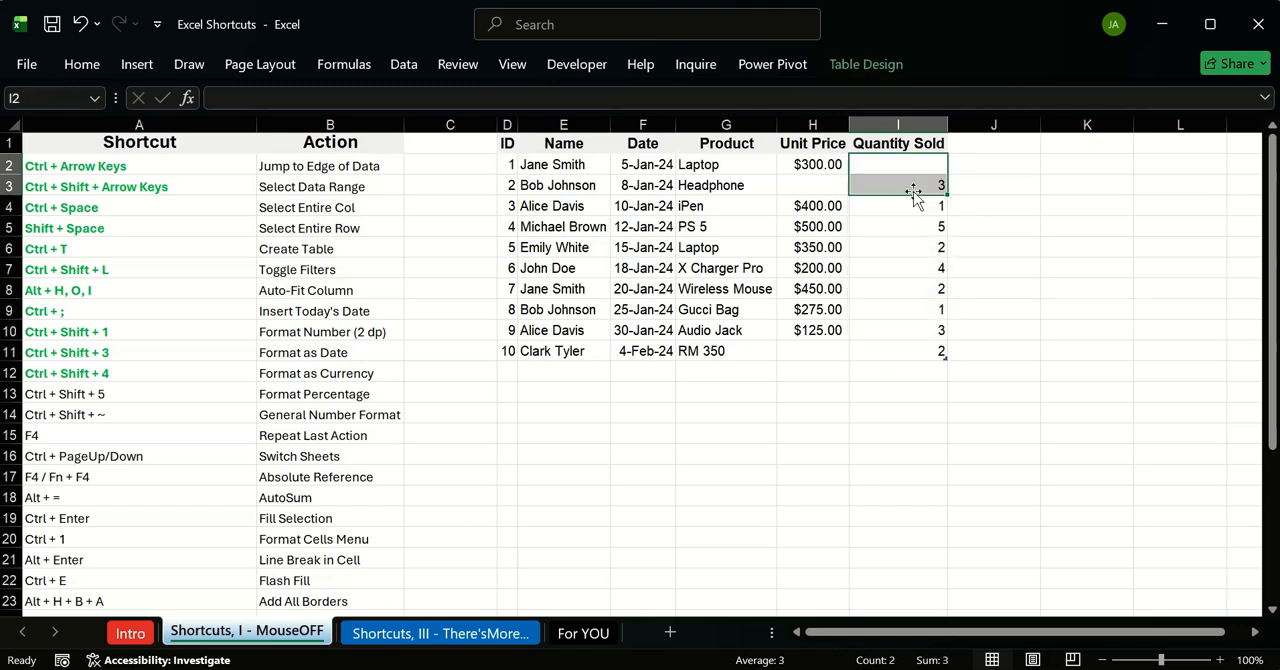
{"action": "left_click", "coordinate": [895, 146]}
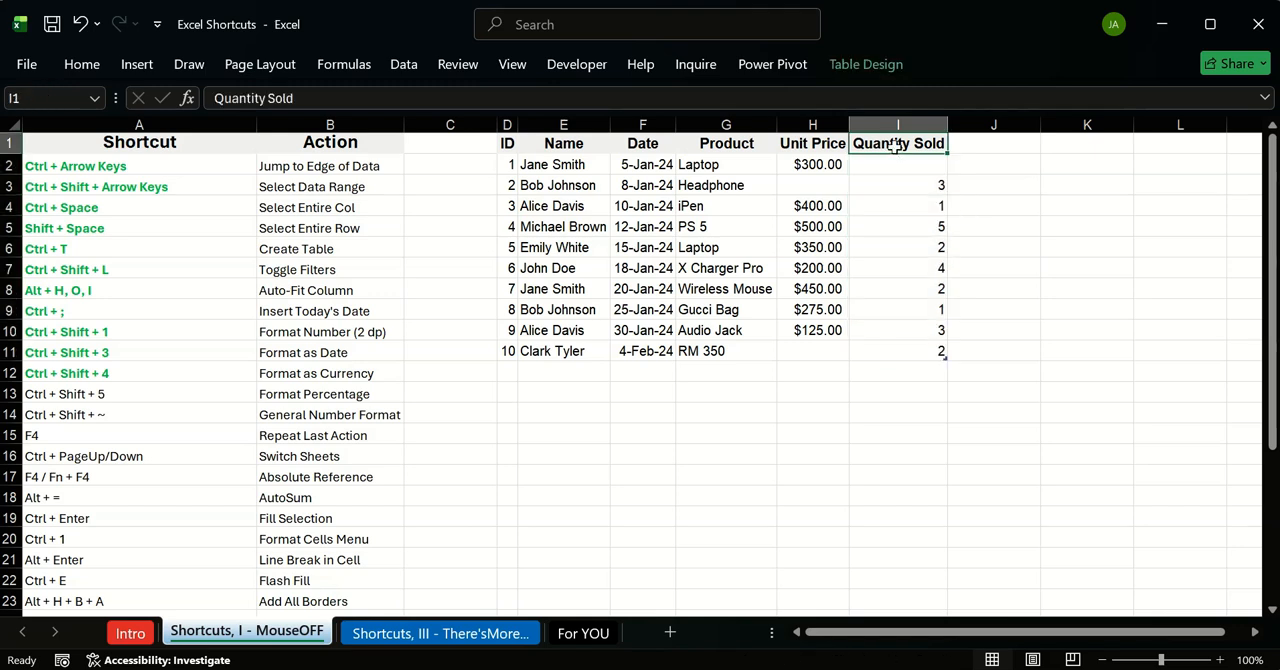
{"action": "key", "text": "ctrl+shift+Down"}
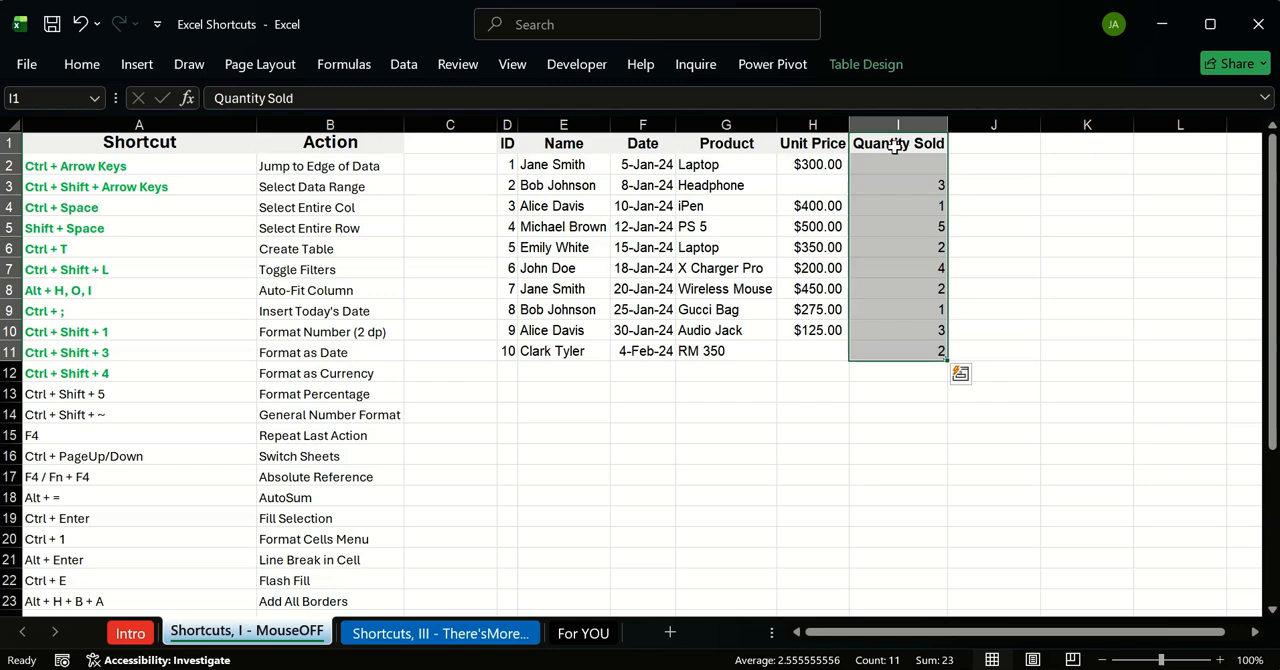
{"action": "key", "text": "ctrl+shift+5"}
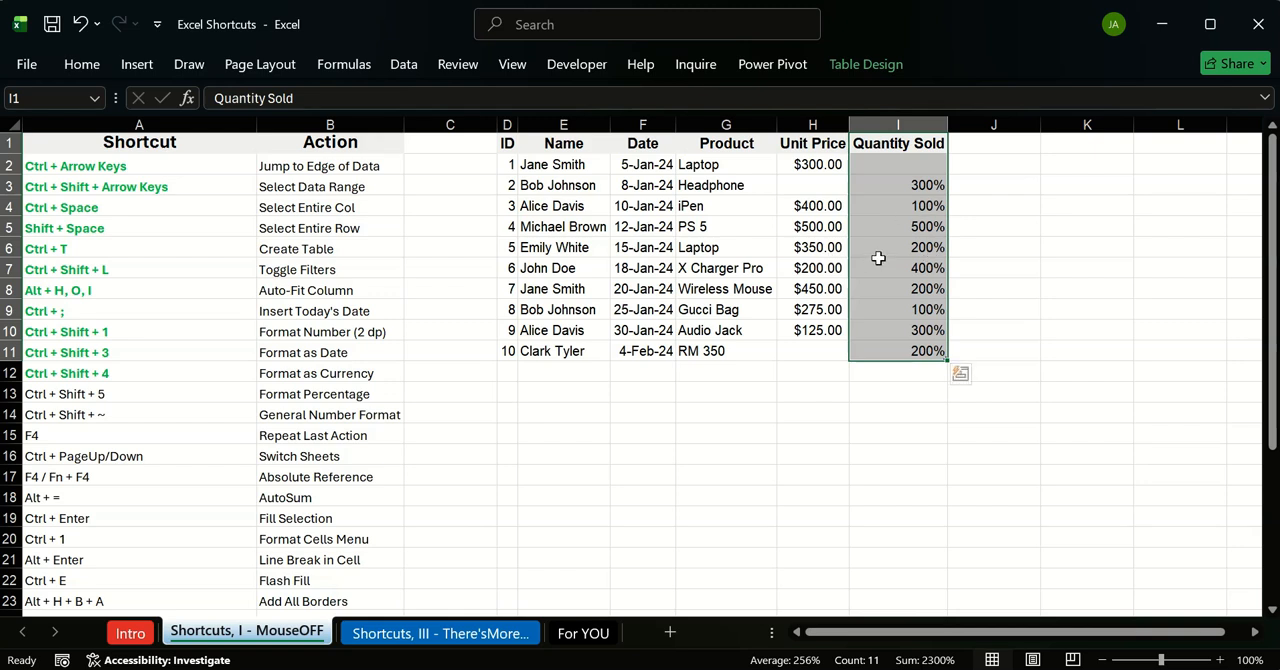
Step: Reset the Quantity Sold column to the General number format, undo that change and apply General again
{"action": "key", "text": "ctrl+shift+grave"}
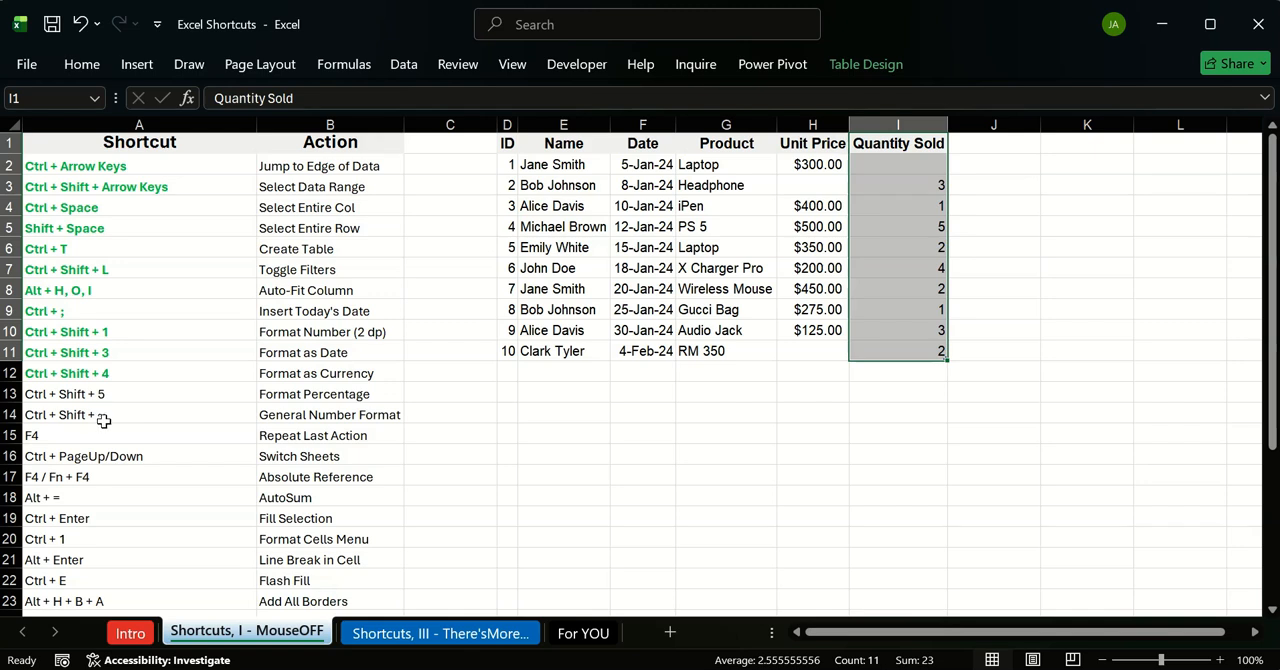
{"action": "left_click", "coordinate": [648, 391]}
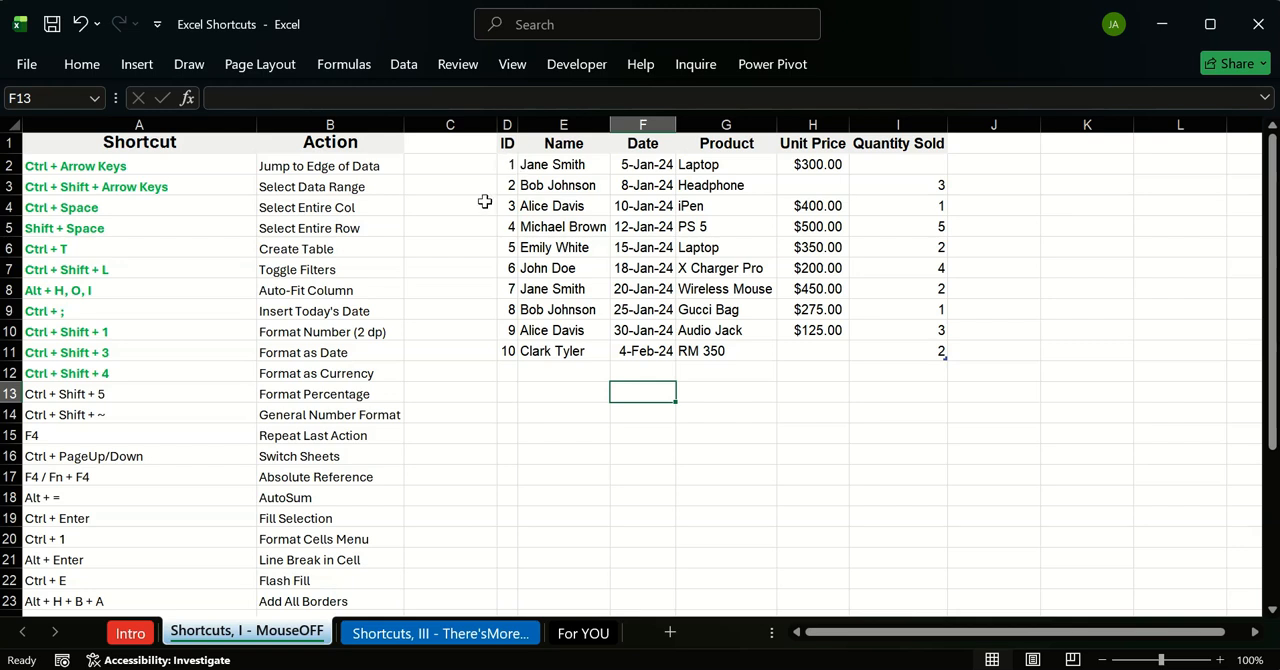
{"action": "left_click", "coordinate": [72, 441]}
{"action": "mouse_move", "coordinate": [507, 162]}
{"action": "left_mouse_down"}
{"action": "mouse_move", "coordinate": [510, 300]}
{"action": "mouse_move", "coordinate": [517, 189]}
{"action": "mouse_move", "coordinate": [506, 166]}
{"action": "left_mouse_up"}
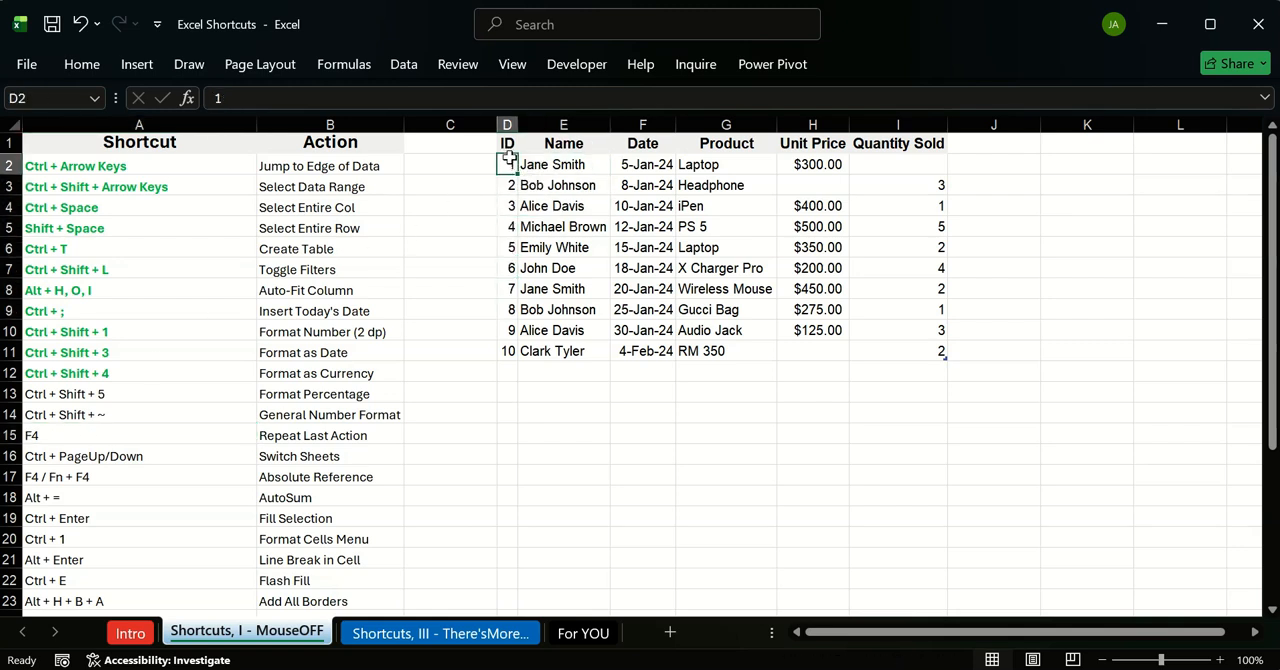
{"action": "left_click", "coordinate": [507, 143]}
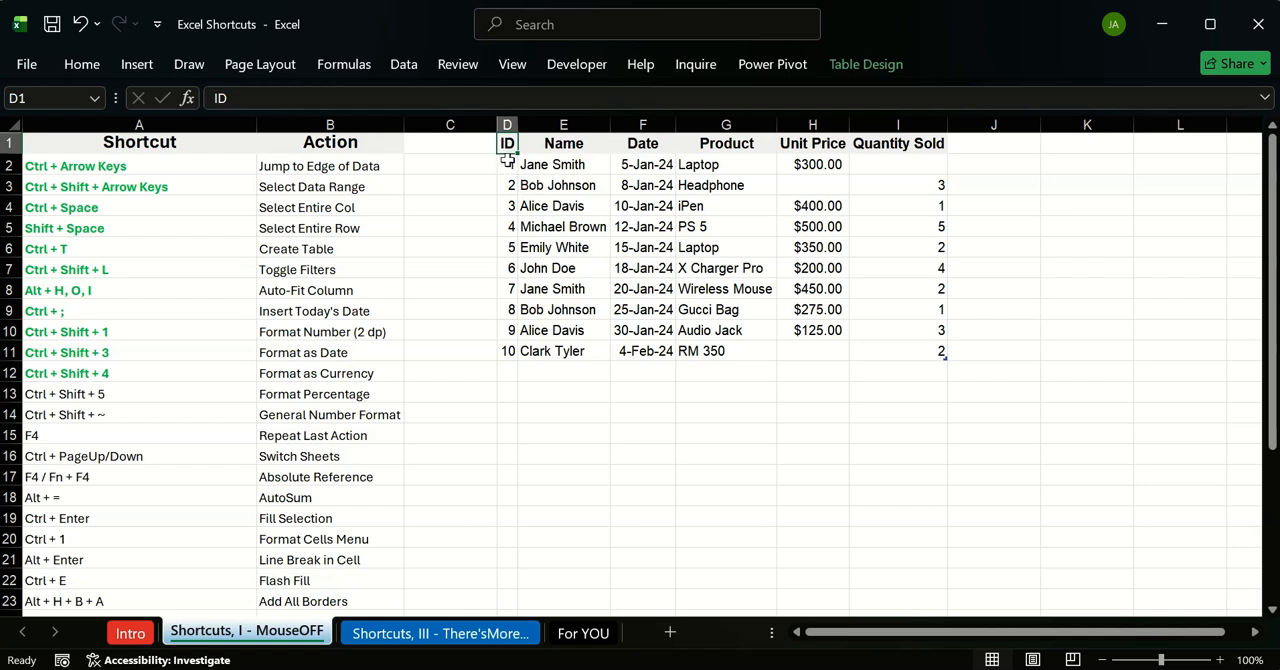
{"action": "left_click", "coordinate": [508, 164]}
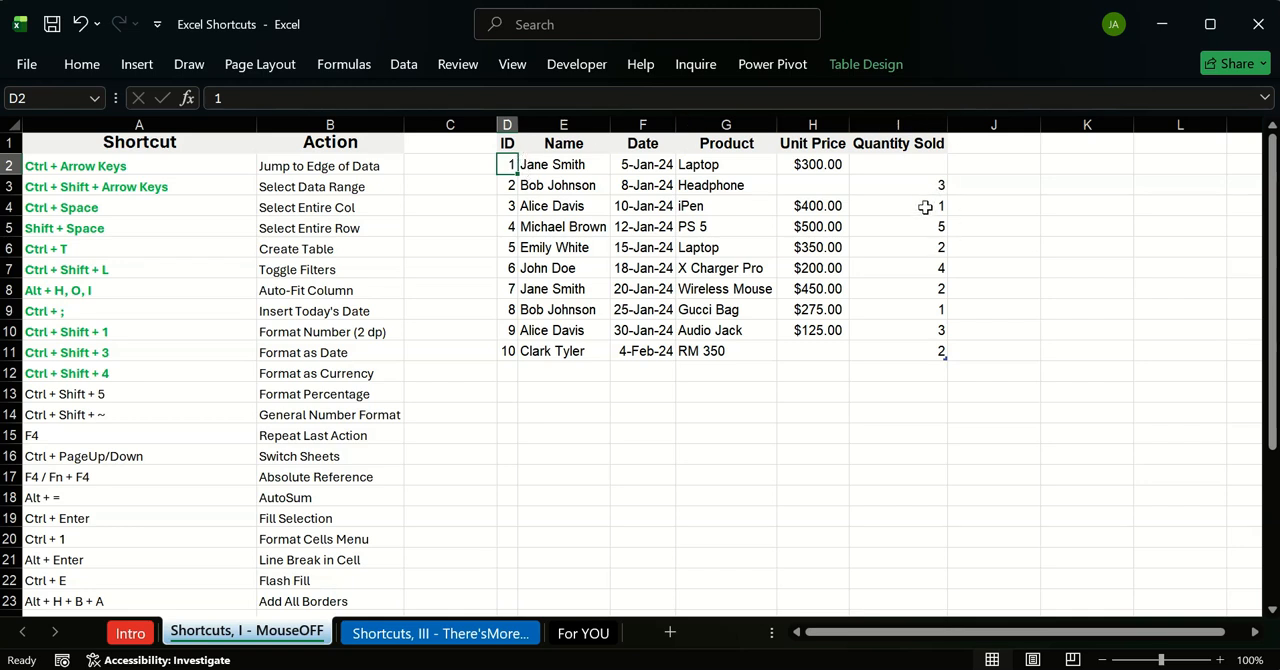
{"action": "key", "text": "ctrl+z"}
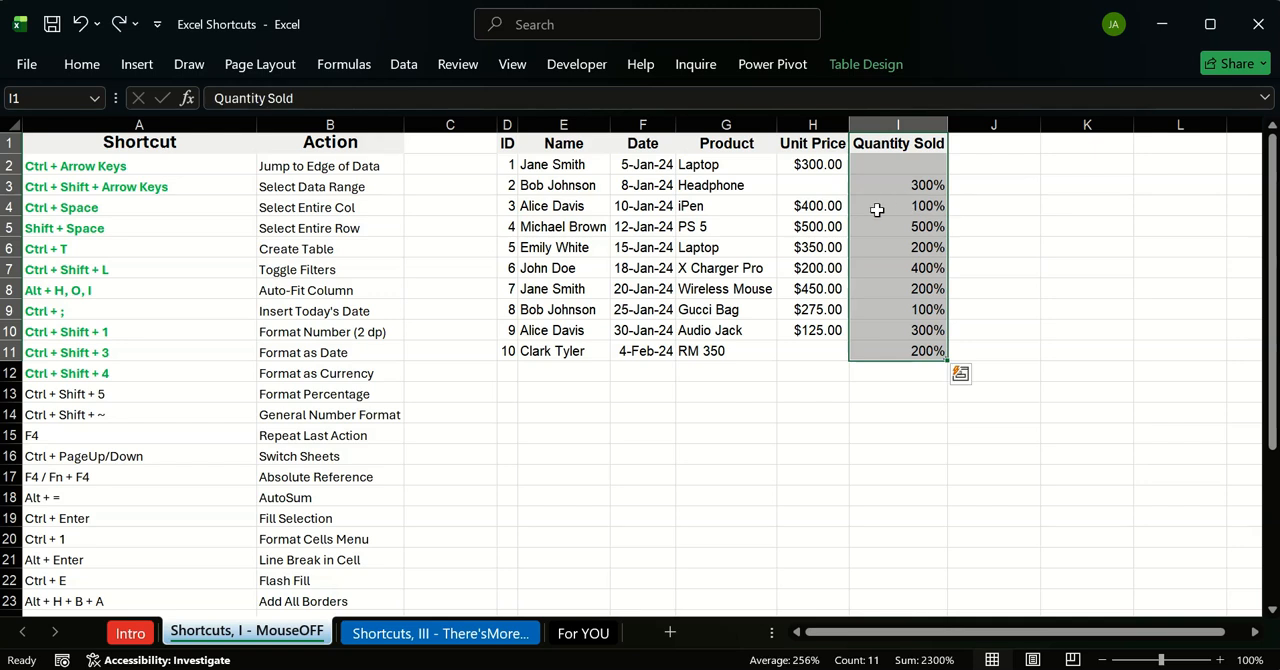
{"action": "key", "text": "ctrl+shift+asciitilde"}
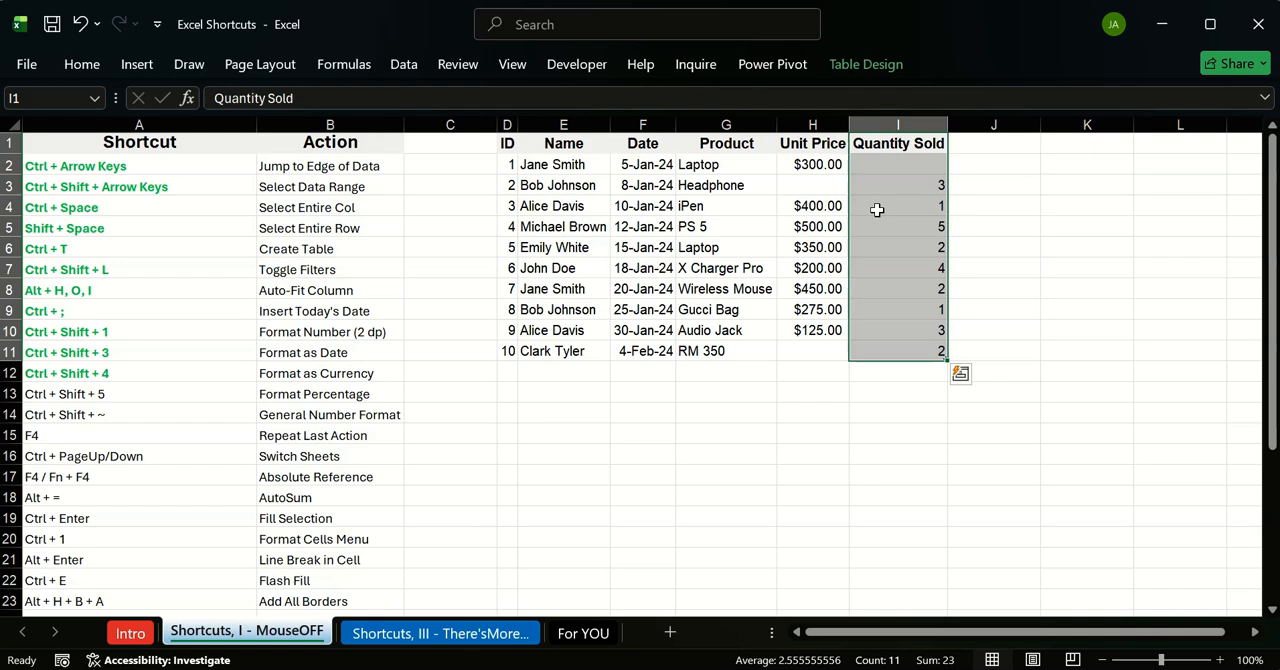
Step: Apply the percentage format to the Quantity Sold column and to the ID column from header to last record
{"action": "key", "text": "ctrl+shift+5"}
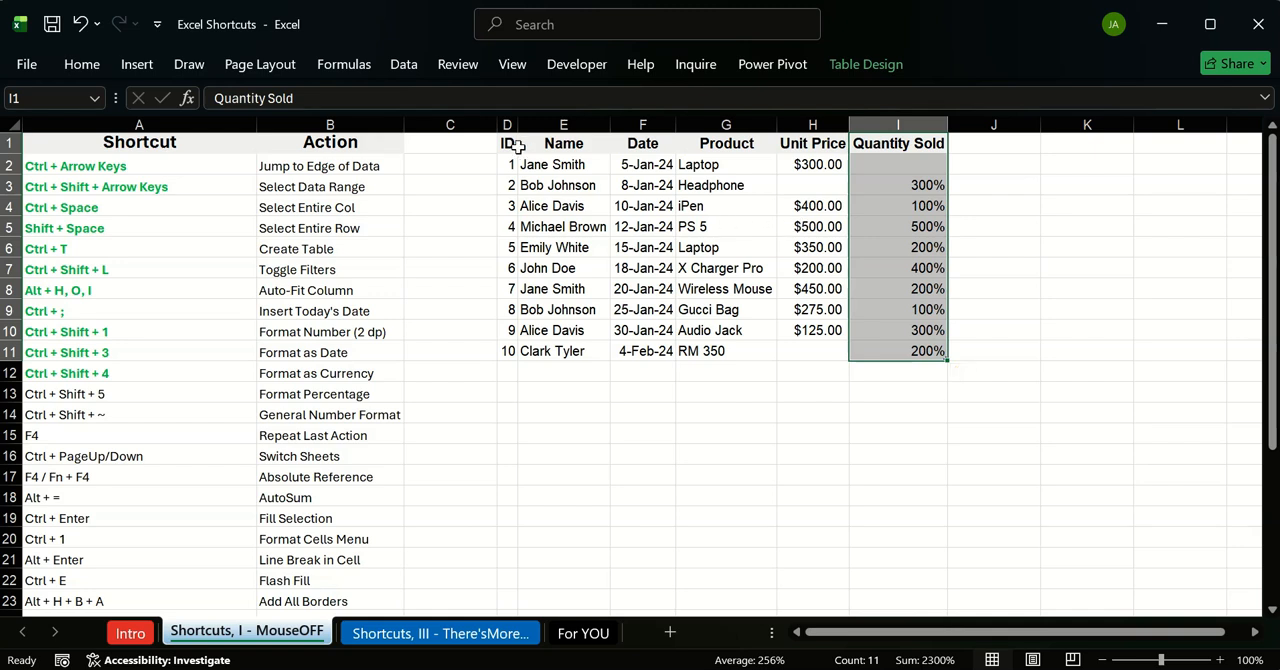
{"action": "left_click_drag", "start_coordinate": [507, 143], "coordinate": [511, 351]}
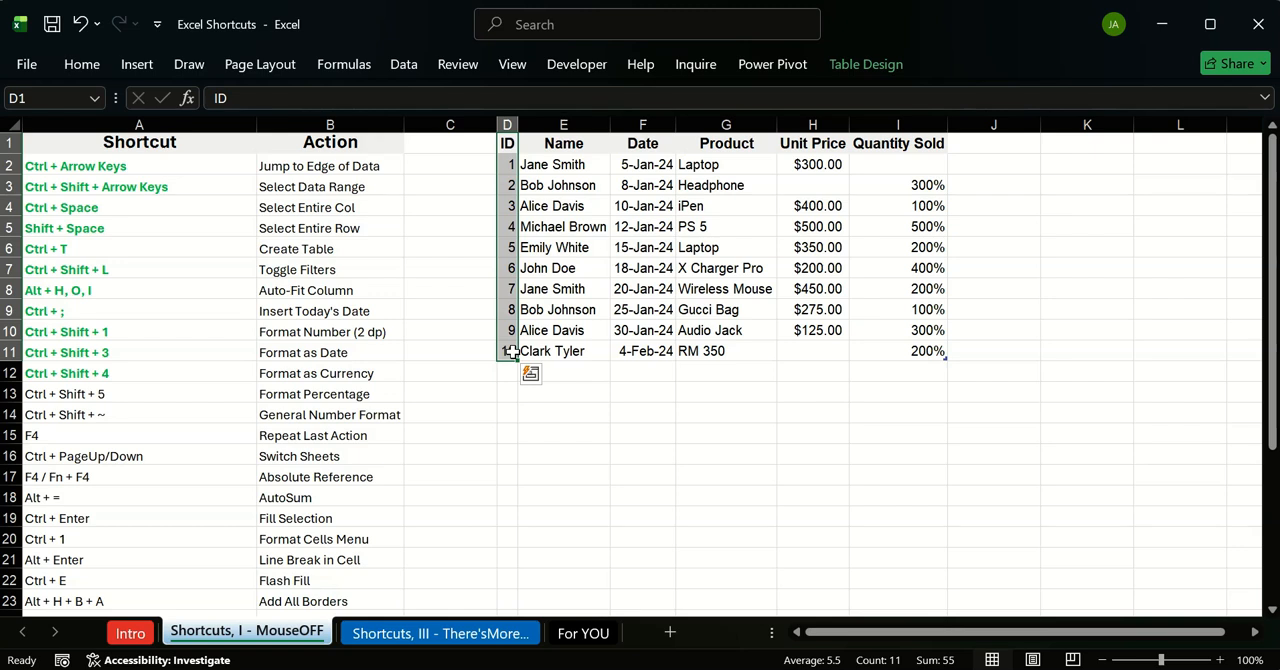
{"action": "key", "text": "ctrl+shift+5"}
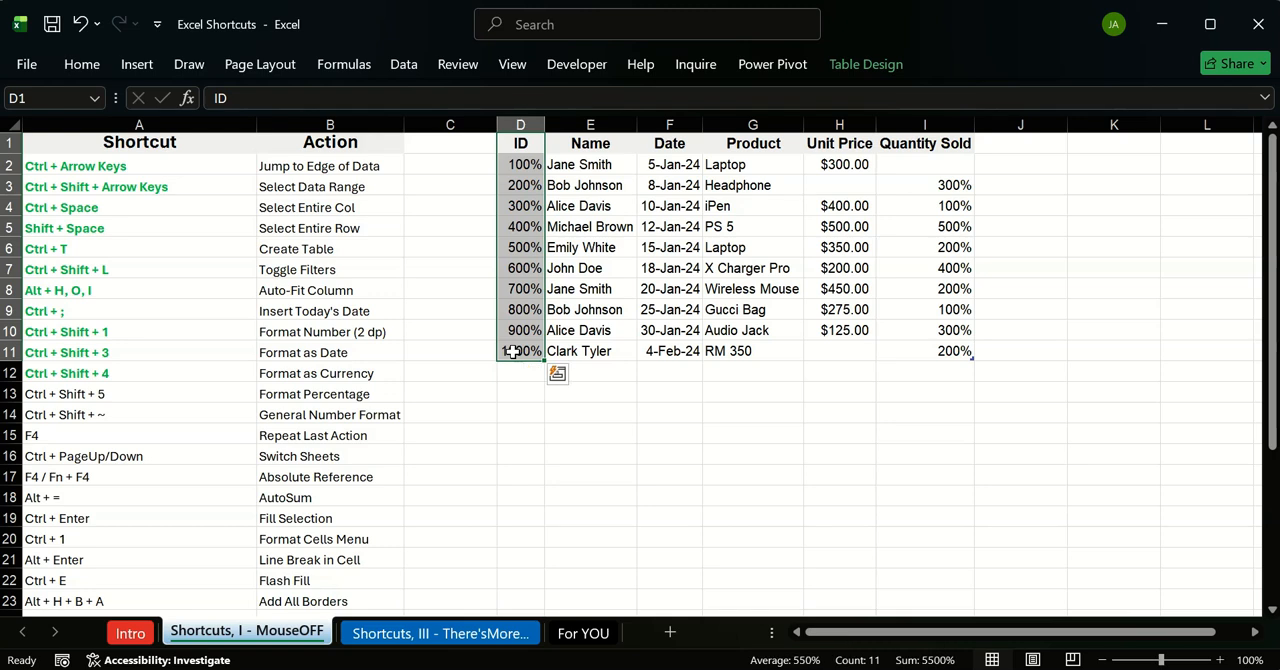
Step: Format the Date column as percentages and select the Product column from its header to the last record
{"action": "left_click", "coordinate": [670, 143]}
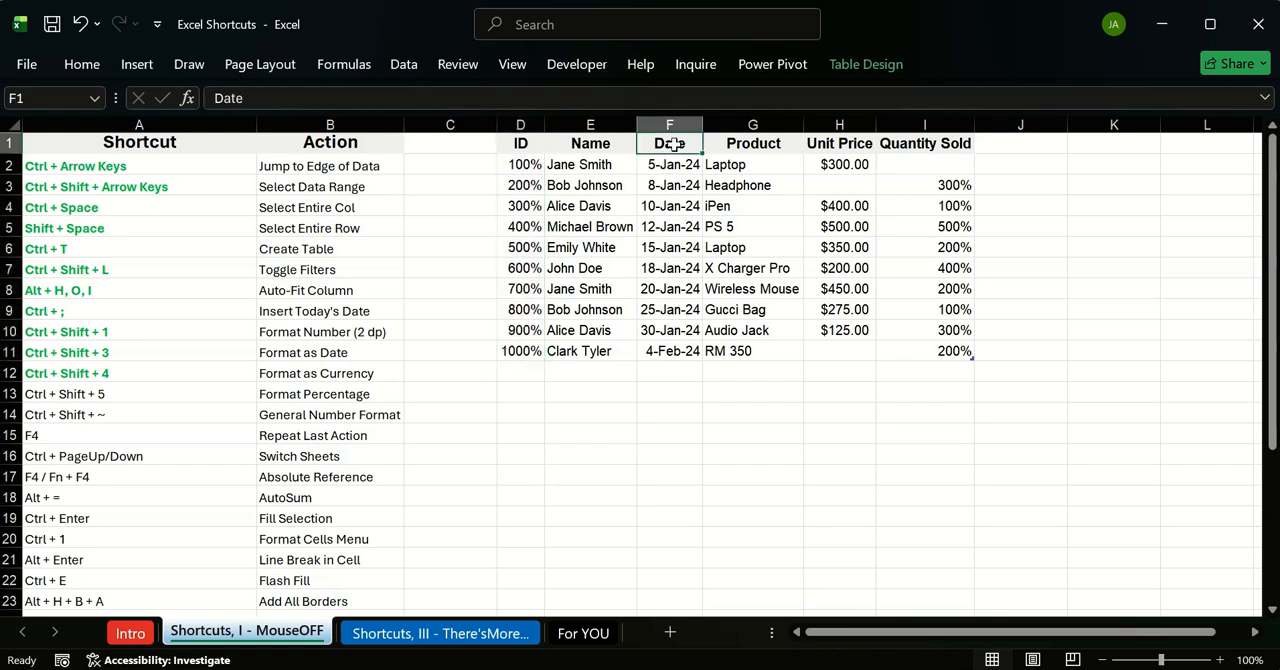
{"action": "key", "text": "ctrl+shift+Down"}
{"action": "key", "text": "ctrl+shift+5"}
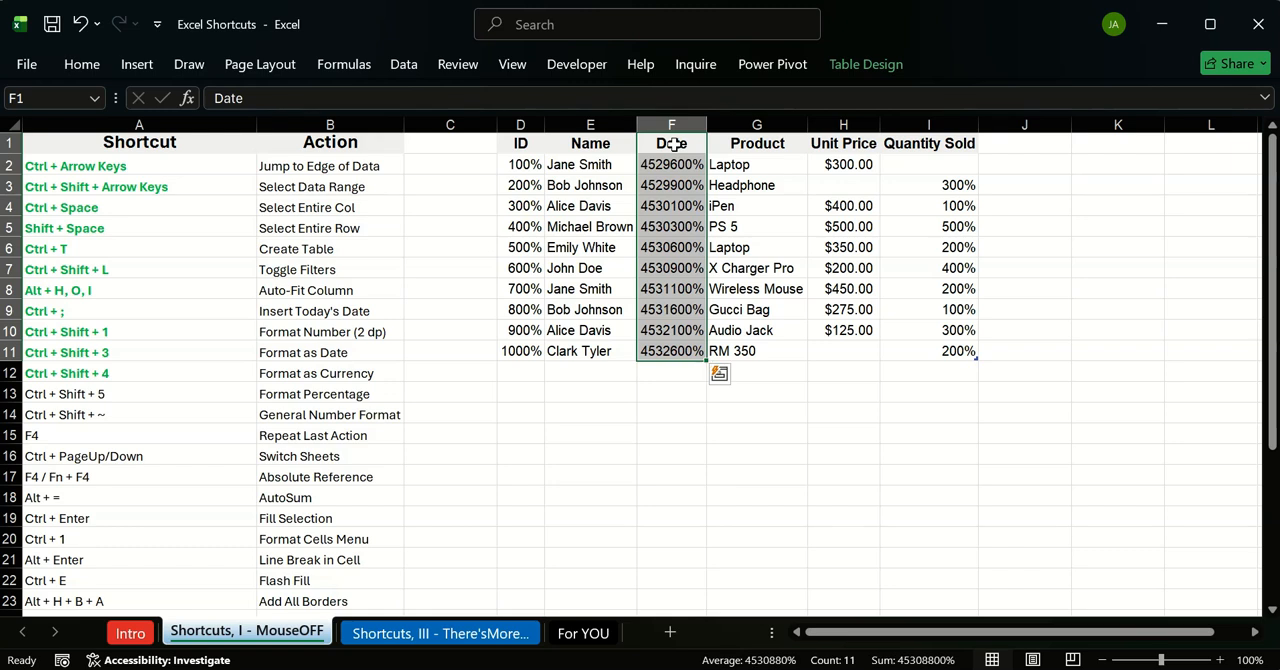
{"action": "left_click", "coordinate": [781, 144]}
{"action": "key", "text": "ctrl+shift+Down"}
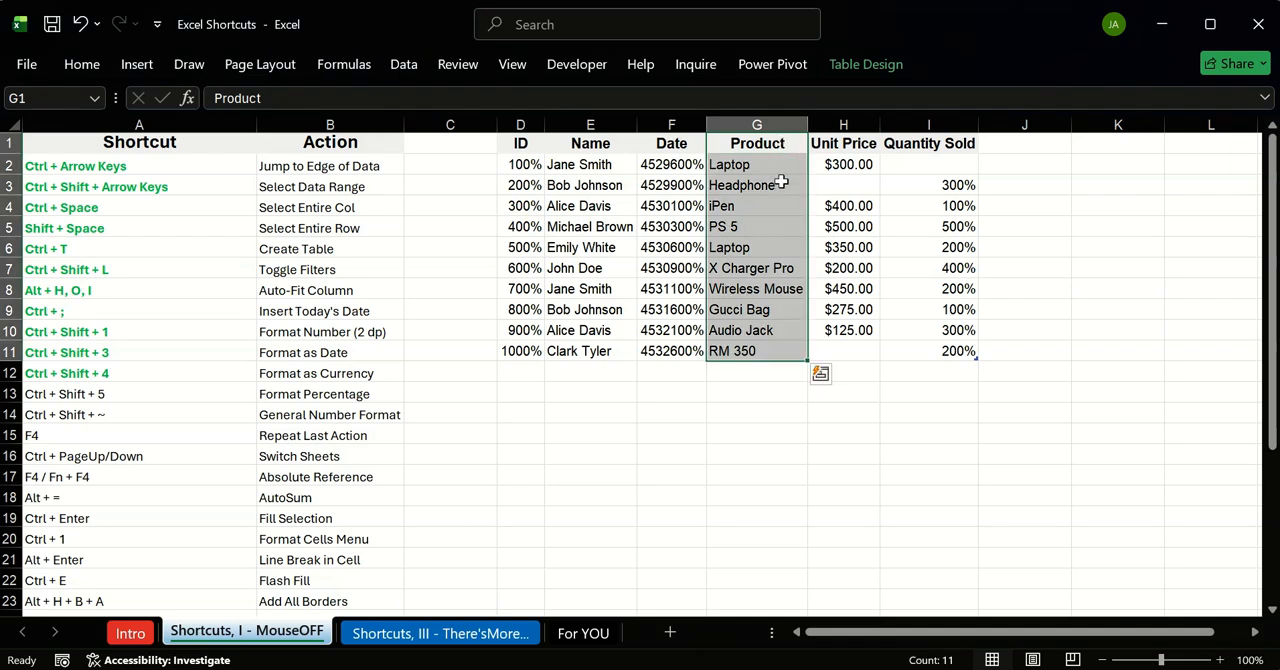
{"action": "left_click", "coordinate": [816, 418]}
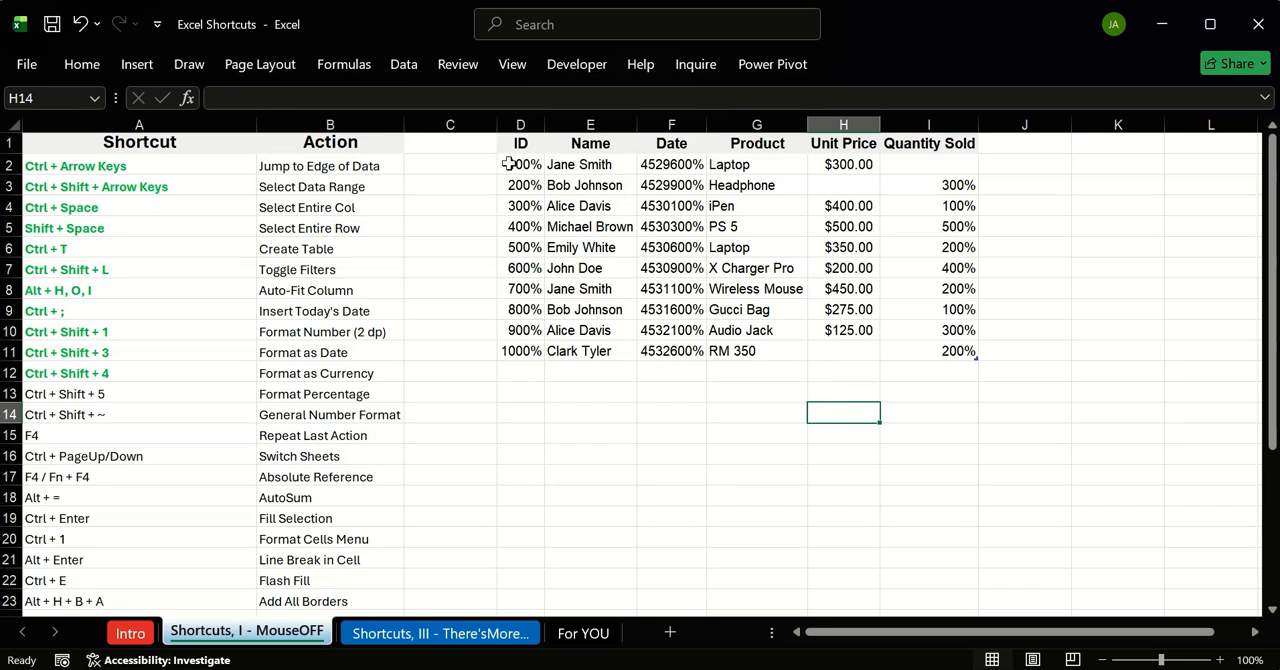
Step: Undo the percentage formatting of the Date and ID columns and redo it
{"action": "key", "text": "ctrl+z"}
{"action": "key", "text": "ctrl+z"}
{"action": "key", "text": "ctrl+z"}
{"action": "key", "text": "ctrl+z"}
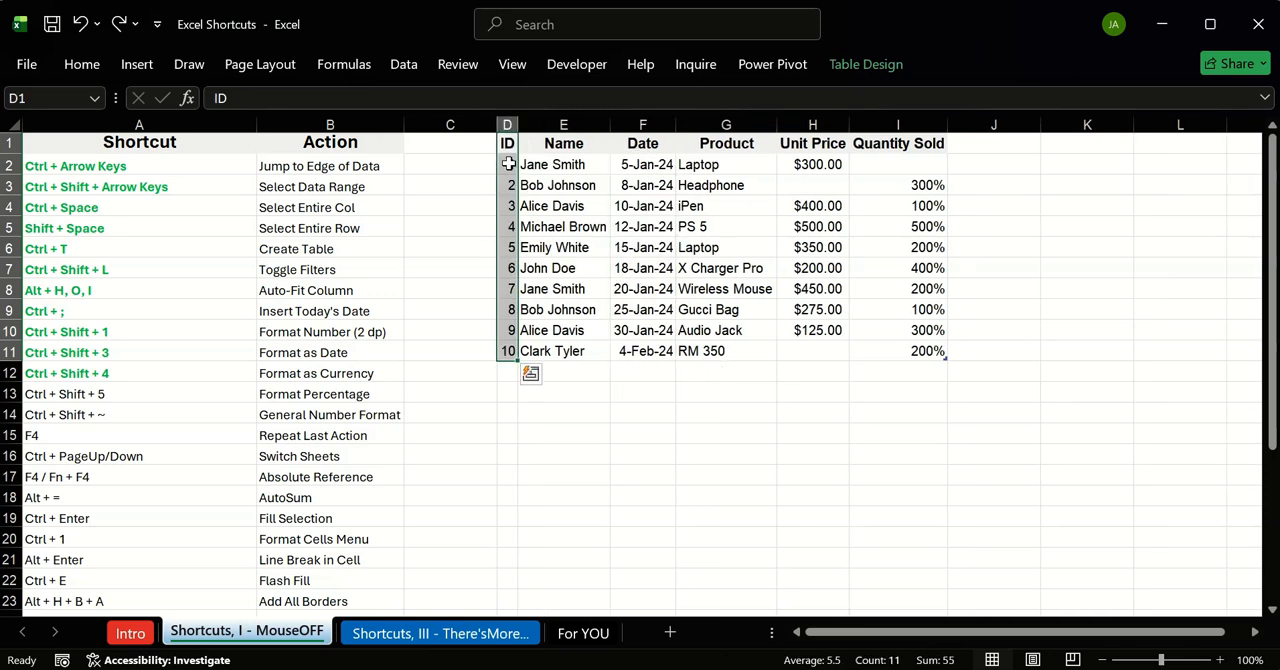
{"action": "key", "text": "ctrl+y"}
{"action": "key", "text": "ctrl+y"}
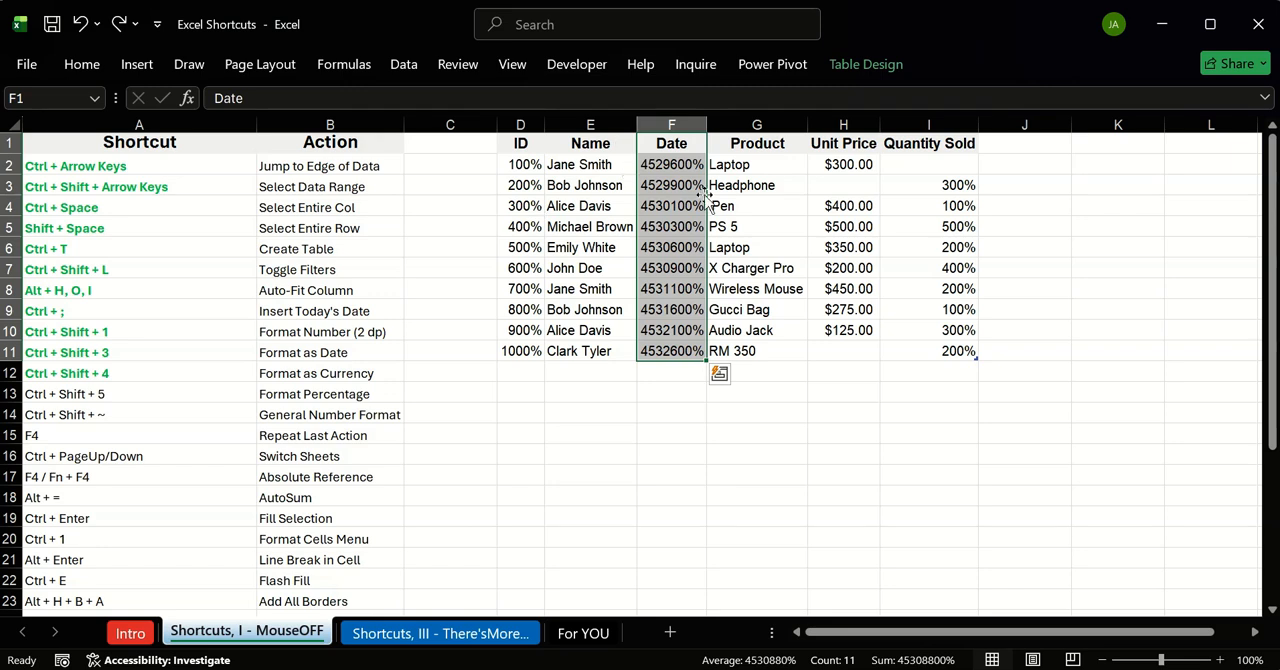
Step: Undo the percentage formatting of the Date, ID and Quantity Sold columns
{"action": "key", "text": "ctrl+z"}
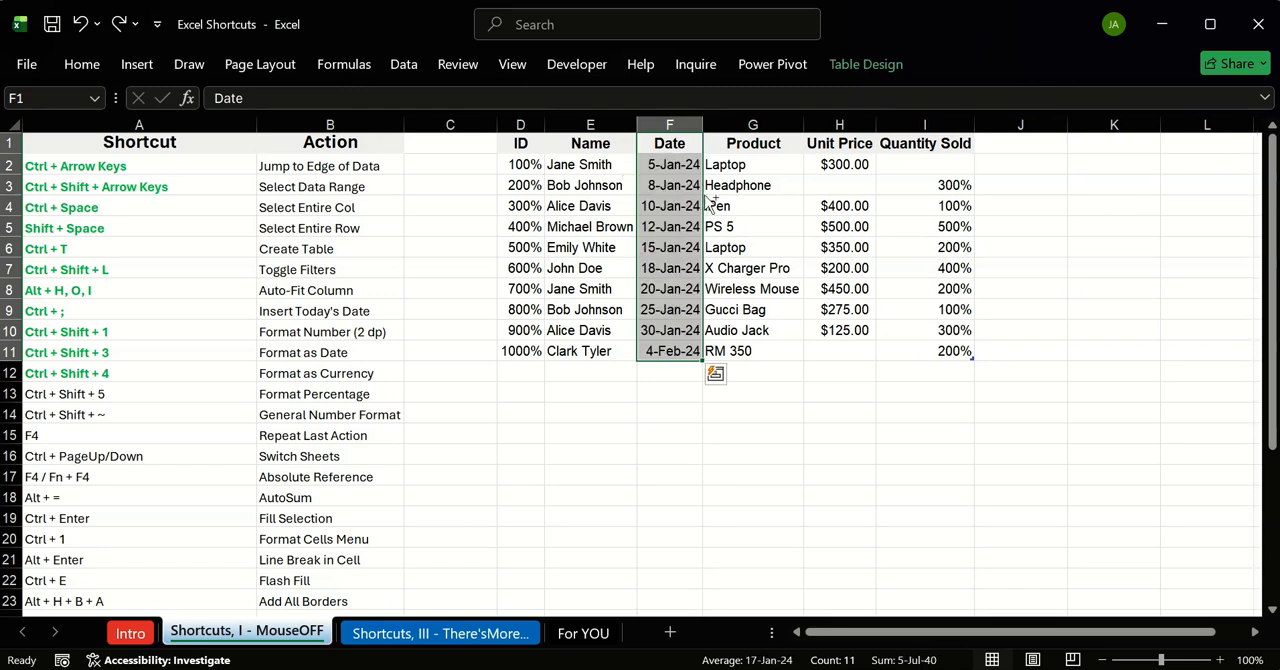
{"action": "key", "text": "ctrl+z"}
{"action": "key", "text": "ctrl+z"}
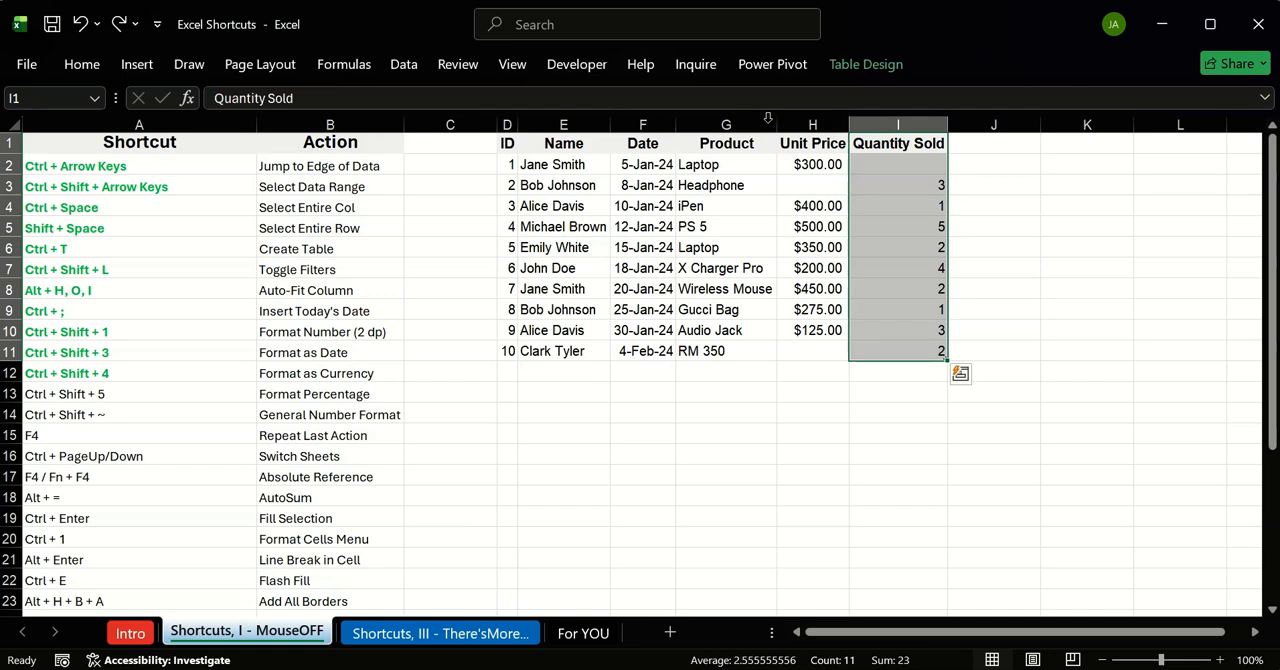
{"action": "left_click", "coordinate": [74, 442]}
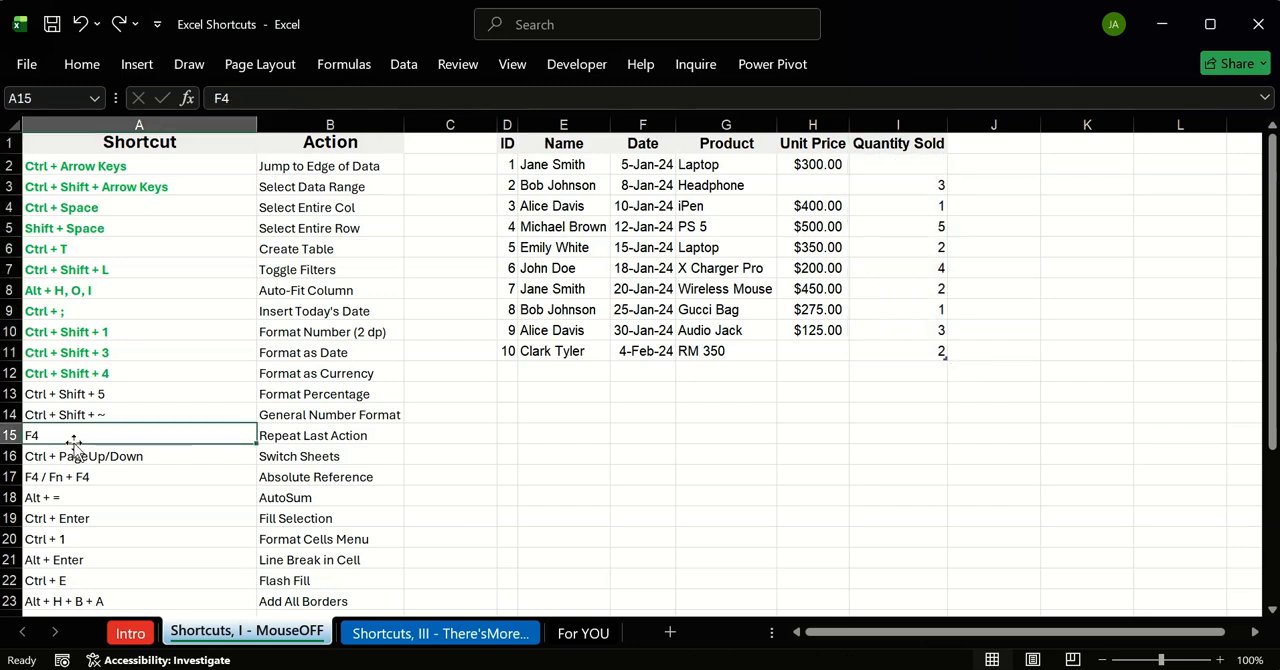
{"action": "left_click", "coordinate": [520, 418]}
{"action": "left_click", "coordinate": [559, 389]}
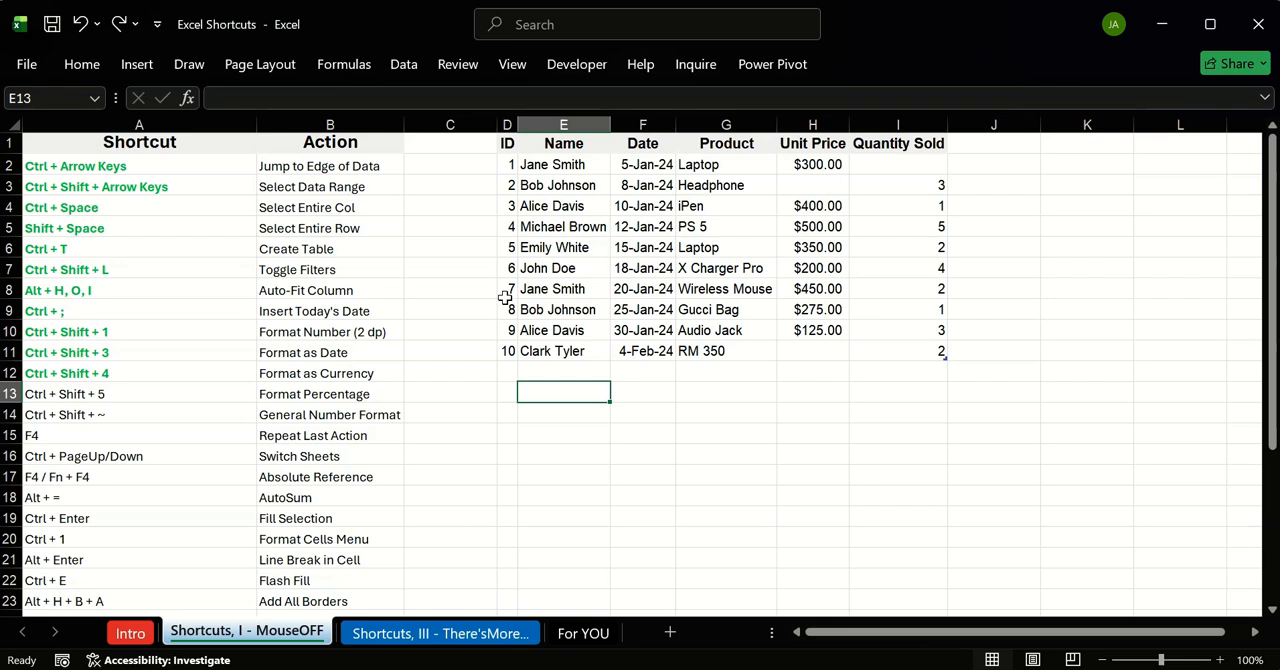
{"action": "left_click", "coordinate": [485, 368]}
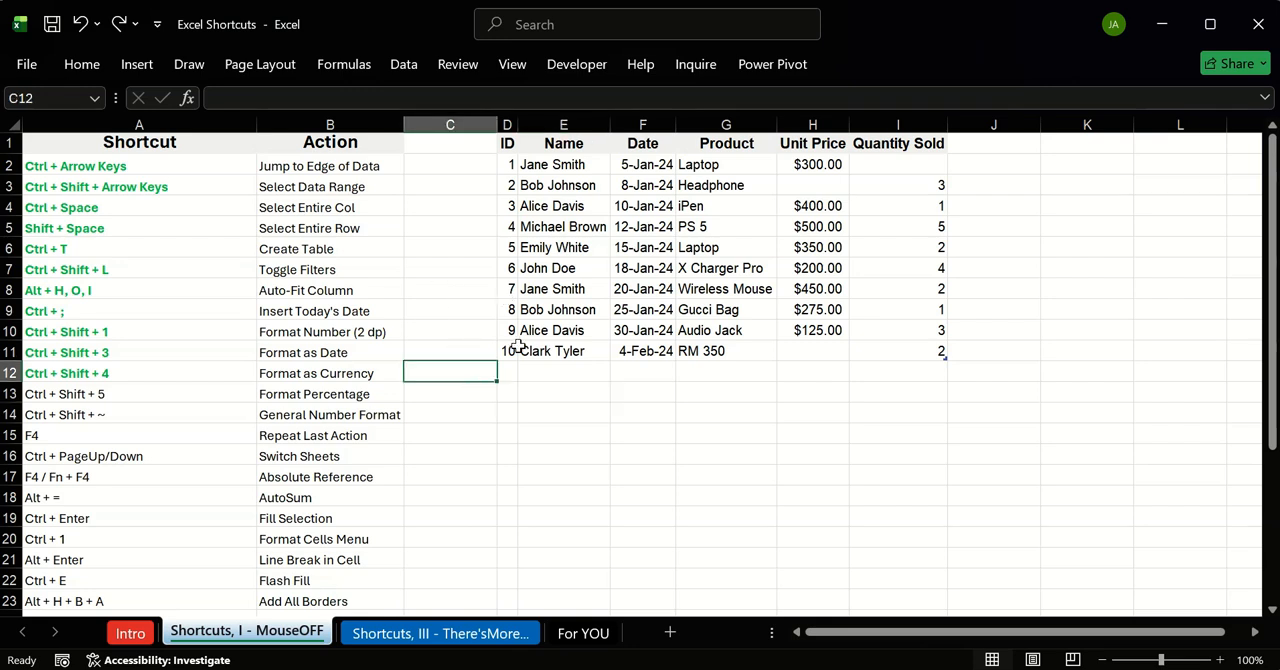
{"action": "left_click", "coordinate": [510, 352]}
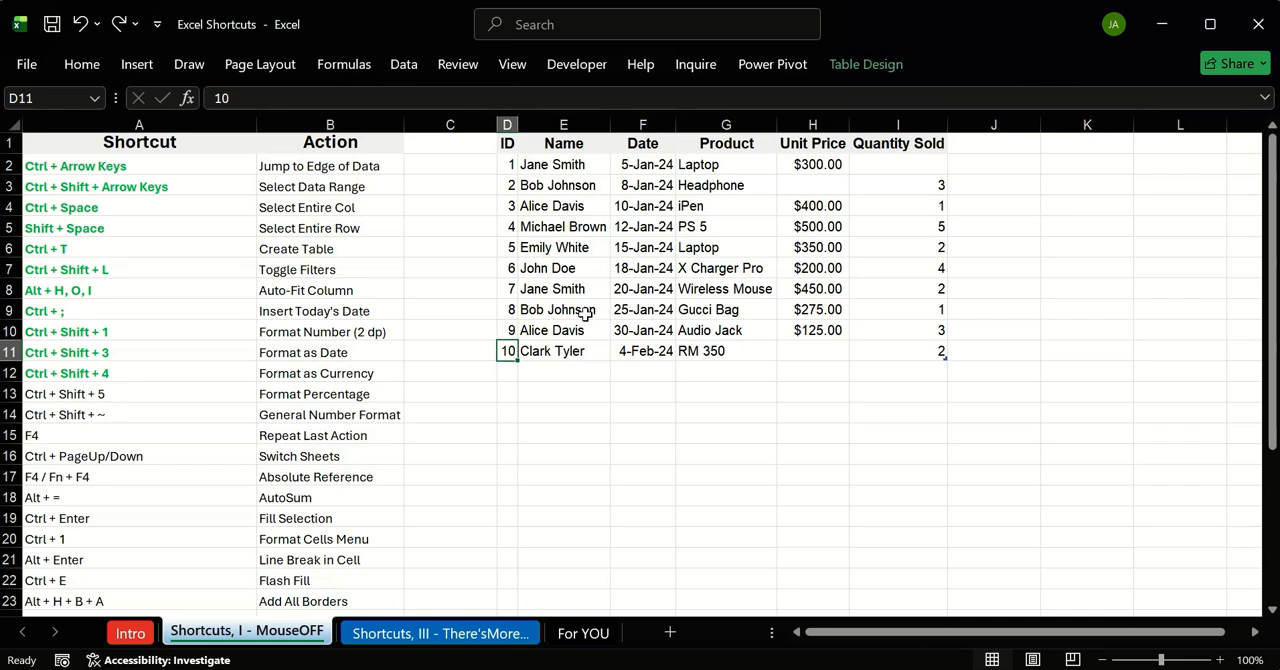
{"action": "left_click", "coordinate": [553, 418]}
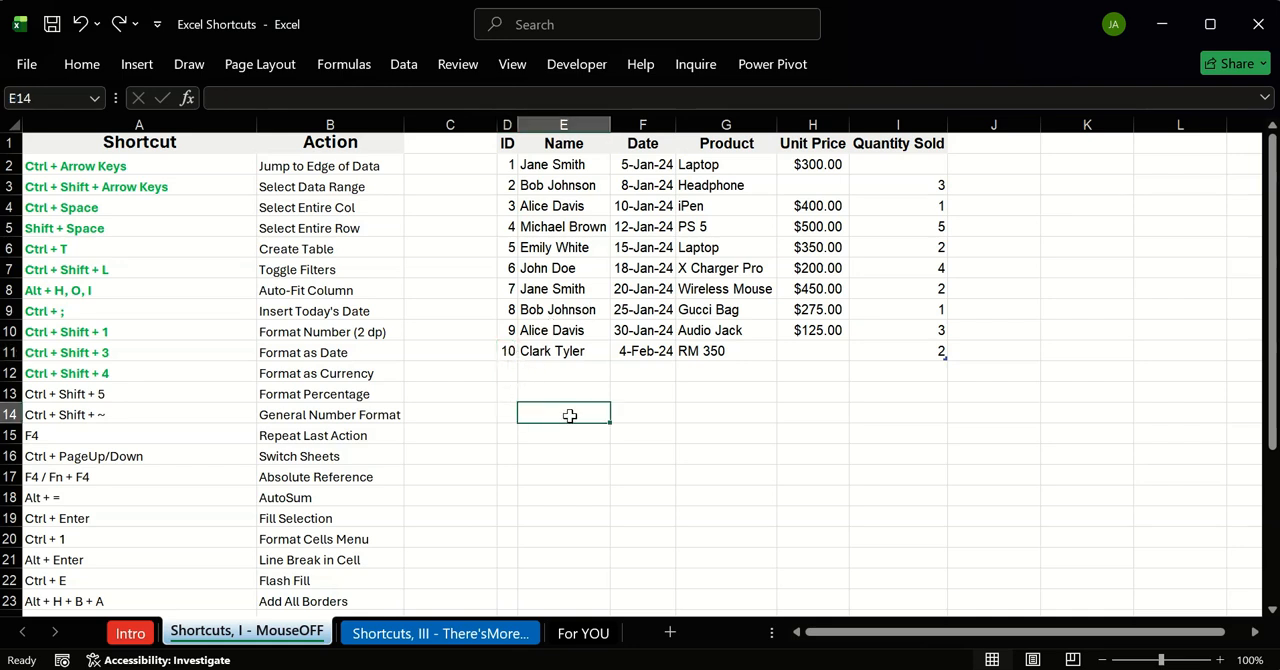
{"action": "left_click", "coordinate": [638, 409]}
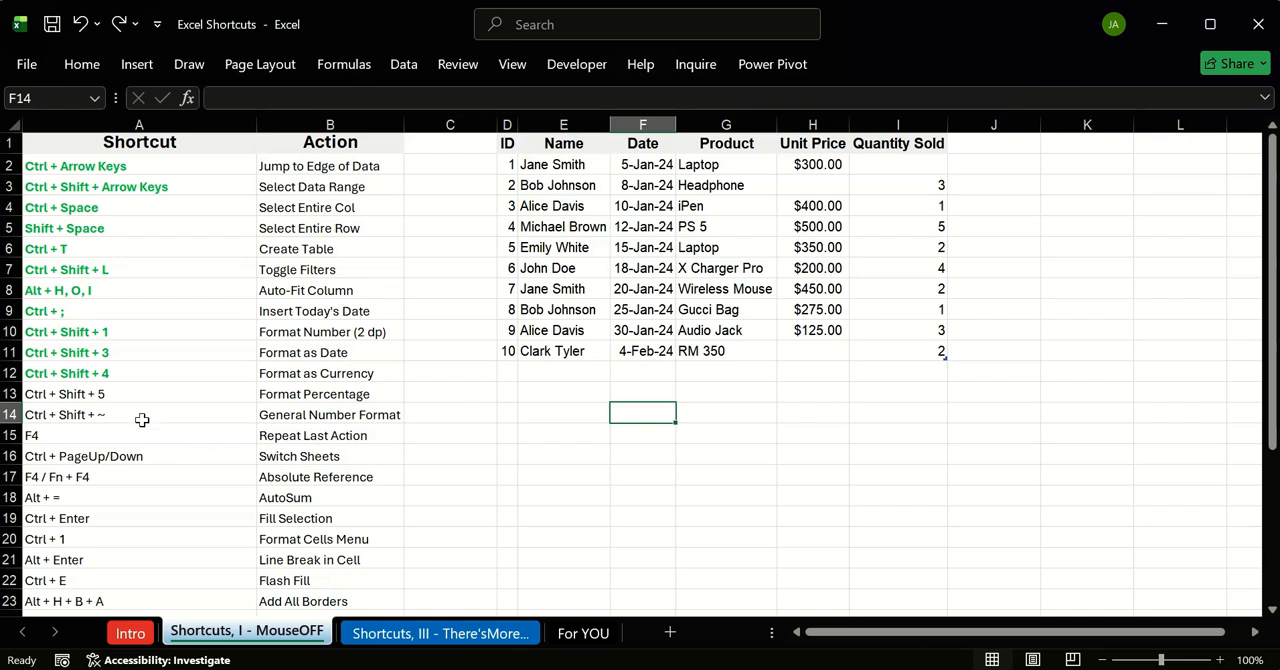
Step: Set the font color of the shortcuts in A13:A15 to green and make them bold
{"action": "left_click_drag", "start_coordinate": [110, 396], "coordinate": [104, 440]}
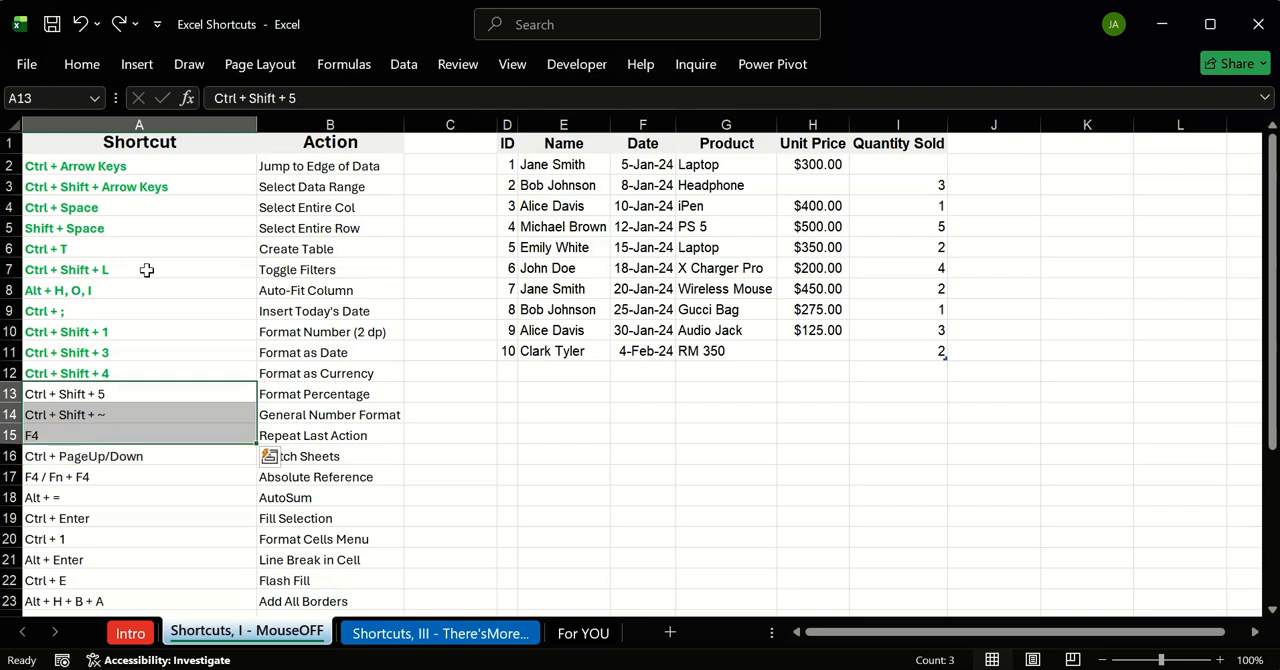
{"action": "left_click", "coordinate": [82, 65]}
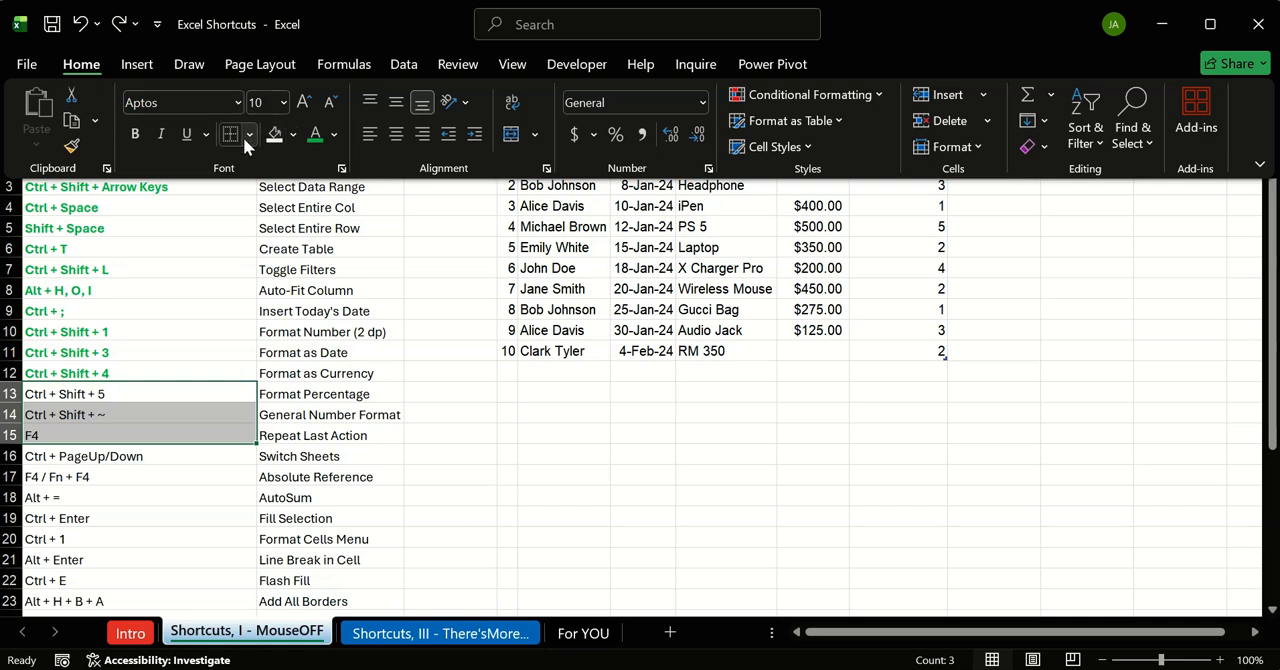
{"action": "left_click", "coordinate": [315, 140]}
{"action": "left_click", "coordinate": [139, 137]}
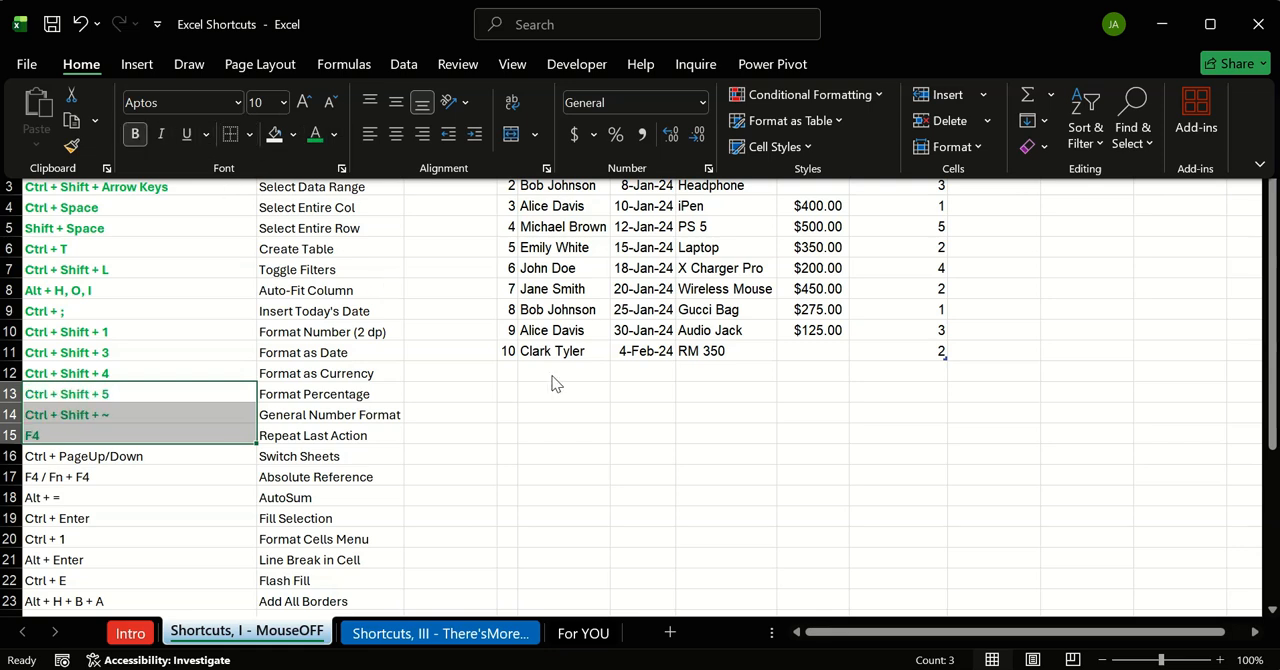
Step: Hide the ribbon commands, select A16, and switch to the Intro sheet and back to the Shortcuts, I - MouseOFF sheet
{"action": "key", "text": "ctrl+F1"}
{"action": "left_click", "coordinate": [132, 457]}
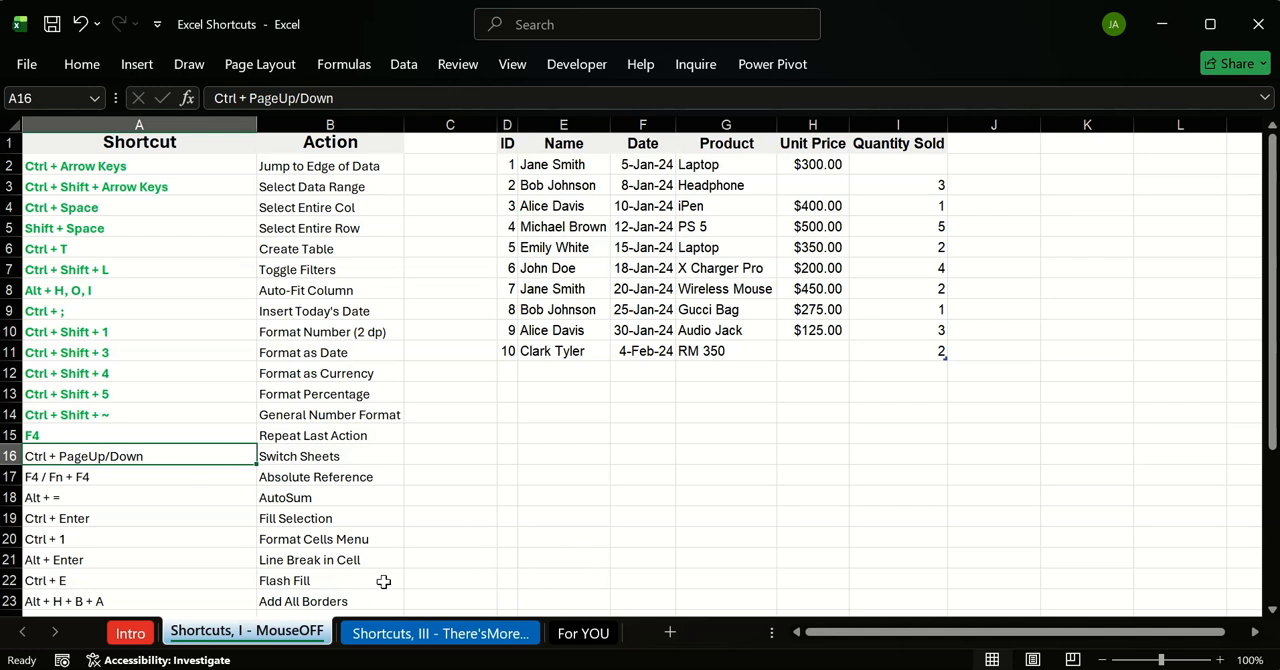
{"action": "key", "text": "ctrl+Page_Up"}
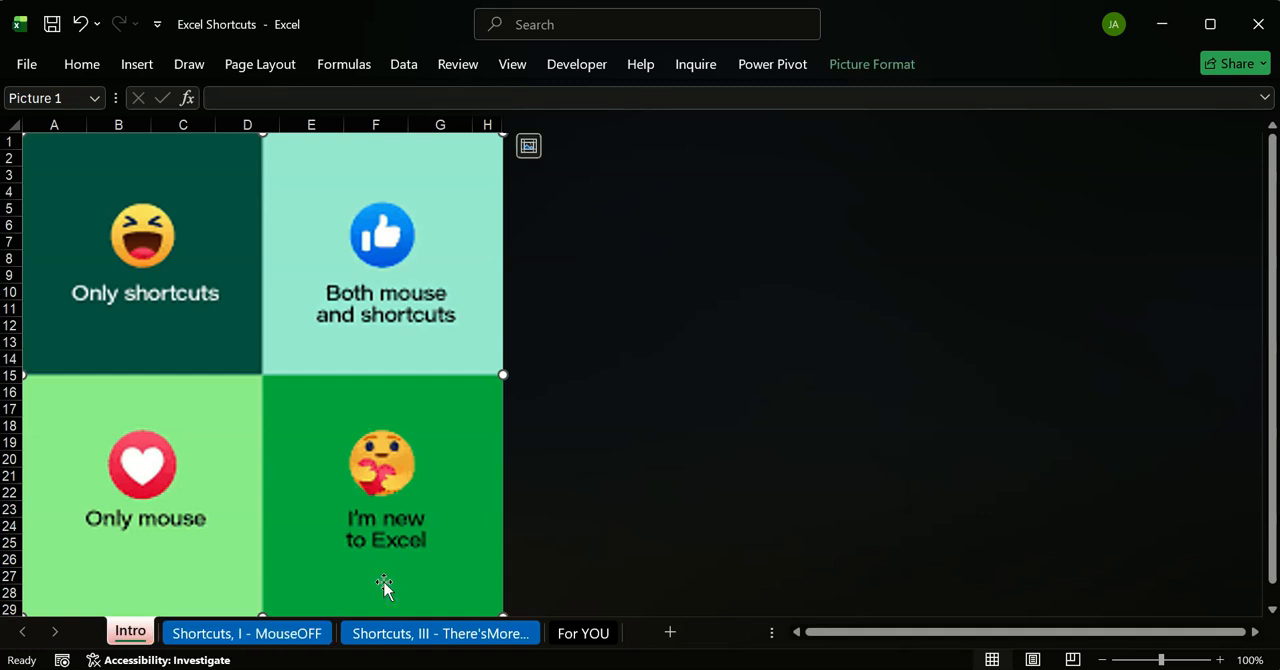
{"action": "key", "text": "ctrl+Page_Down"}
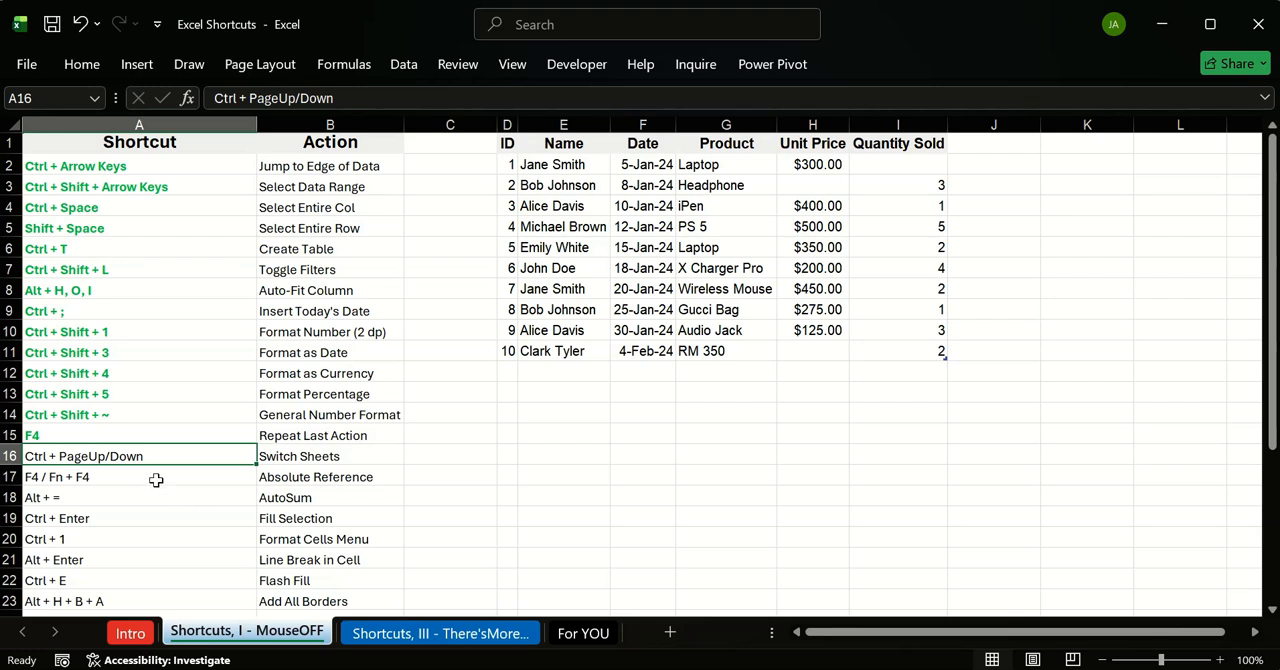
Step: Enter a formula in E14 that multiplies the quantity in I3 by 6
{"action": "left_click", "coordinate": [367, 479]}
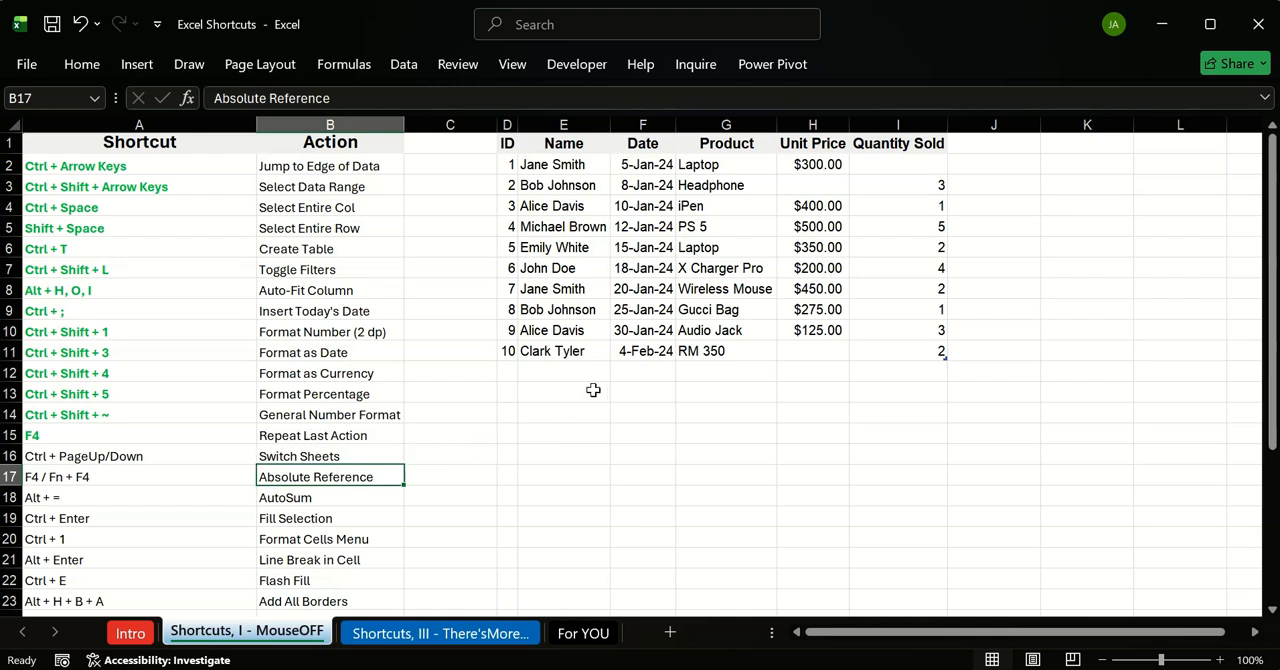
{"action": "left_click", "coordinate": [584, 419]}
{"action": "type", "text": "="}
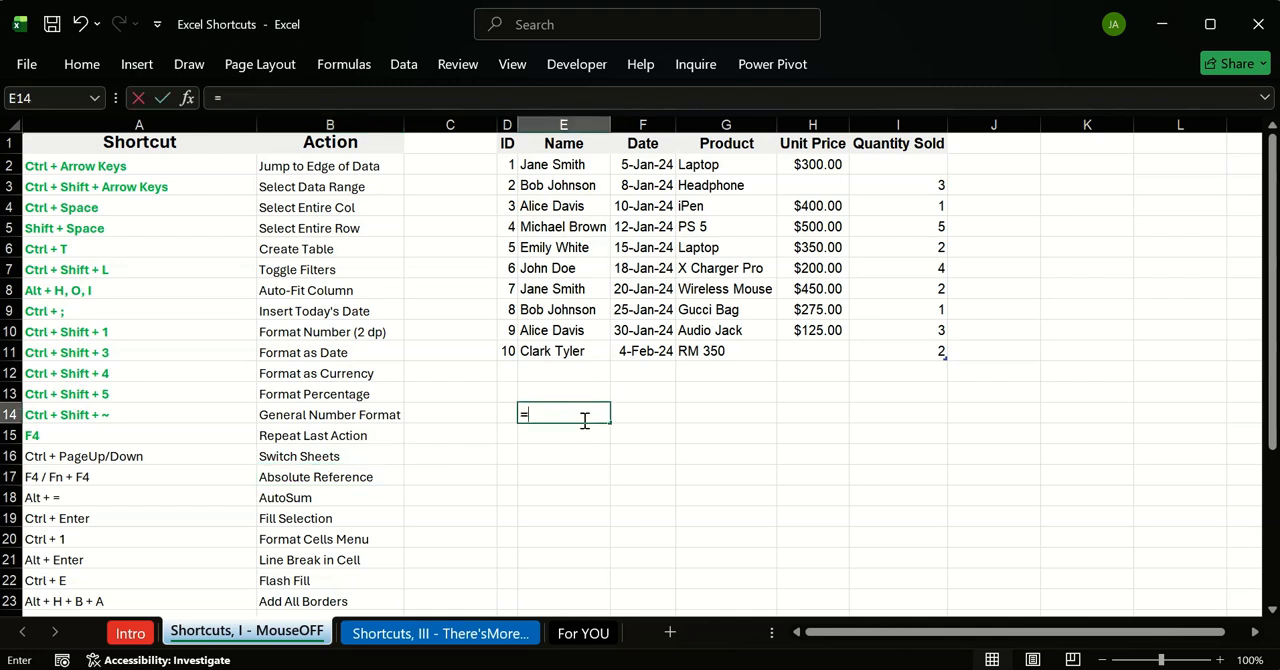
{"action": "left_click", "coordinate": [936, 182]}
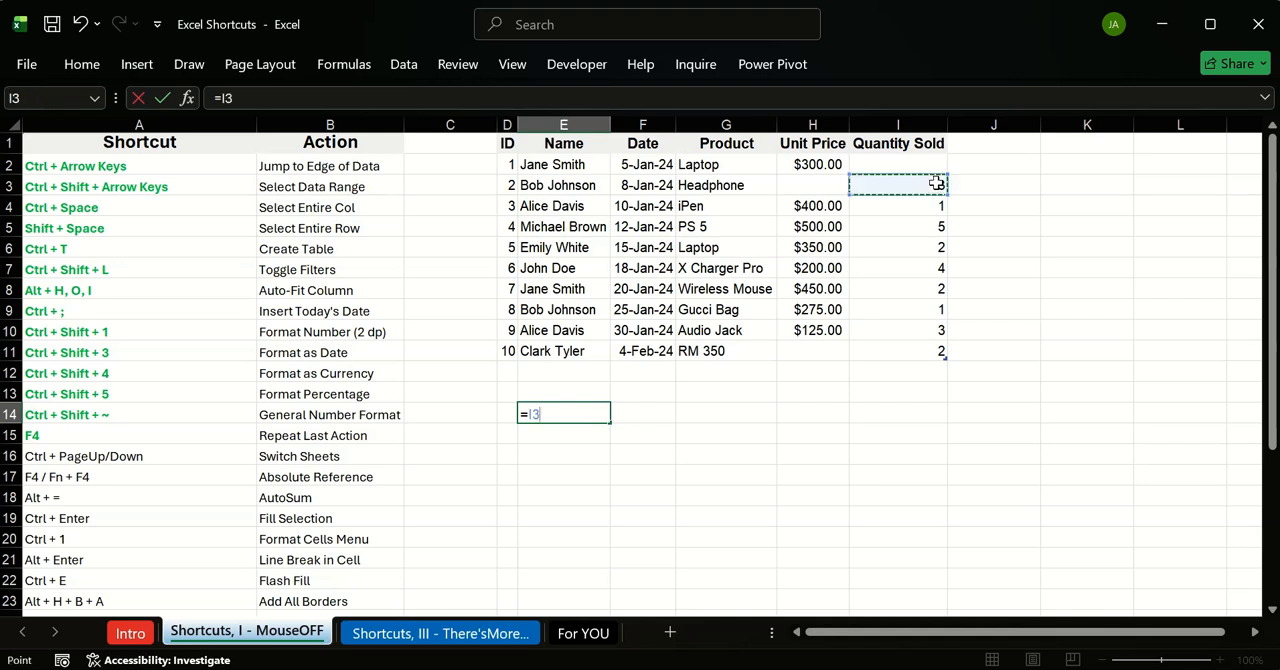
{"action": "type", "text": "*6"}
{"action": "key", "text": "Return"}
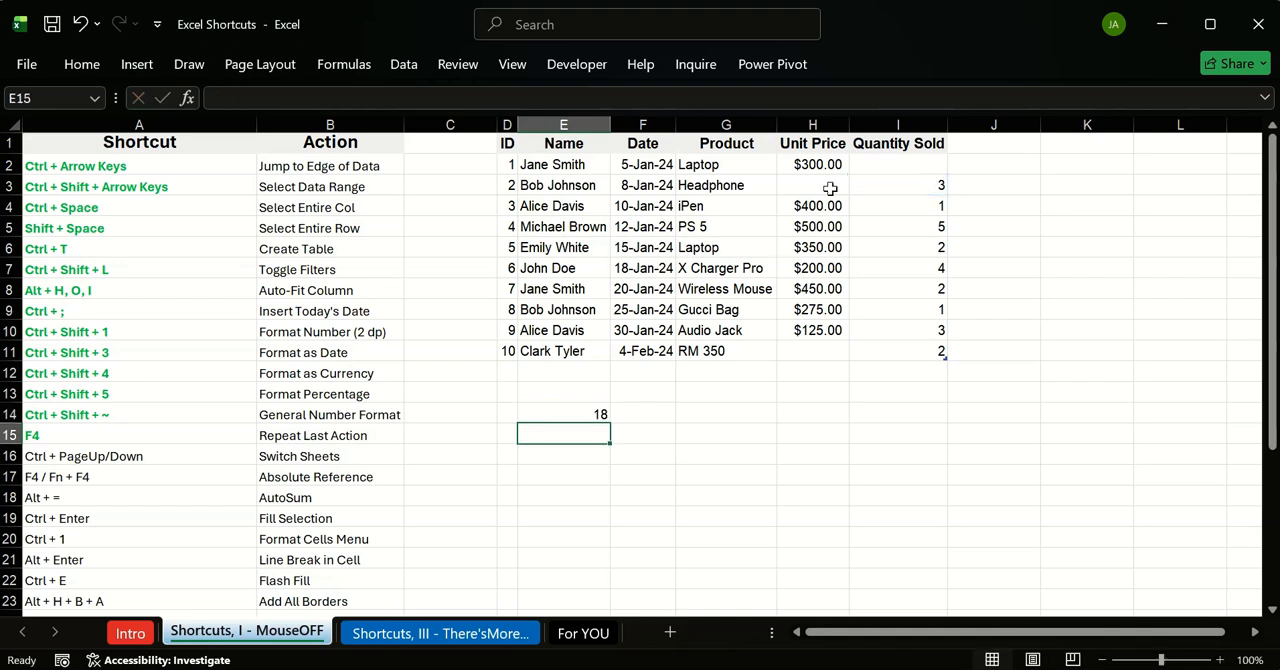
Step: Enter the multiplier 9 in cell H14
{"action": "left_click", "coordinate": [834, 420]}
{"action": "type", "text": "9"}
{"action": "key", "text": "Return"}
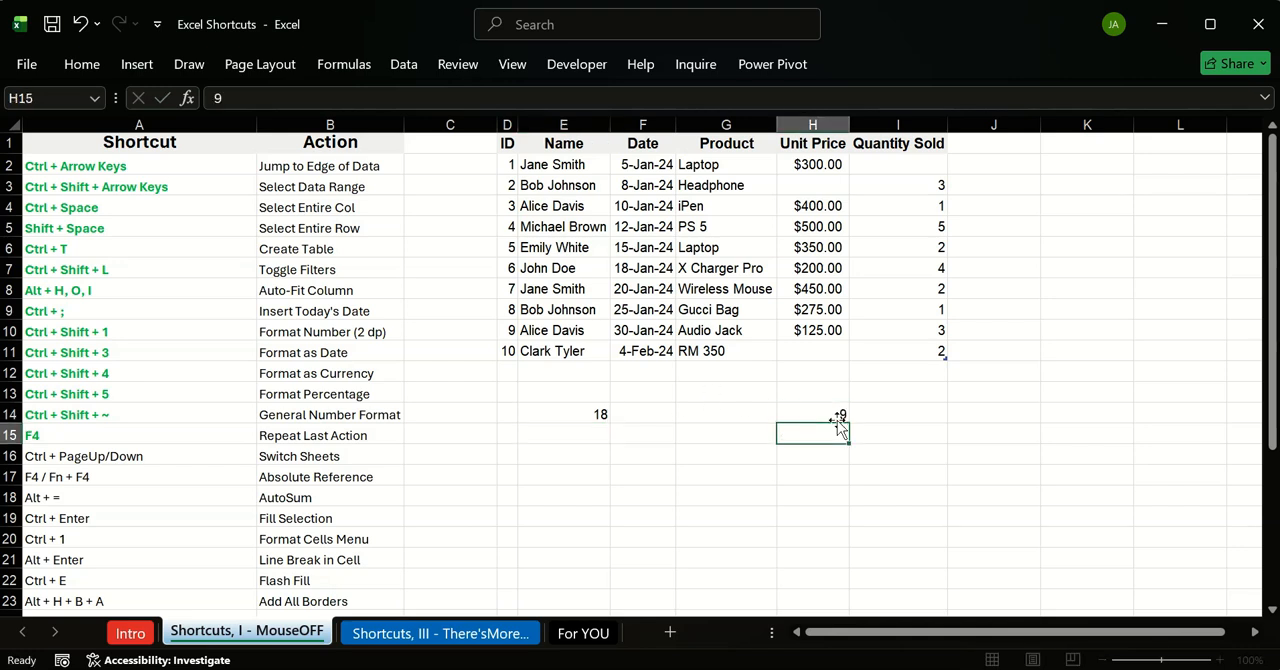
Step: Change the formula in E14 to =I3*H14 and fill it down through E20
{"action": "double_click", "coordinate": [600, 418]}
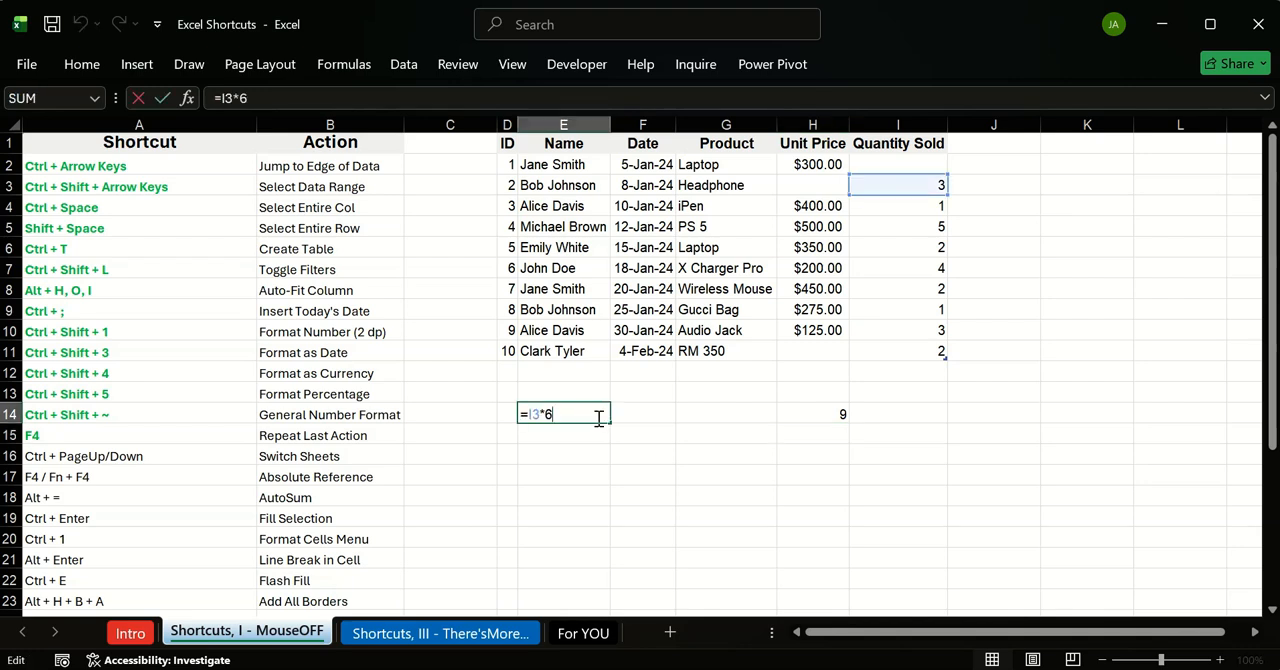
{"action": "key", "text": "BackSpace"}
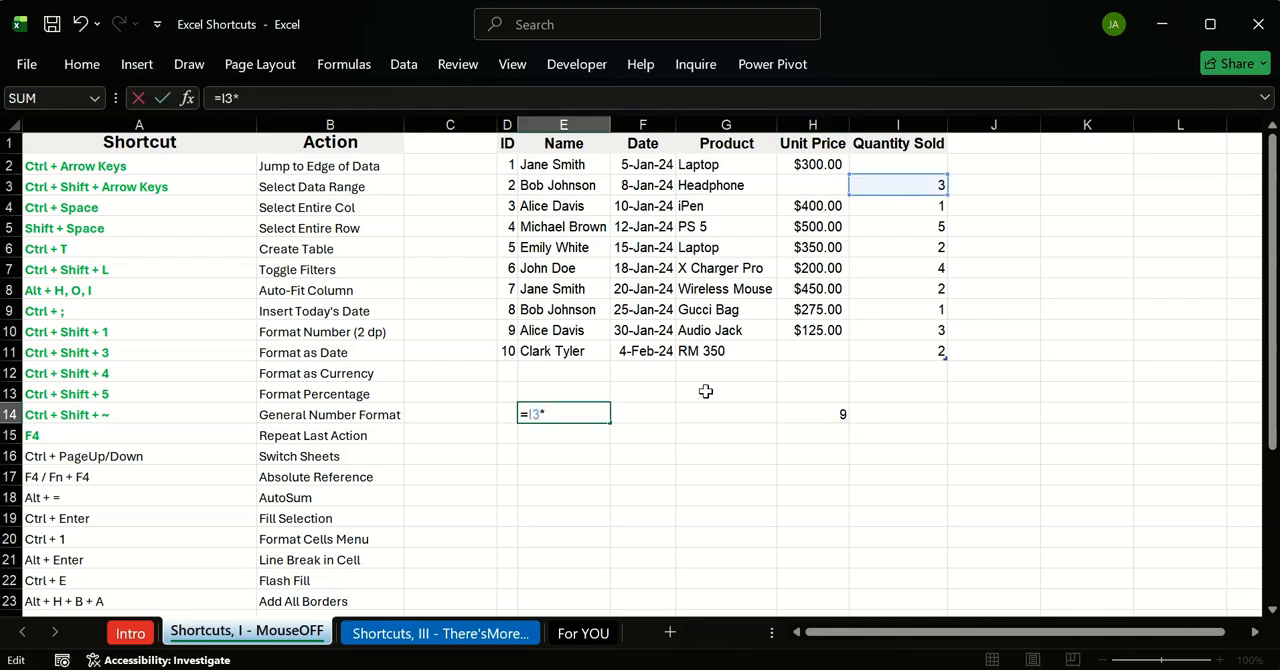
{"action": "left_click", "coordinate": [836, 413]}
{"action": "key", "text": "Return"}
{"action": "left_click_drag", "start_coordinate": [596, 416], "coordinate": [607, 549]}
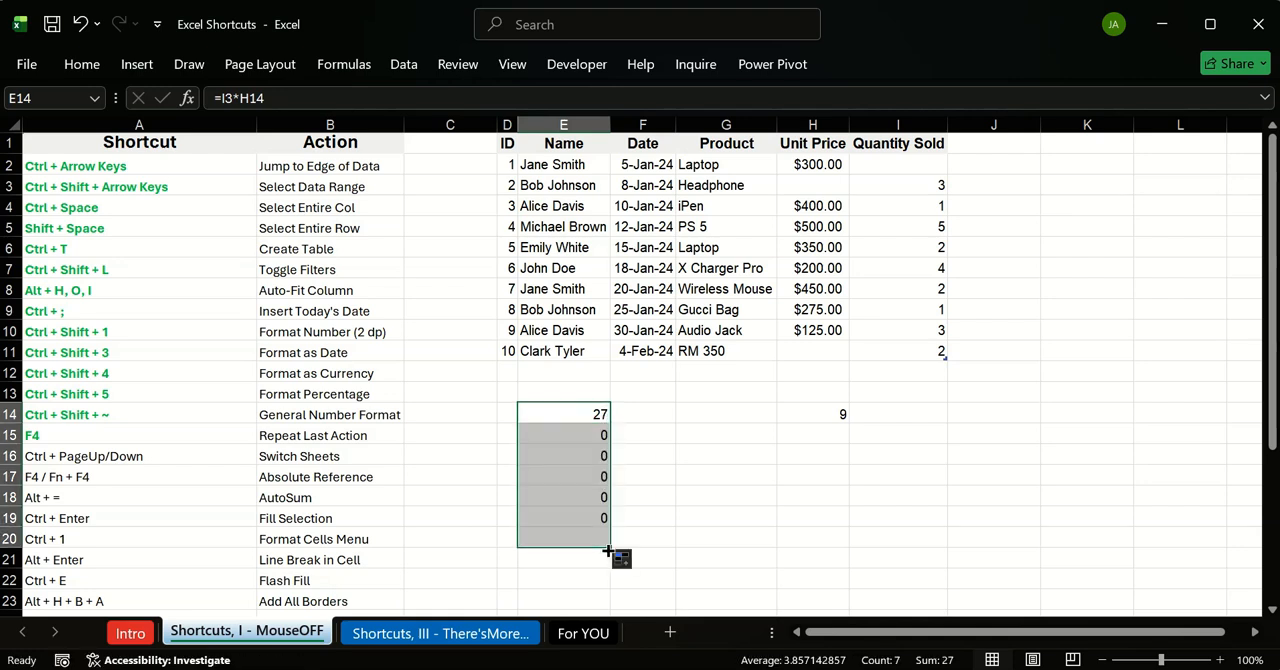
Step: Make the H14 reference in E14's formula absolute, =I3*$H$14, and fill the formula down through E20
{"action": "double_click", "coordinate": [576, 413]}
{"action": "left_click", "coordinate": [564, 414]}
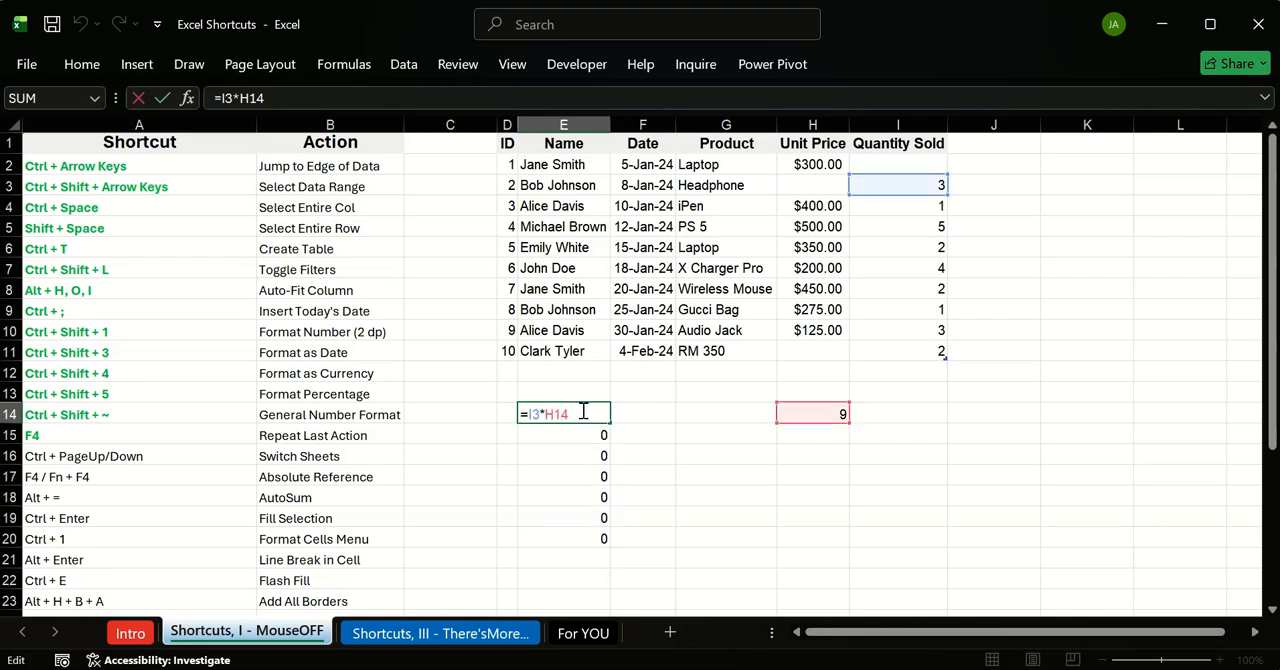
{"action": "key", "text": "F4"}
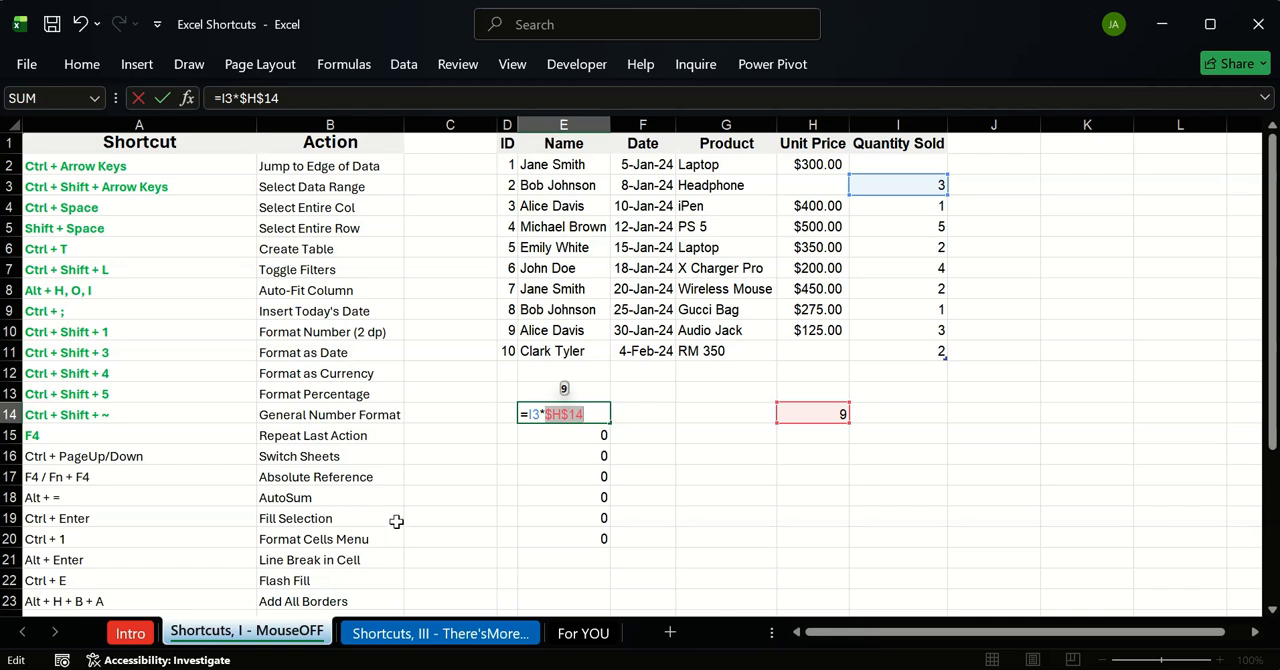
{"action": "key", "text": "Return"}
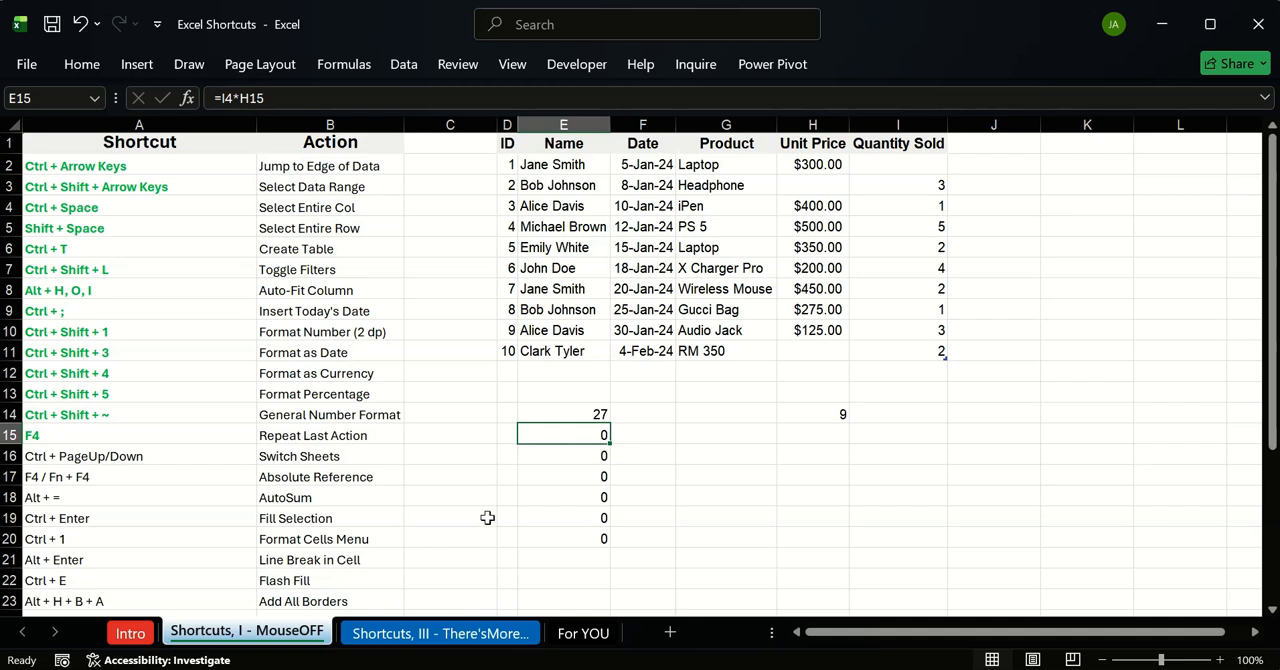
{"action": "left_click", "coordinate": [598, 414]}
{"action": "double_click", "coordinate": [612, 422]}
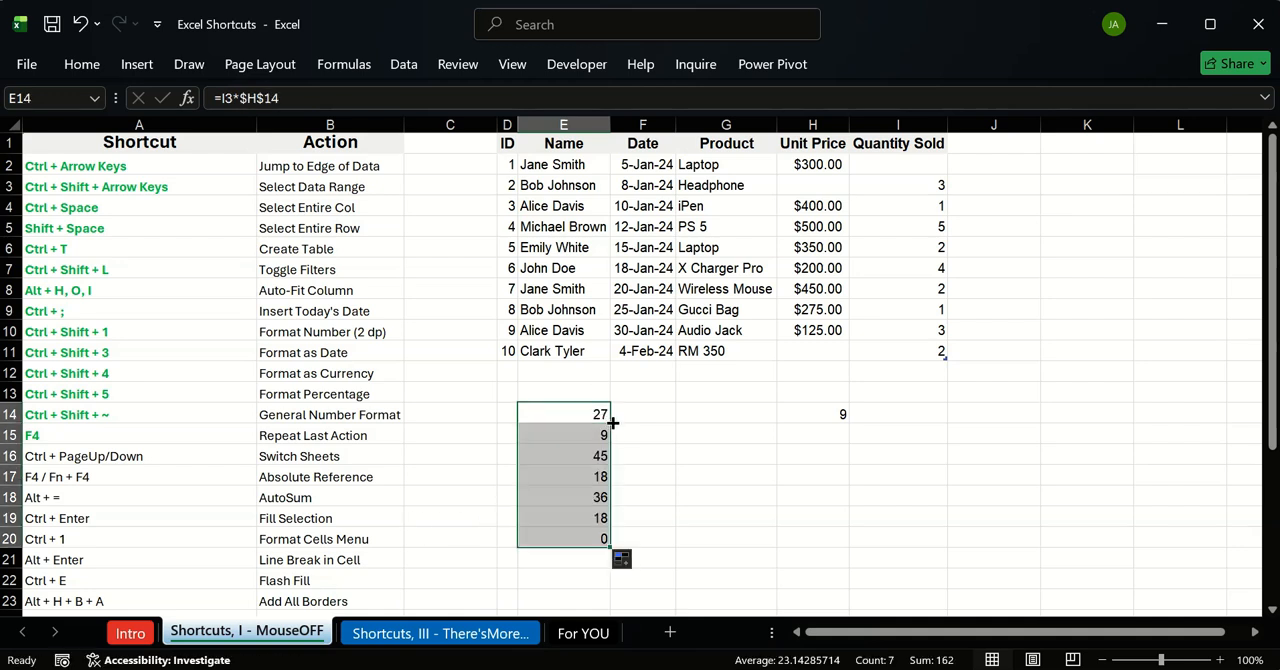
Step: Clear the formulas in E14:E20 and the multiplier in H14
{"action": "key", "text": "Delete"}
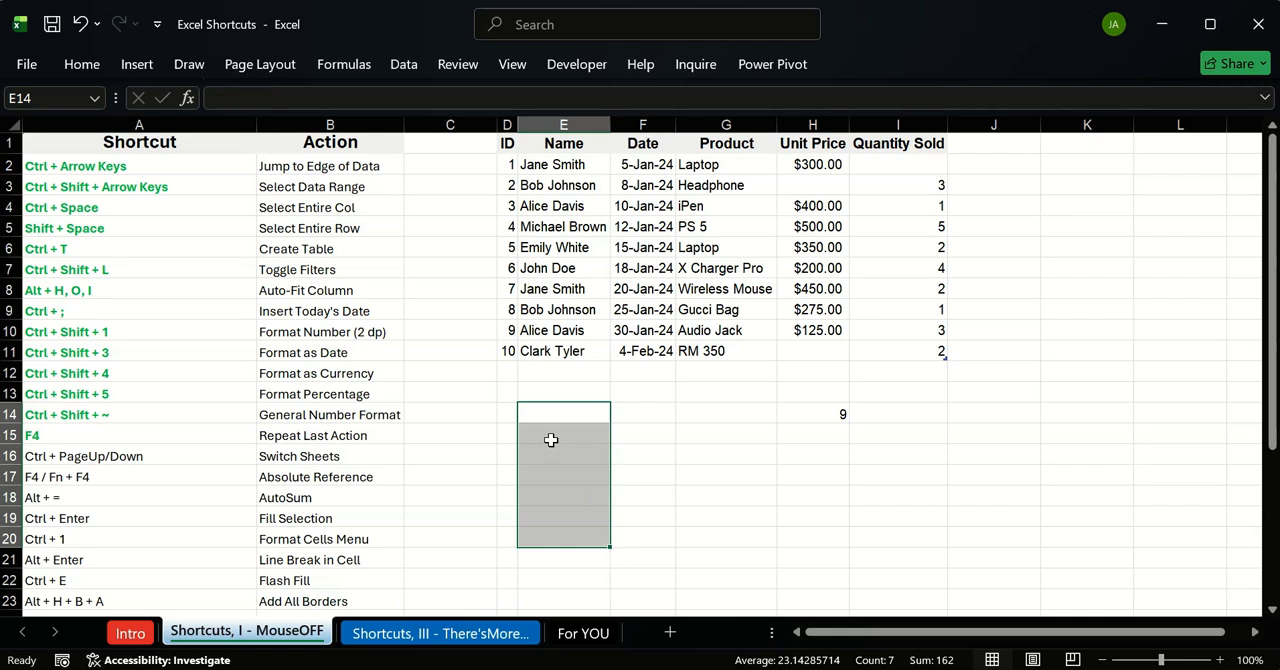
{"action": "left_click", "coordinate": [668, 441]}
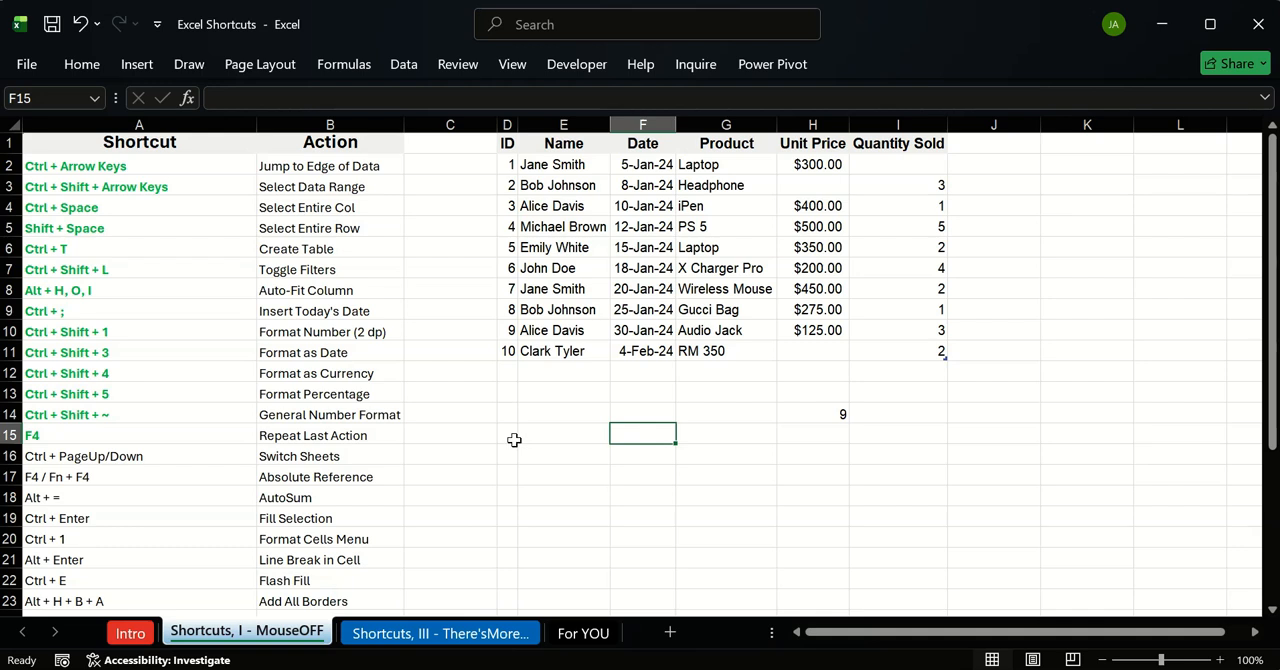
{"action": "left_click", "coordinate": [836, 416]}
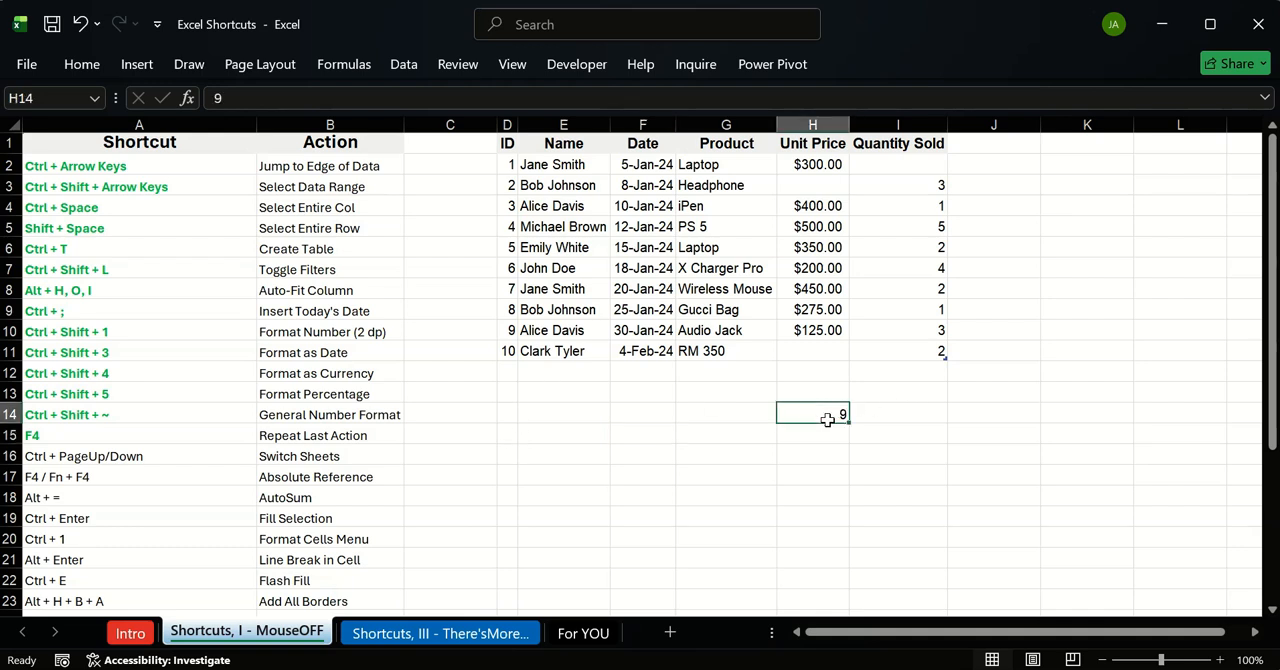
Step: Insert an AutoSum of the Unit Price column in H12, directly below the sales table
{"action": "left_click", "coordinate": [163, 457]}
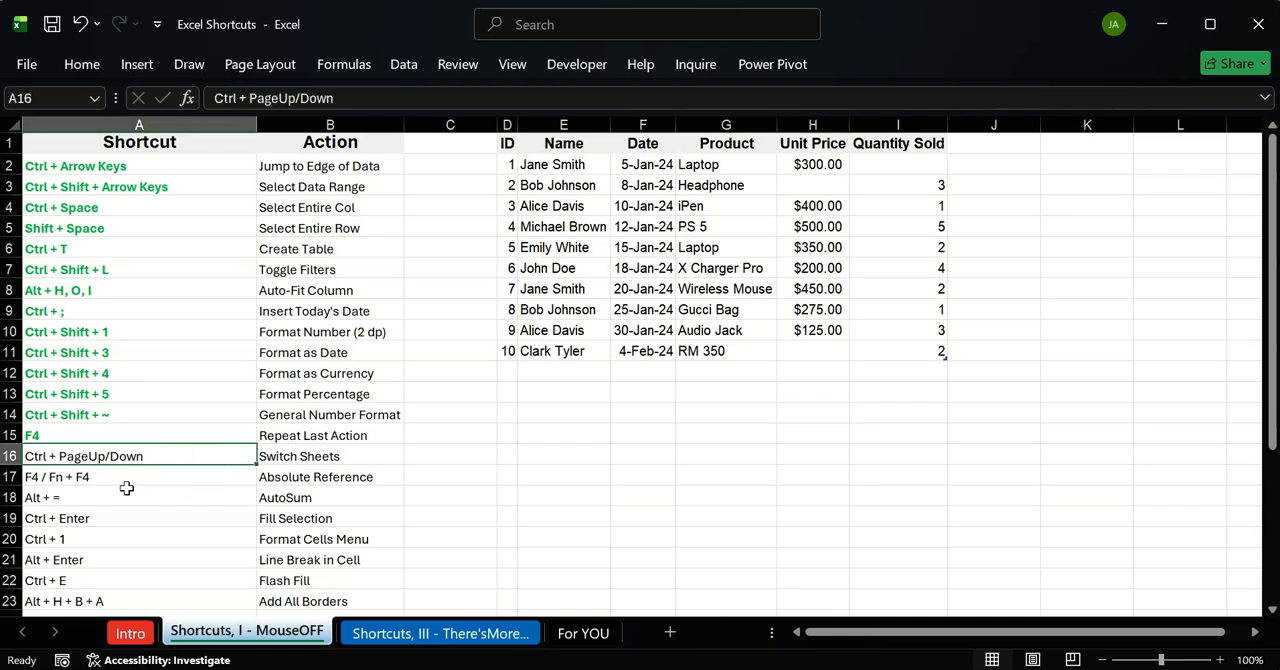
{"action": "left_click", "coordinate": [161, 479]}
{"action": "left_click", "coordinate": [128, 500]}
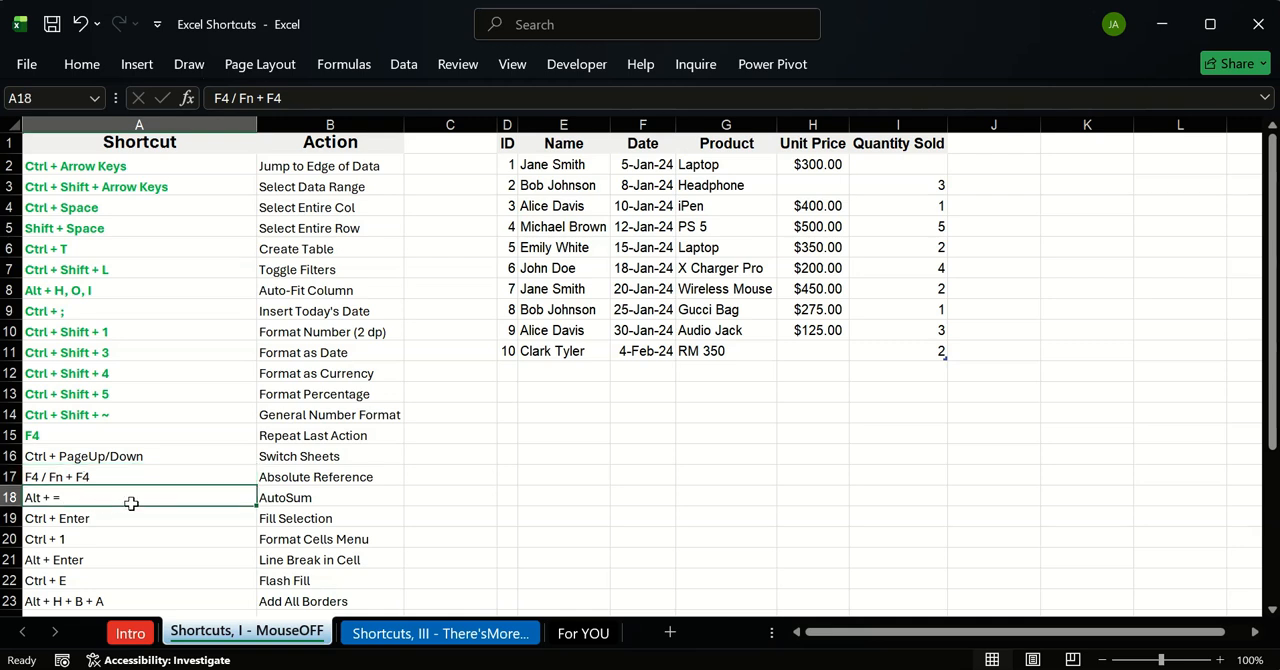
{"action": "left_click", "coordinate": [817, 370]}
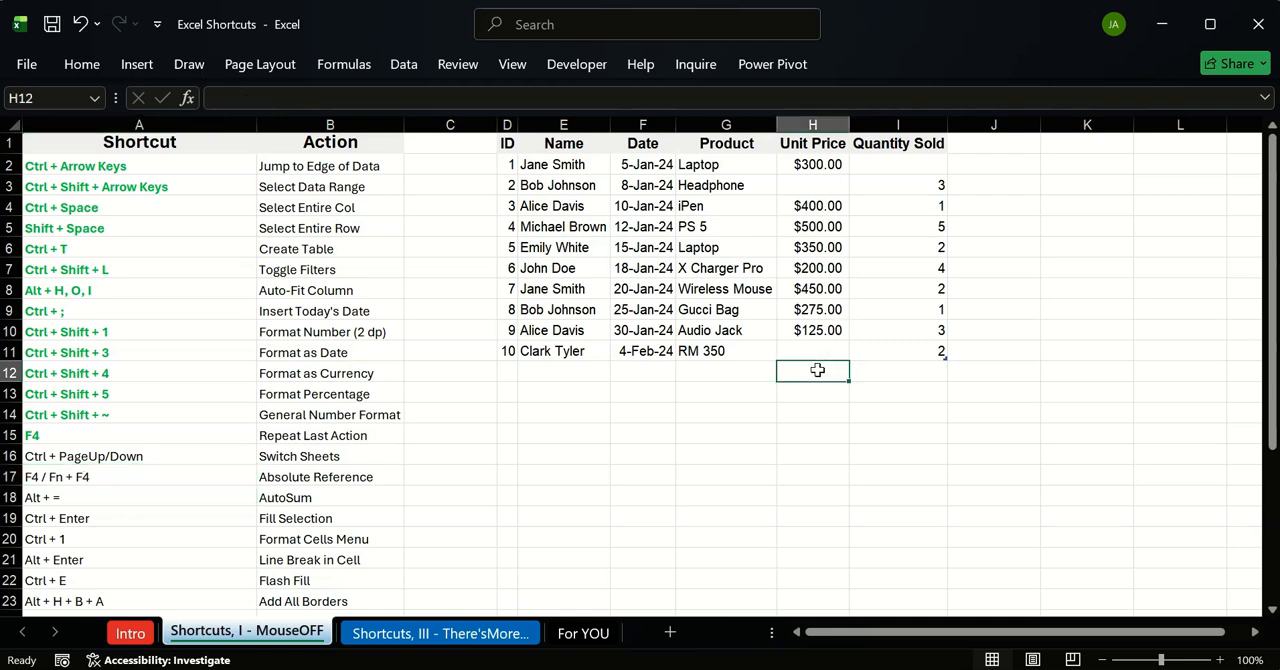
{"action": "key", "text": "alt+equal"}
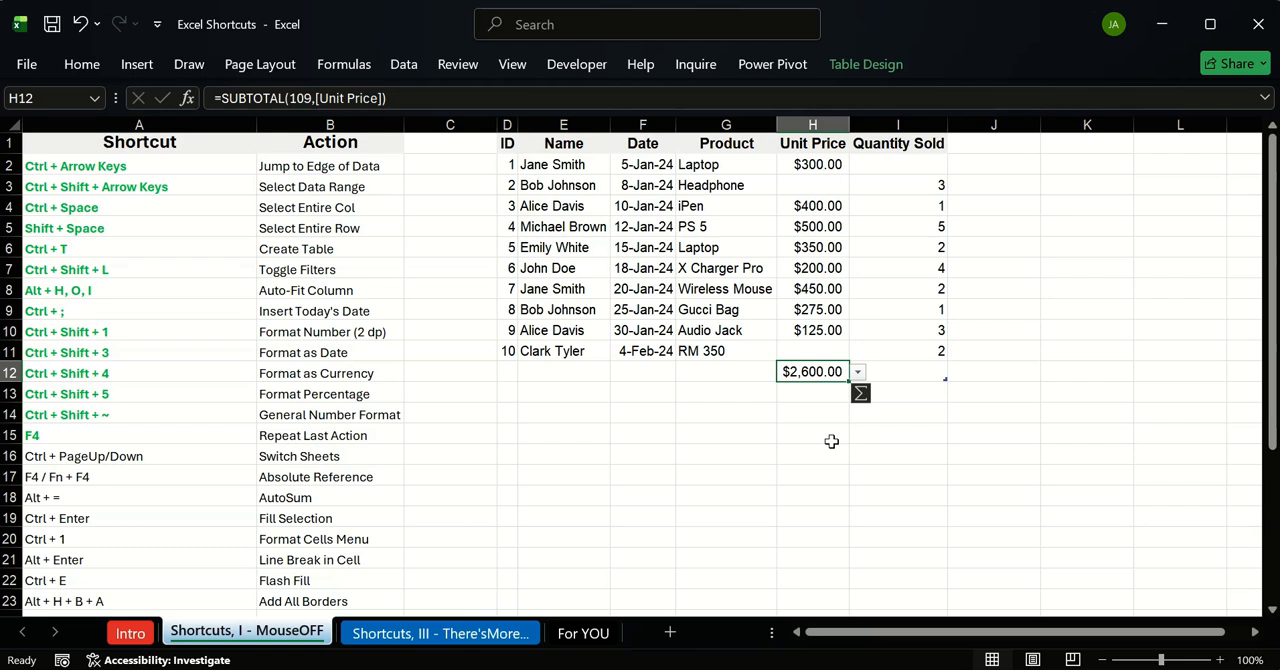
Step: Remove the AutoSum total from H12, undo the table's extension, and clear the multiplier in H14
{"action": "key", "text": "Delete"}
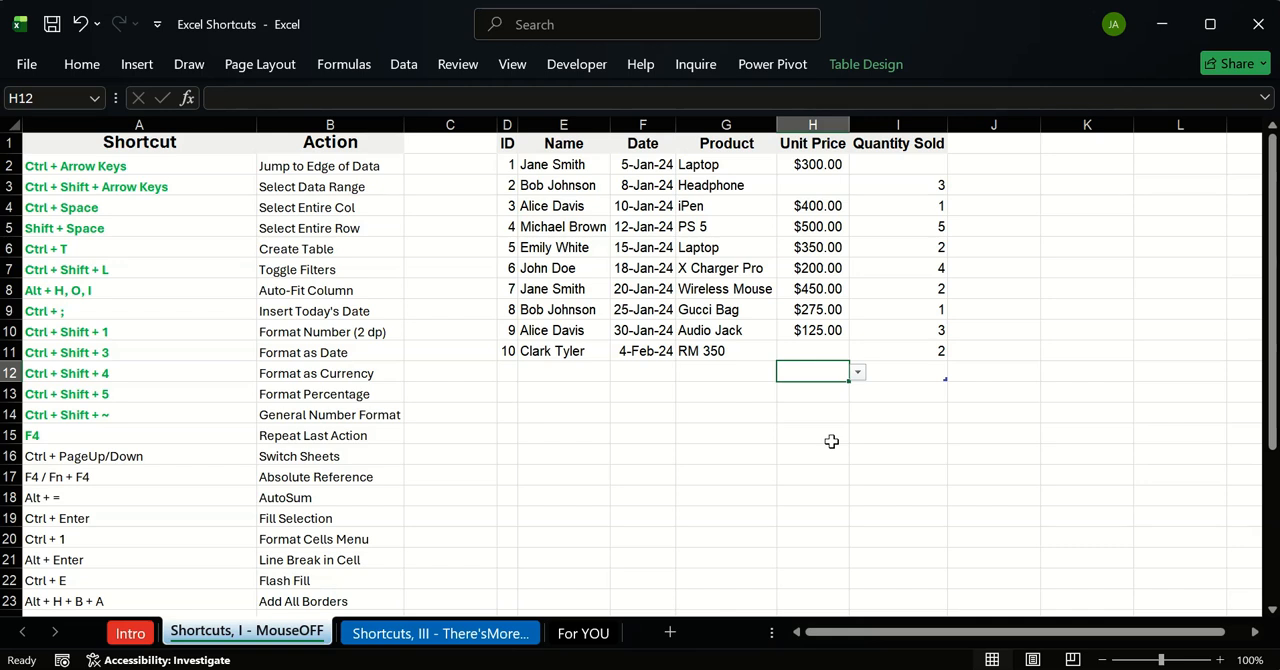
{"action": "key", "text": "ctrl+z"}
{"action": "key", "text": "ctrl+z"}
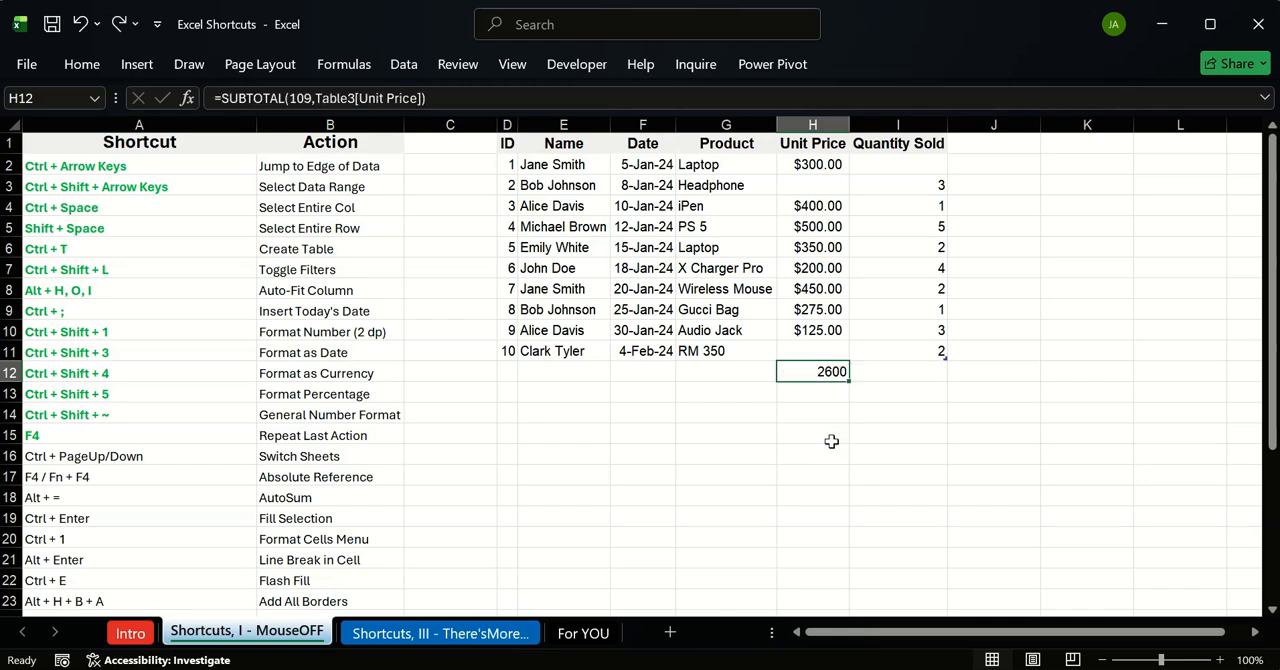
{"action": "key", "text": "Delete"}
{"action": "type", "text": "z"}
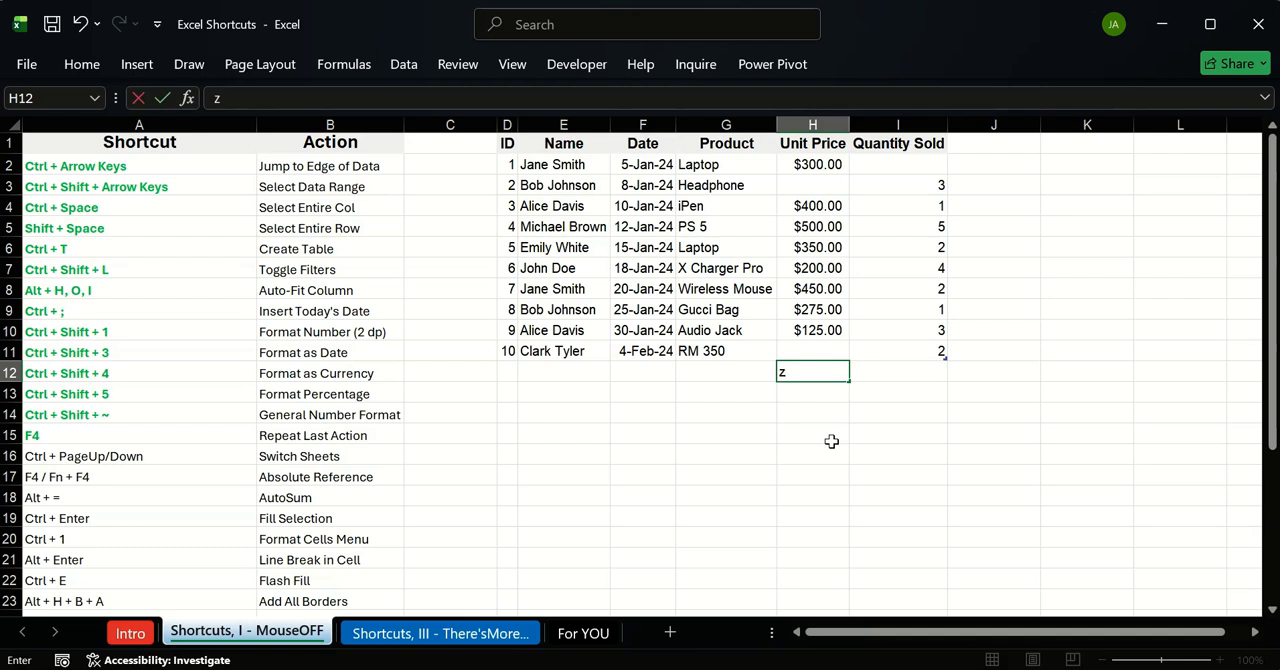
{"action": "key", "text": "Escape"}
{"action": "key", "text": "ctrl+z"}
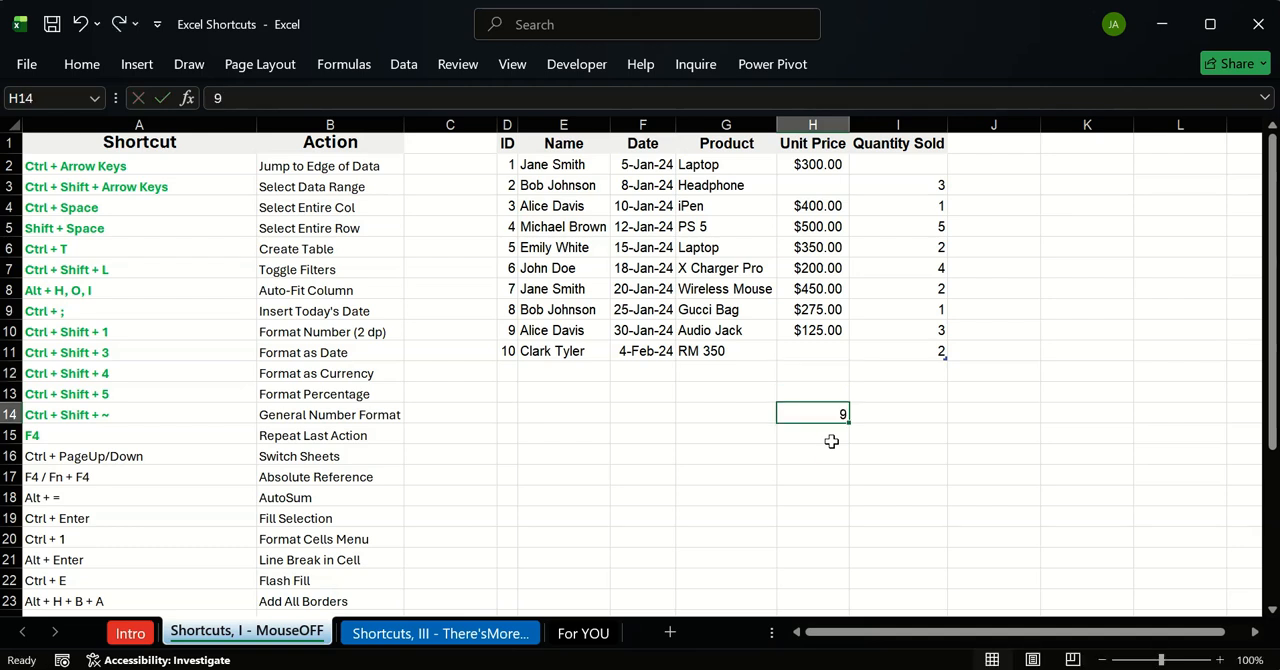
{"action": "key", "text": "Delete"}
Step: Examine the AutoSum function options with H12 selected, close them without choosing one, and hide the ribbon commands
{"action": "left_click", "coordinate": [813, 375]}
{"action": "left_click", "coordinate": [83, 66]}
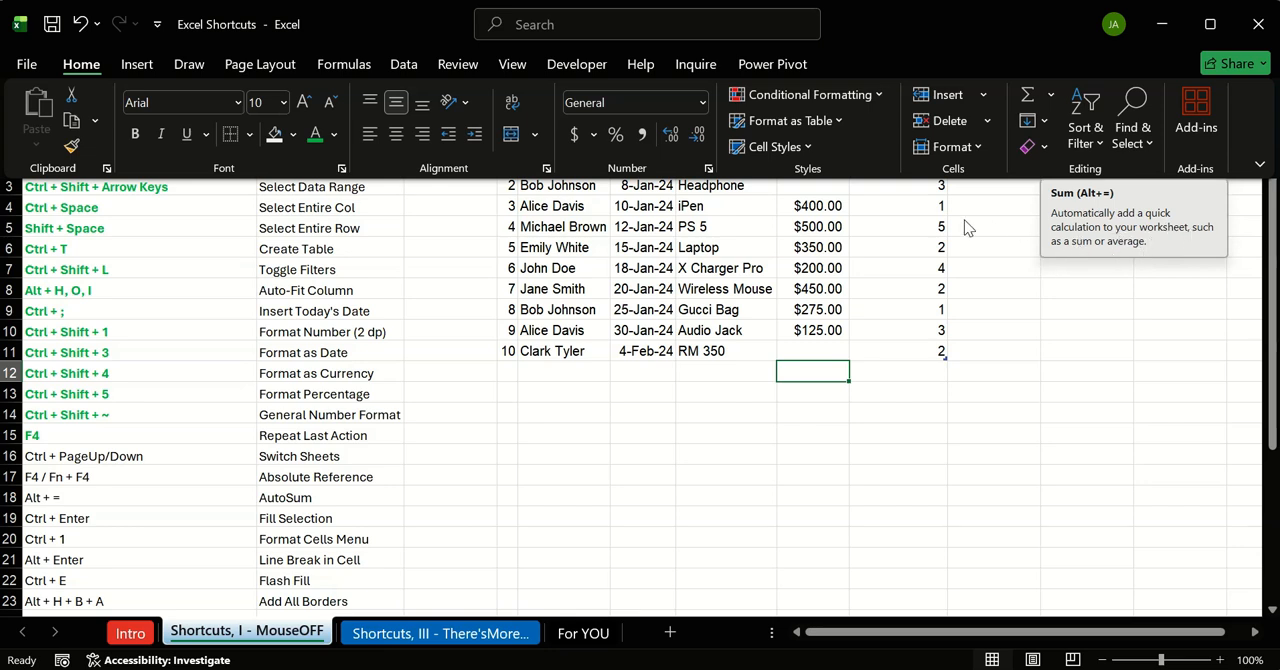
{"action": "left_click", "coordinate": [1048, 95]}
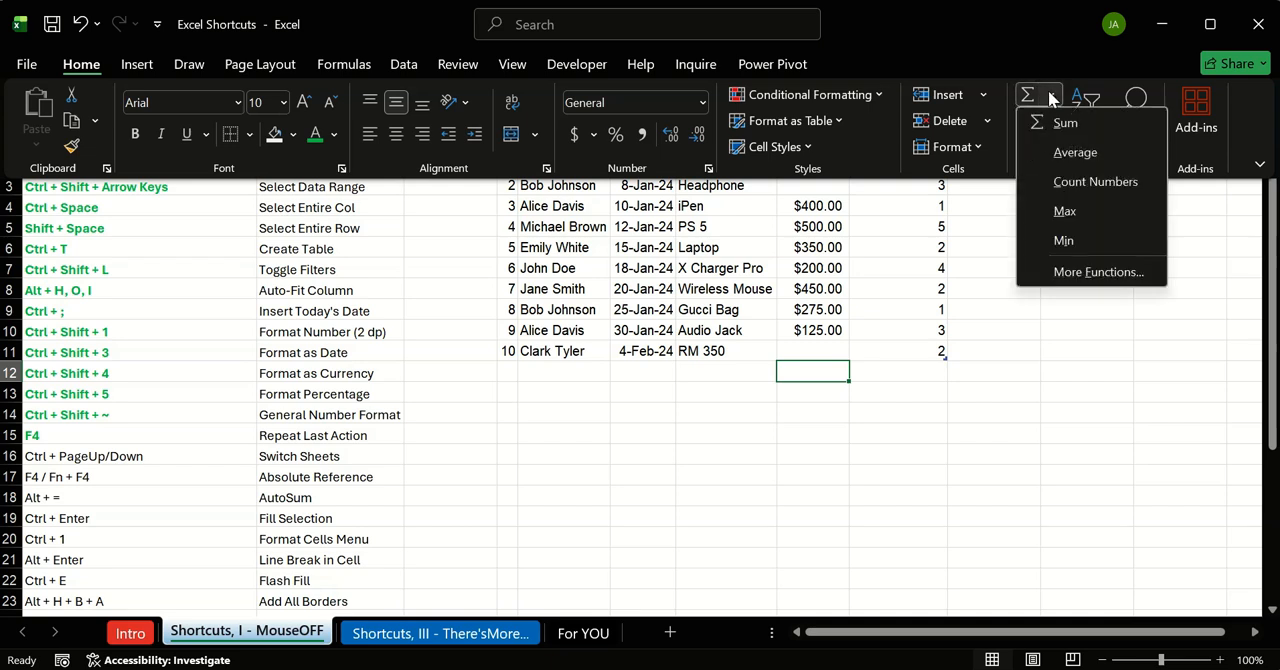
{"action": "key", "text": "Escape"}
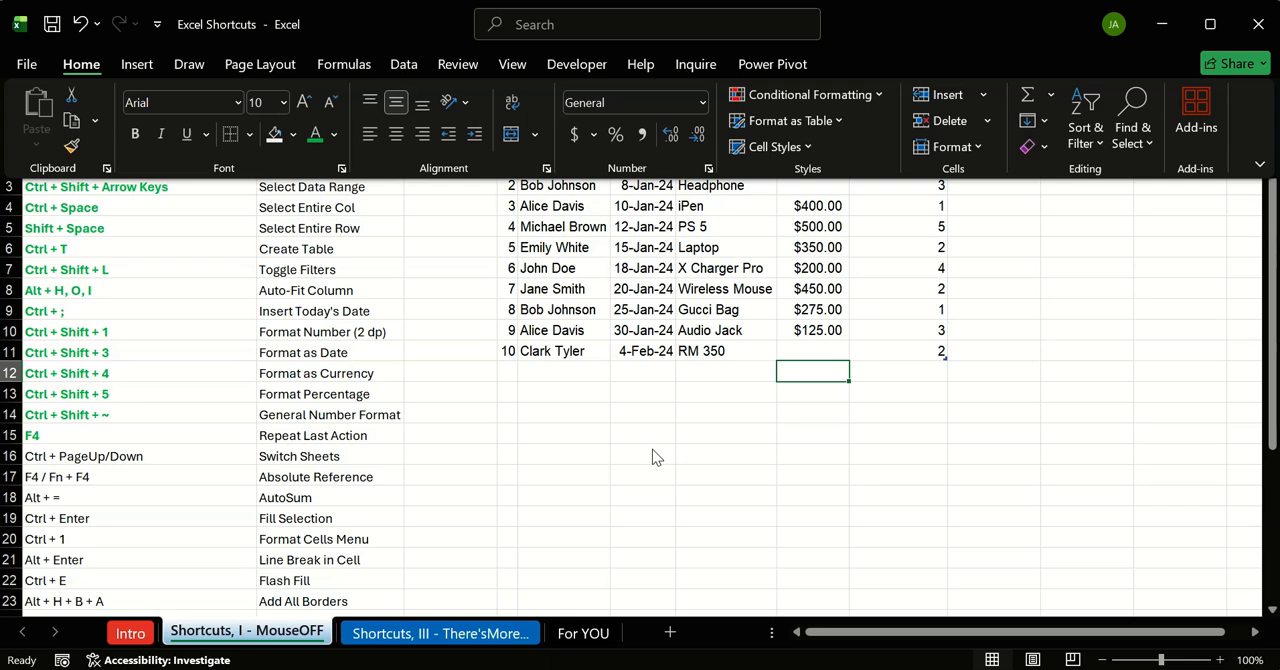
{"action": "key", "text": "ctrl+F1"}
{"action": "left_click", "coordinate": [477, 434]}
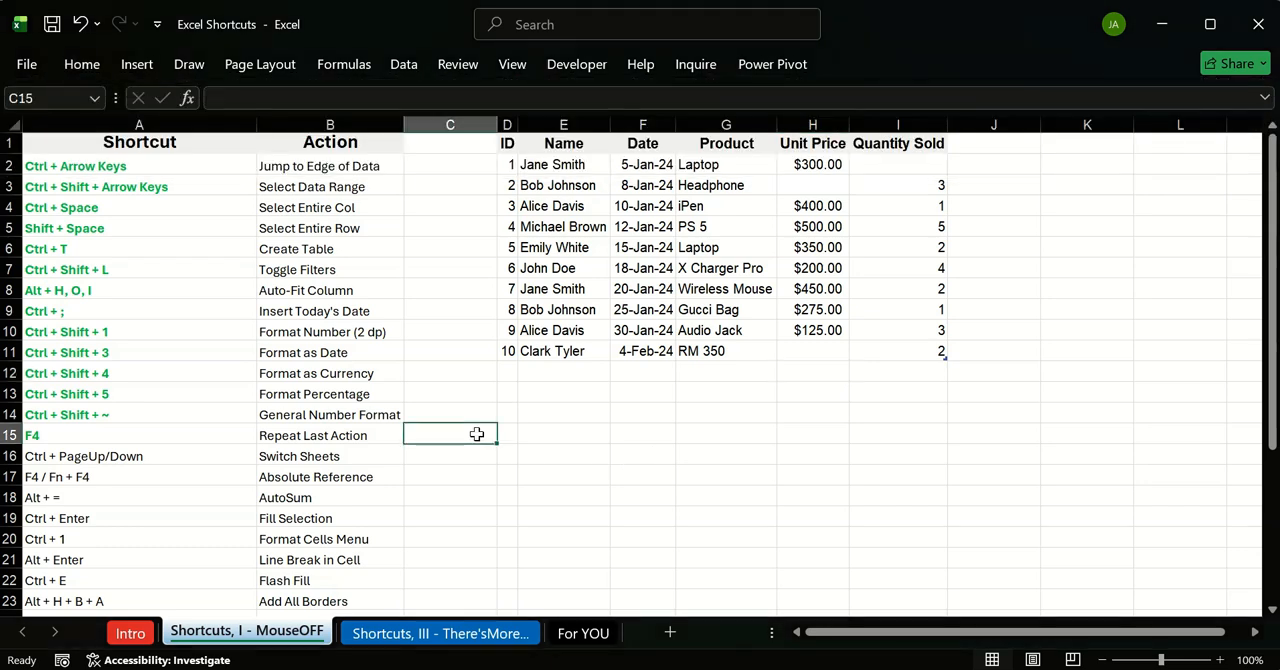
{"action": "left_click", "coordinate": [74, 518]}
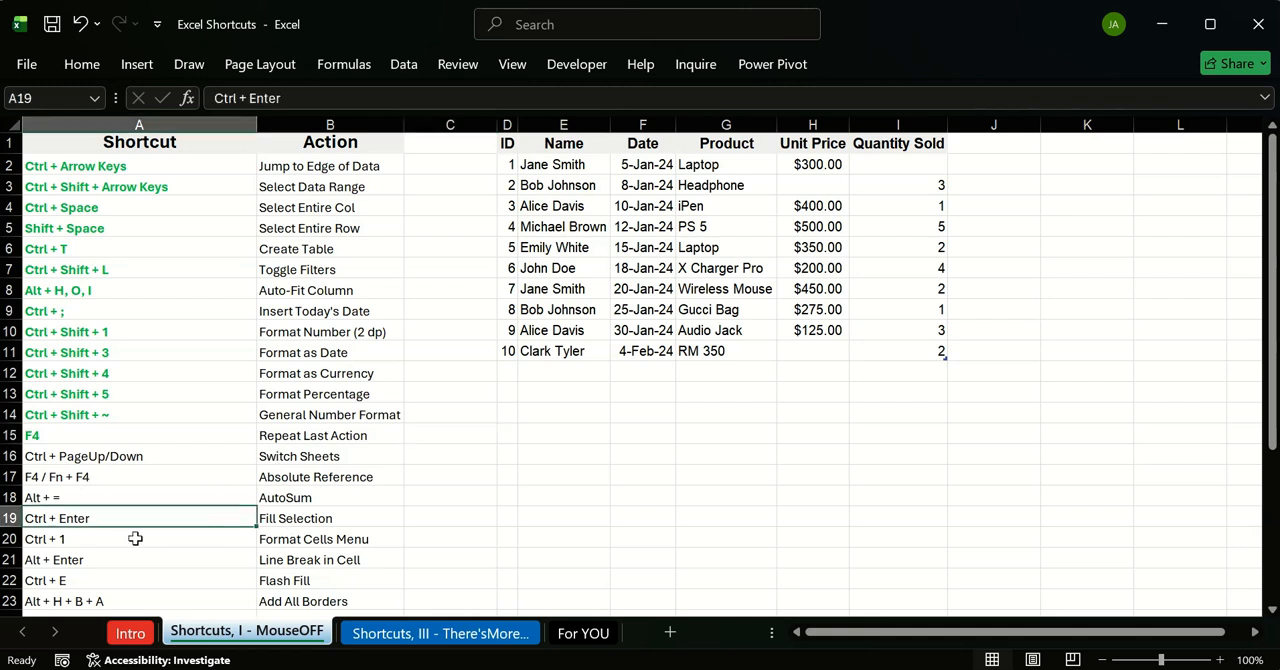
{"action": "left_click", "coordinate": [634, 194]}
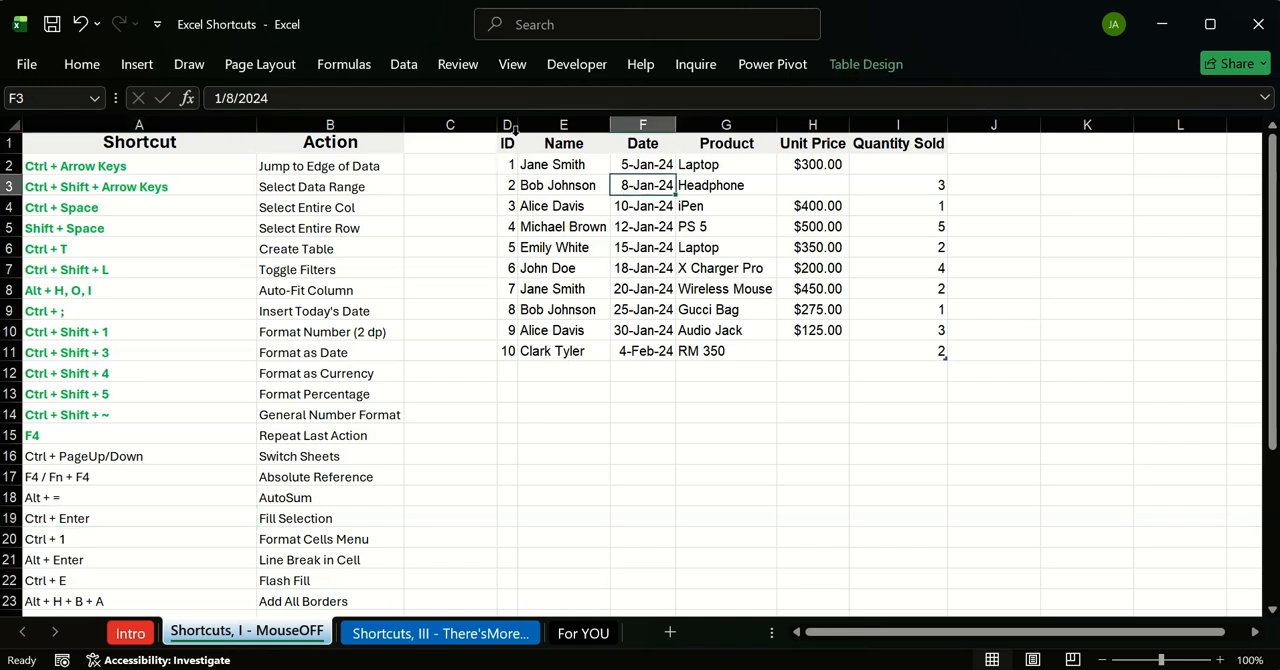
{"action": "left_click_drag", "start_coordinate": [507, 143], "coordinate": [912, 345]}
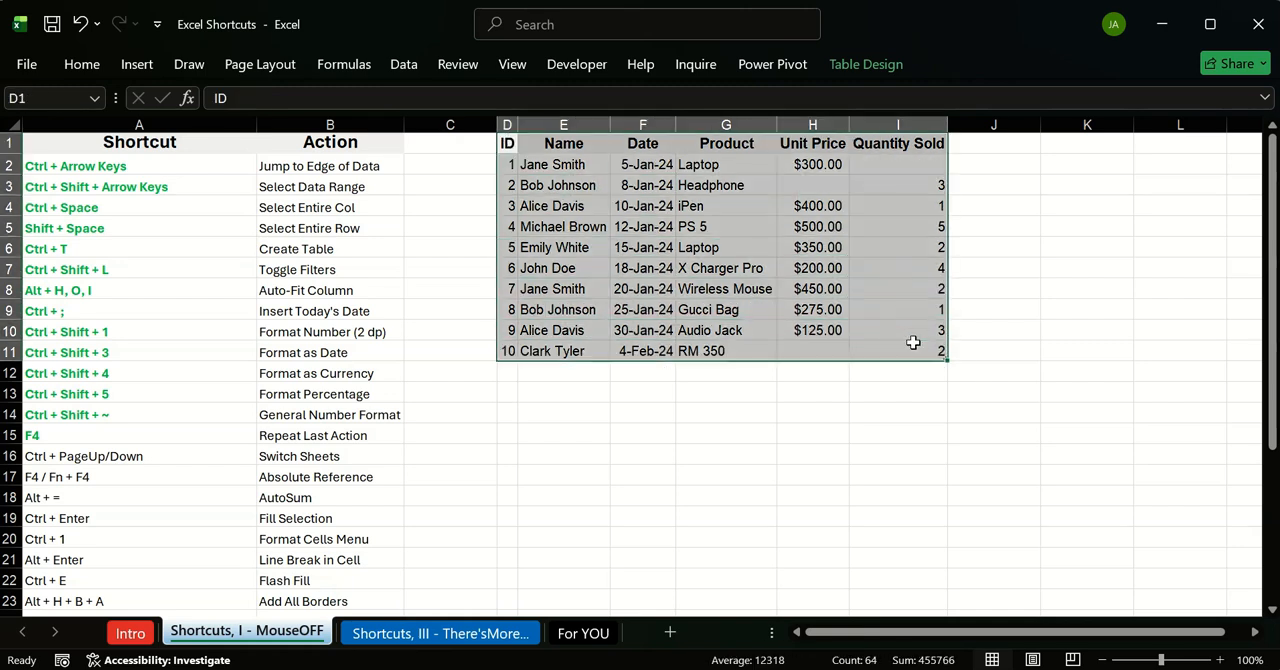
{"action": "left_click", "coordinate": [551, 168]}
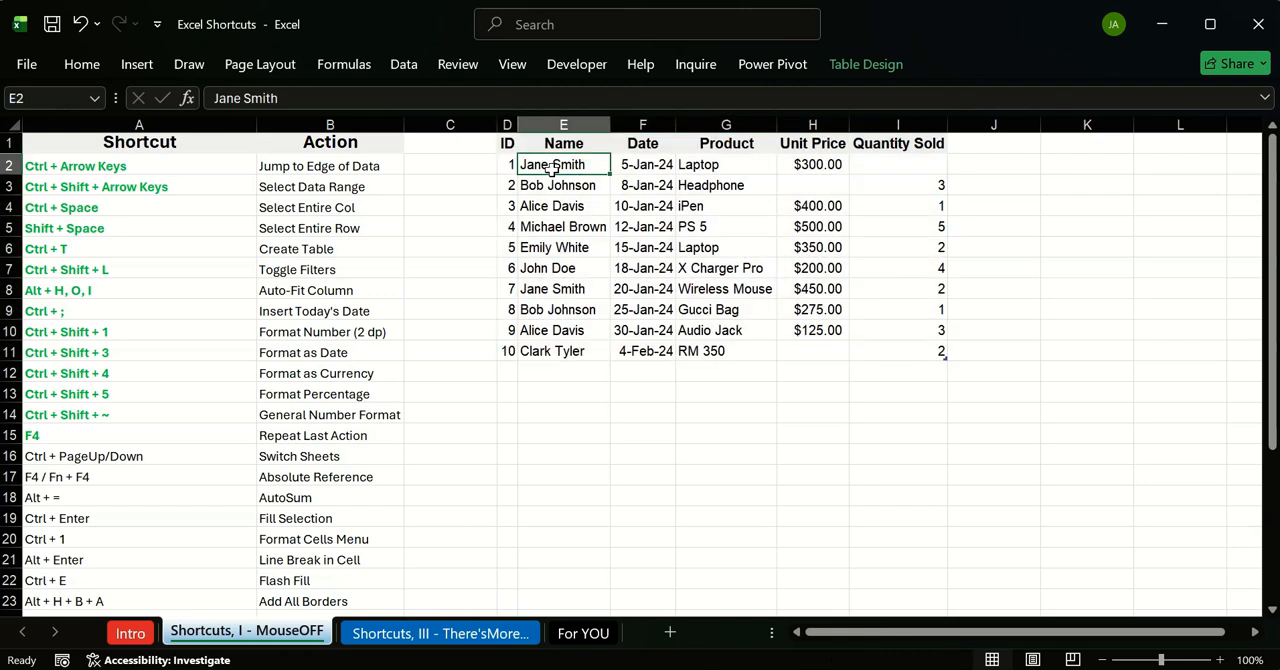
{"action": "left_click", "coordinate": [620, 206]}
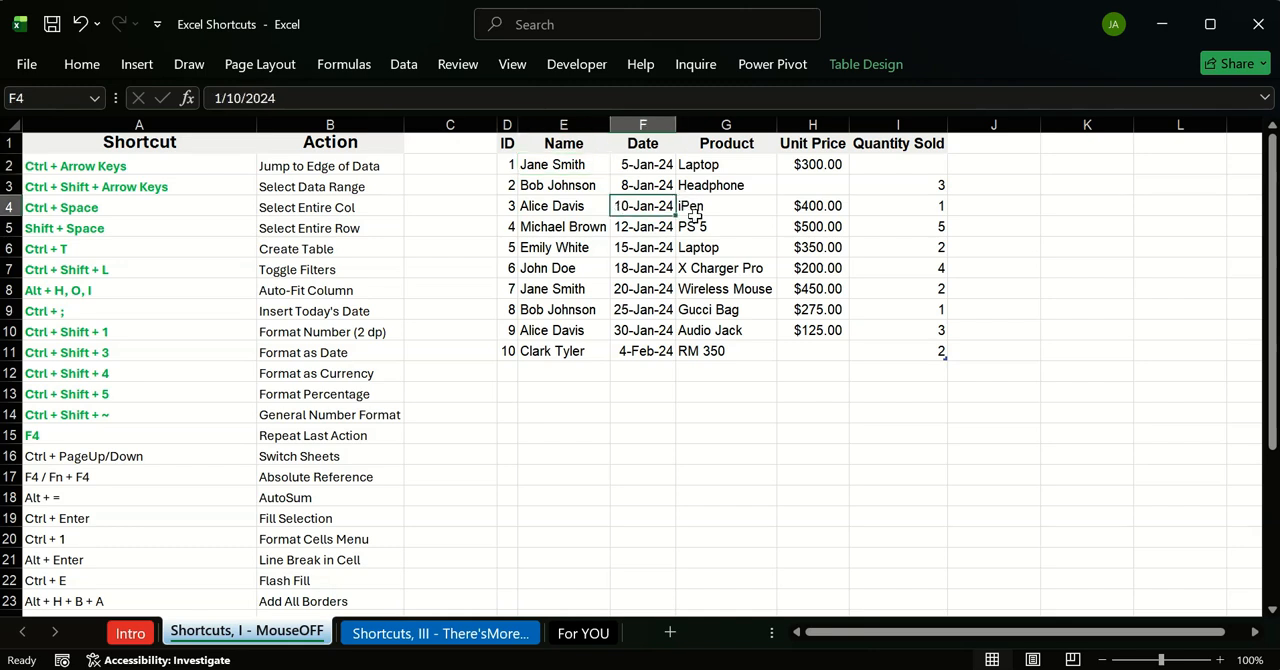
Step: Select only the blank cells within the sales table's data using Go To Special
{"action": "key", "text": "ctrl+a"}
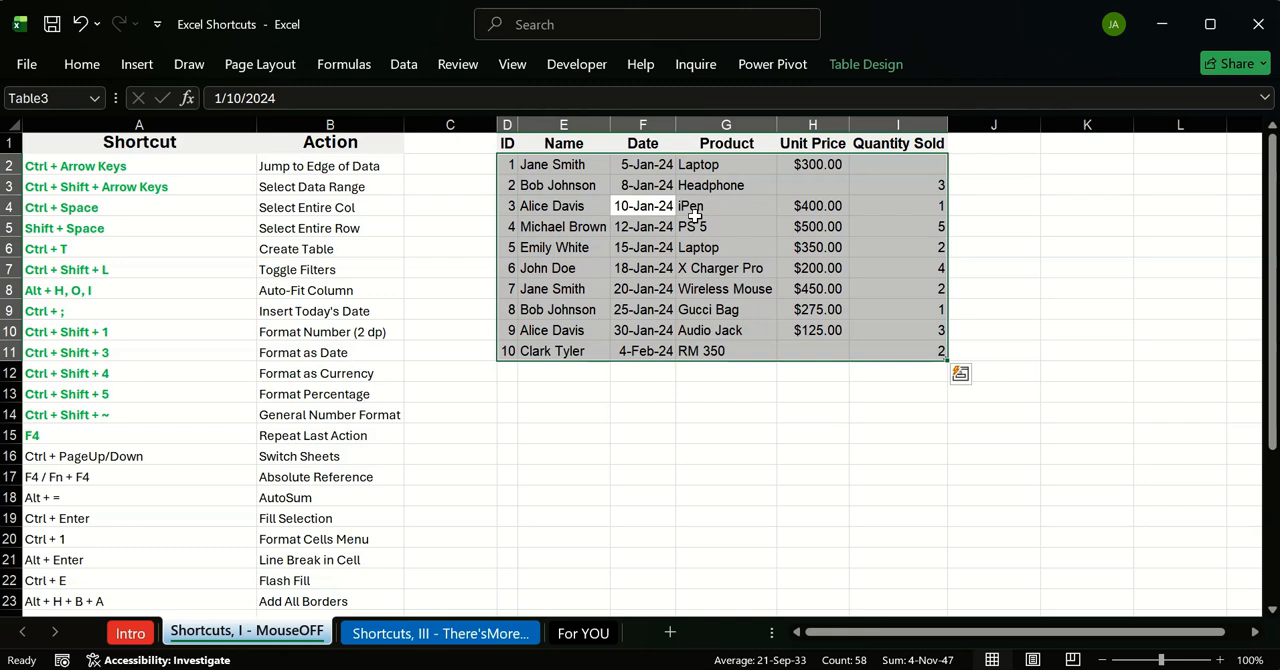
{"action": "key", "text": "ctrl+f"}
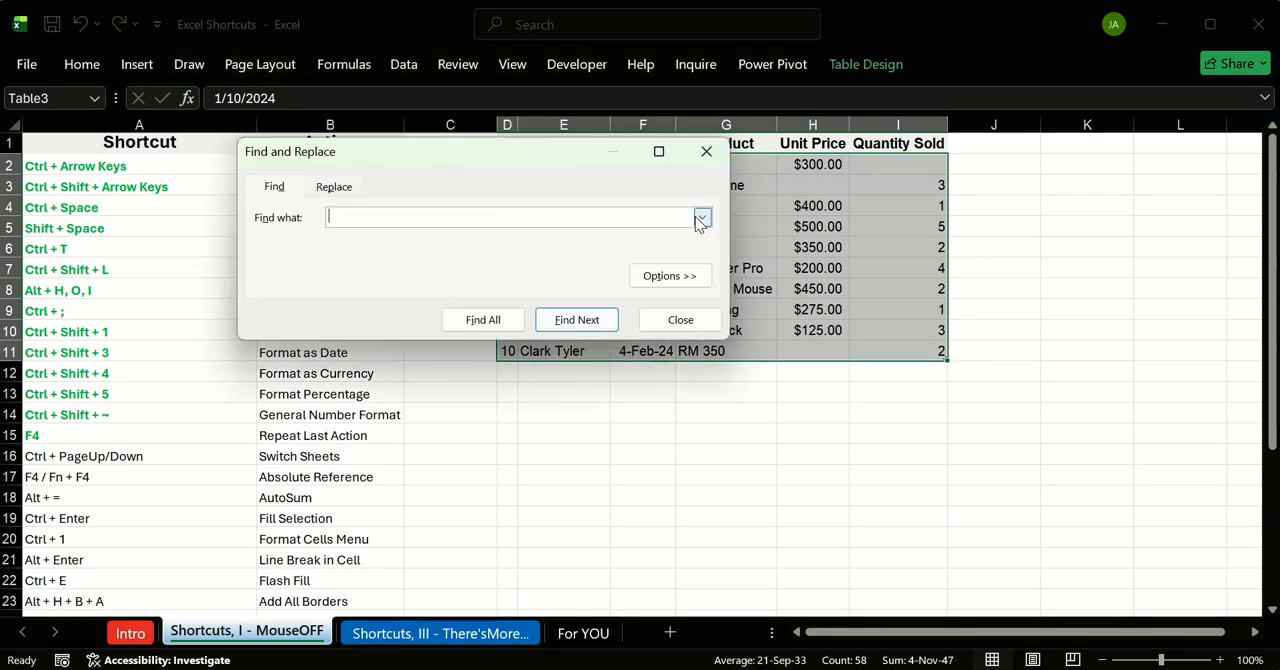
{"action": "left_click", "coordinate": [706, 151]}
{"action": "left_click", "coordinate": [90, 62]}
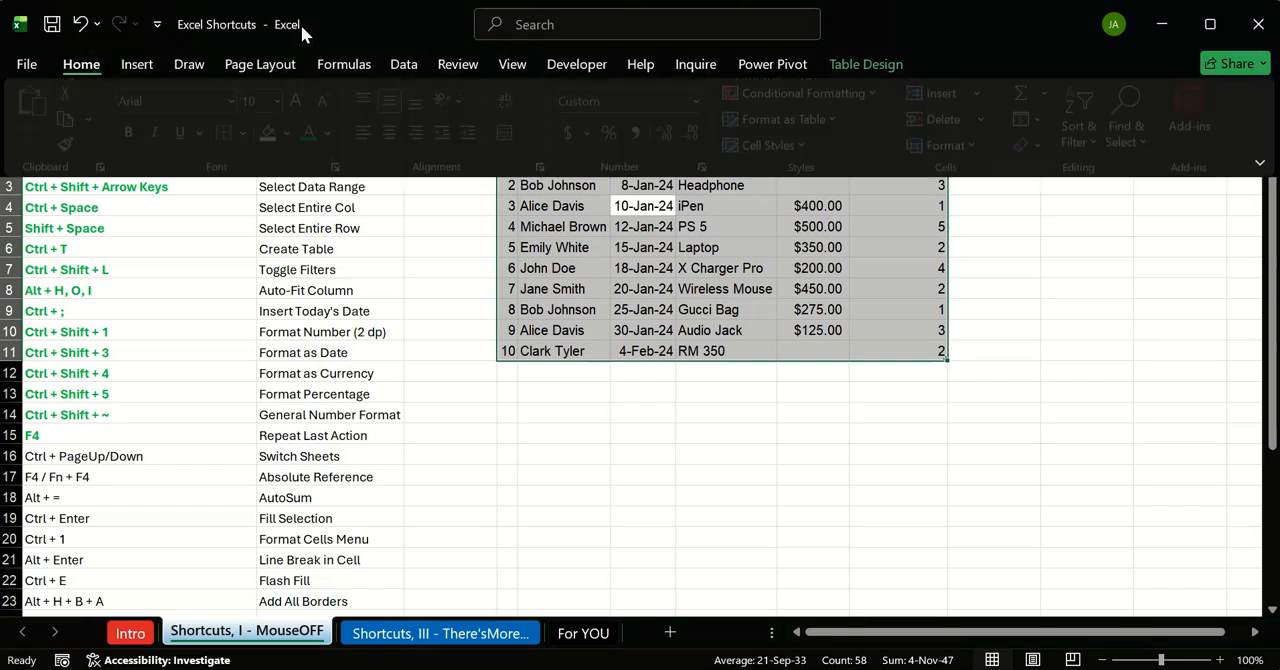
{"action": "left_click", "coordinate": [1100, 131]}
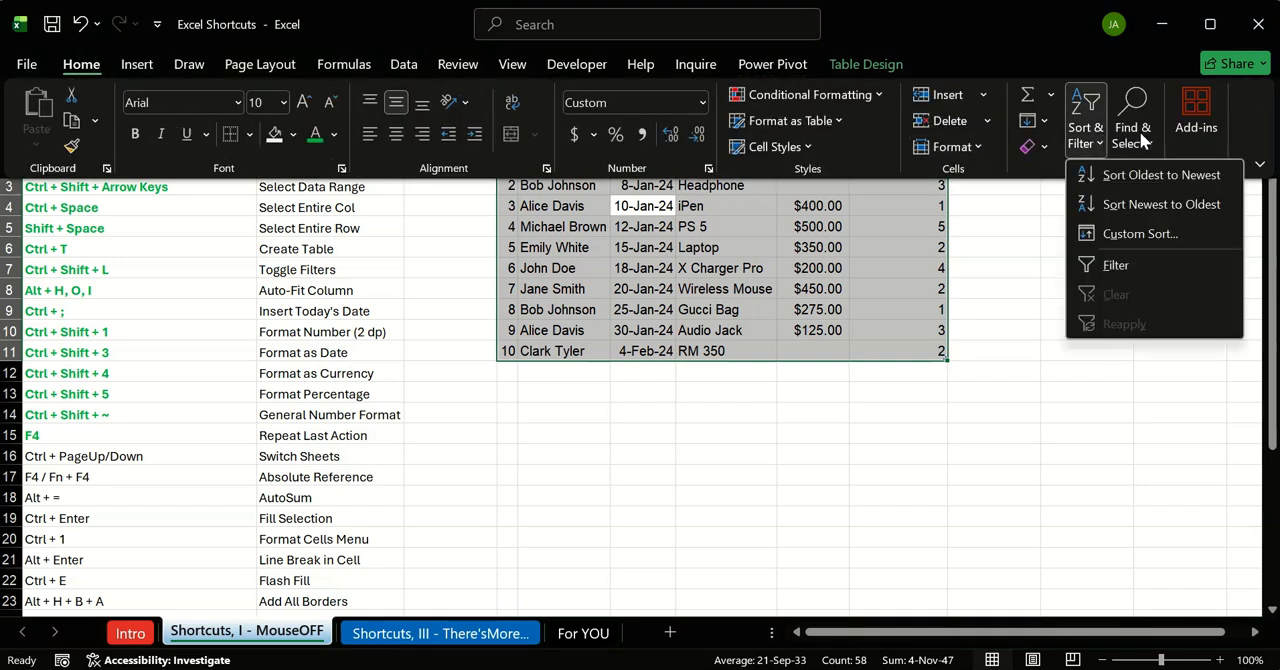
{"action": "left_click", "coordinate": [1133, 135]}
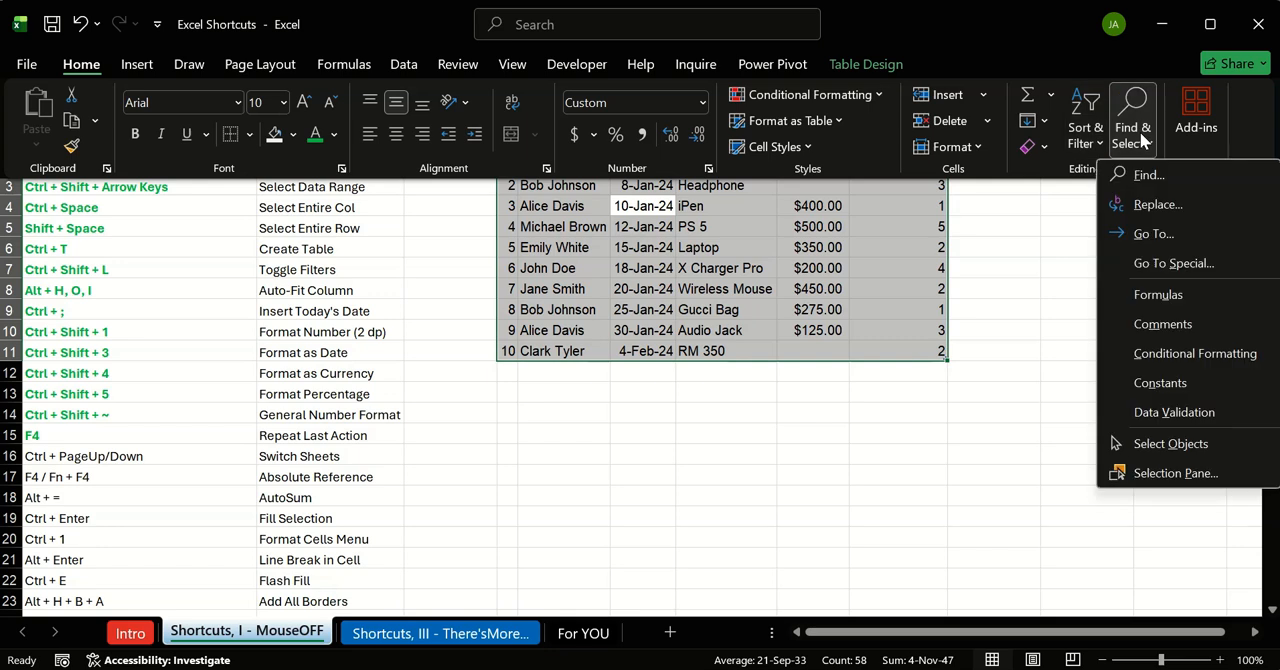
{"action": "left_click", "coordinate": [1176, 264]}
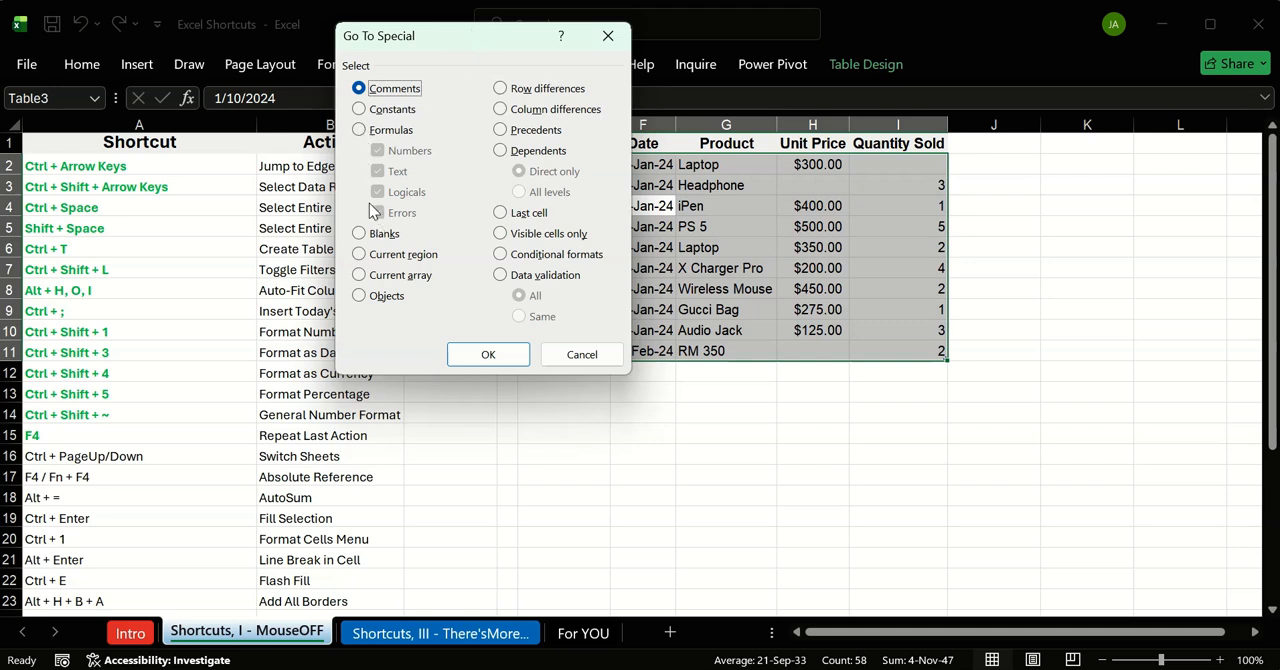
{"action": "left_click", "coordinate": [359, 234]}
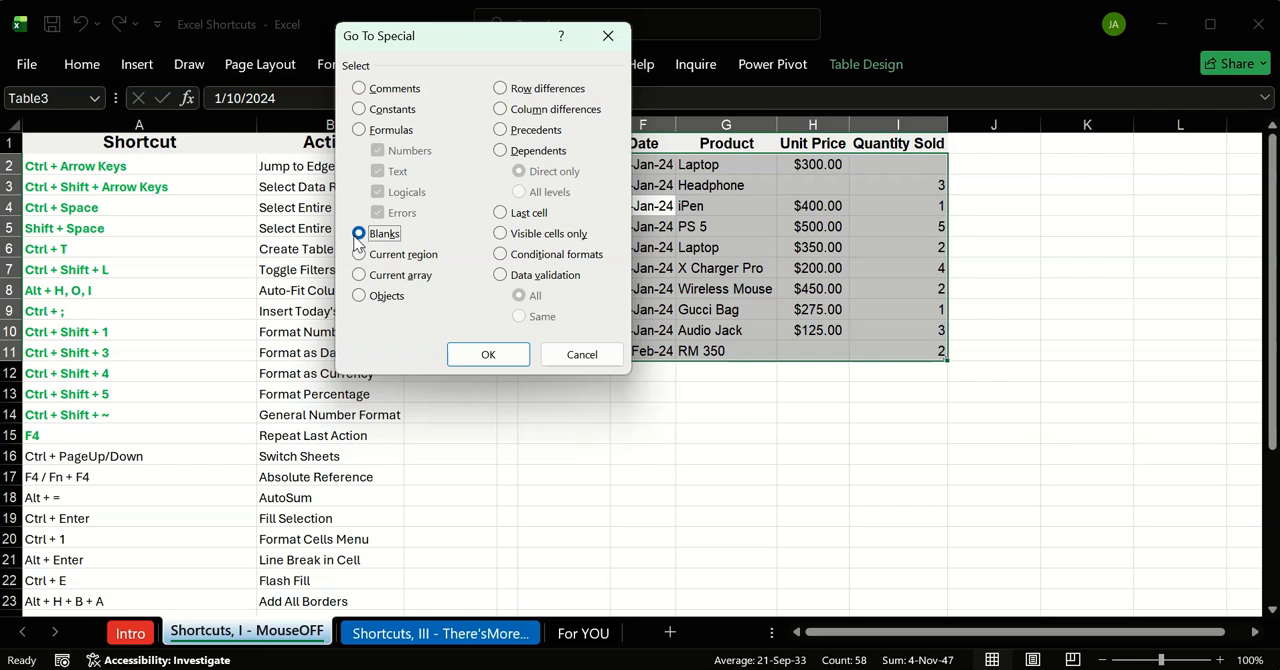
{"action": "left_click", "coordinate": [487, 354]}
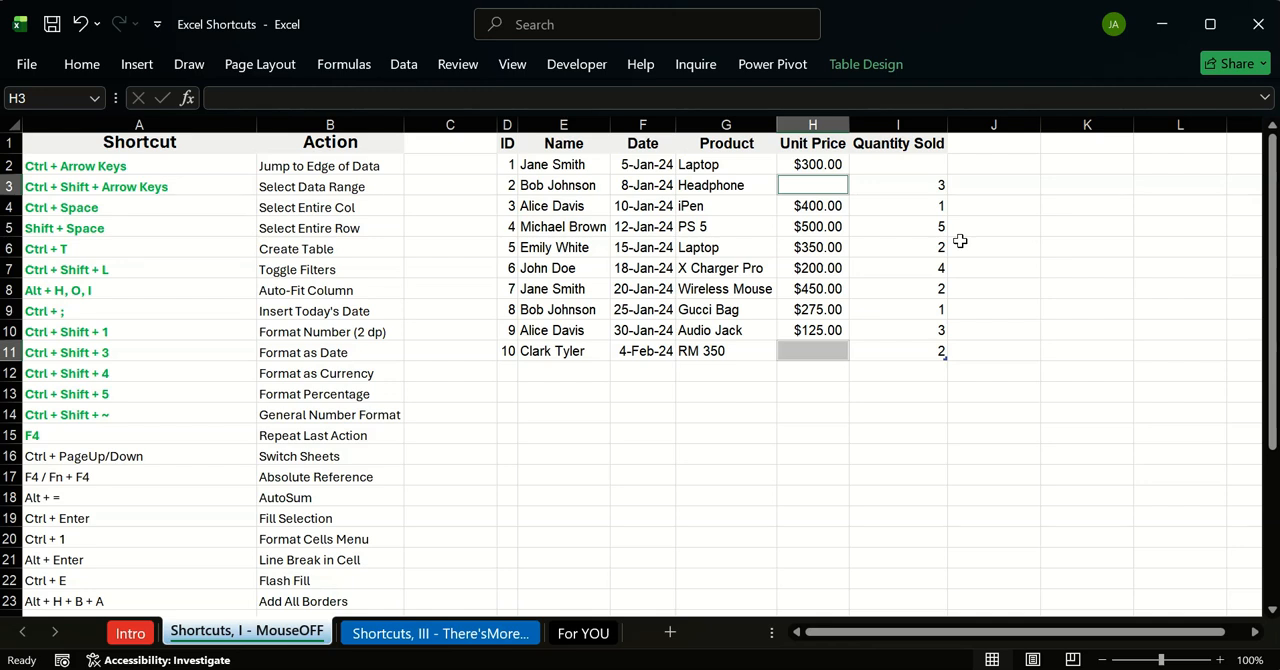
Step: Fill the selected blank Unit Price cells H3 and H11 with 0 in a single entry
{"action": "type", "text": "0"}
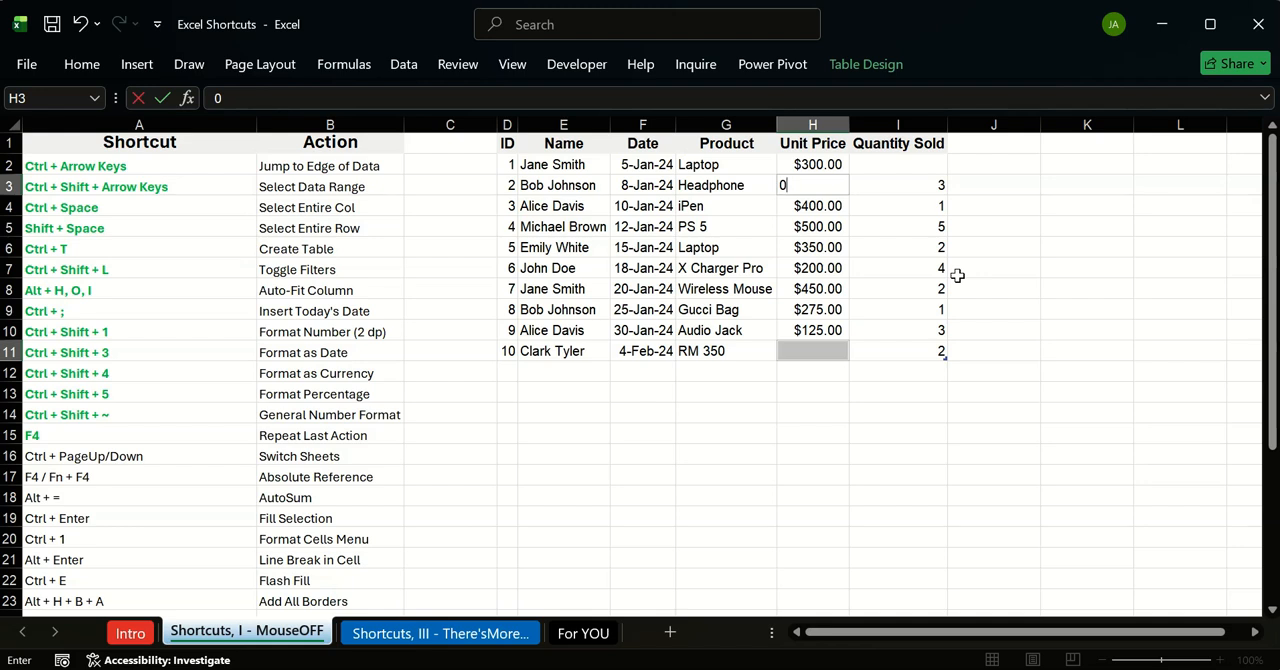
{"action": "key", "text": "ctrl+Return"}
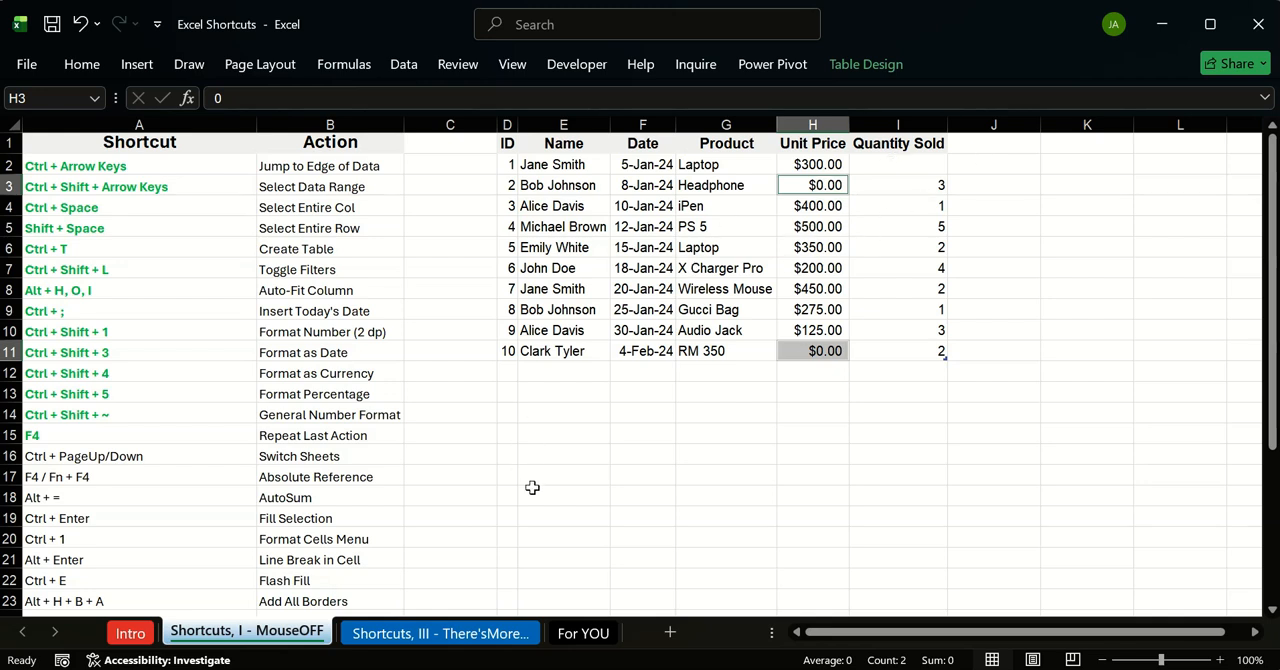
{"action": "left_click", "coordinate": [735, 455]}
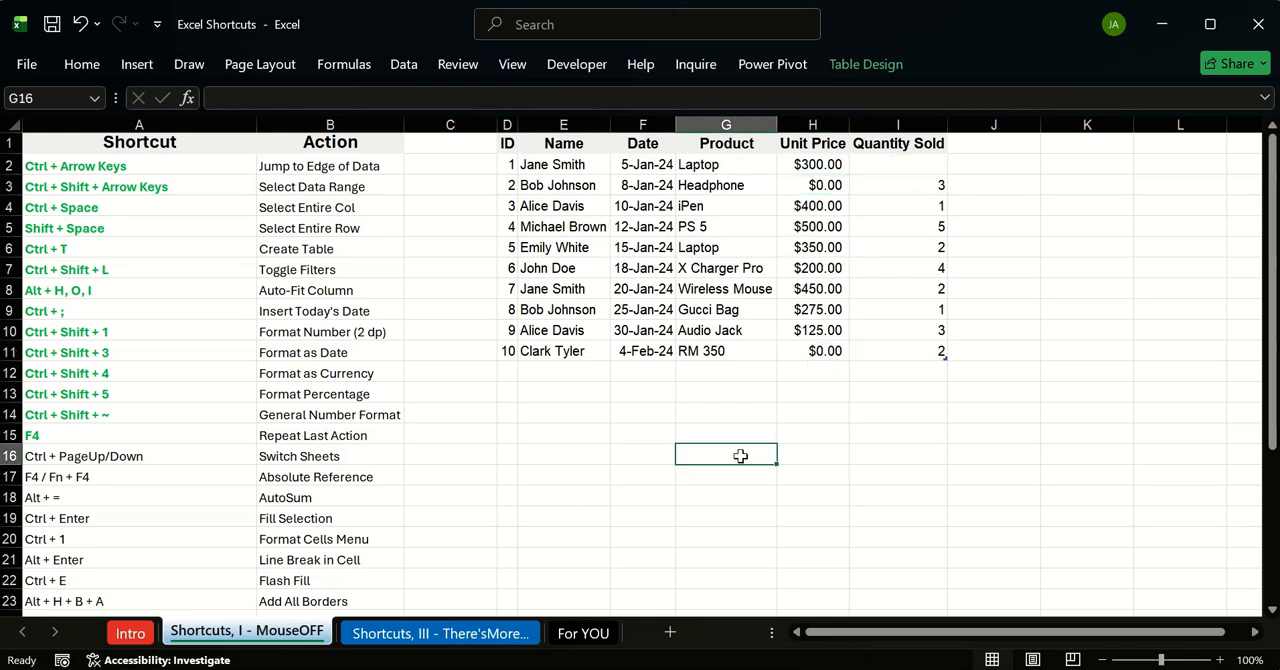
Step: Enter 0 as the Quantity Sold for the first record, in cell I2
{"action": "left_click", "coordinate": [900, 162]}
{"action": "type", "text": "0"}
{"action": "key", "text": "Return"}
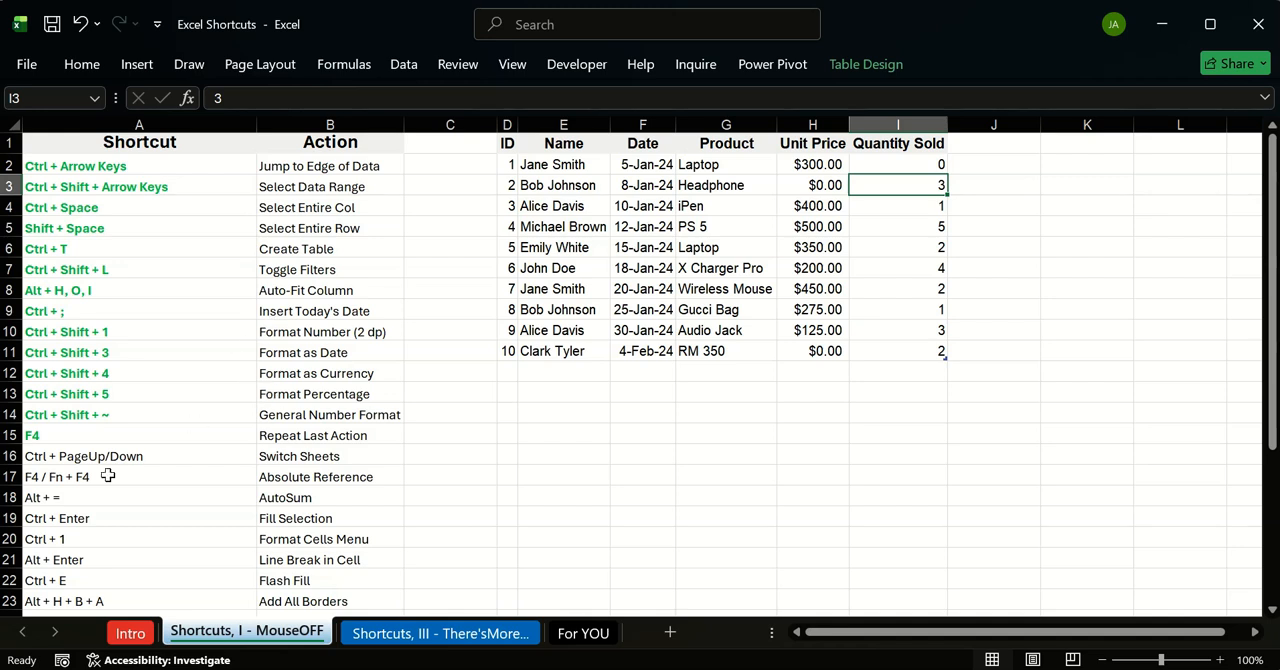
{"action": "key", "text": "ctrl+Home"}
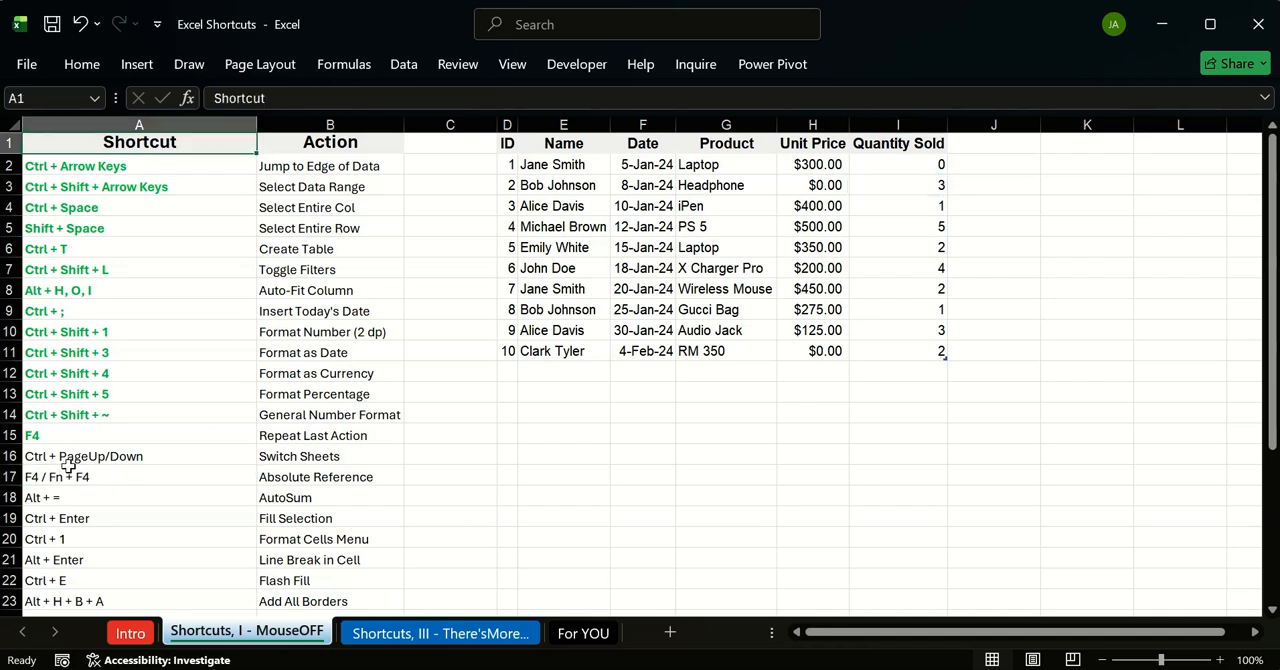
{"action": "left_click", "coordinate": [136, 538]}
{"action": "left_click", "coordinate": [306, 540]}
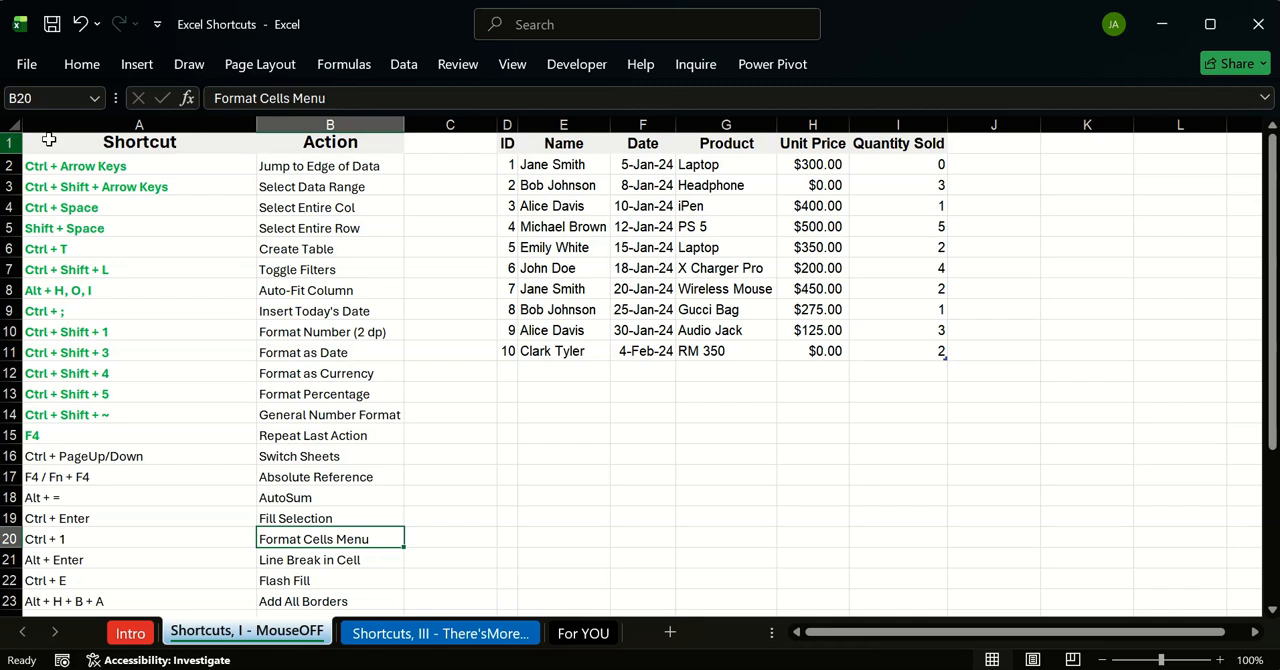
Step: Format the dates in F2:F11 with the Date category's *3/14/2012 type through the Format Cells dialog
{"action": "left_click", "coordinate": [647, 168]}
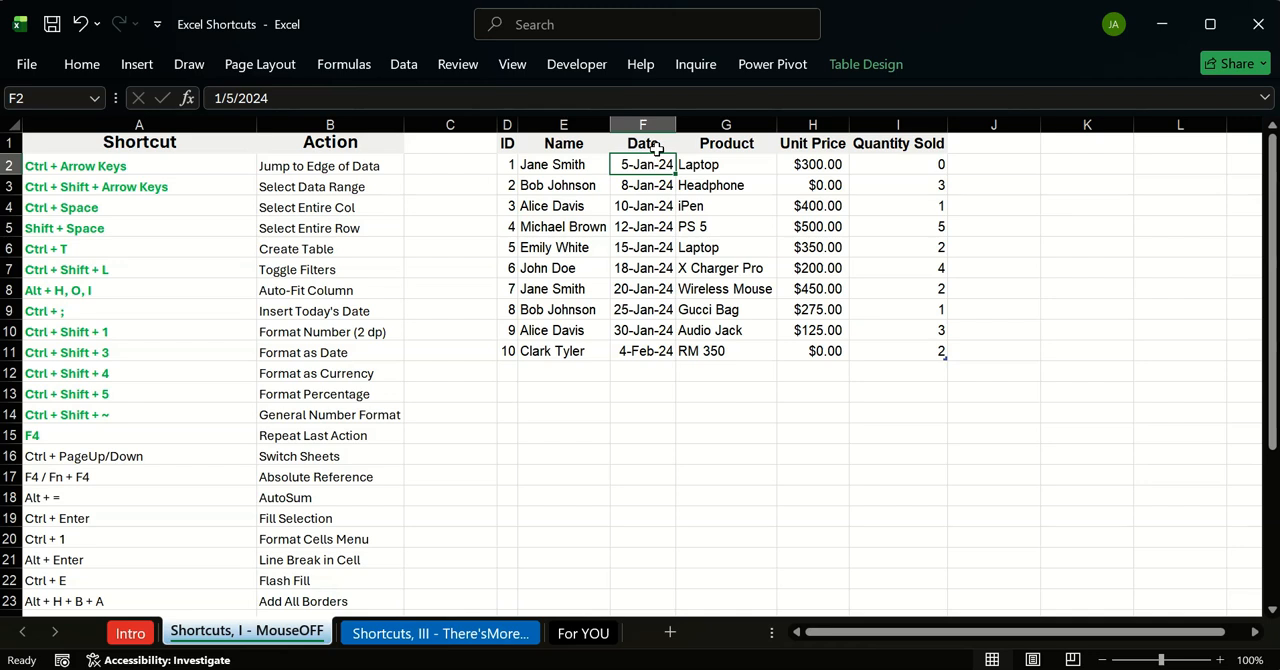
{"action": "key", "text": "ctrl+shift+Down"}
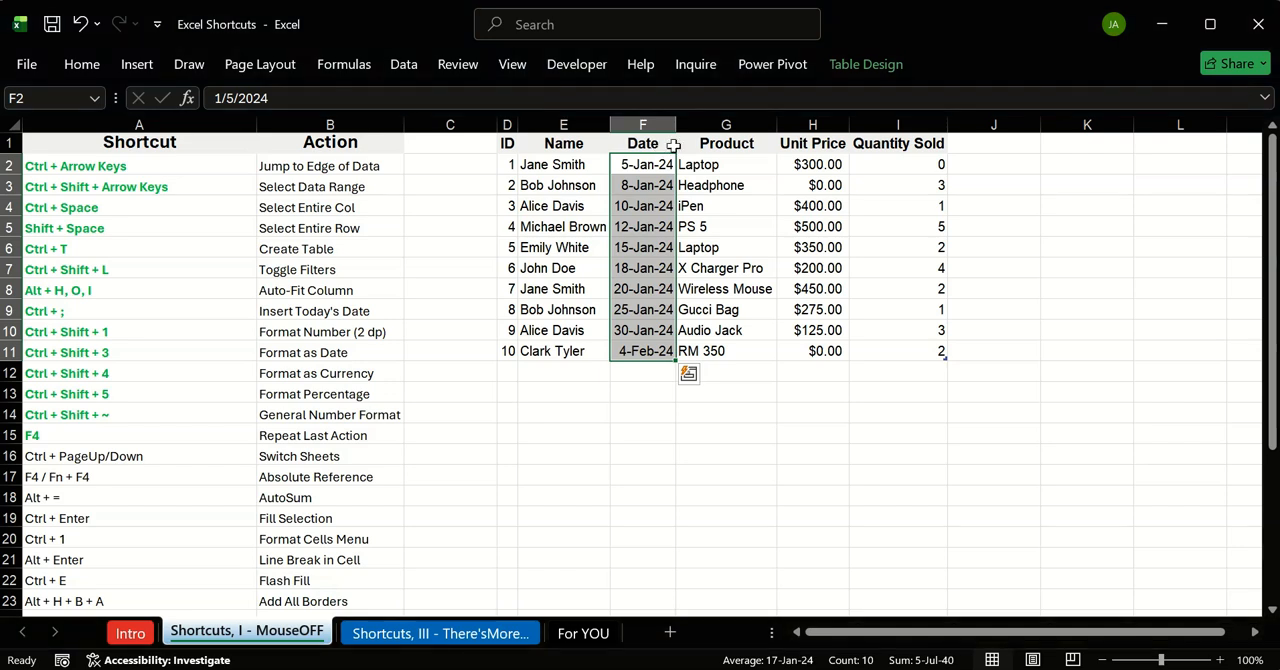
{"action": "key", "text": "ctrl+1"}
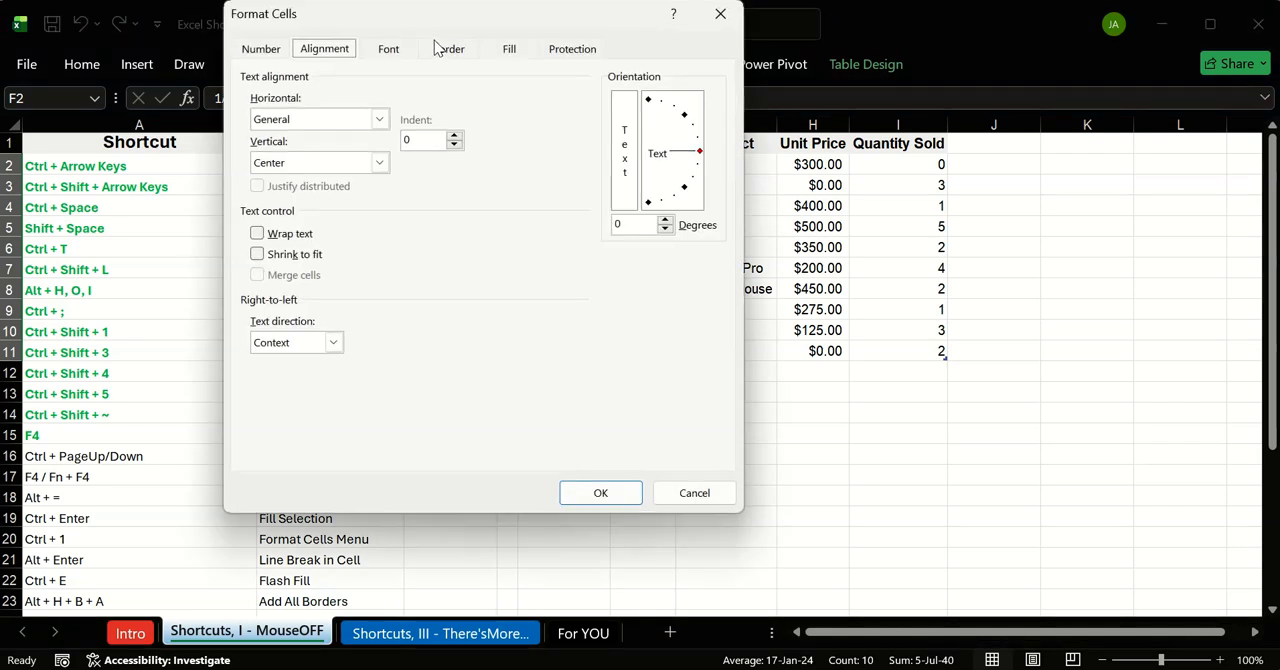
{"action": "left_click_drag", "start_coordinate": [438, 7], "coordinate": [807, 65]}
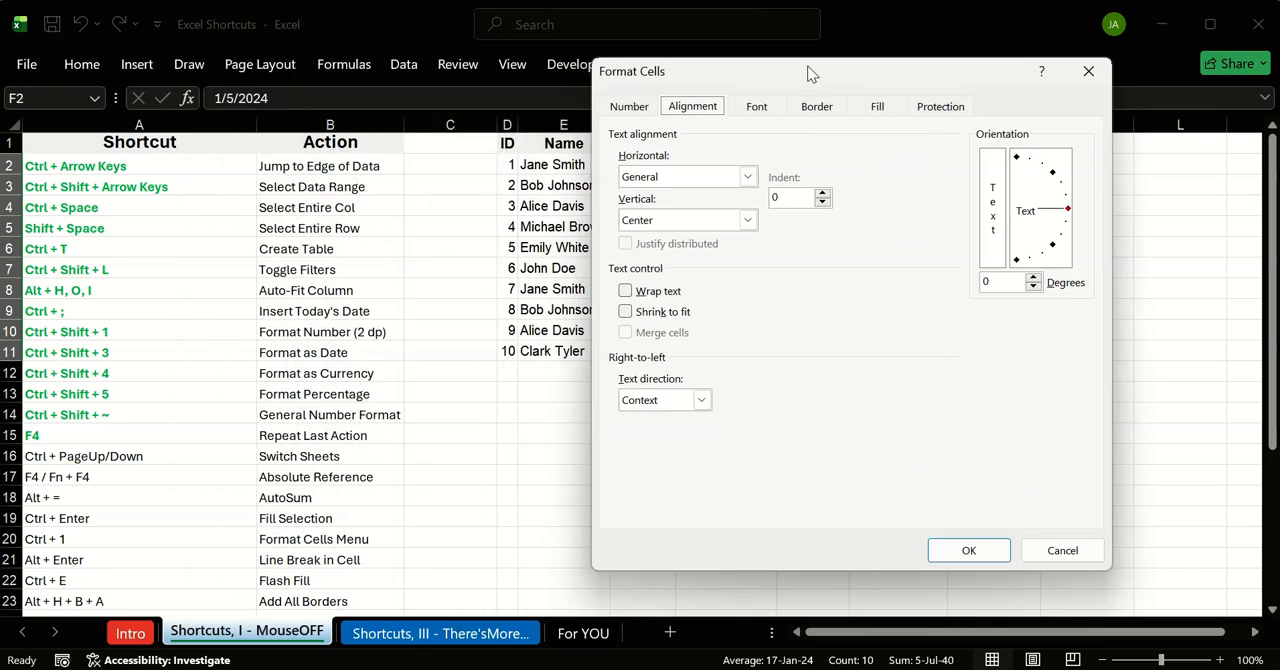
{"action": "left_click", "coordinate": [630, 108]}
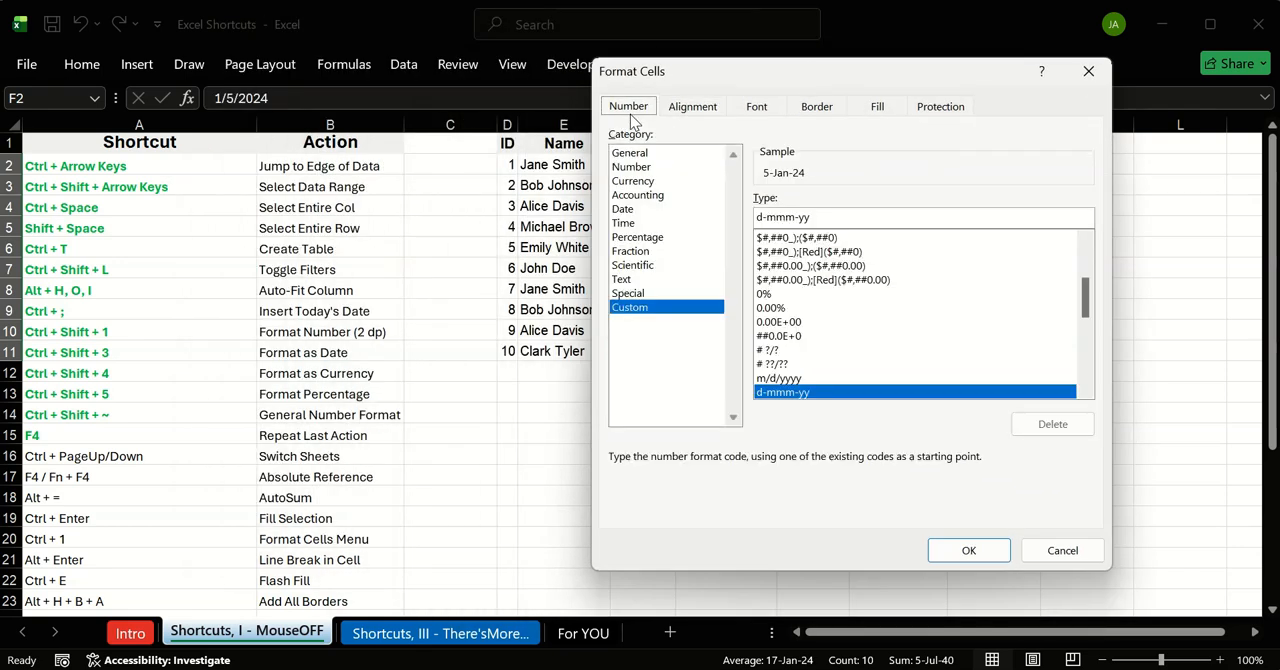
{"action": "left_click", "coordinate": [630, 209]}
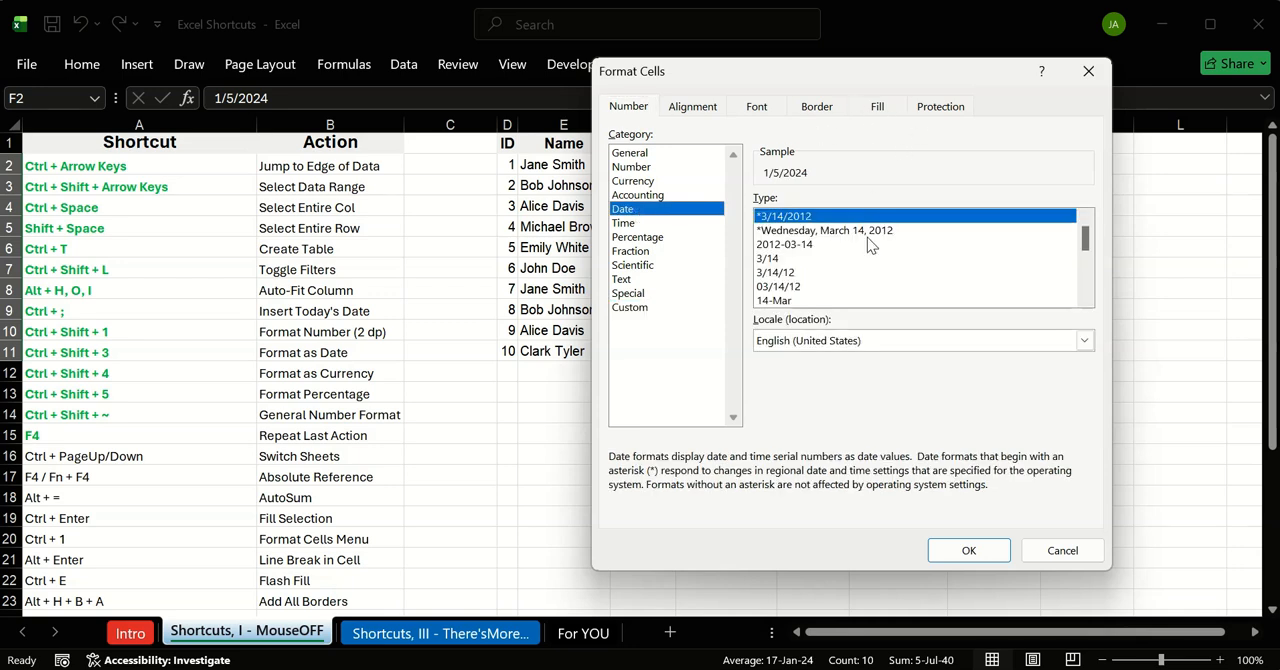
{"action": "left_click", "coordinate": [966, 549]}
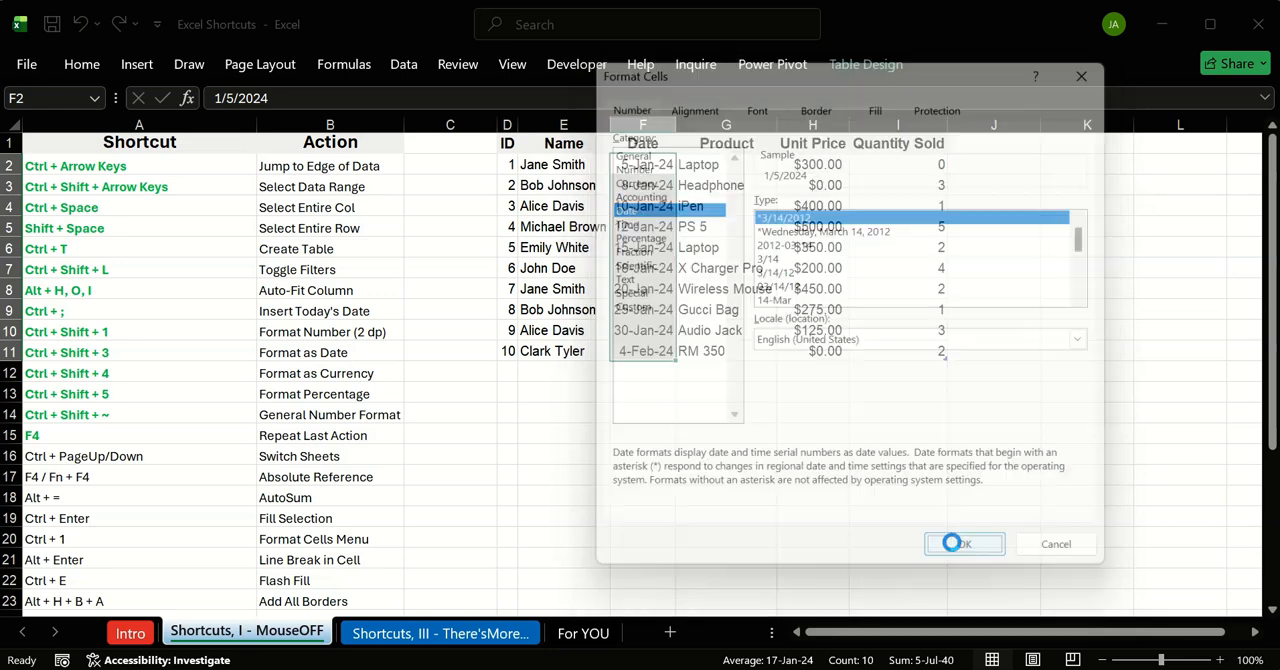
{"action": "left_click", "coordinate": [547, 410]}
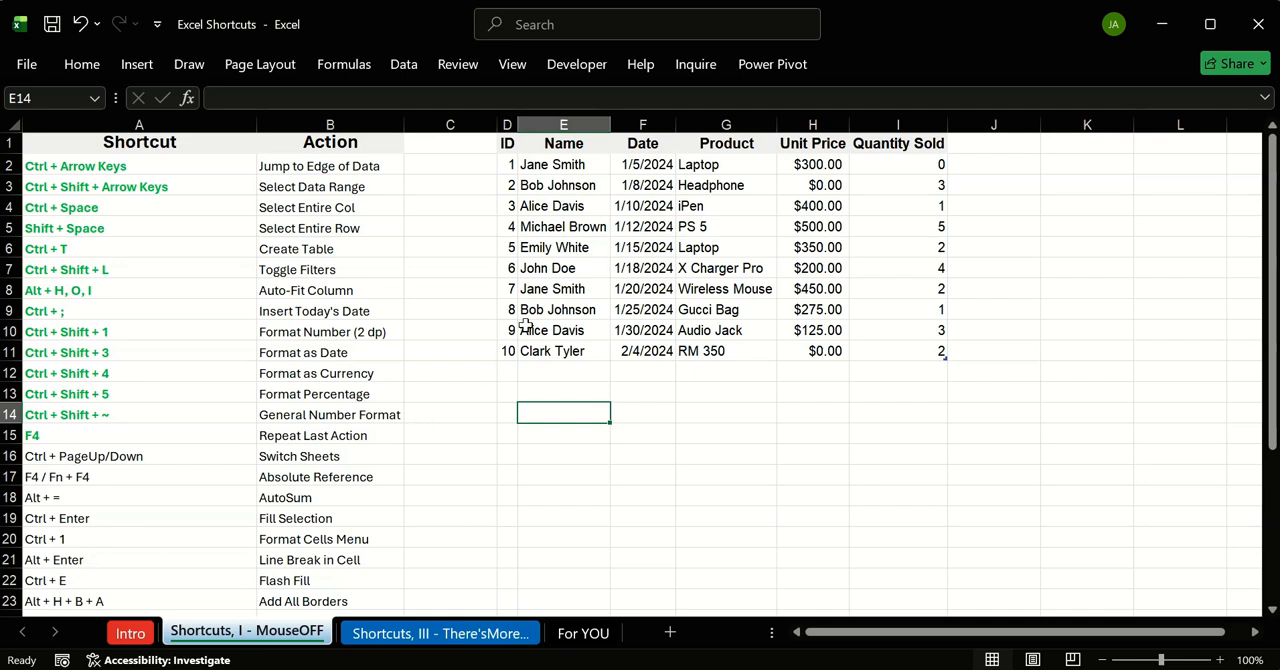
Step: Insert two new columns between the Name and Date columns of the sales table
{"action": "left_click", "coordinate": [644, 120]}
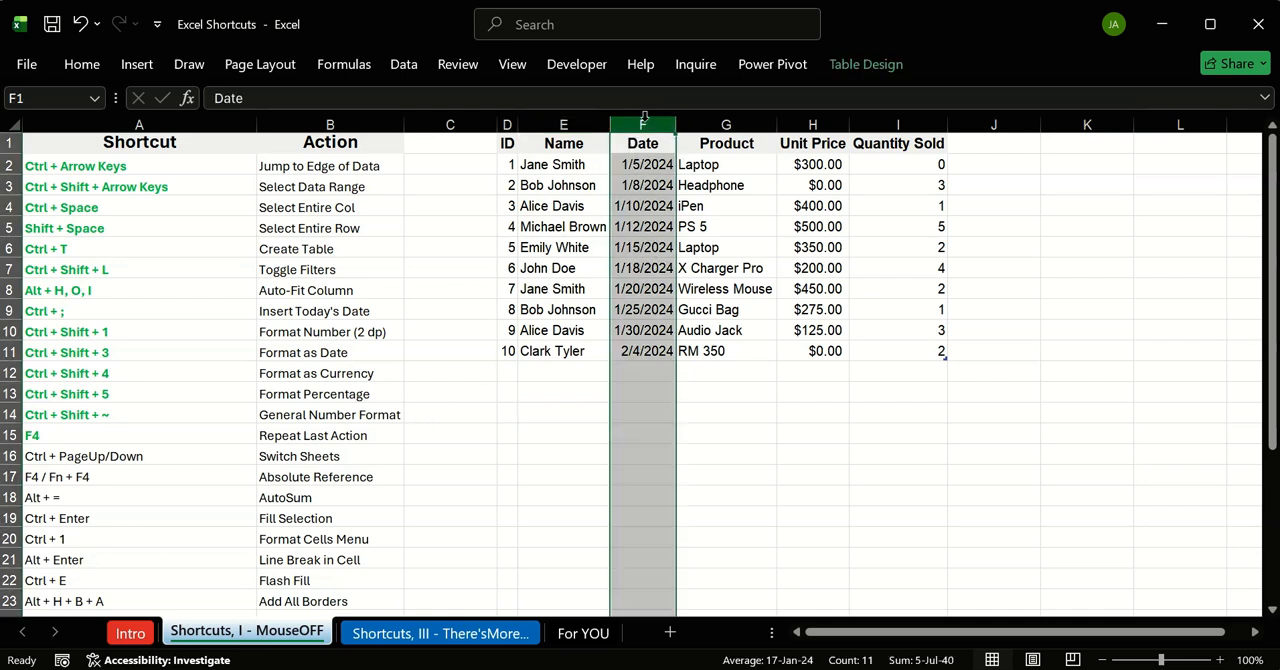
{"action": "key", "text": "ctrl+shift+equal"}
{"action": "key", "text": "ctrl+shift+equal"}
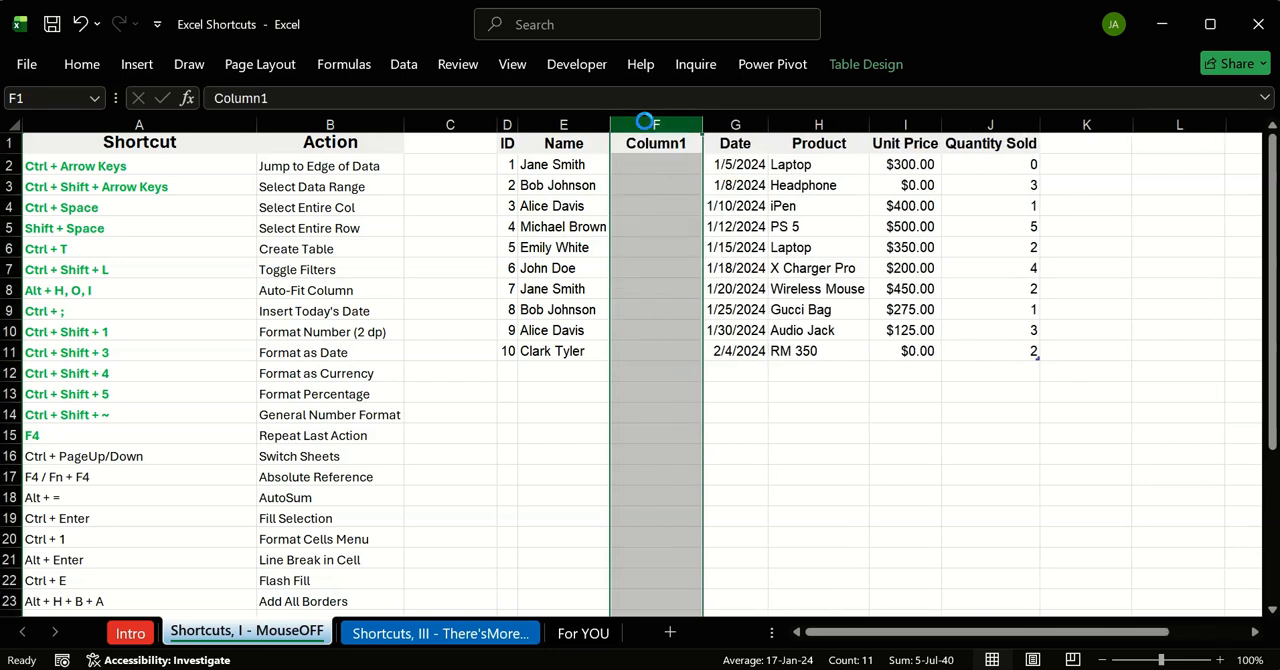
Step: Name the two new table columns First Name in F1 and Last Name in G1
{"action": "left_click", "coordinate": [656, 148]}
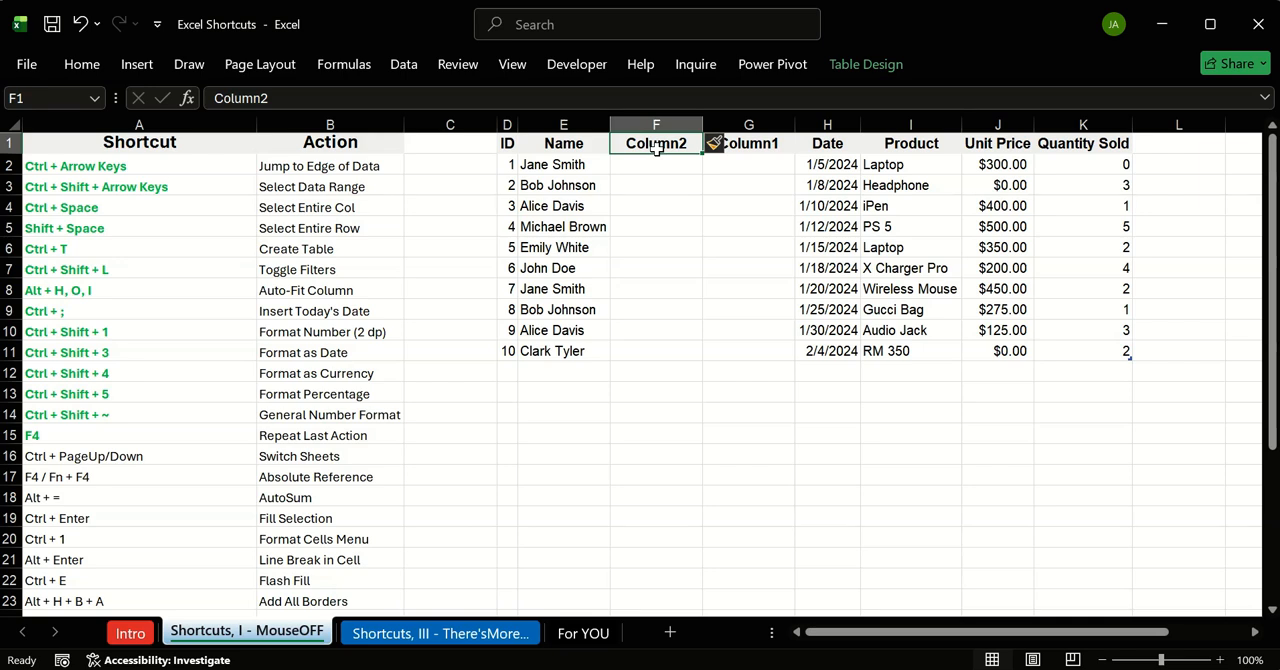
{"action": "type", "text": "Firsto"}
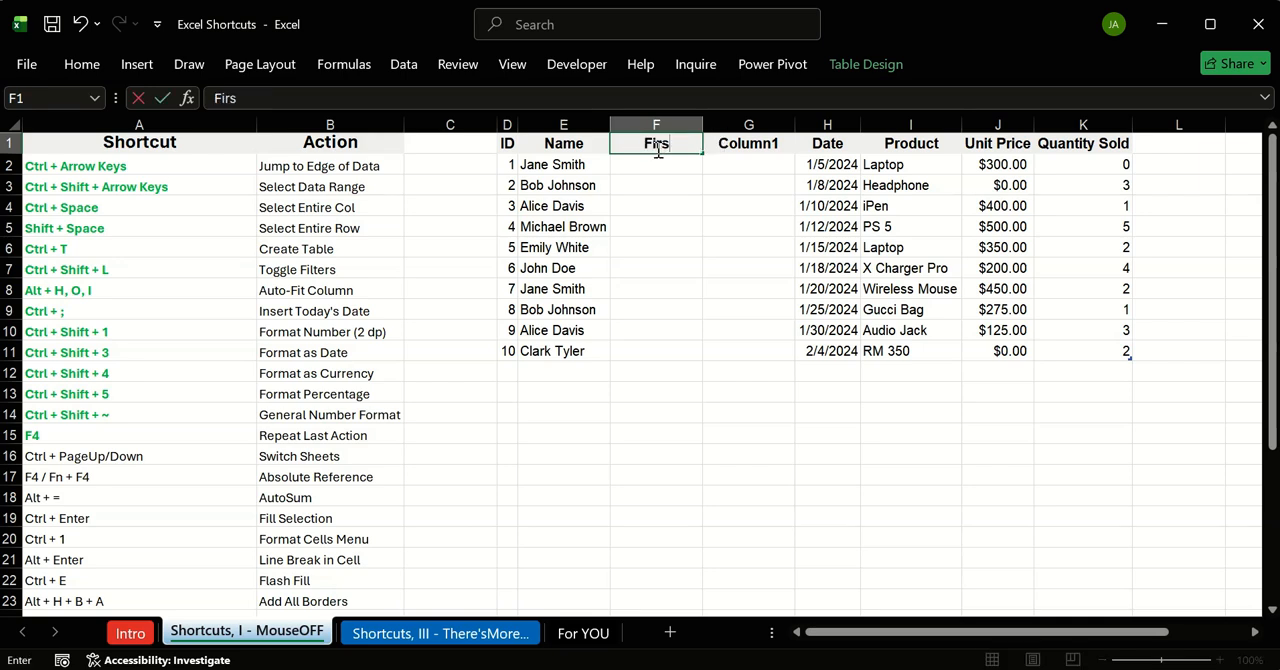
{"action": "key", "text": "BackSpace"}
{"action": "type", "text": "Name"}
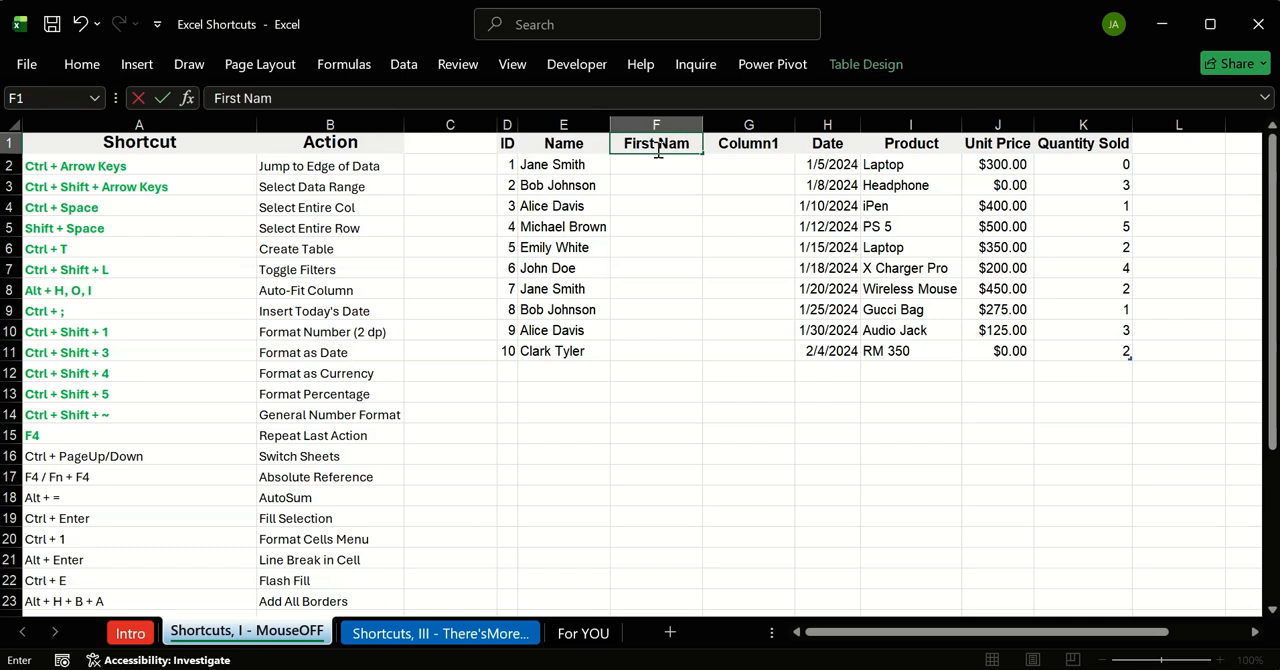
{"action": "key", "text": "Tab"}
{"action": "type", "text": "Last Nae"}
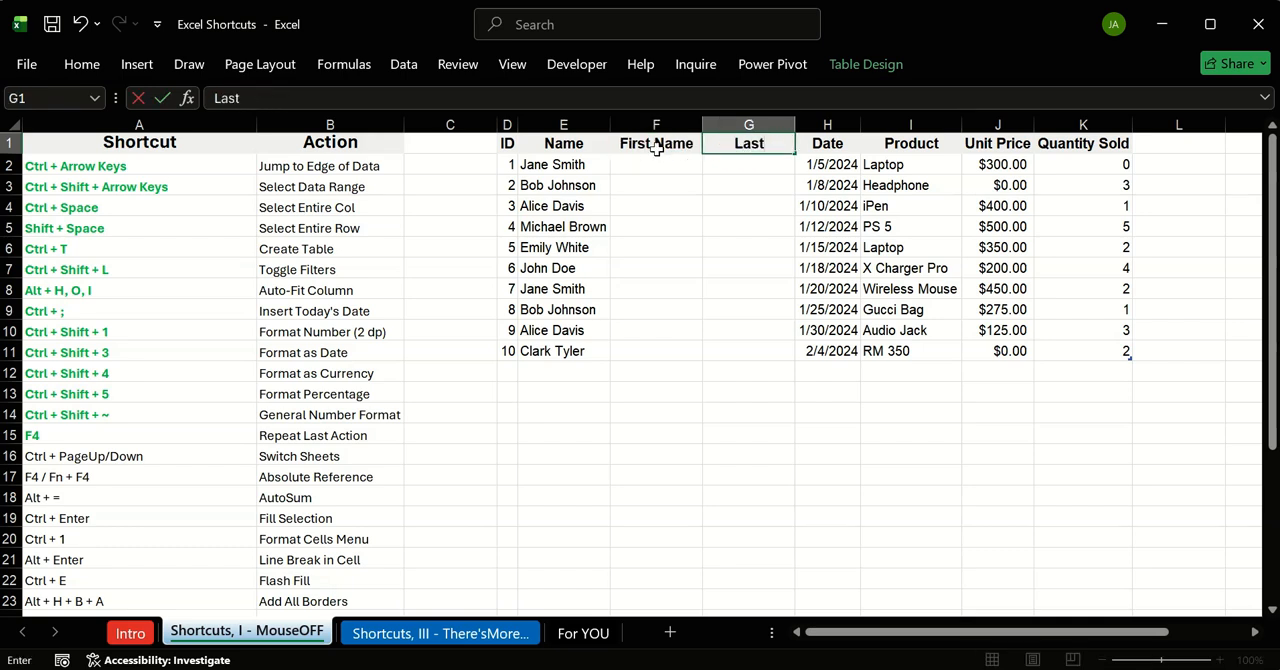
{"action": "key", "text": "BackSpace"}
{"action": "type", "text": "me"}
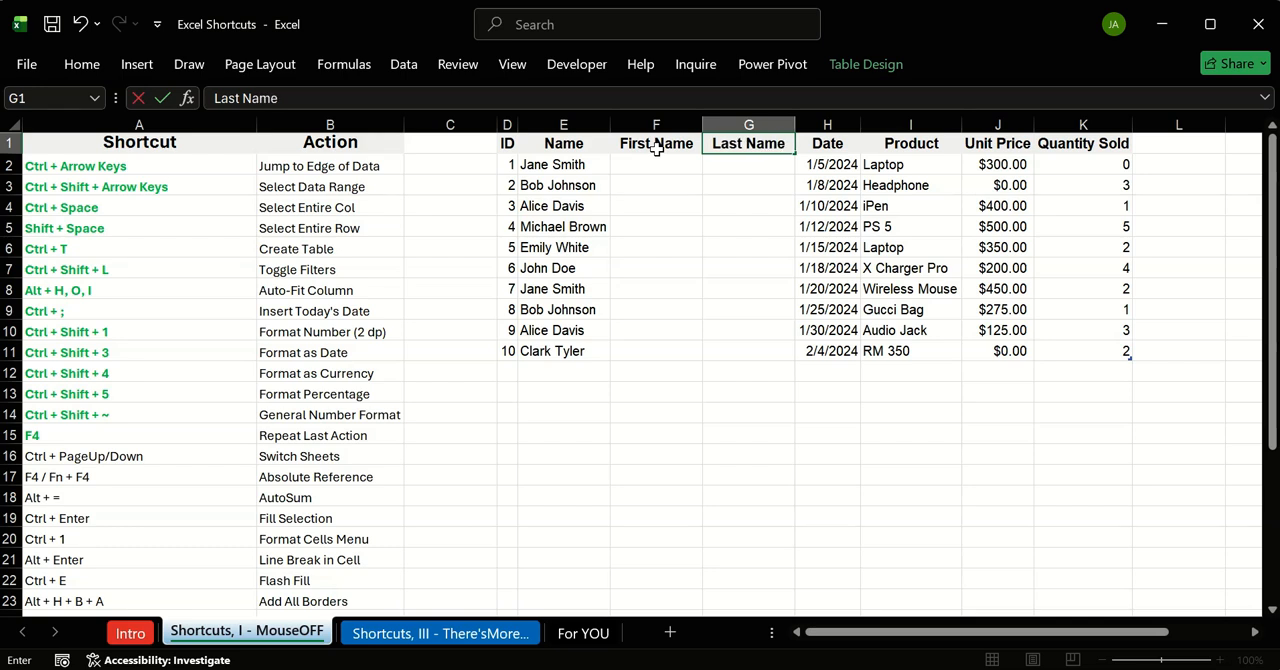
{"action": "key", "text": "Return"}
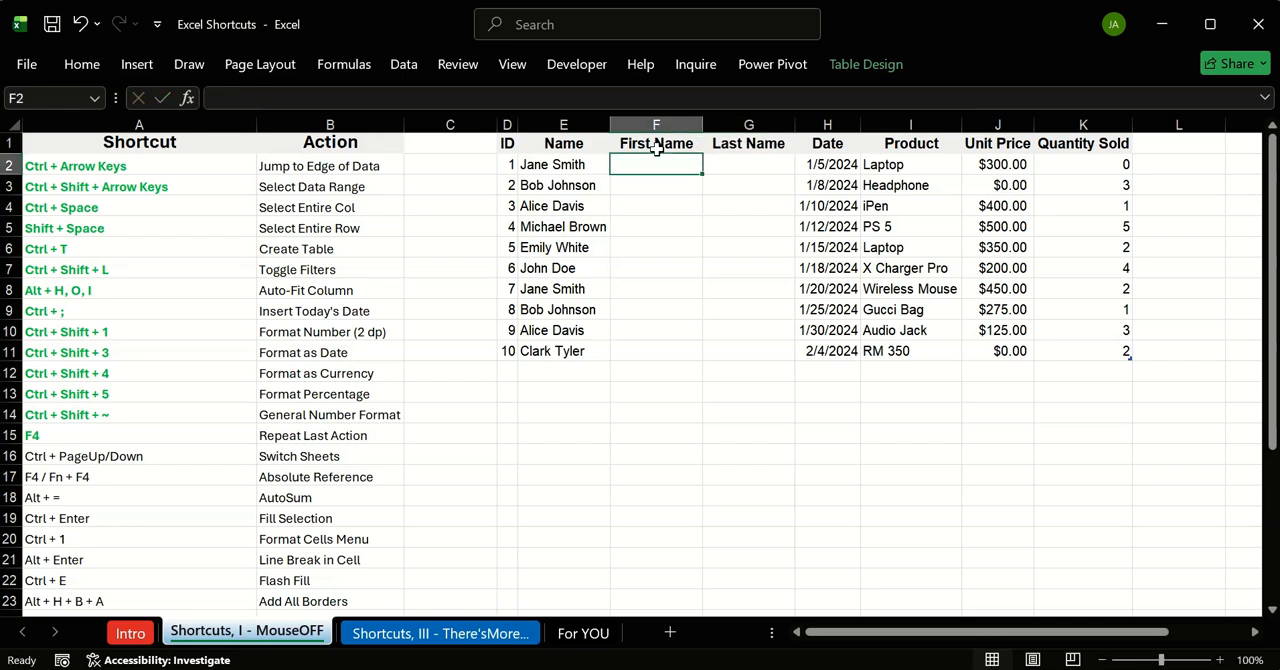
Step: Enter the first record's first name in F2 and last name in G2
{"action": "type", "text": "Jane"}
{"action": "key", "text": "Tab"}
{"action": "type", "text": "S"}
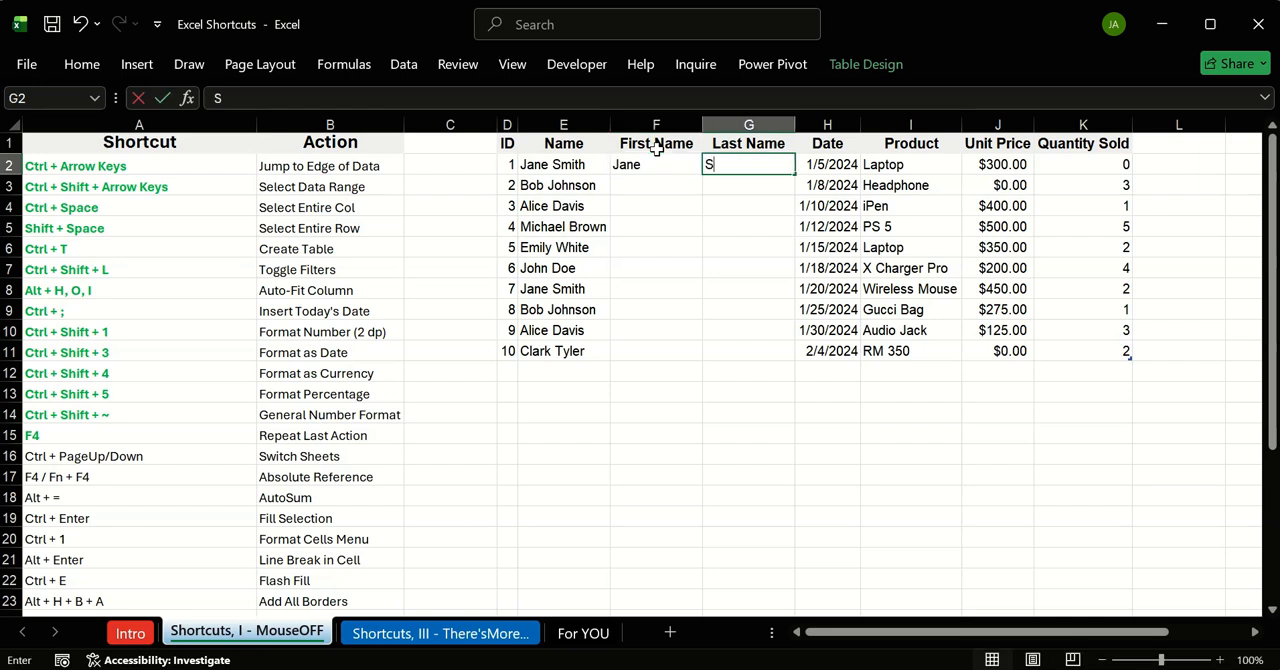
{"action": "type", "text": "mith"}
{"action": "key", "text": "Return"}
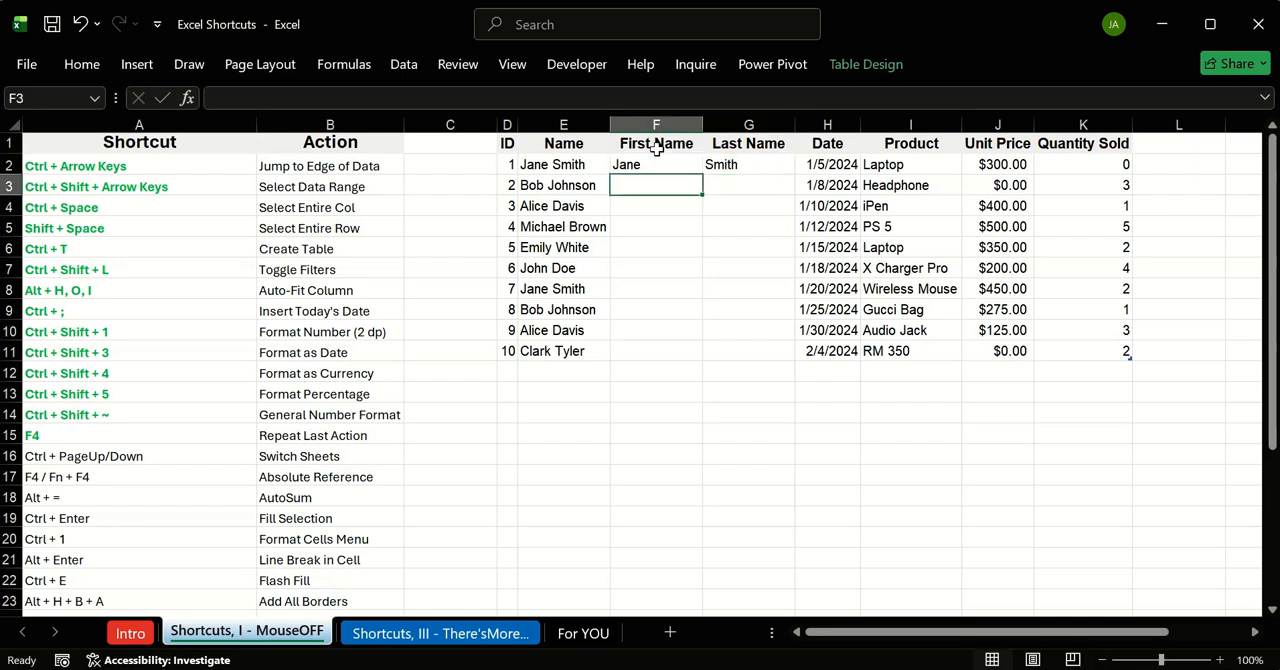
Step: Flash Fill the First Name column from F3 and the Last Name column from G3
{"action": "key", "text": "ctrl+e"}
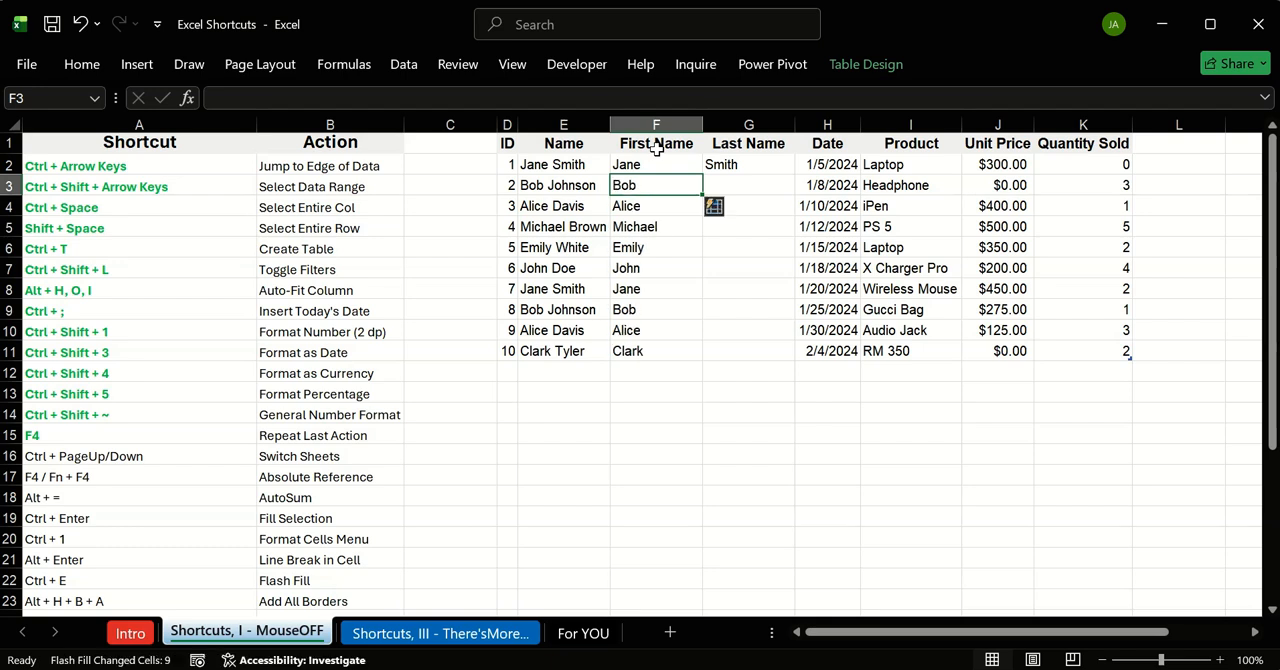
{"action": "left_click", "coordinate": [745, 180]}
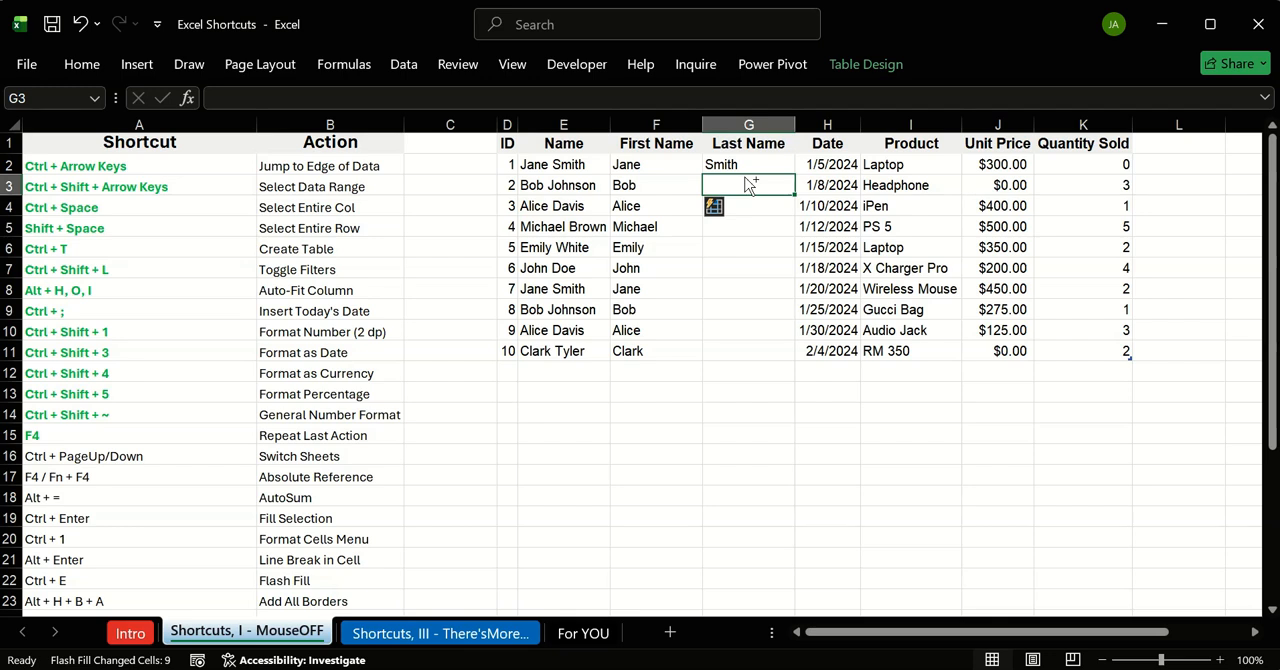
{"action": "key", "text": "ctrl+e"}
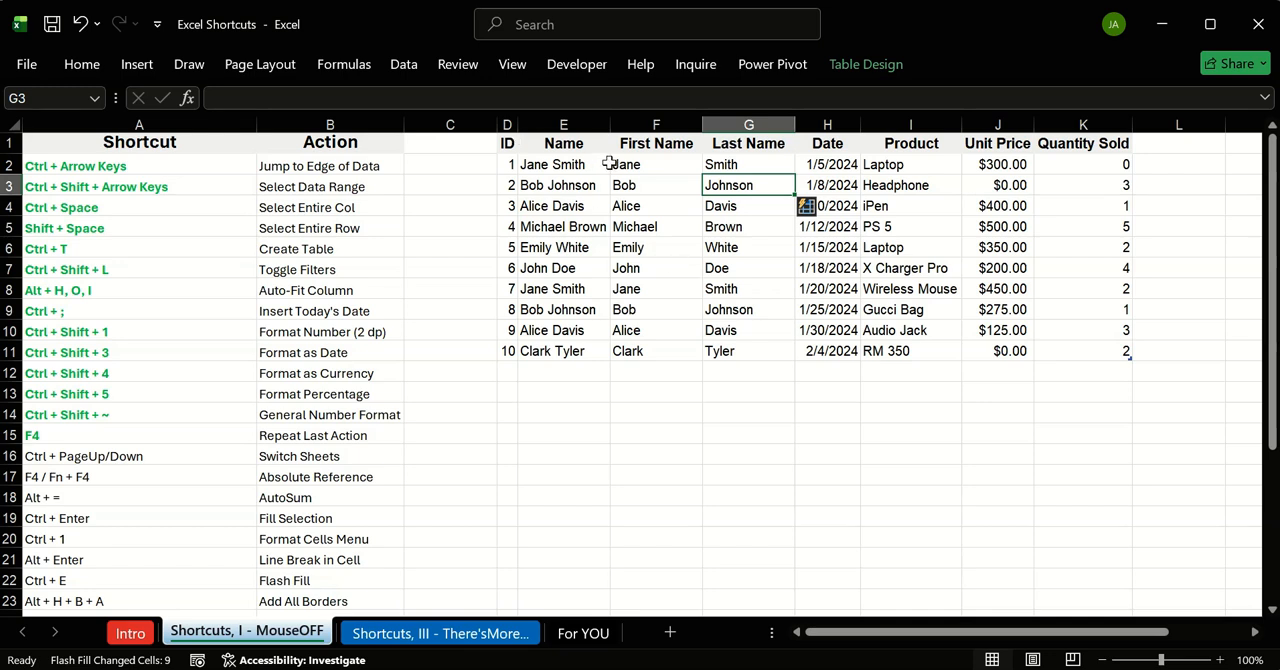
Step: Clear the filled names from F3:G11, keeping the first record's example entries in row 2
{"action": "left_click", "coordinate": [844, 60]}
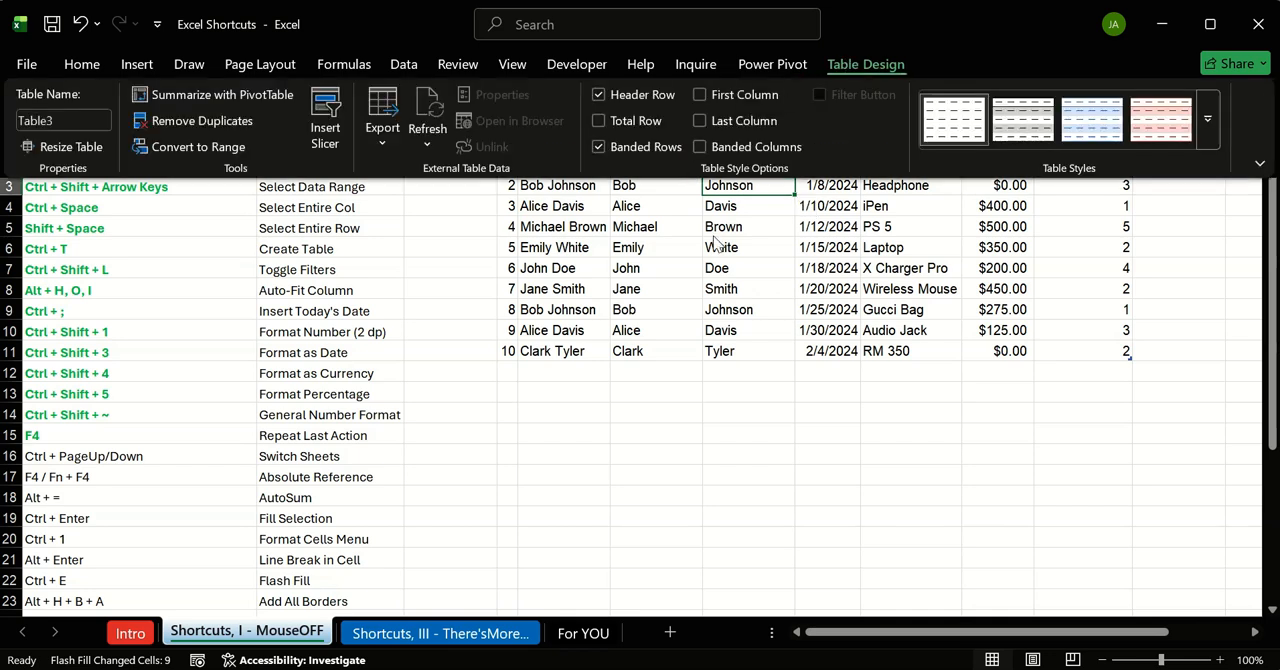
{"action": "left_click", "coordinate": [714, 238]}
{"action": "left_click_drag", "start_coordinate": [634, 180], "coordinate": [739, 353]}
{"action": "key", "text": "Delete"}
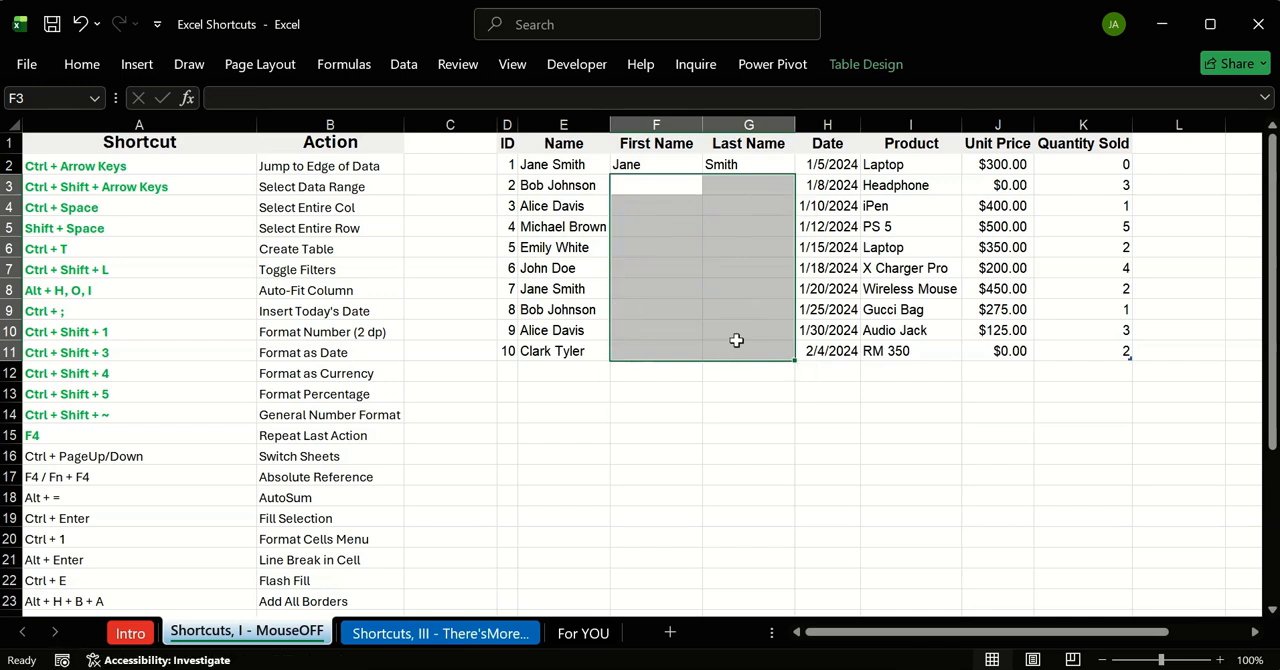
{"action": "left_click", "coordinate": [631, 191]}
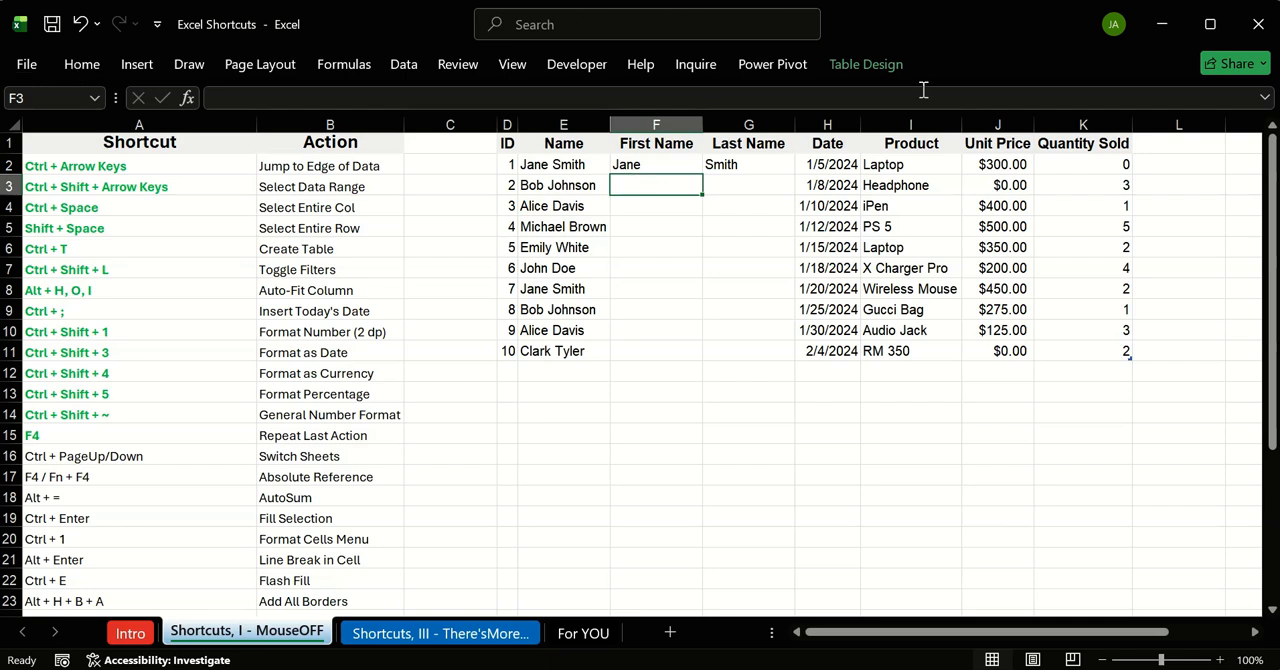
{"action": "left_click", "coordinate": [82, 65]}
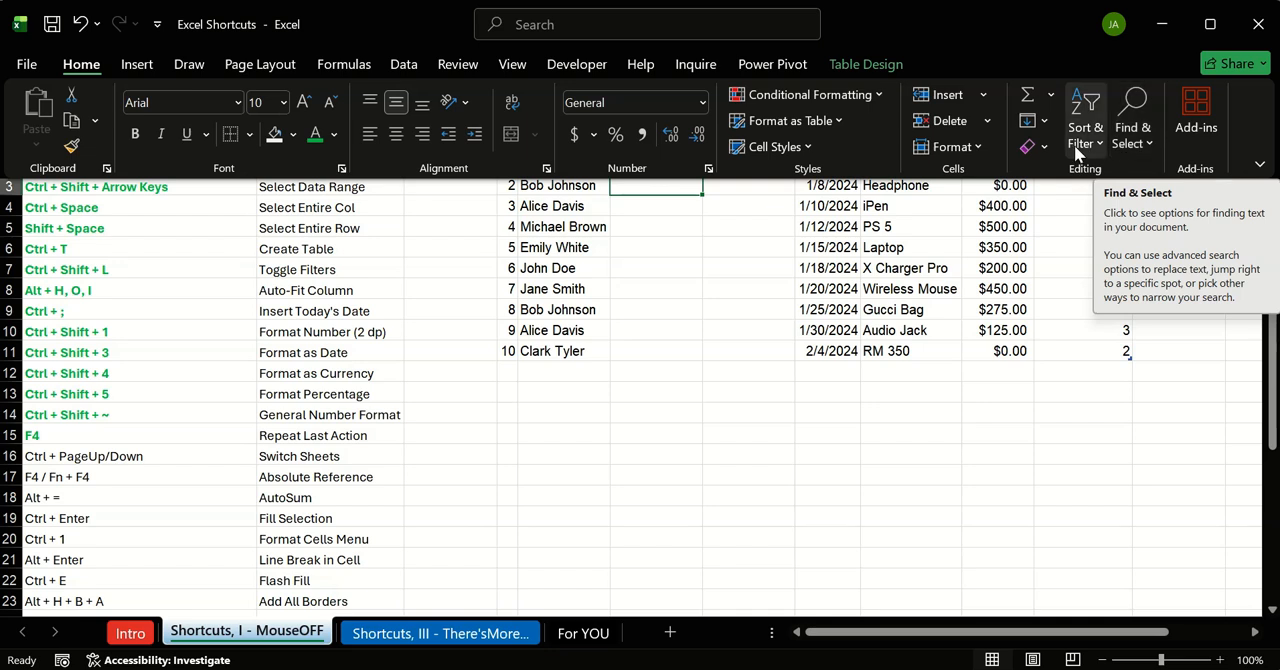
{"action": "left_click", "coordinate": [1132, 145]}
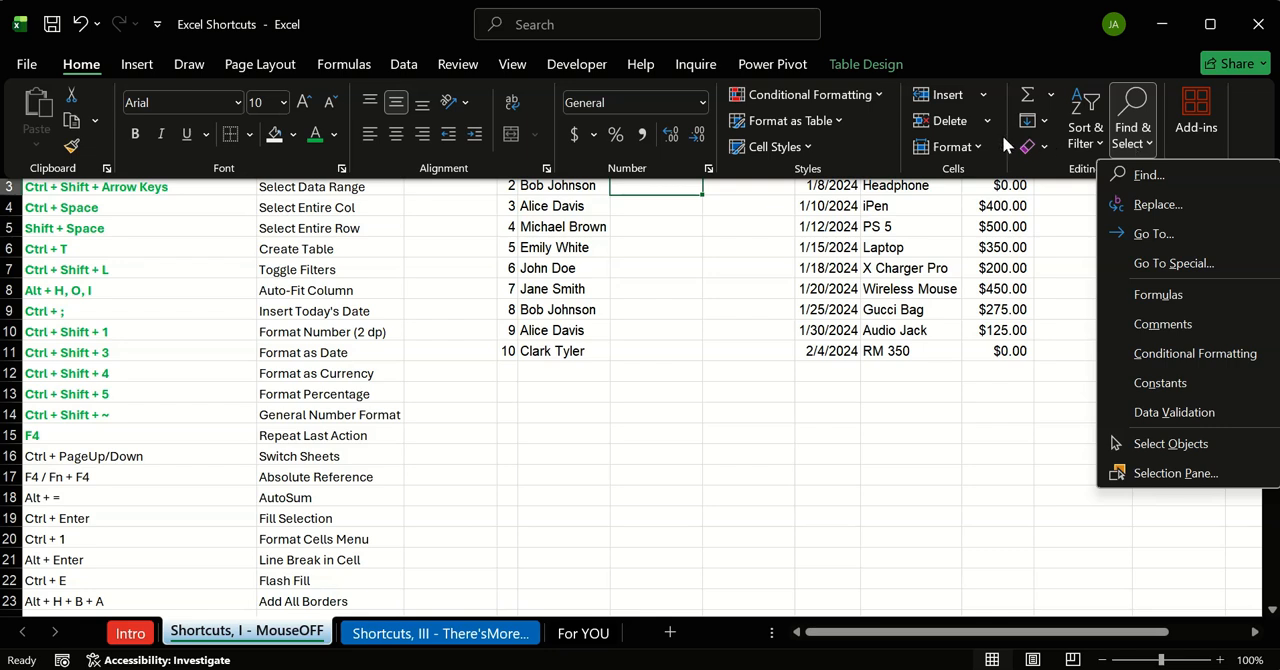
{"action": "left_click", "coordinate": [930, 350]}
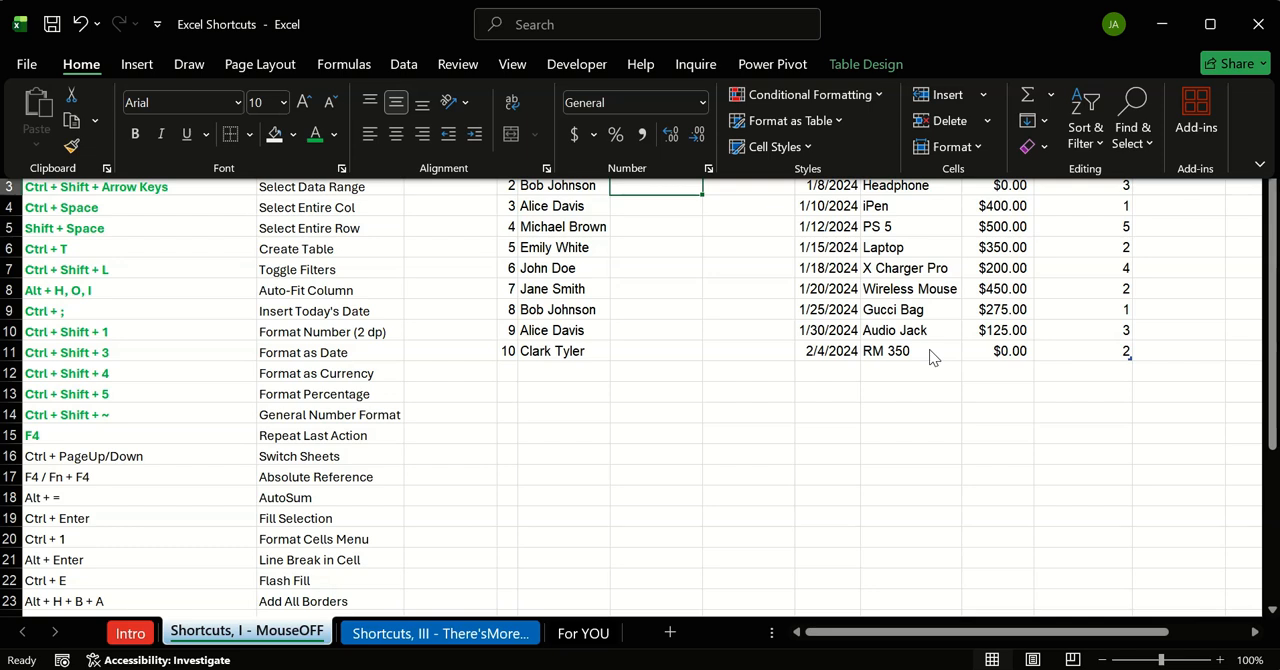
{"action": "key", "text": "ctrl+F1"}
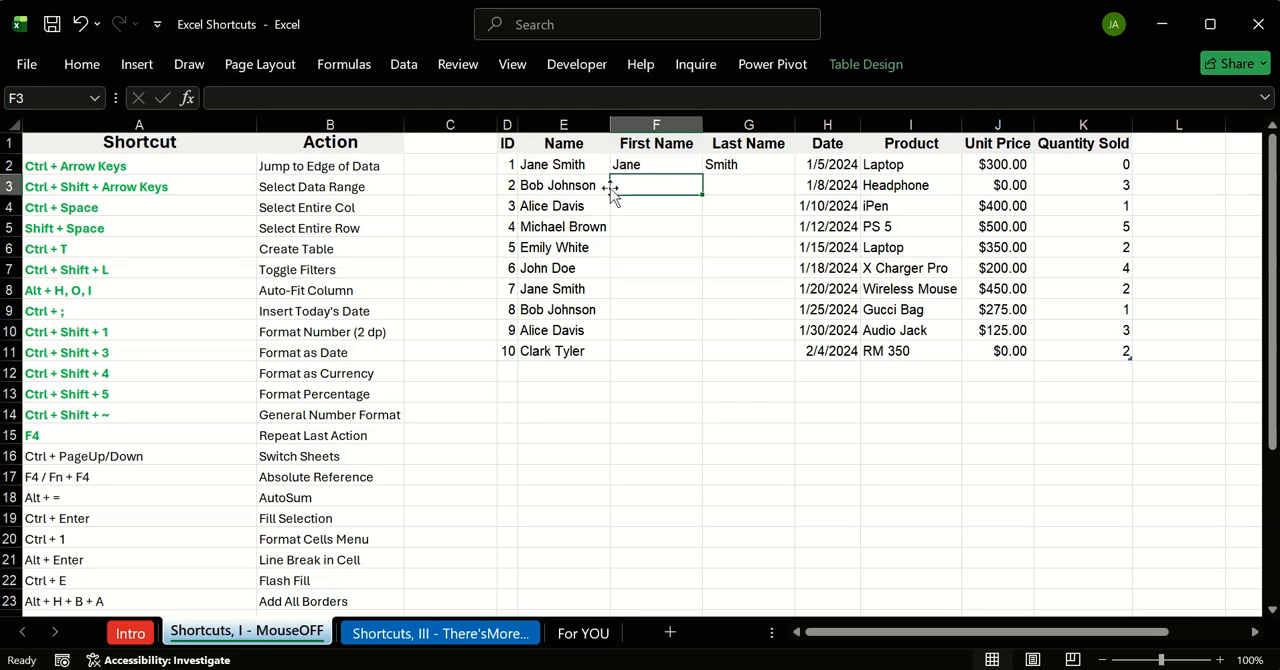
{"action": "left_click_drag", "start_coordinate": [654, 166], "coordinate": [720, 166]}
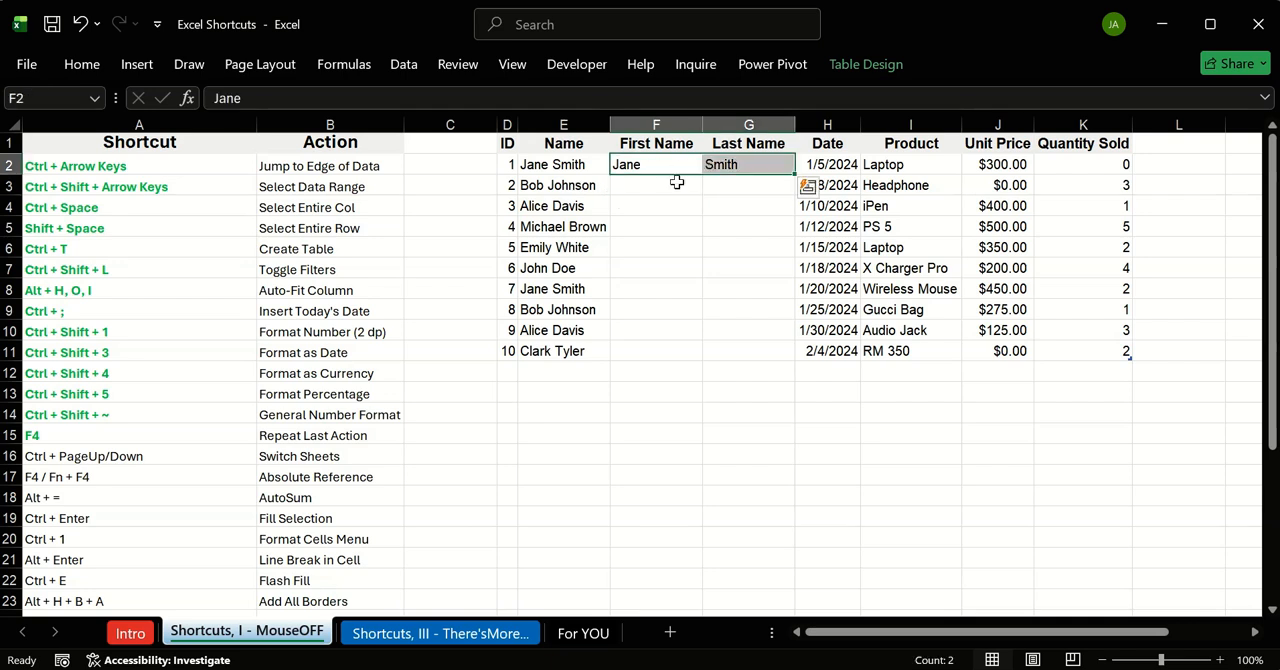
Step: Fill the First Name column from F3 using the Flash Fill option of the Fill command
{"action": "left_click", "coordinate": [616, 184]}
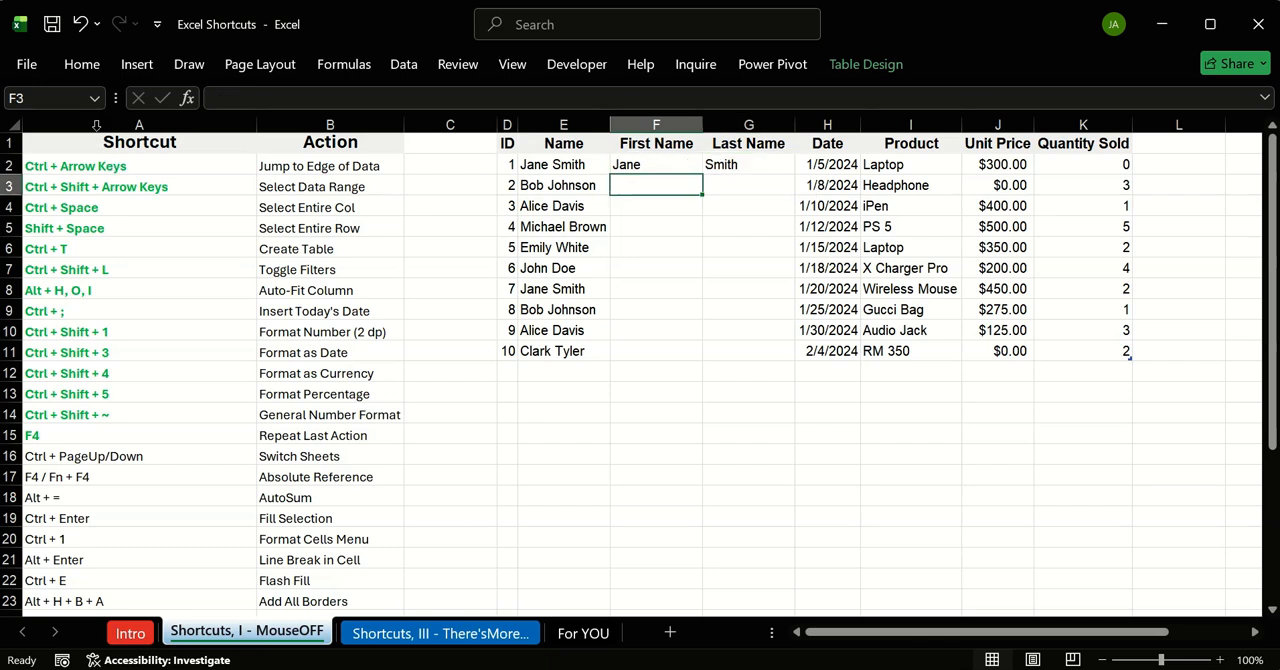
{"action": "left_click", "coordinate": [81, 66]}
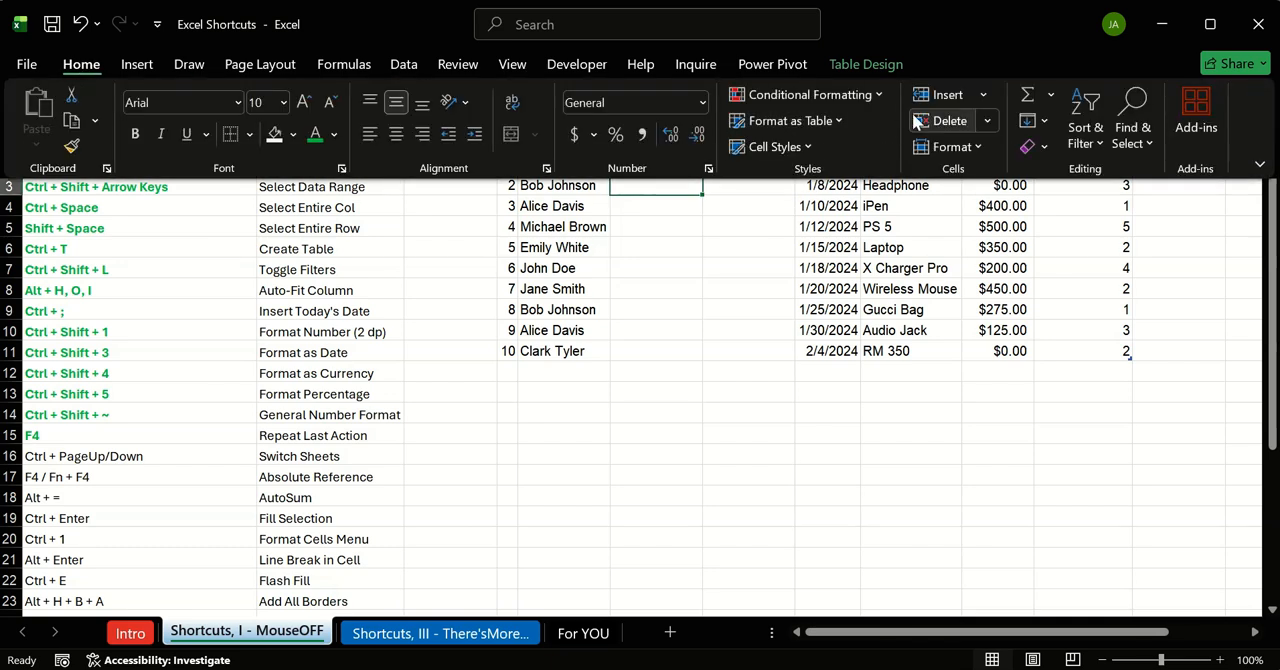
{"action": "left_click", "coordinate": [1043, 118]}
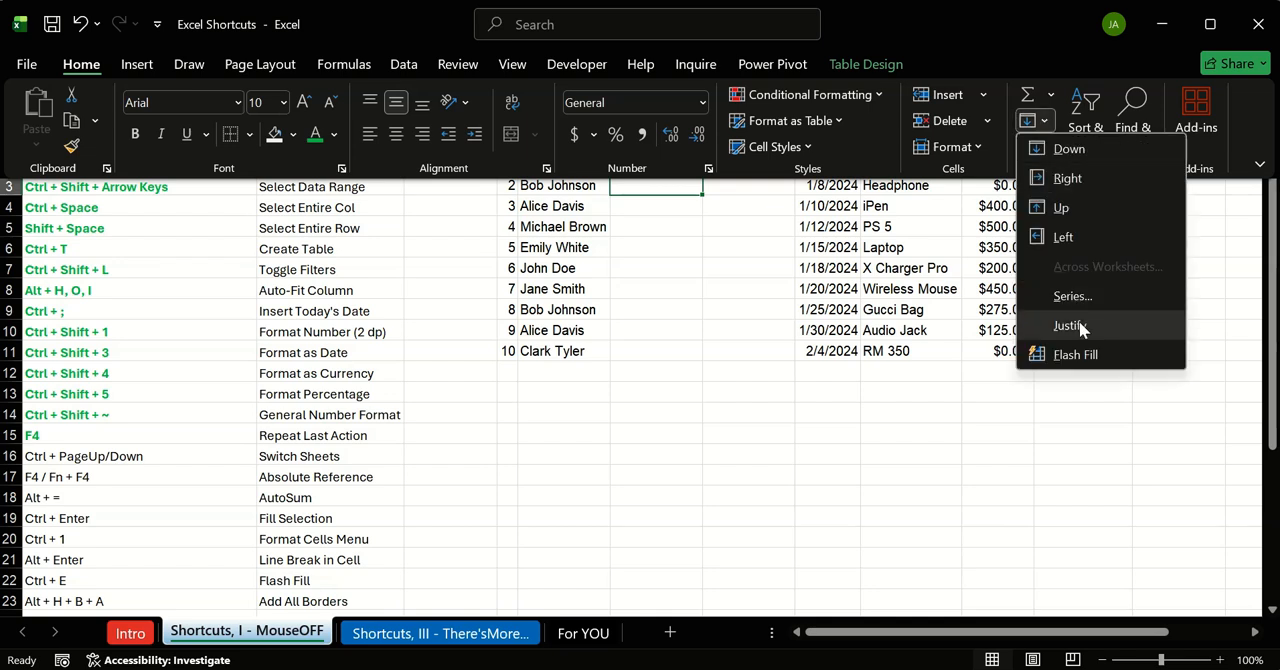
{"action": "left_click", "coordinate": [1080, 356]}
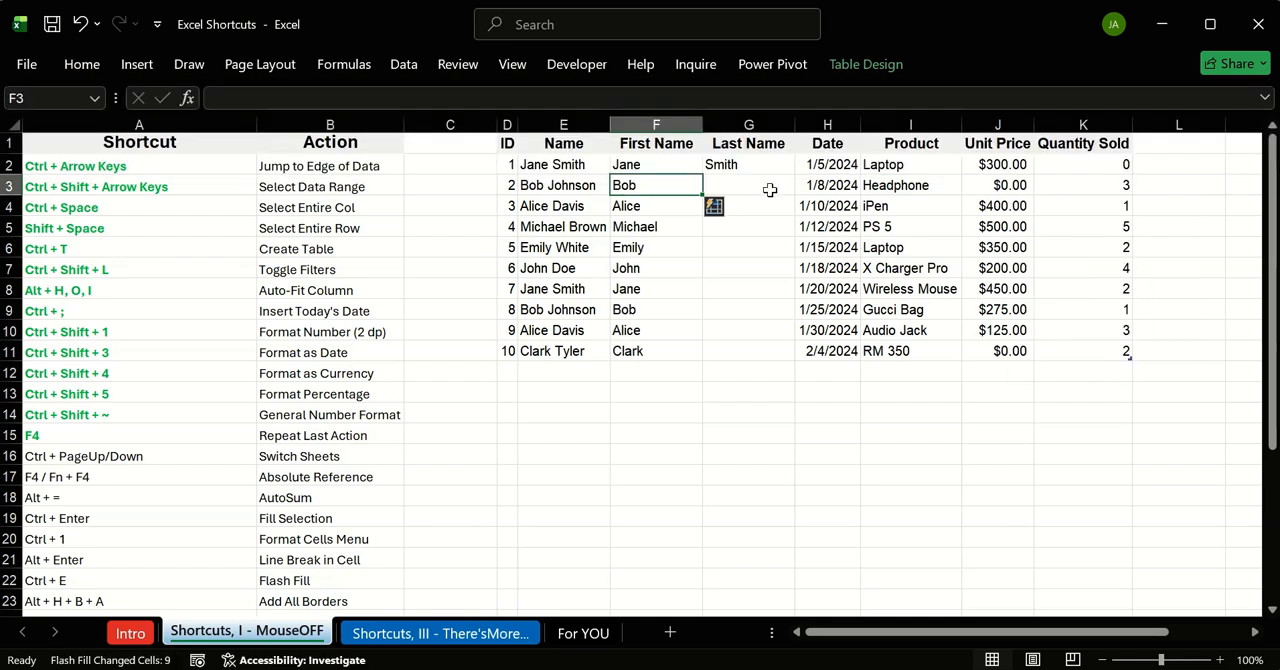
Step: Fill the Last Name column from G3 using the Flash Fill option of the Fill command
{"action": "left_click", "coordinate": [768, 188]}
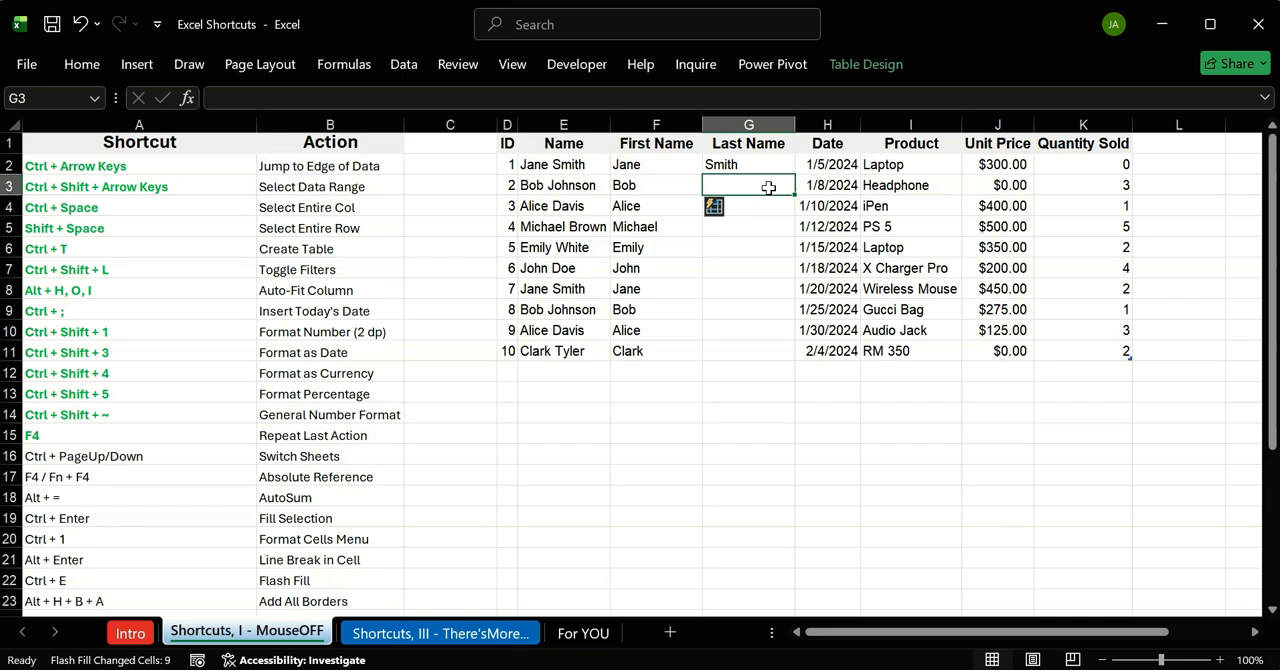
{"action": "left_click", "coordinate": [80, 66]}
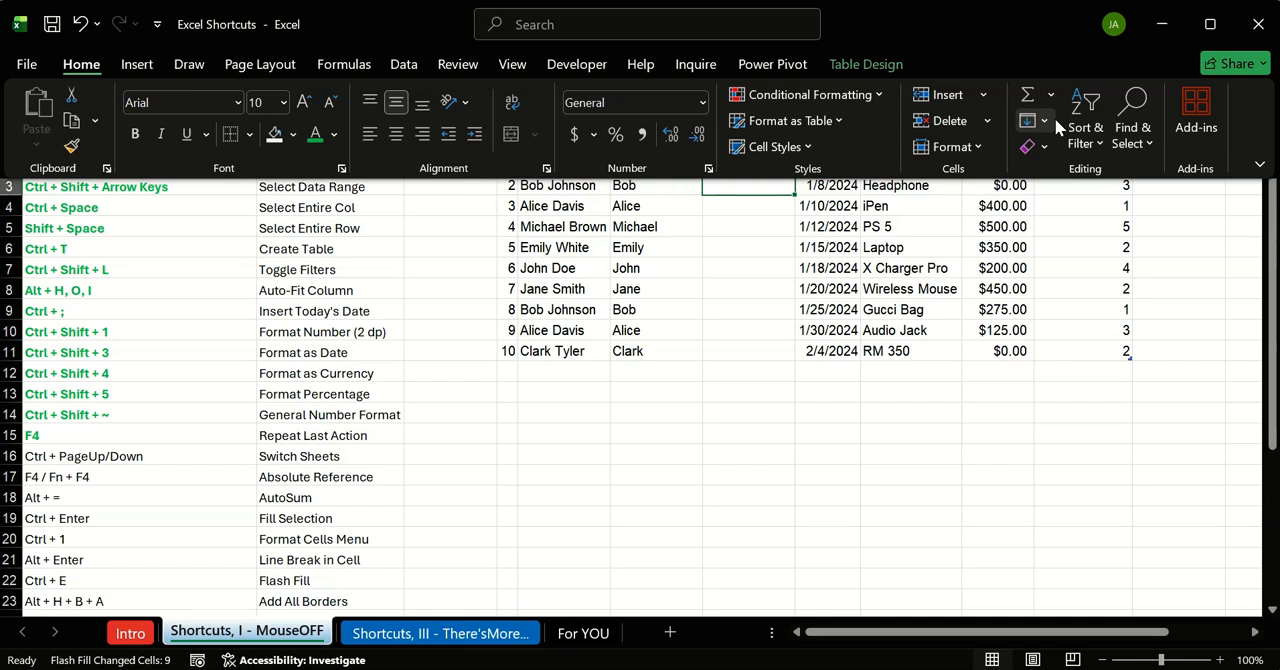
{"action": "left_click", "coordinate": [1050, 119]}
{"action": "left_click", "coordinate": [1080, 352]}
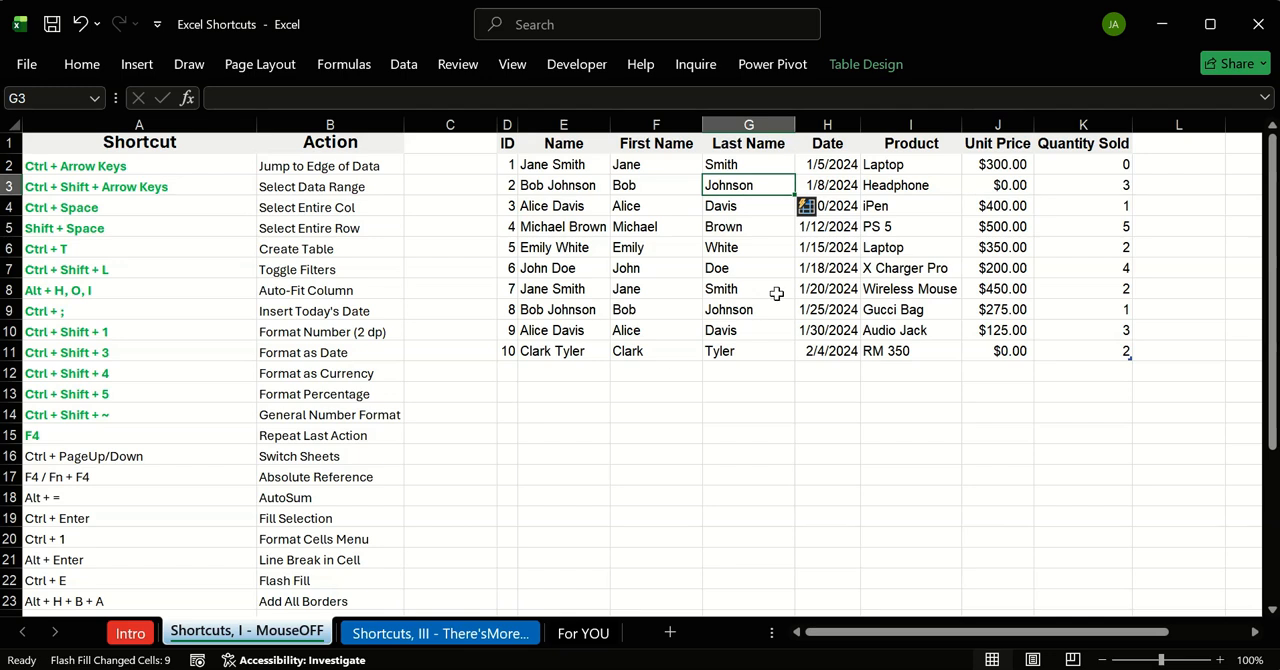
Step: Clear the names in F3:G11 and refill both name columns with Flash Fill
{"action": "left_click_drag", "start_coordinate": [641, 187], "coordinate": [750, 345]}
{"action": "key", "text": "Delete"}
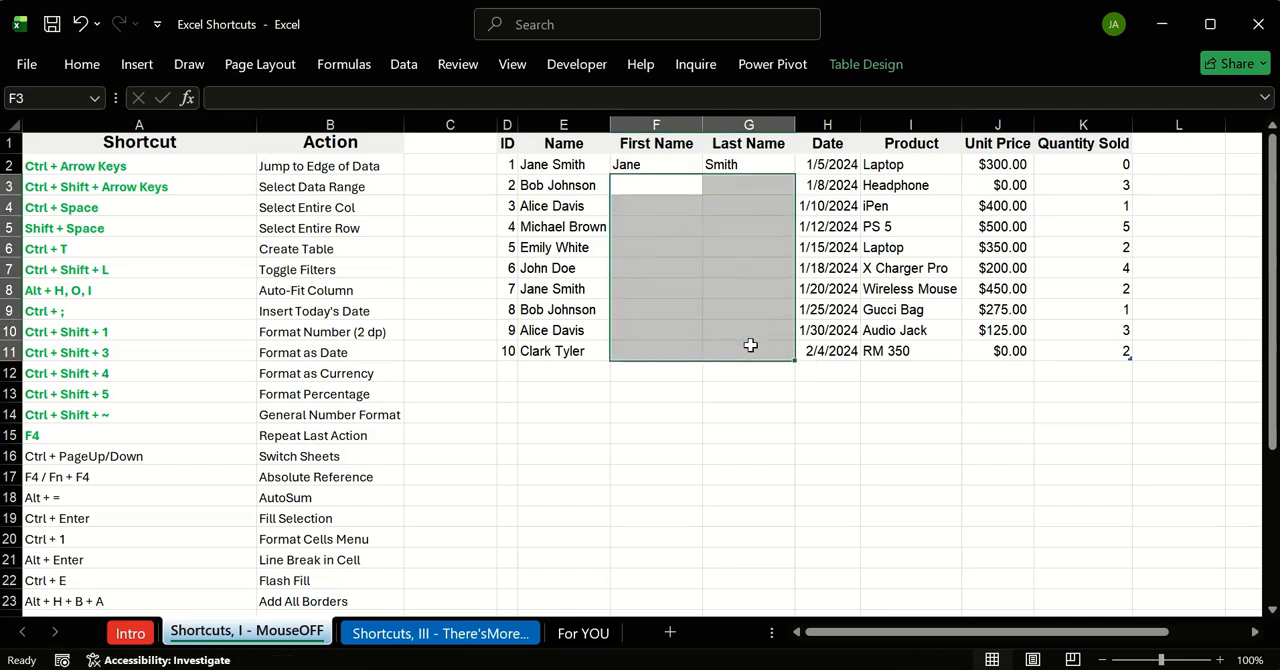
{"action": "left_click", "coordinate": [630, 186]}
{"action": "key", "text": "ctrl+e"}
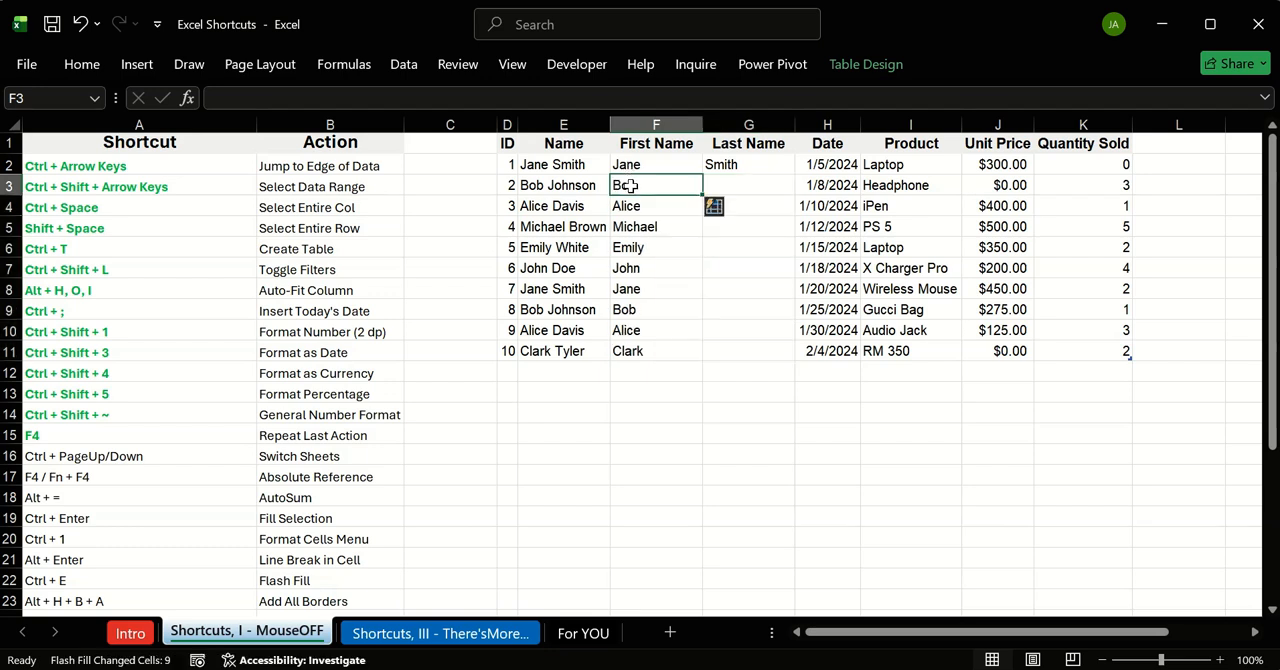
{"action": "left_click", "coordinate": [749, 189]}
{"action": "key", "text": "ctrl+e"}
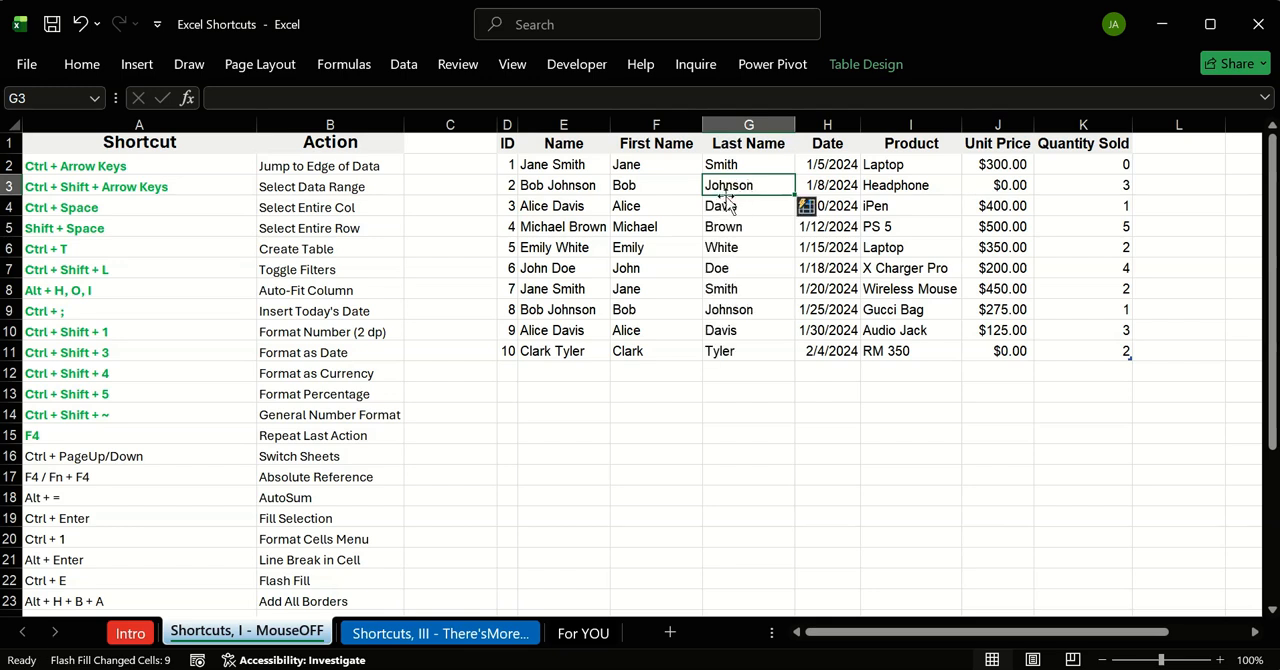
Step: Empty F3:G11 once more and Flash Fill the First Name and Last Name columns from row 3
{"action": "left_click_drag", "start_coordinate": [663, 183], "coordinate": [745, 340]}
{"action": "key", "text": "Delete"}
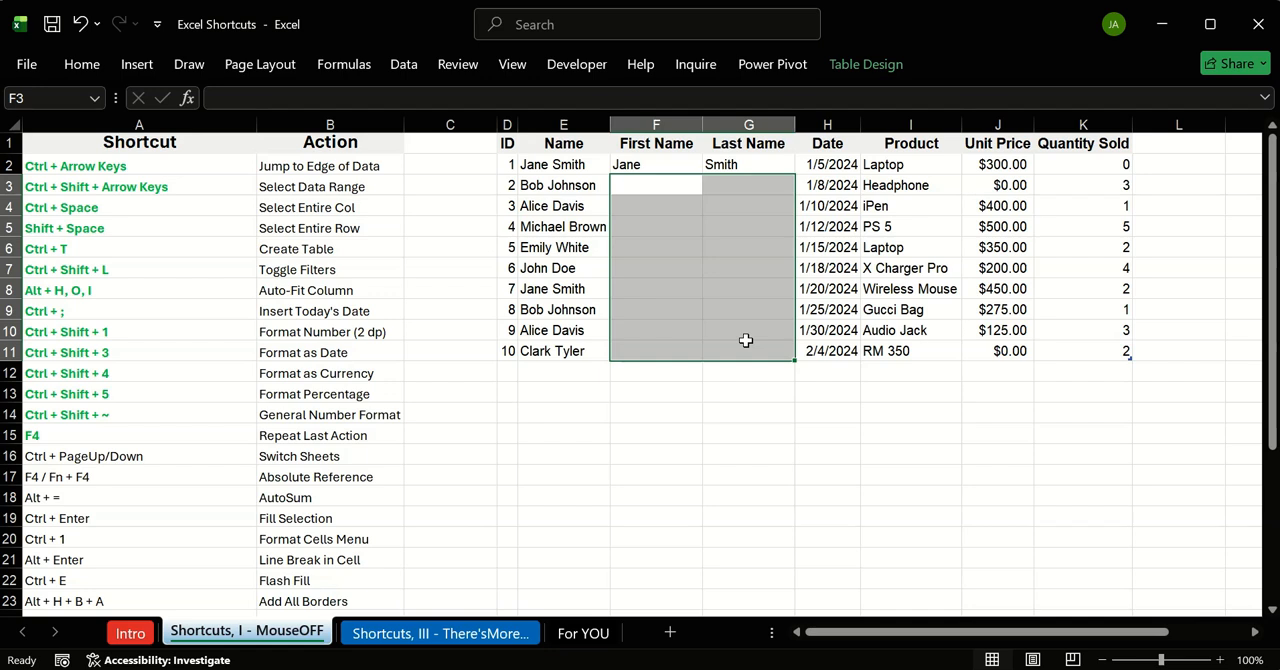
{"action": "left_click", "coordinate": [658, 182]}
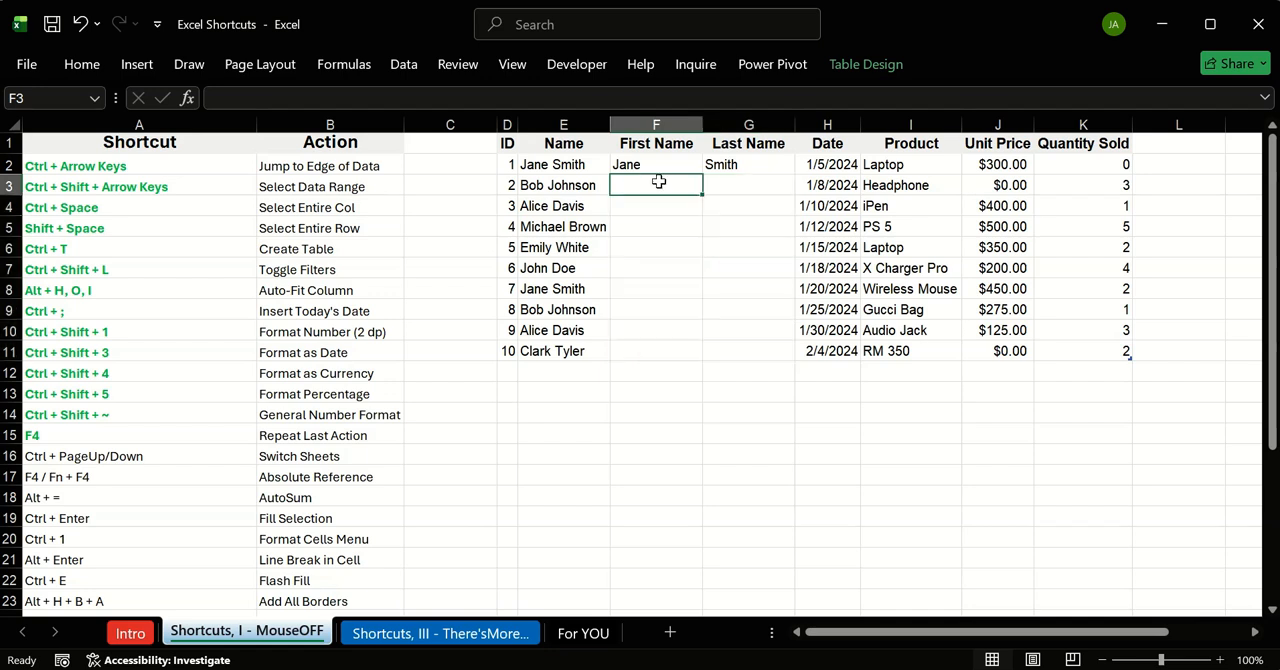
{"action": "key", "text": "ctrl+e"}
{"action": "key", "text": "Right"}
{"action": "key", "text": "ctrl+e"}
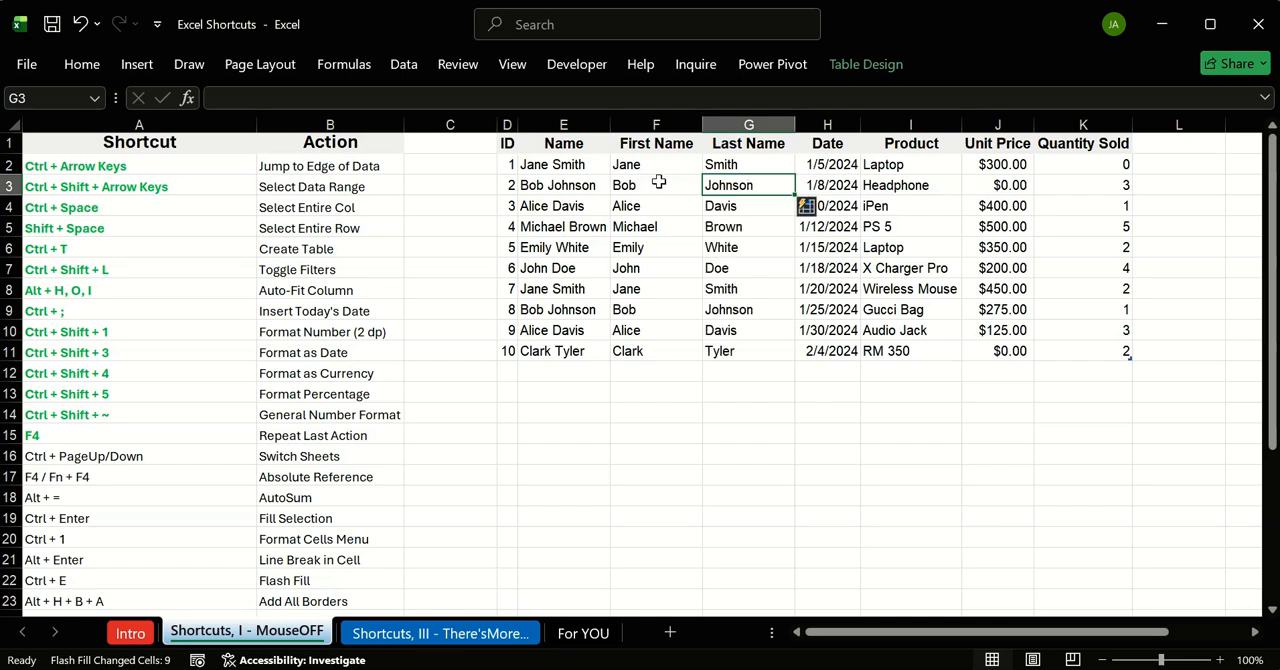
{"action": "left_click", "coordinate": [510, 392]}
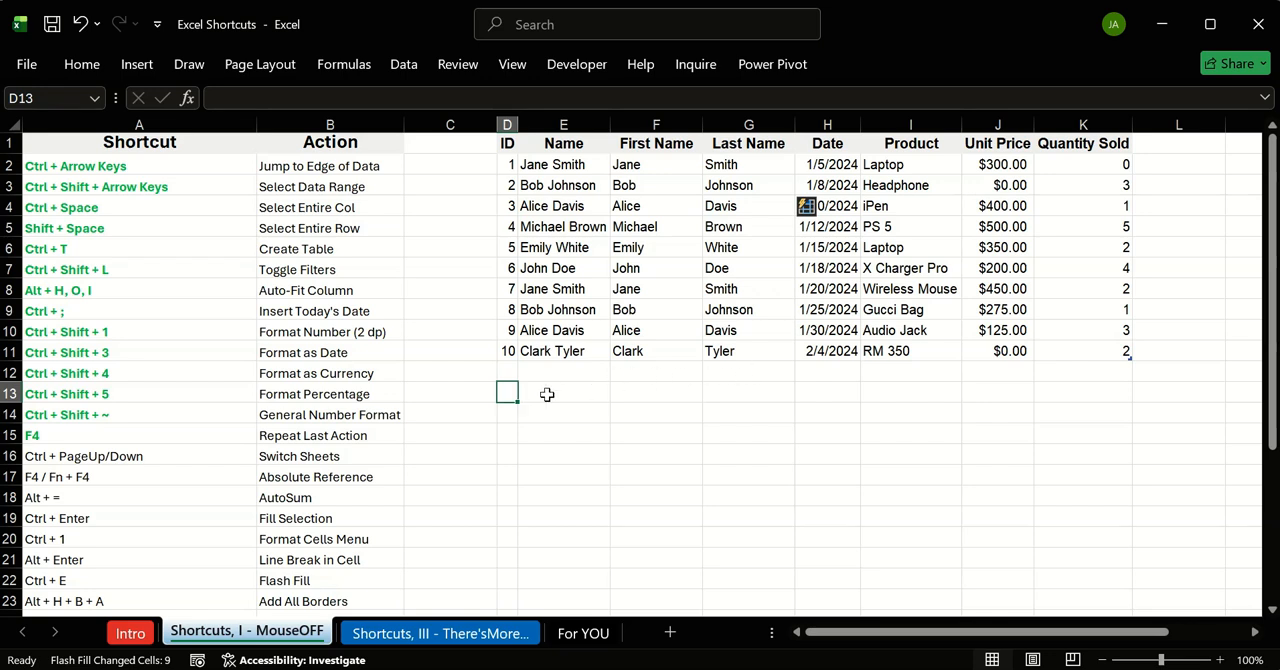
{"action": "key", "text": "Right"}
{"action": "key", "text": "Right"}
{"action": "key", "text": "Right"}
{"action": "key", "text": "Right"}
{"action": "key", "text": "Right"}
{"action": "key", "text": "Right"}
{"action": "key", "text": "Right"}
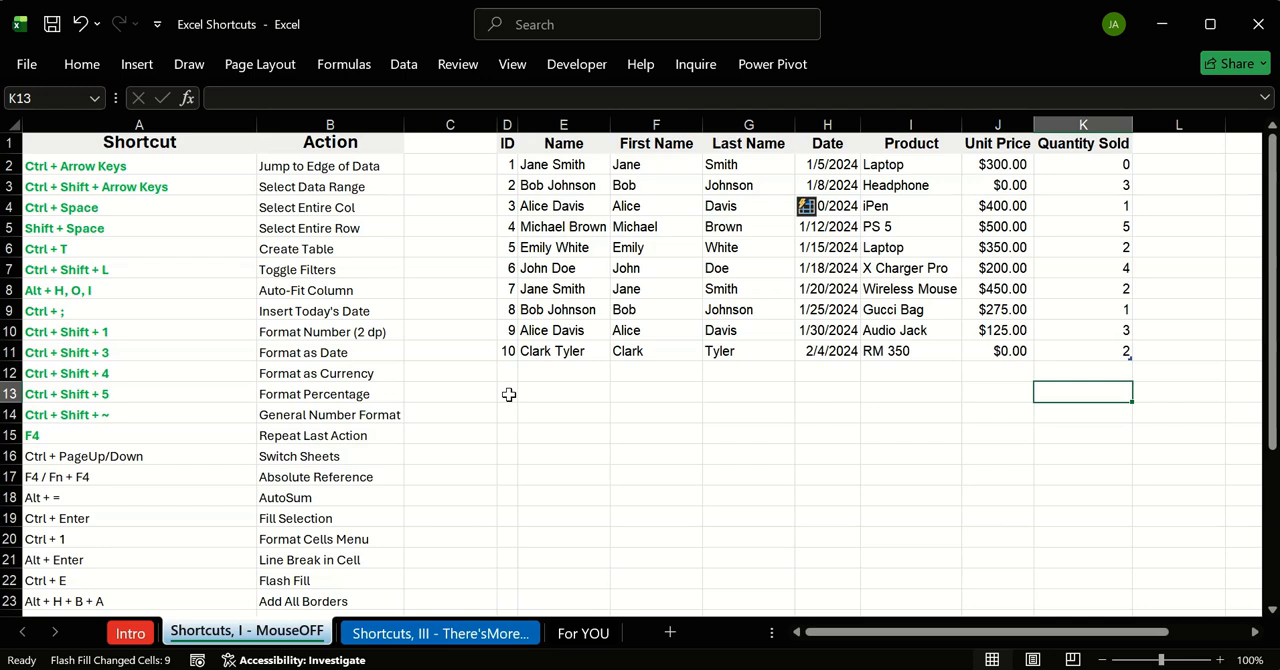
{"action": "key", "text": "Return"}
{"action": "key", "text": "Return"}
{"action": "key", "text": "Return"}
{"action": "key", "text": "Return"}
{"action": "key", "text": "Return"}
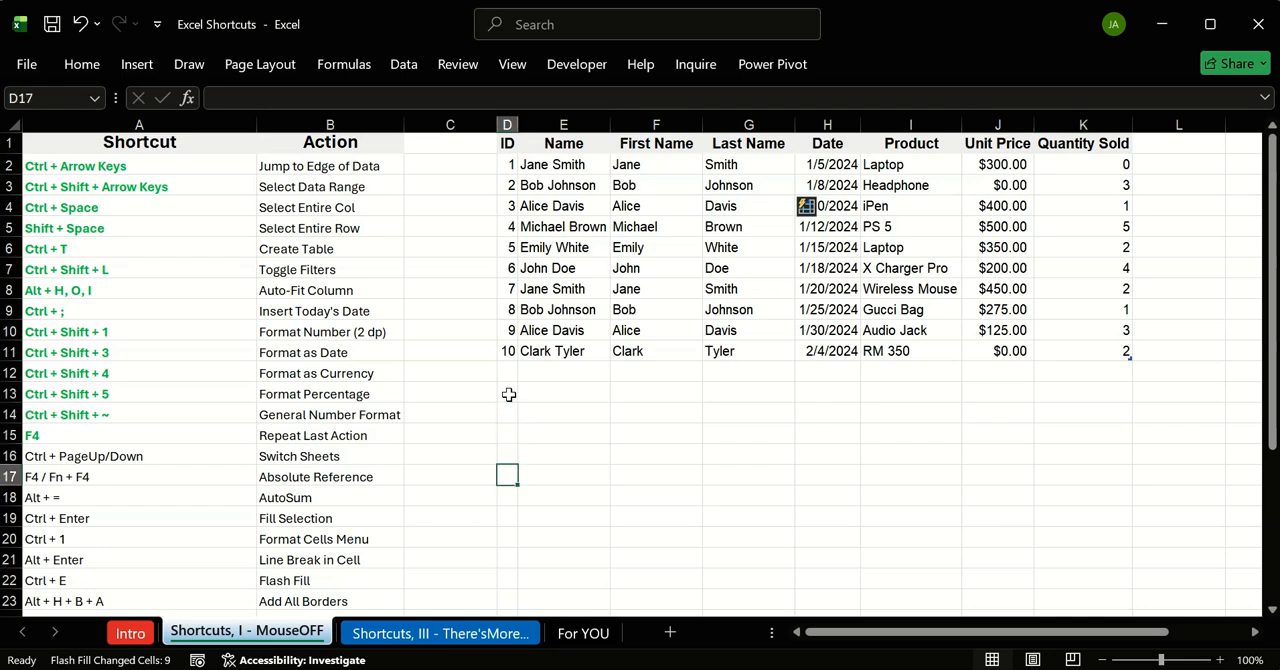
{"action": "key", "text": "Return"}
{"action": "key", "text": "Return"}
{"action": "key", "text": "Return"}
{"action": "key", "text": "Return"}
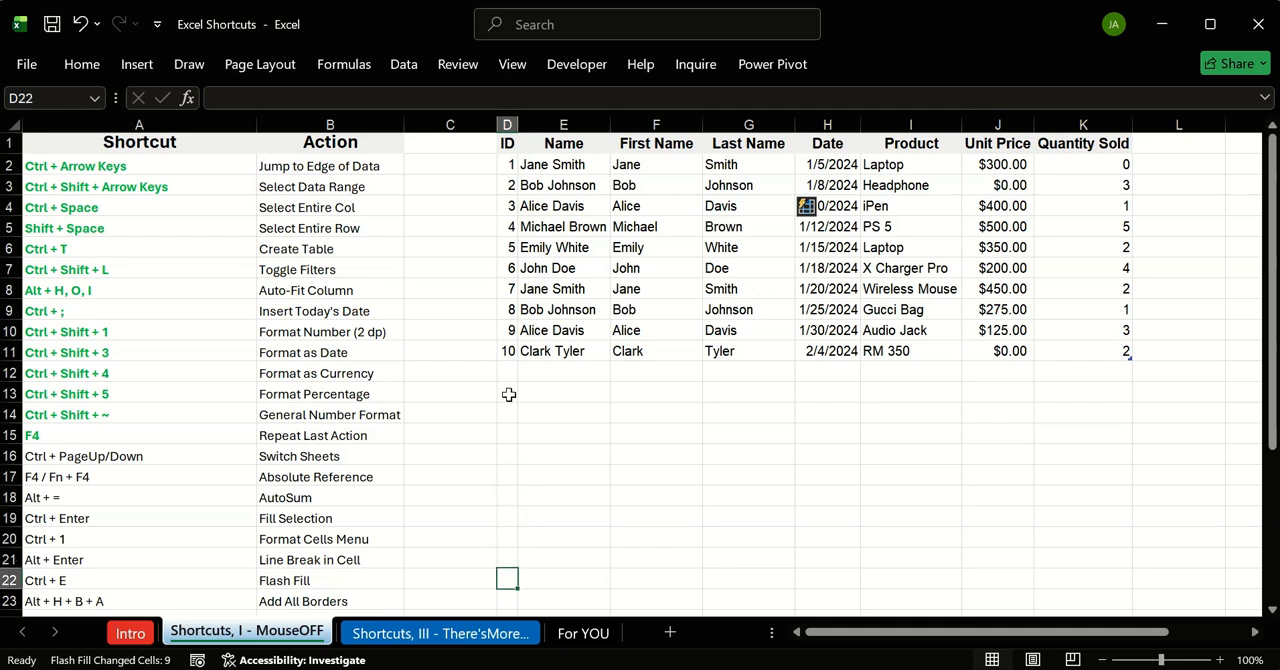
{"action": "key", "text": "Up"}
{"action": "key", "text": "Up"}
{"action": "key", "text": "Up"}
{"action": "key", "text": "Up"}
{"action": "key", "text": "Up"}
{"action": "key", "text": "Up"}
{"action": "key", "text": "Up"}
{"action": "key", "text": "Up"}
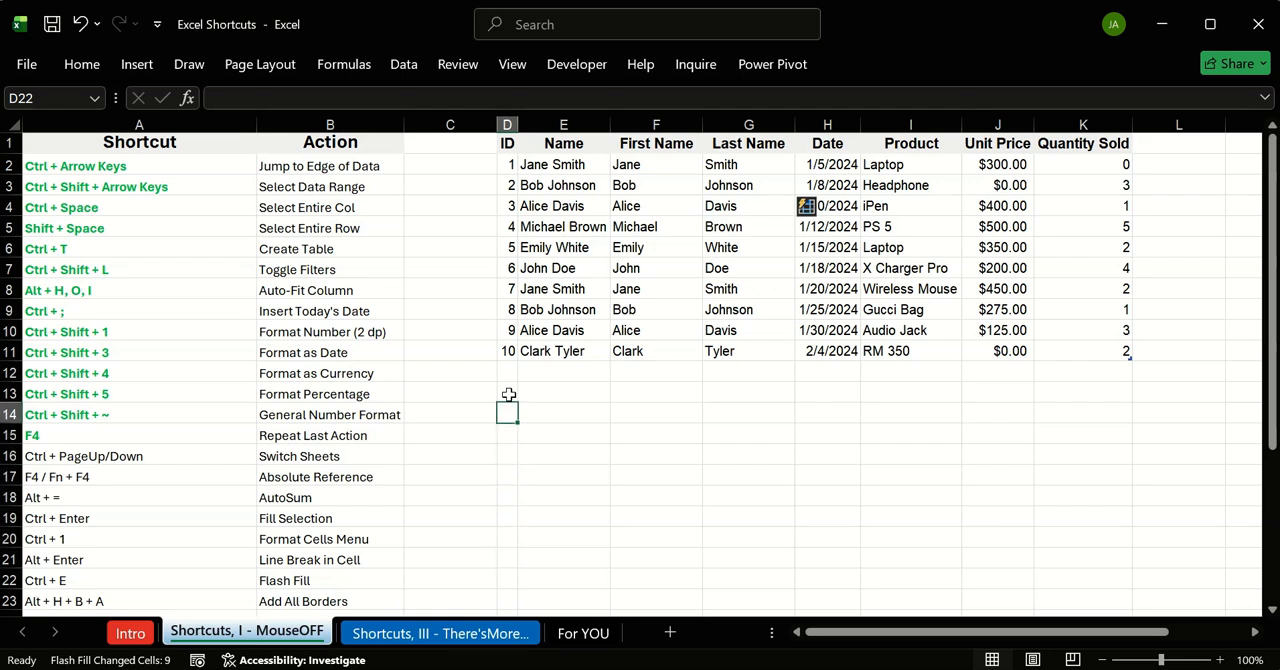
{"action": "key", "text": "Up"}
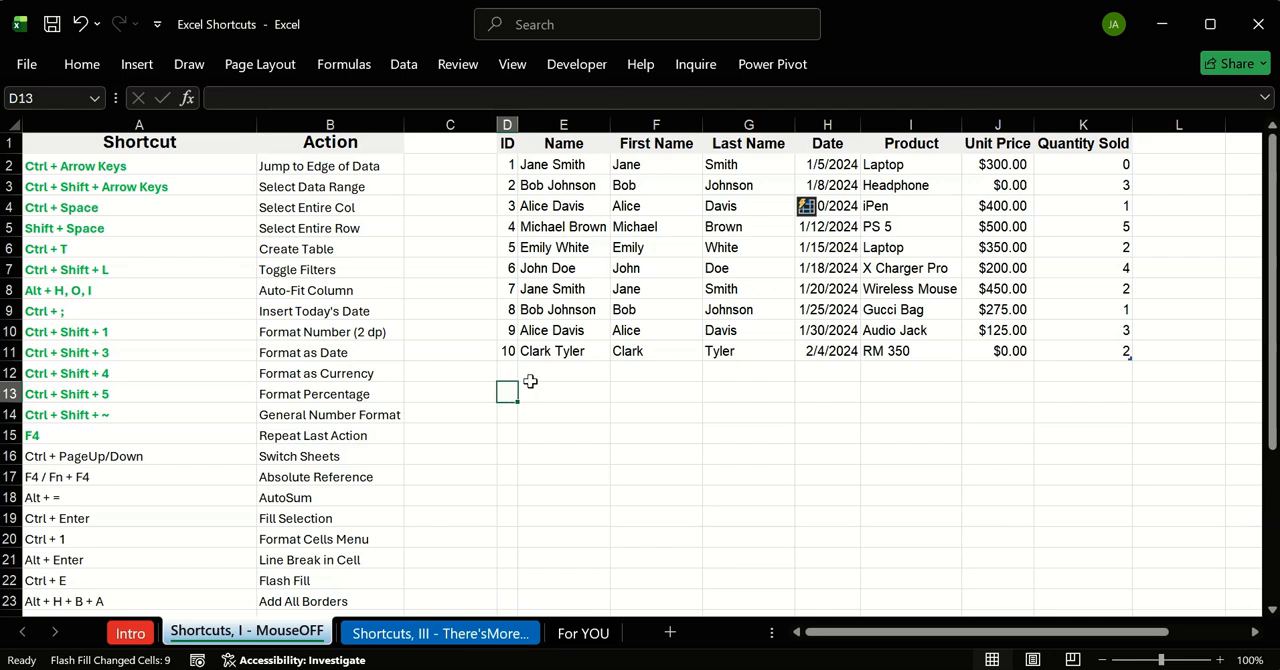
Step: Select the whole table row for the Headphone record, starting from its Product cell I3
{"action": "left_click", "coordinate": [942, 270]}
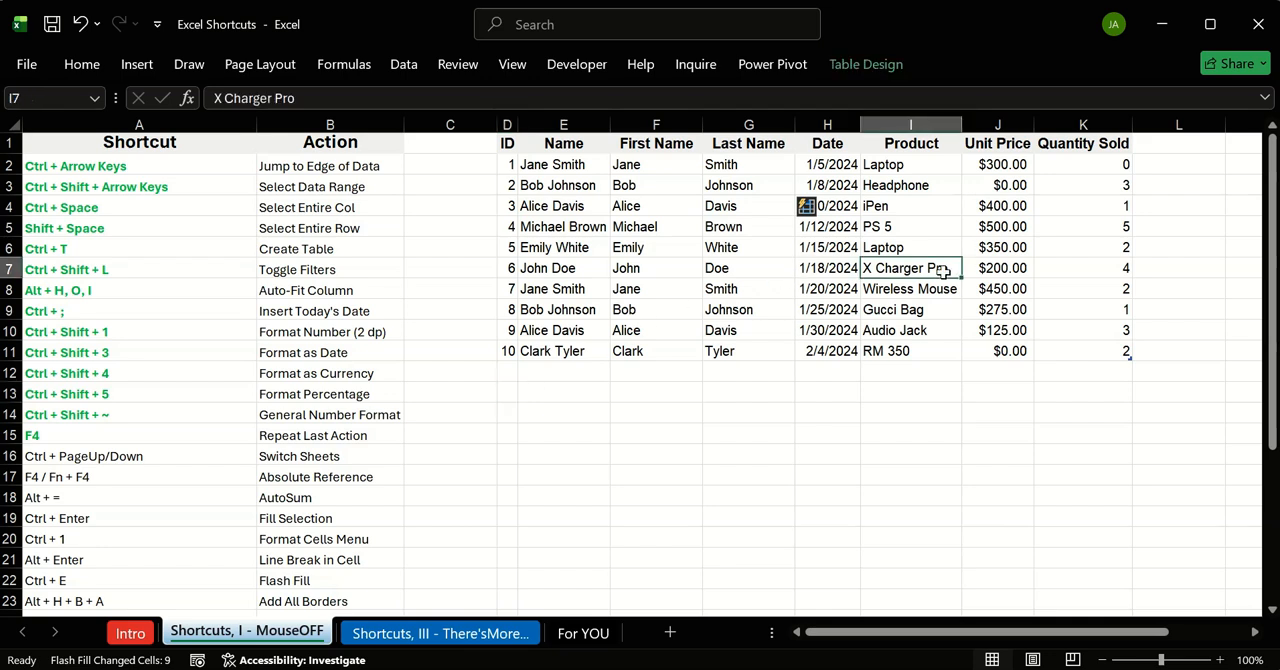
{"action": "key", "text": "Up"}
{"action": "key", "text": "Up"}
{"action": "key", "text": "Up"}
{"action": "key", "text": "Up"}
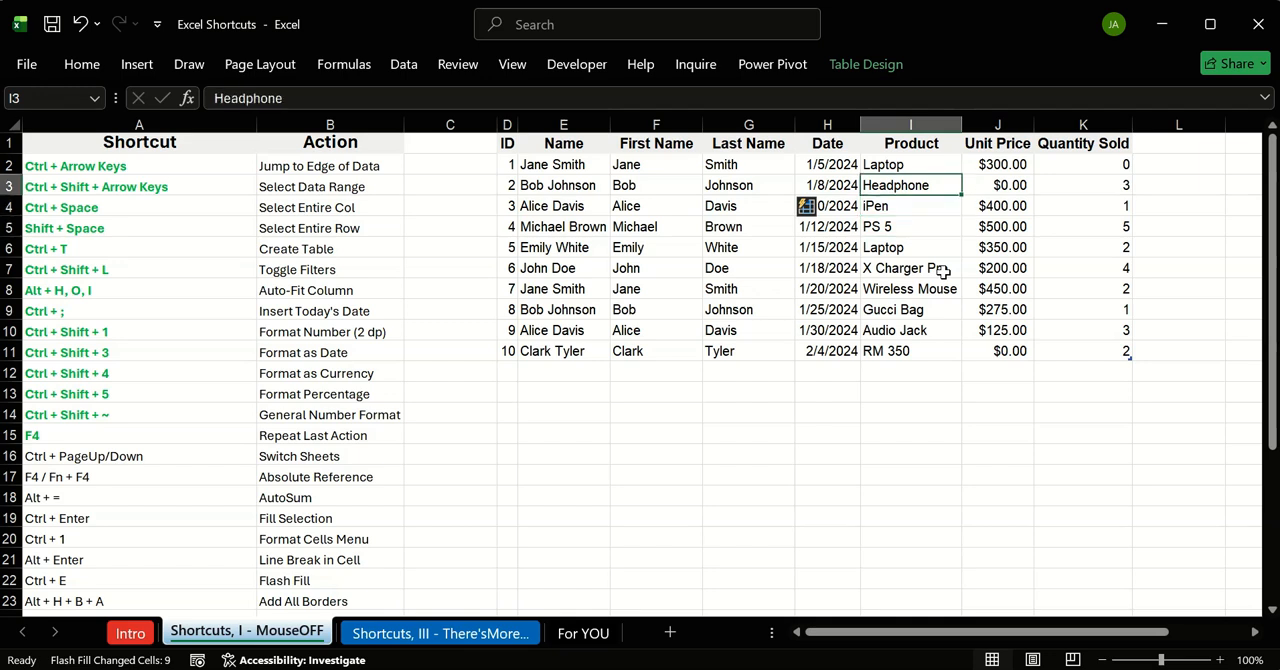
{"action": "key", "text": "shift+space"}
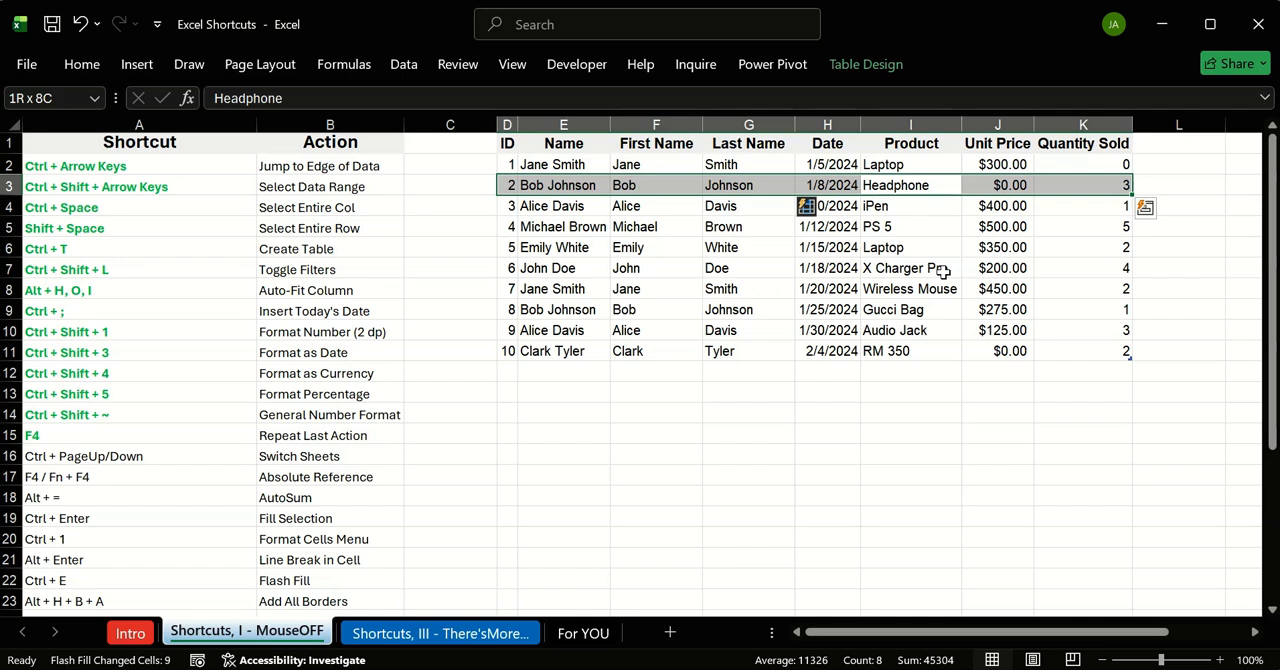
{"action": "left_click", "coordinate": [940, 308]}
{"action": "key", "text": "Left"}
{"action": "key", "text": "Left"}
{"action": "key", "text": "Left"}
{"action": "key", "text": "Left"}
{"action": "key", "text": "Left"}
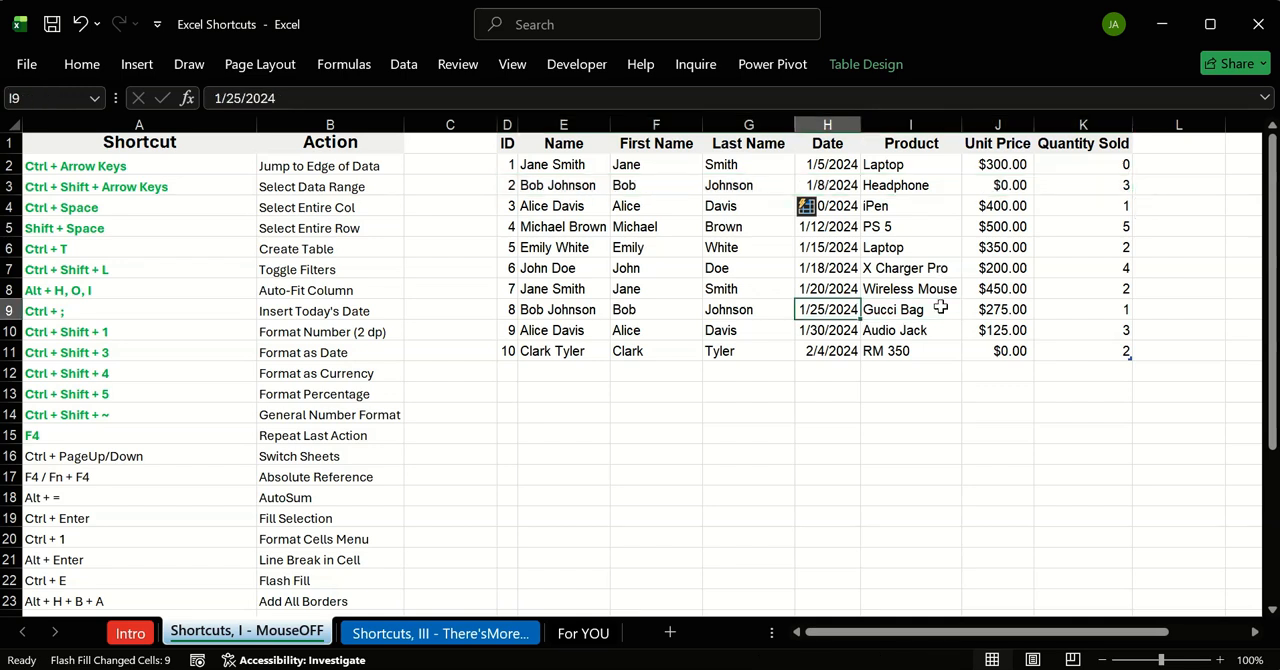
{"action": "key", "text": "Right"}
{"action": "key", "text": "Right"}
{"action": "key", "text": "Right"}
{"action": "key", "text": "Right"}
{"action": "key", "text": "Right"}
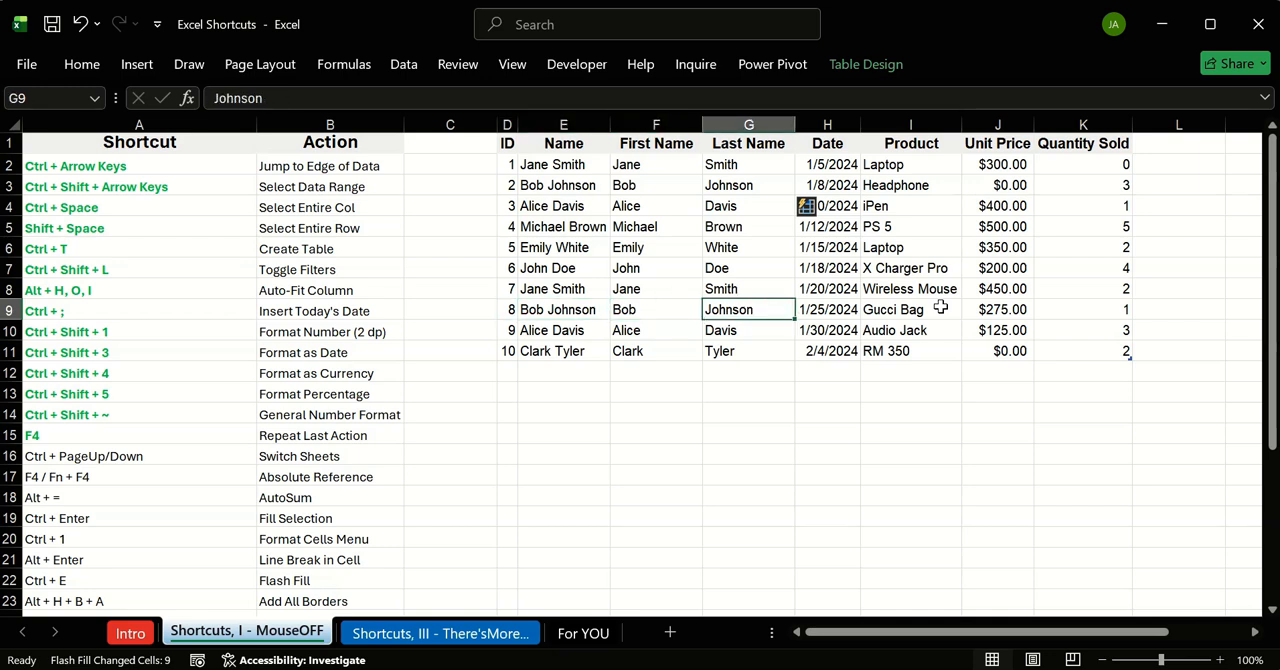
{"action": "key", "text": "Left"}
{"action": "key", "text": "Left"}
{"action": "key", "text": "Left"}
{"action": "key", "text": "Left"}
{"action": "key", "text": "Left"}
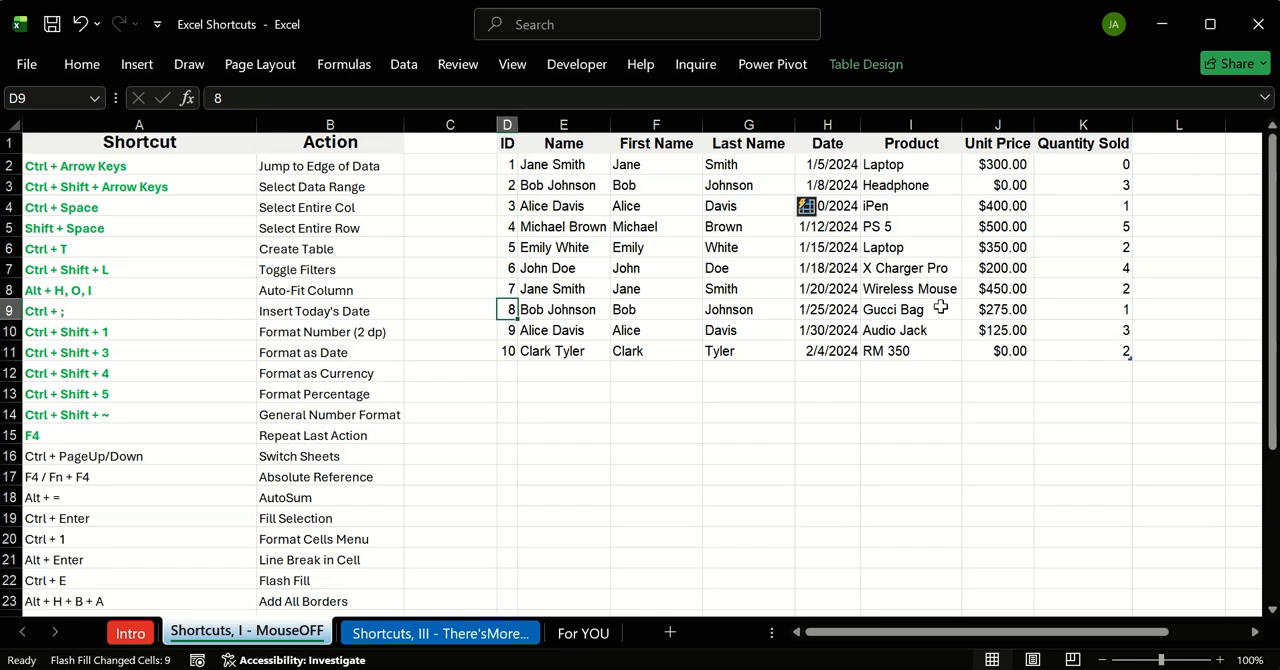
{"action": "key", "text": "Down"}
{"action": "key", "text": "Down"}
{"action": "key", "text": "Down"}
{"action": "key", "text": "Down"}
{"action": "key", "text": "Down"}
{"action": "key", "text": "Down"}
{"action": "key", "text": "Down"}
{"action": "key", "text": "Down"}
{"action": "key", "text": "Down"}
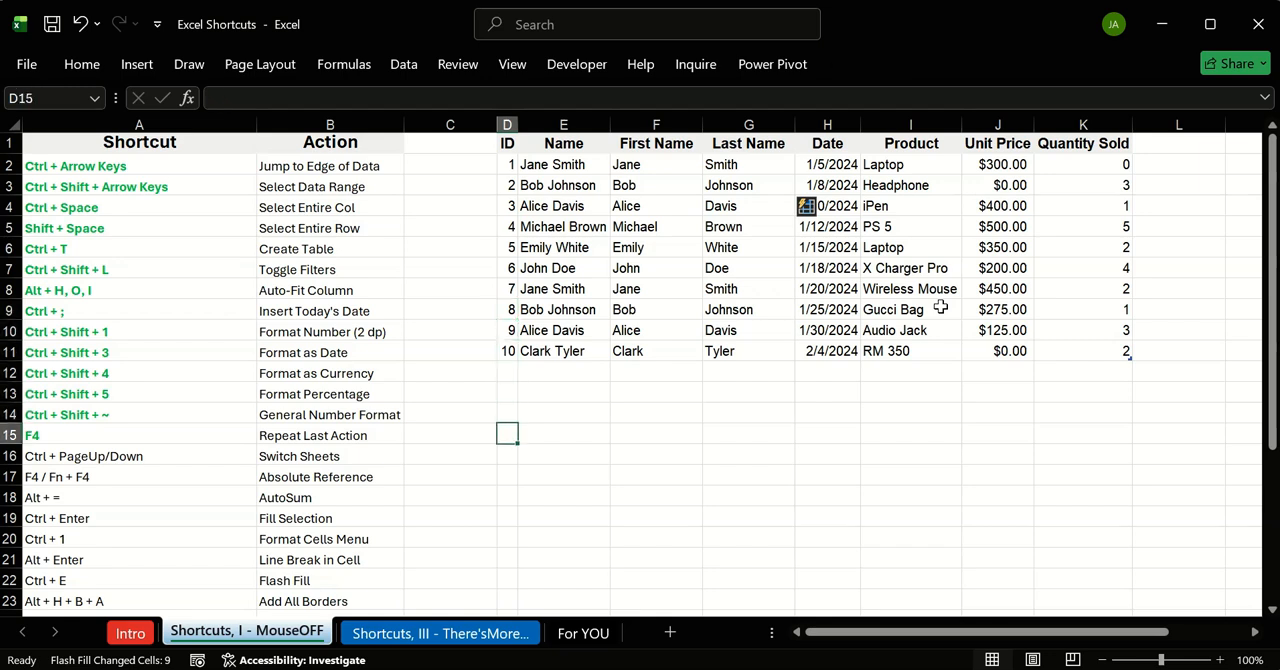
{"action": "key", "text": "Up"}
{"action": "key", "text": "Up"}
{"action": "key", "text": "Up"}
{"action": "key", "text": "Up"}
{"action": "key", "text": "Up"}
{"action": "key", "text": "Up"}
{"action": "key", "text": "Up"}
{"action": "key", "text": "Up"}
{"action": "key", "text": "Up"}
{"action": "key", "text": "Up"}
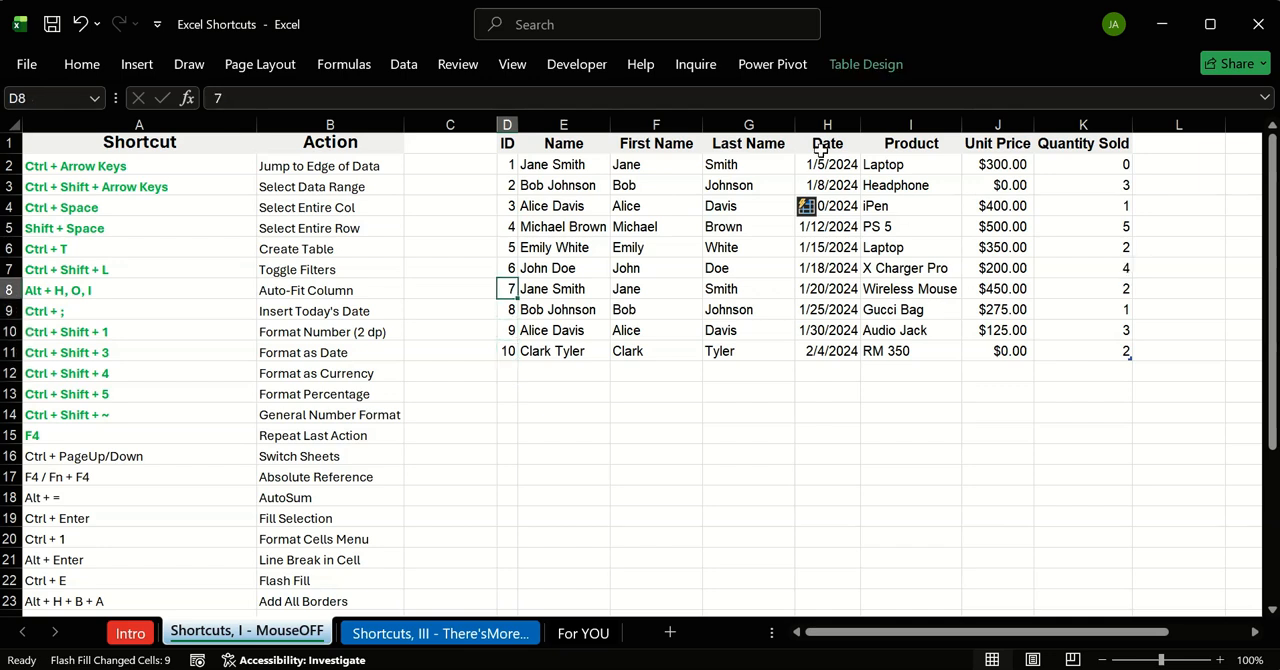
{"action": "left_click", "coordinate": [868, 386]}
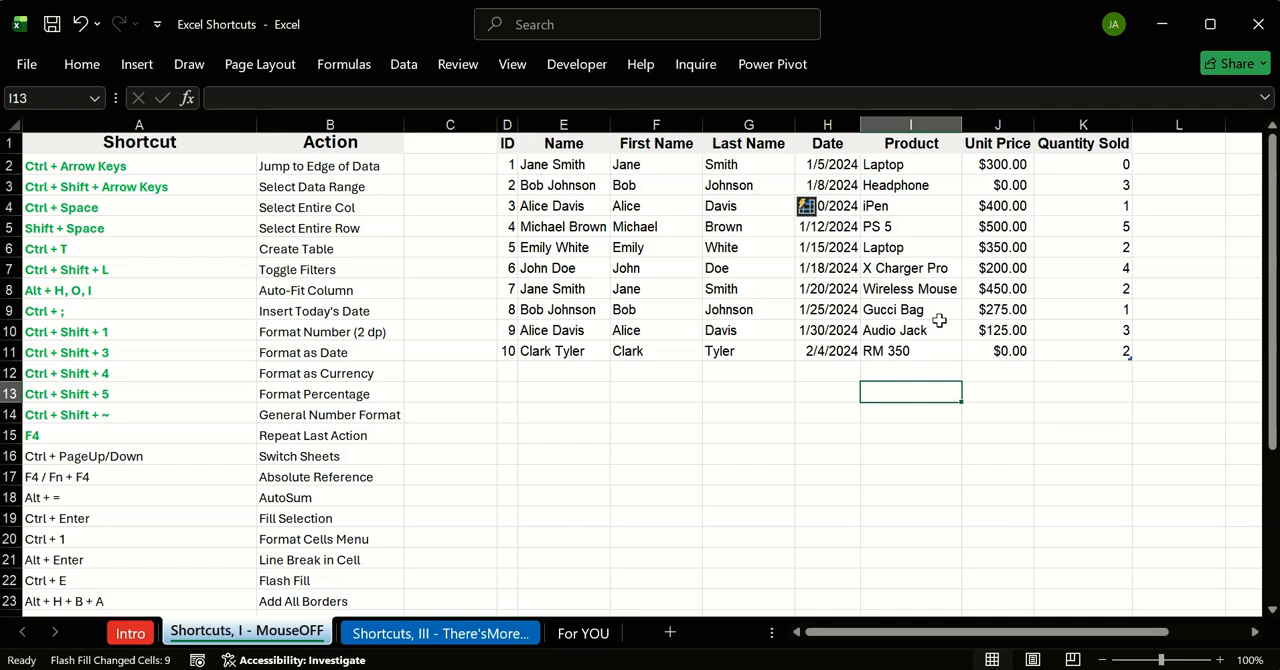
{"action": "left_click", "coordinate": [737, 438]}
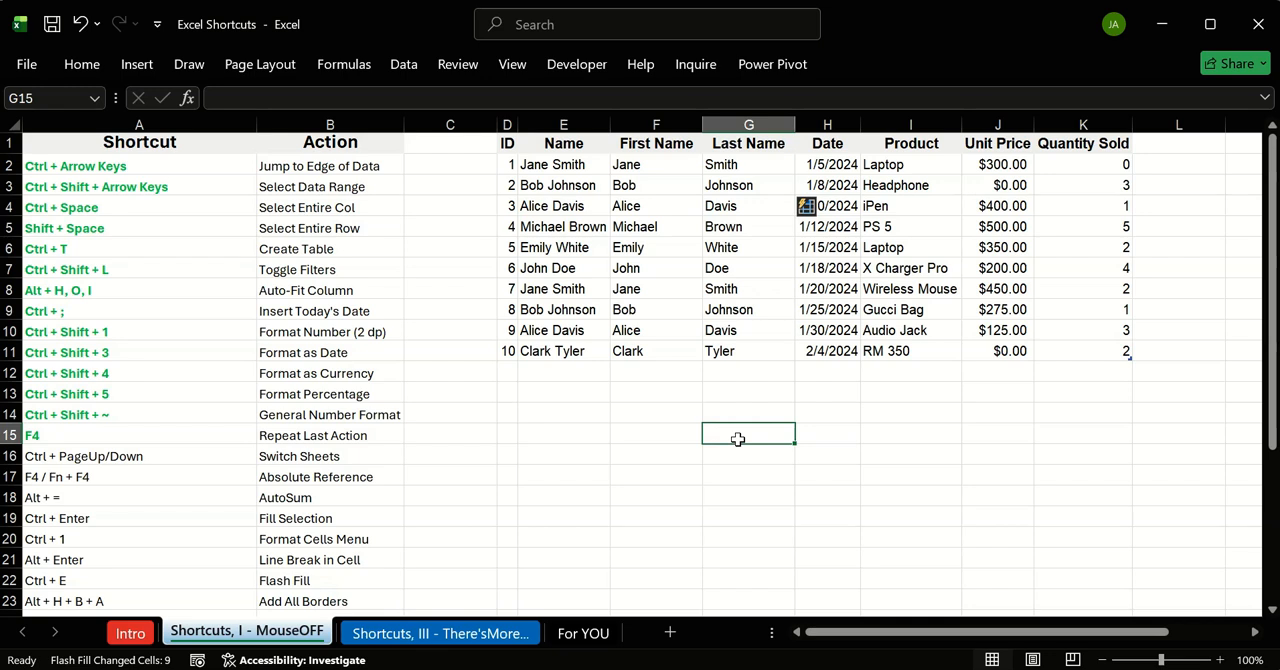
{"action": "left_click", "coordinate": [491, 400]}
{"action": "left_click", "coordinate": [508, 399]}
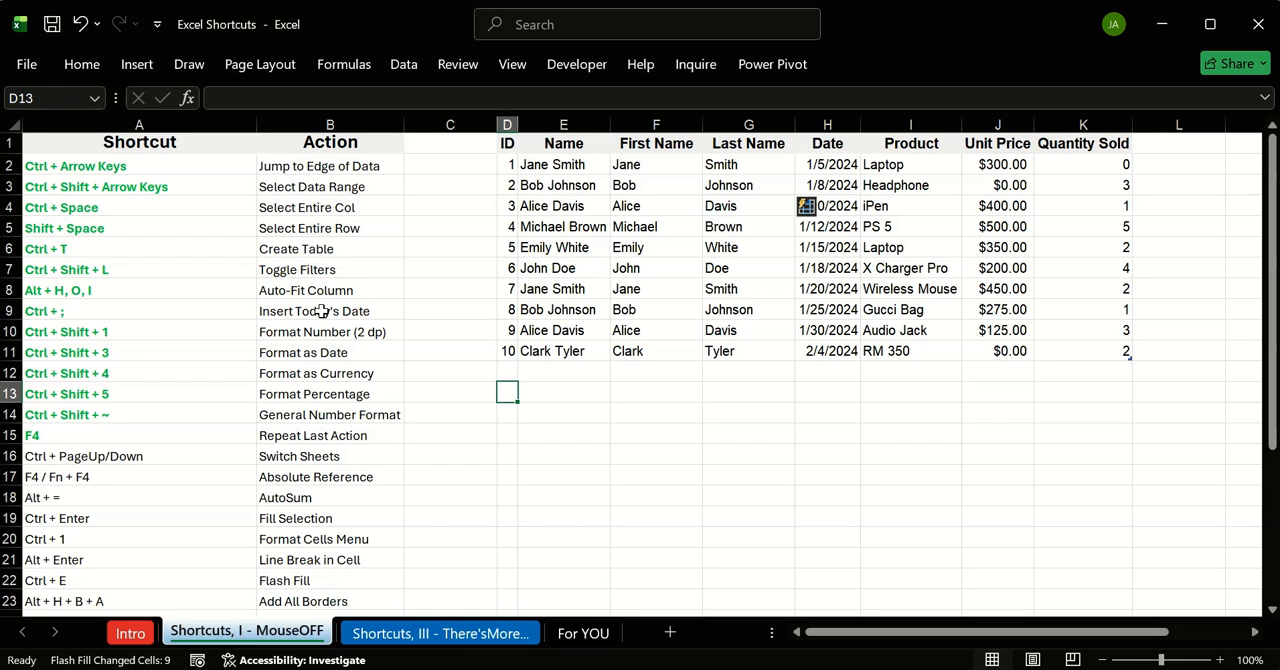
{"action": "left_click", "coordinate": [535, 396]}
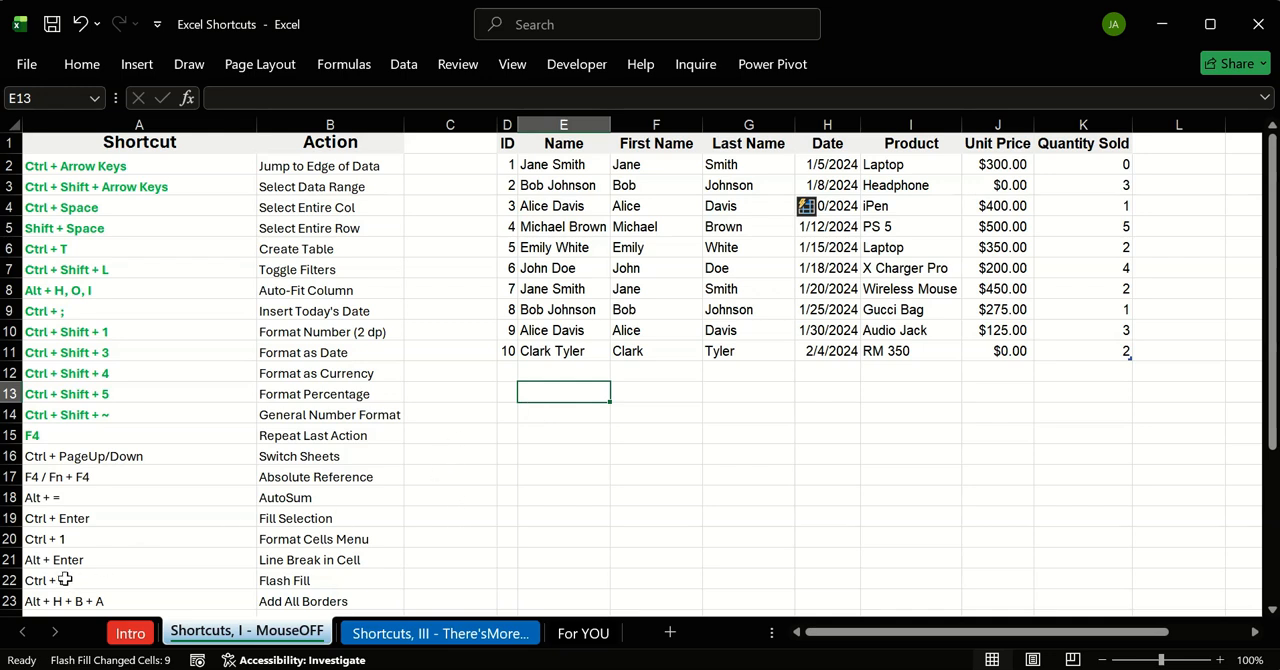
Step: Apply all borders to the entire sales table D1:K11, including its header row
{"action": "left_click", "coordinate": [88, 600]}
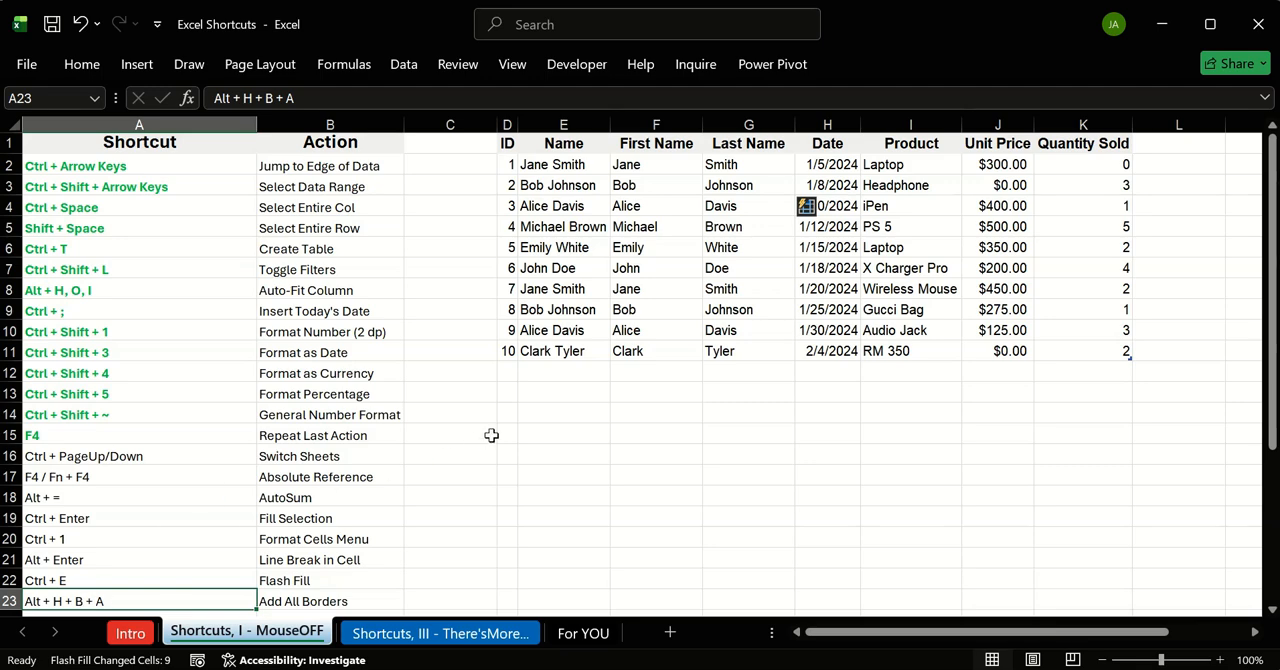
{"action": "scroll", "coordinate": [305, 507], "scroll_direction": "down", "scroll_amount": 2}
{"action": "scroll", "coordinate": [305, 507], "scroll_direction": "up", "scroll_amount": 2}
{"action": "left_click", "coordinate": [508, 144]}
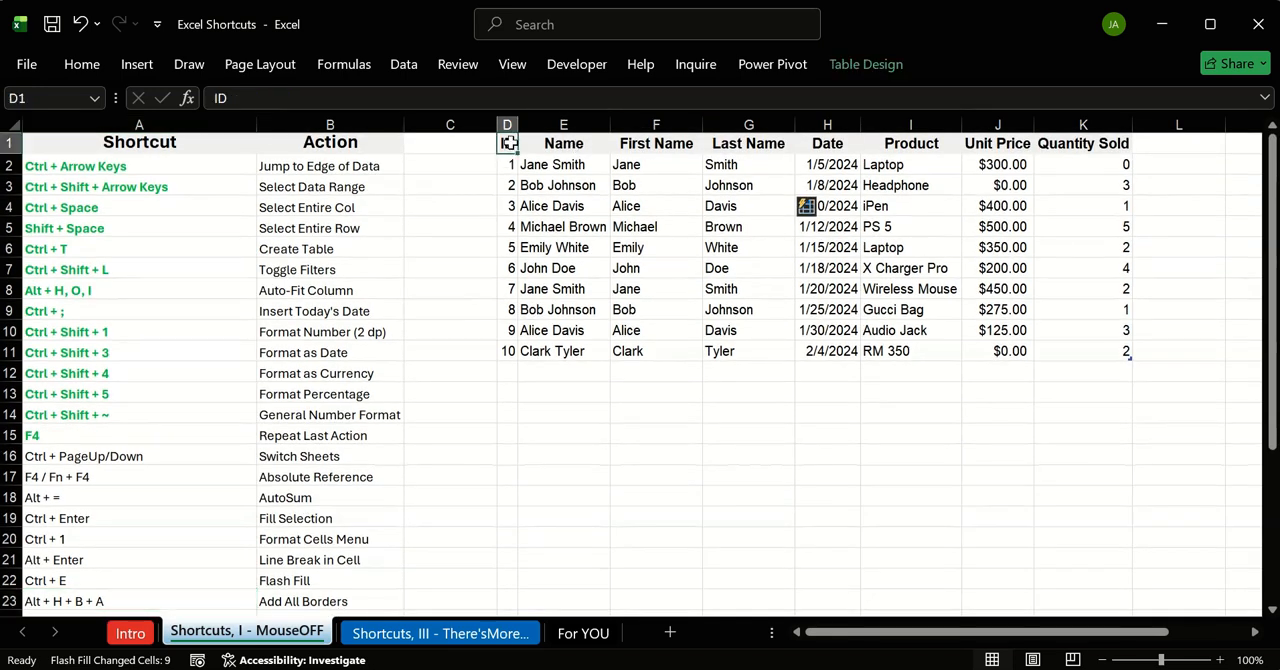
{"action": "key", "text": "ctrl+a"}
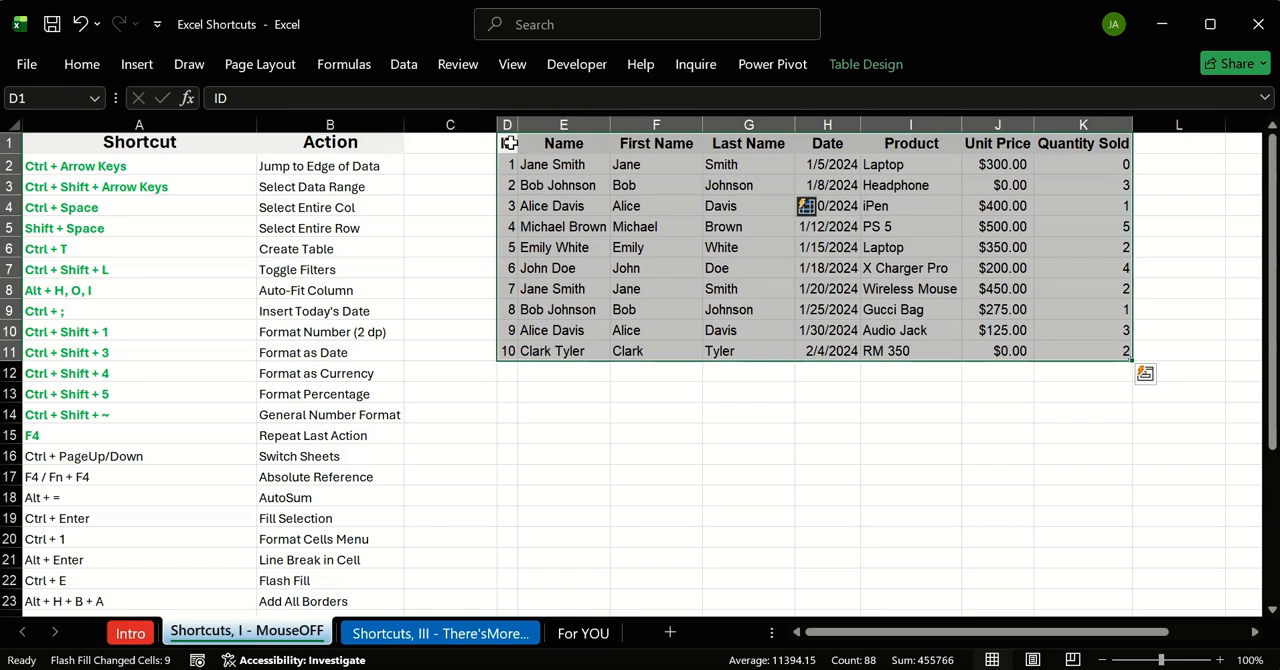
{"action": "key", "text": "alt+h"}
{"action": "key", "text": "b"}
{"action": "key", "text": "a"}
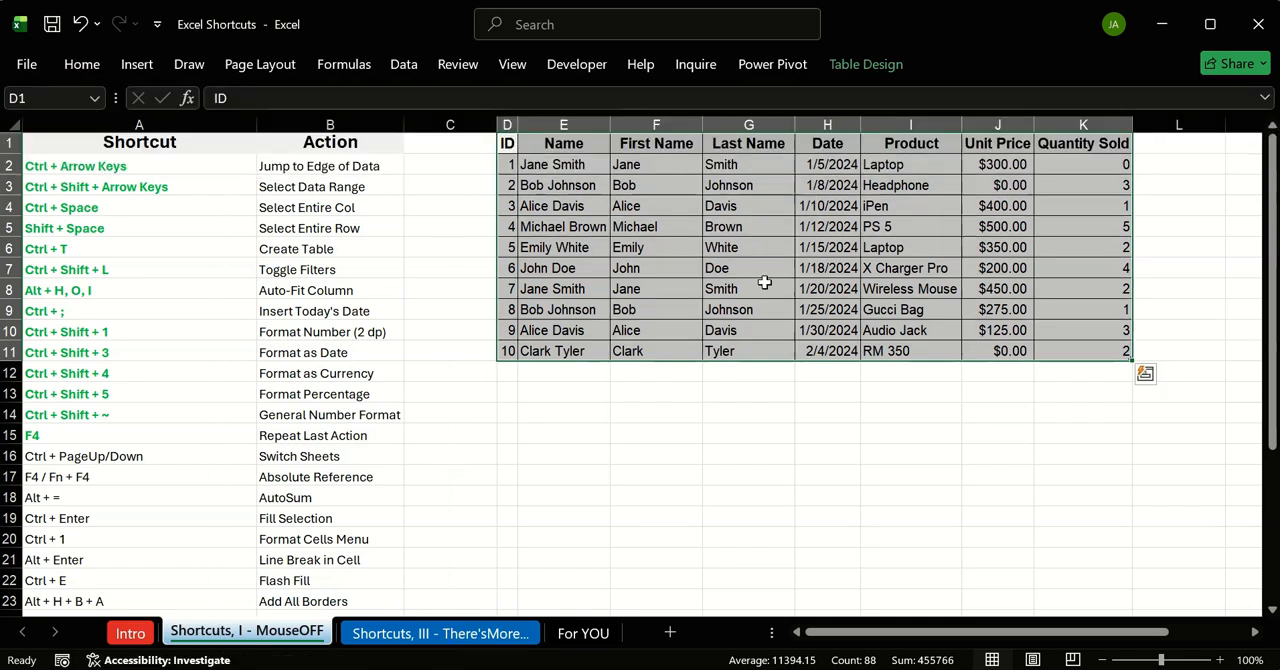
{"action": "left_click", "coordinate": [728, 424]}
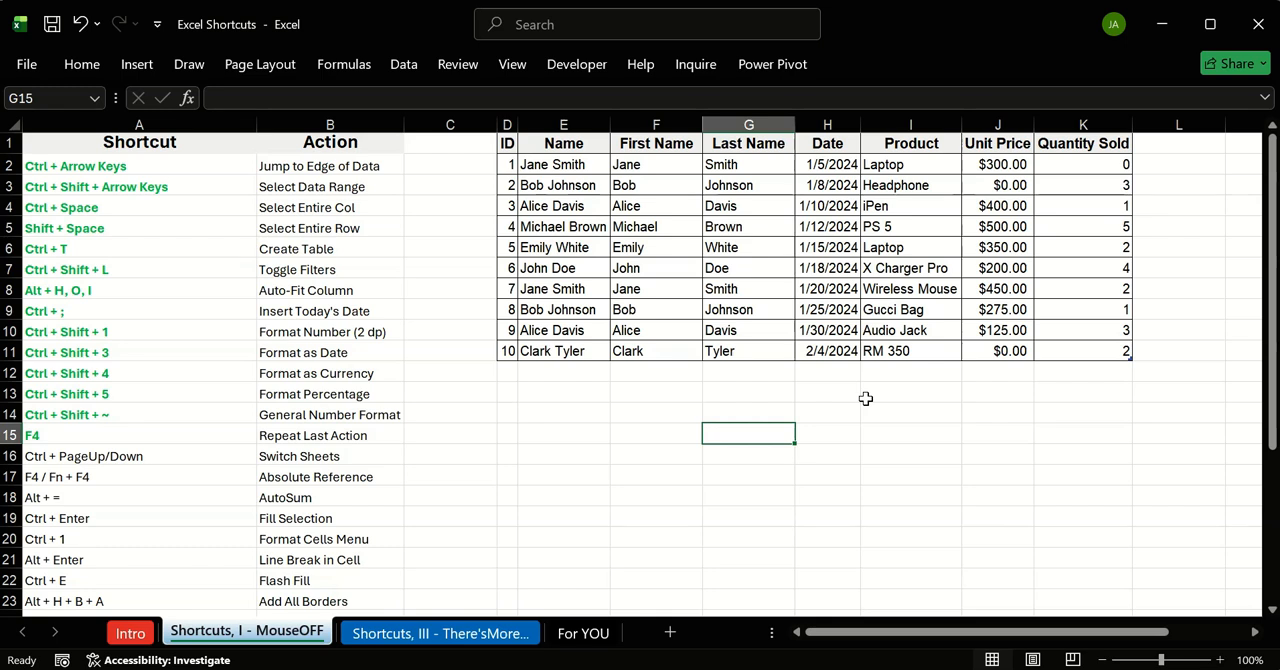
Step: Undo the borders applied to the sales table
{"action": "left_click", "coordinate": [953, 395]}
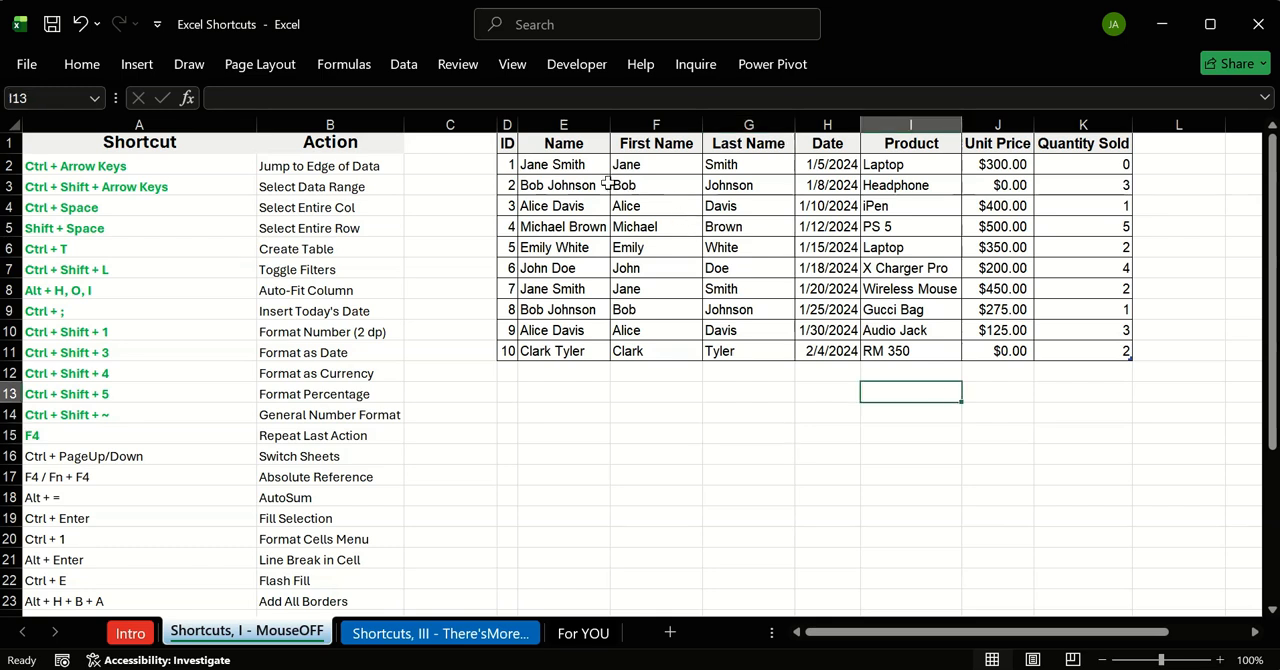
{"action": "key", "text": "ctrl+z"}
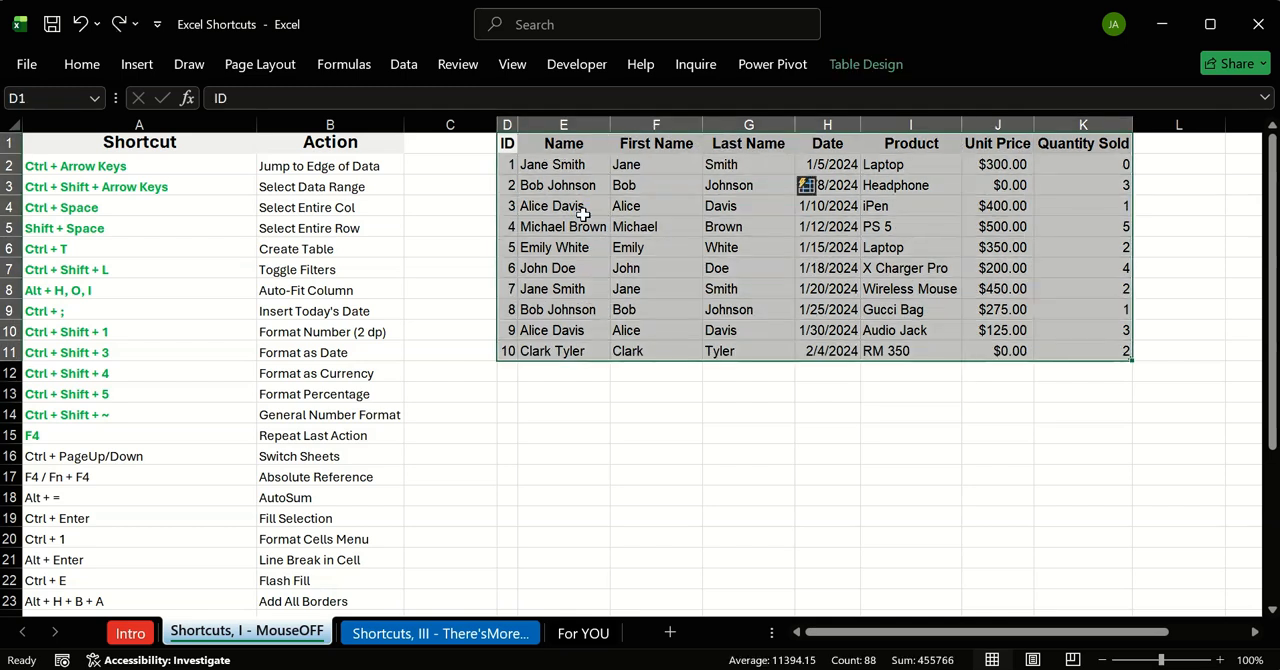
{"action": "left_click", "coordinate": [730, 412]}
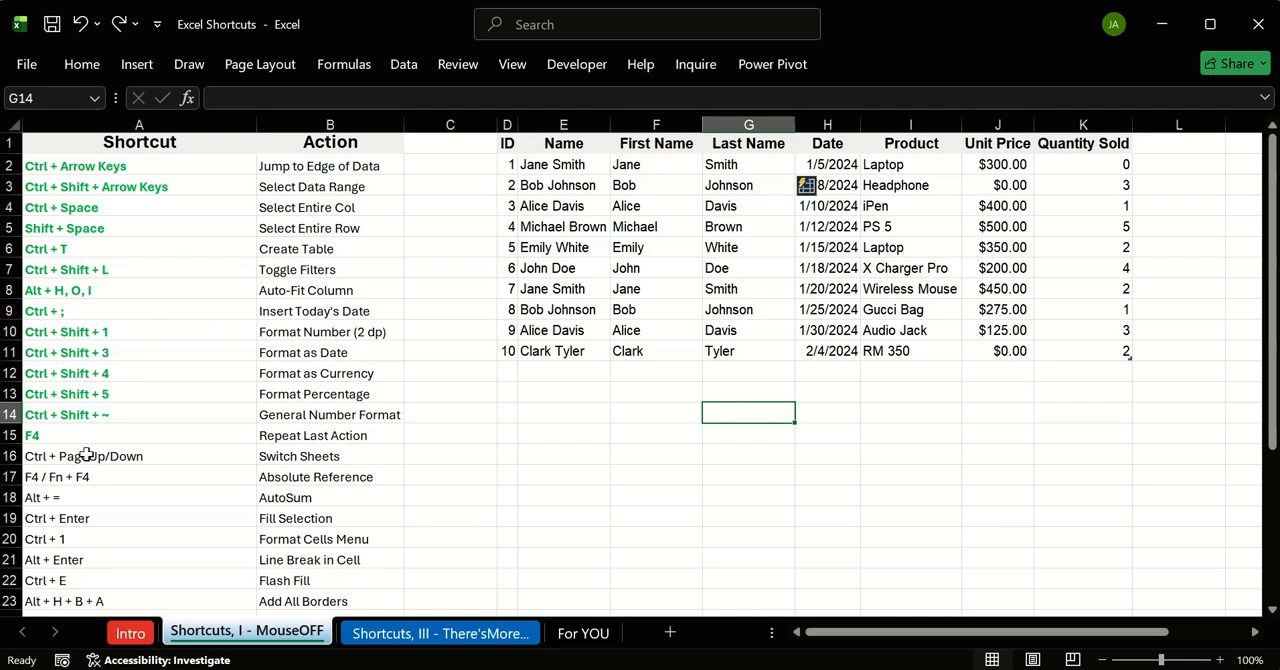
Step: Copy the bold green formatting of A14 to the remaining shortcuts in A16:A23 with Format Painter
{"action": "scroll", "coordinate": [86, 454], "scroll_direction": "down", "scroll_amount": 1}
{"action": "left_click", "coordinate": [142, 365]}
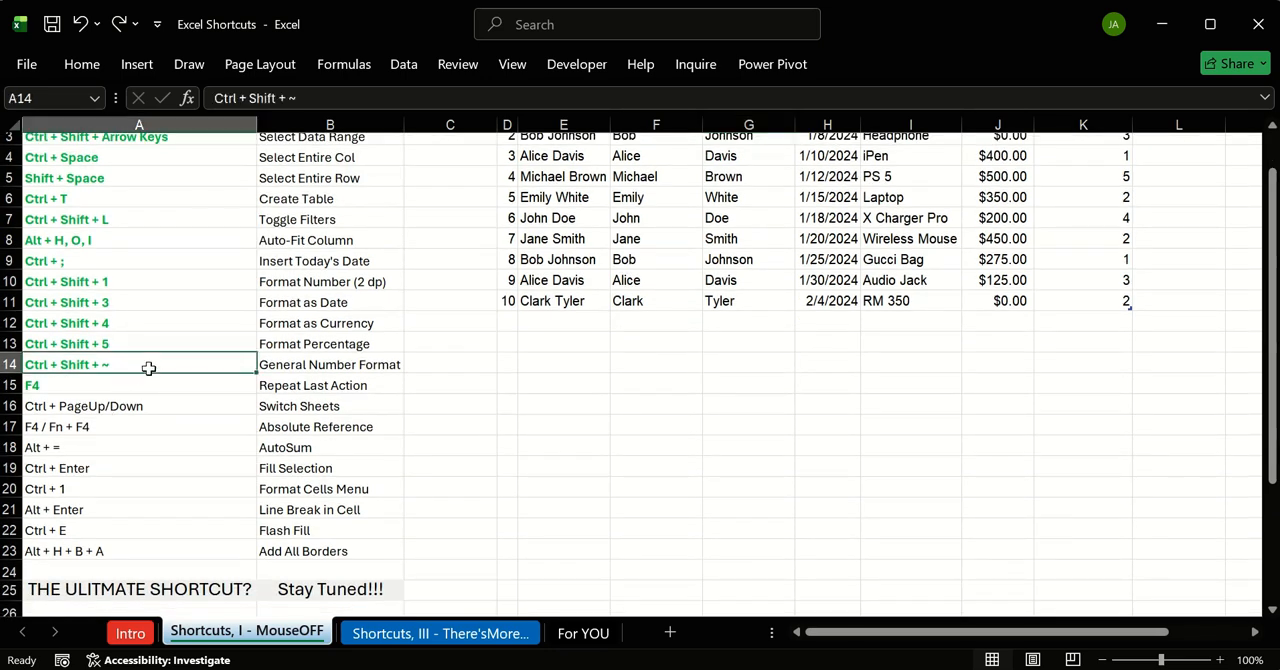
{"action": "left_click", "coordinate": [88, 63]}
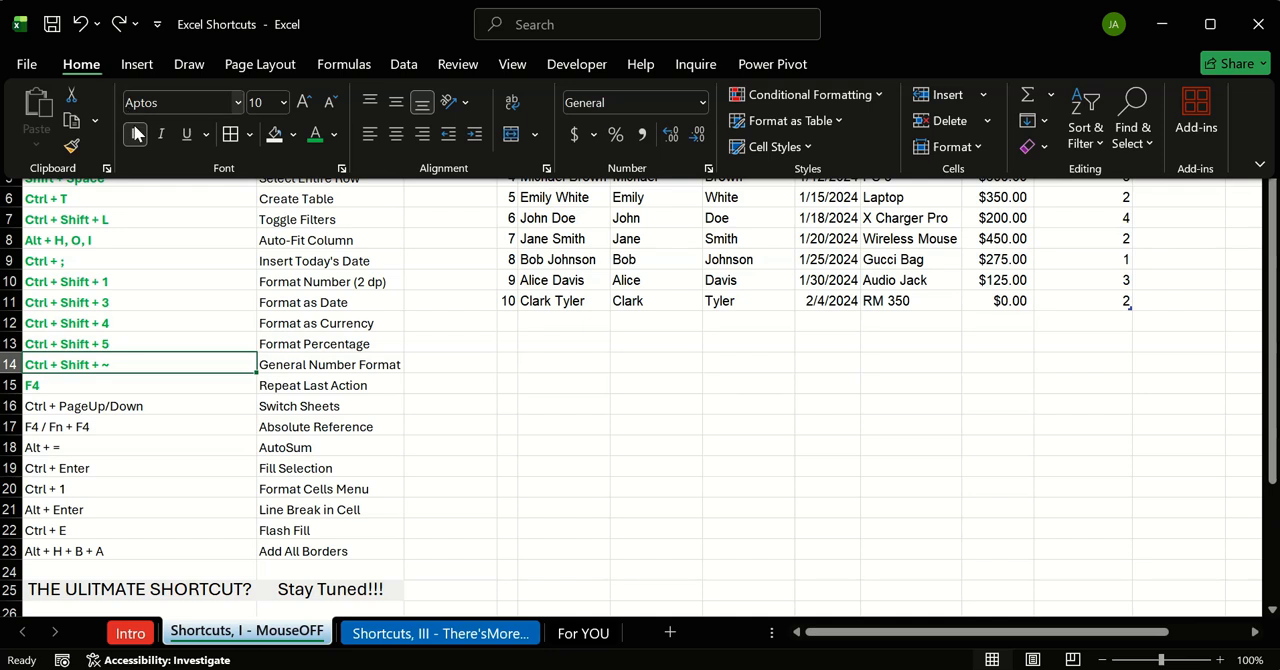
{"action": "left_click", "coordinate": [72, 146]}
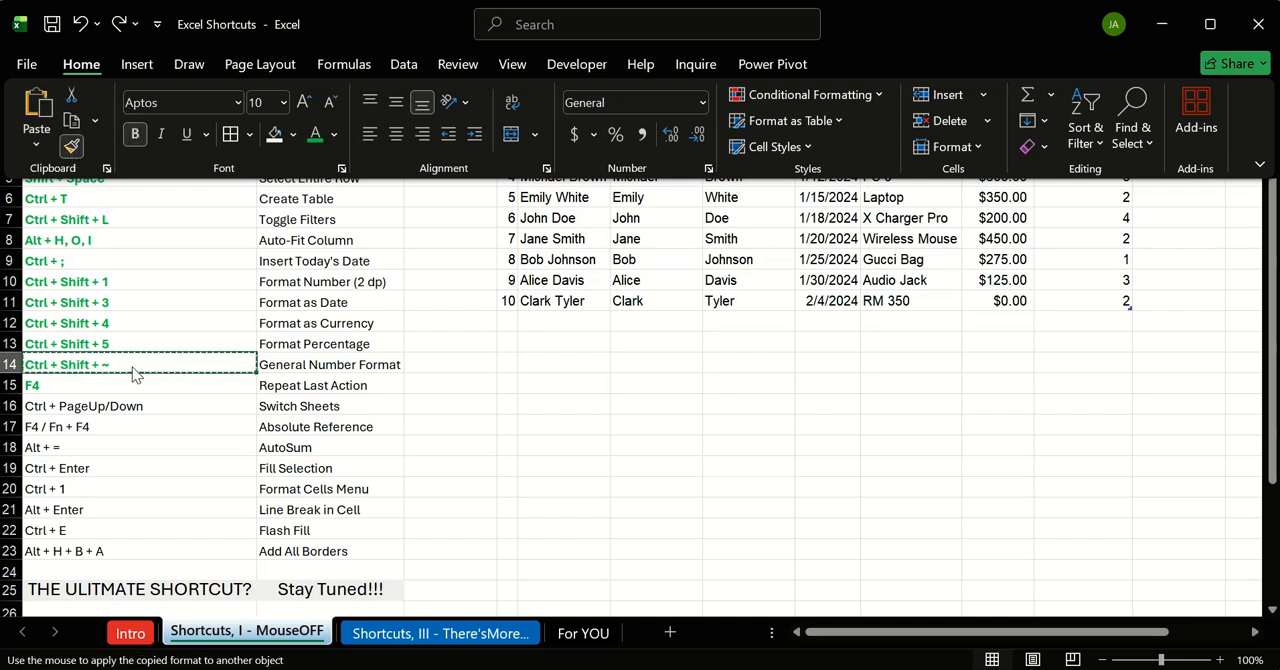
{"action": "mouse_move", "coordinate": [143, 412]}
{"action": "left_mouse_down"}
{"action": "mouse_move", "coordinate": [165, 405]}
{"action": "mouse_move", "coordinate": [142, 556]}
{"action": "left_mouse_up"}
{"action": "left_click", "coordinate": [507, 447]}
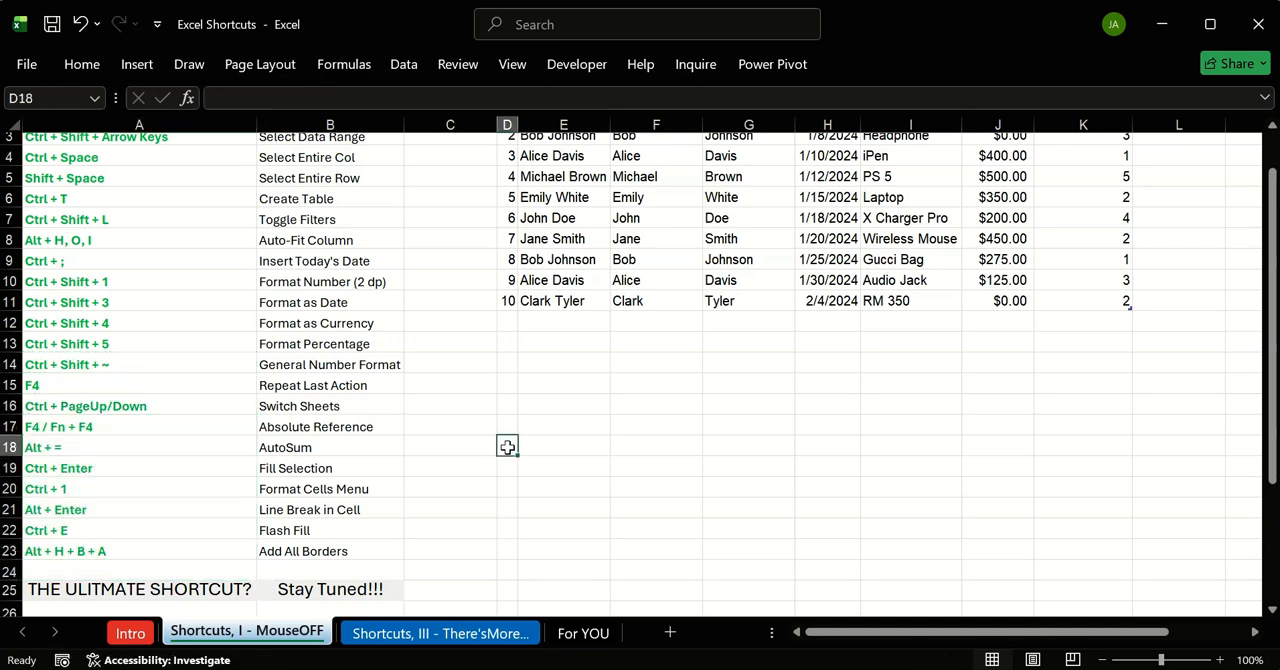
Step: View the picture on the Intro sheet and return to the Shortcuts, I - MouseOFF sheet
{"action": "scroll", "coordinate": [507, 447], "scroll_direction": "up", "scroll_amount": 1}
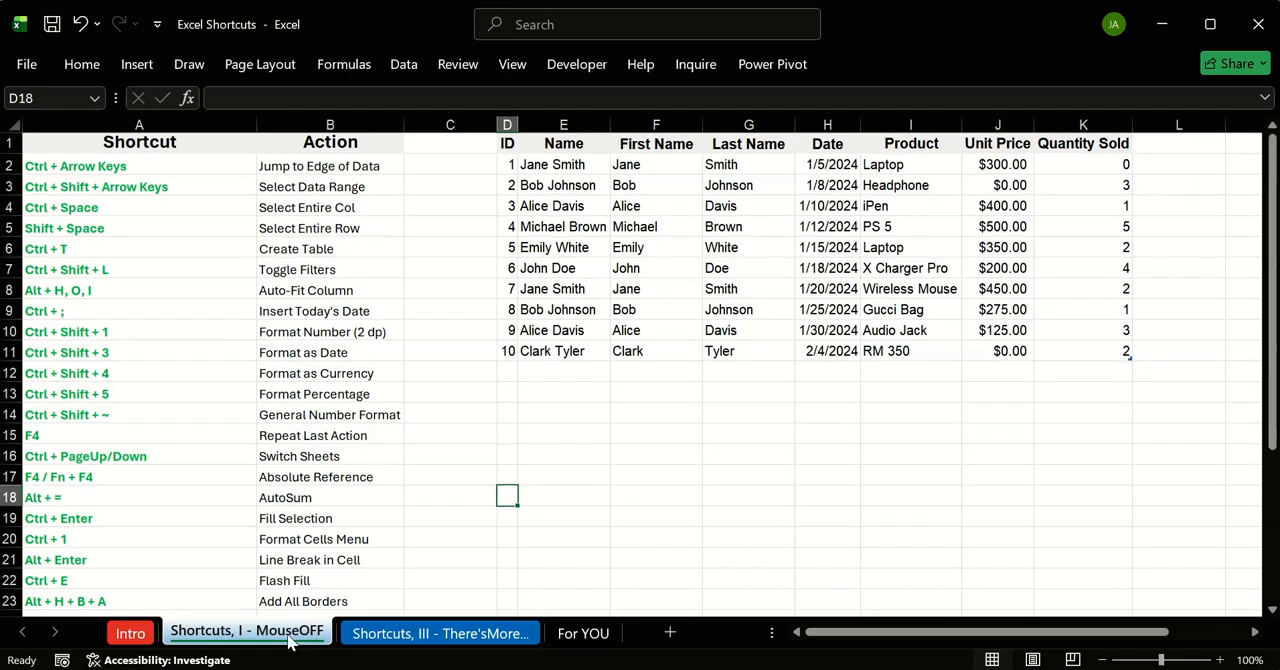
{"action": "left_click", "coordinate": [521, 378]}
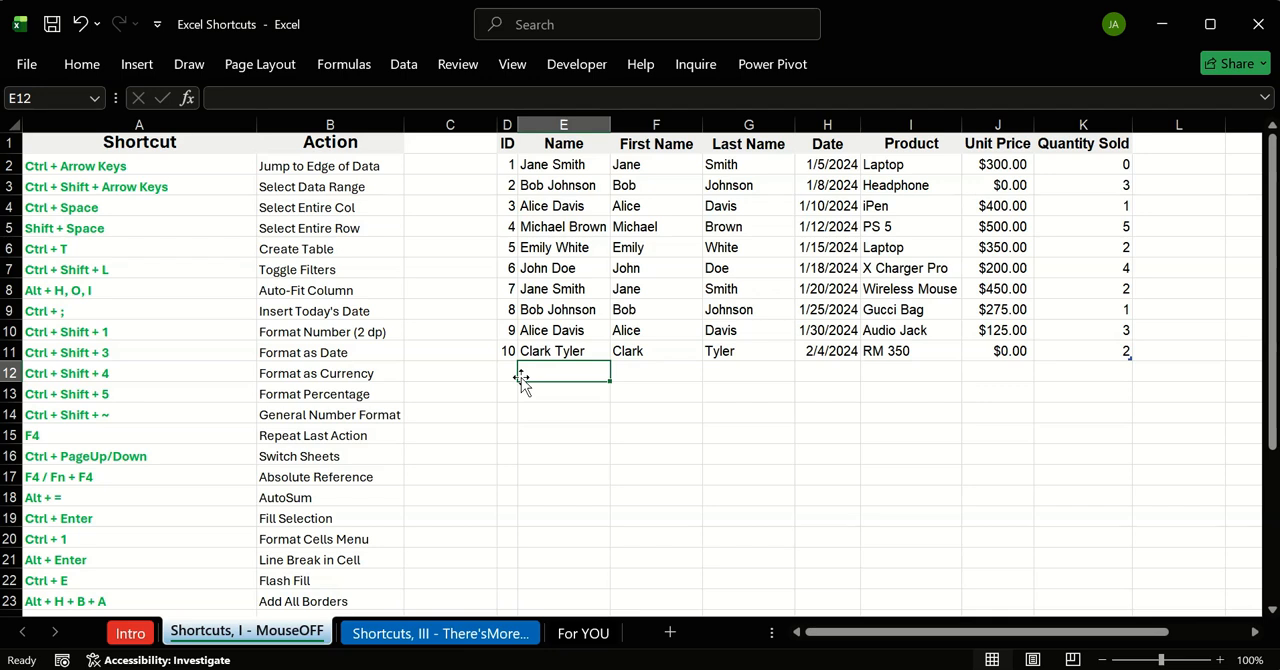
{"action": "left_click", "coordinate": [131, 638]}
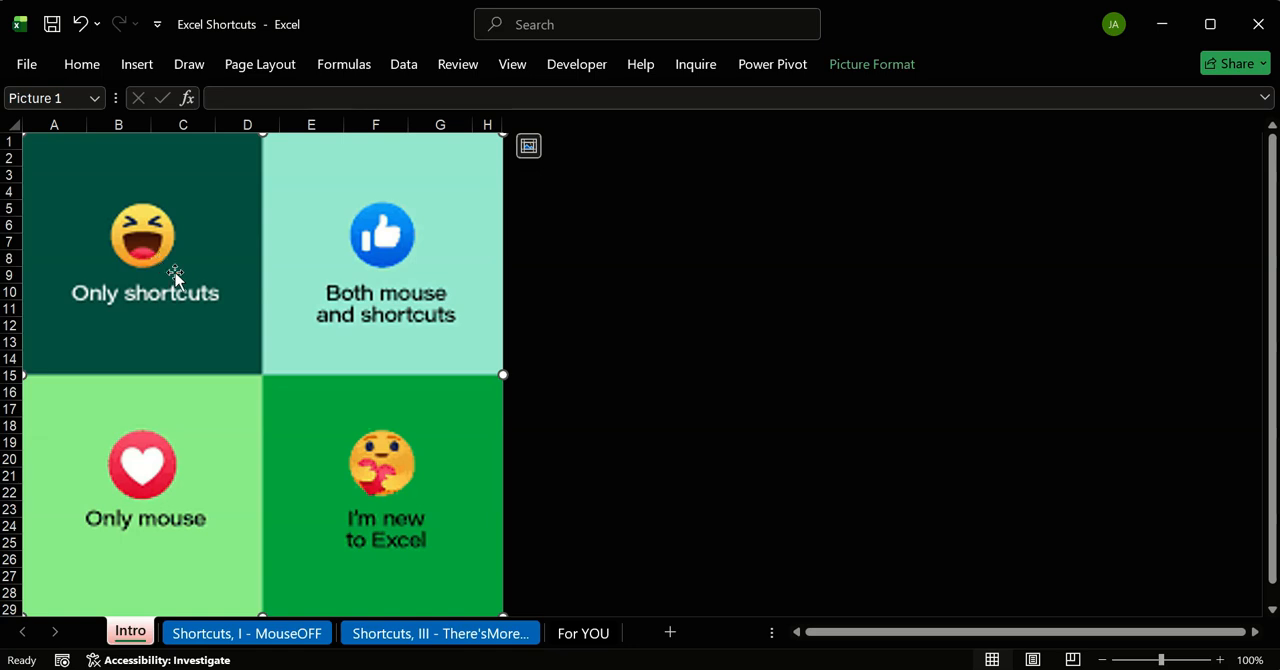
{"action": "left_click", "coordinate": [280, 630]}
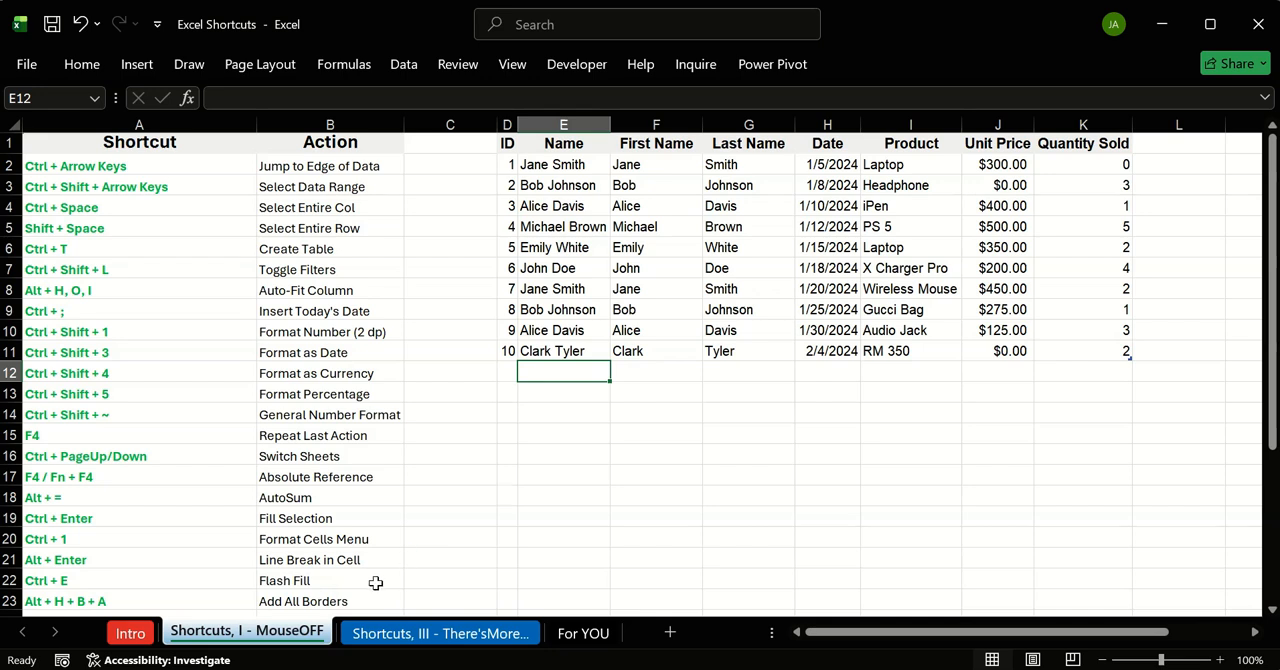
Step: Correct the numeral in the Shortcuts, III sheet's name from III to II
{"action": "left_click", "coordinate": [440, 640]}
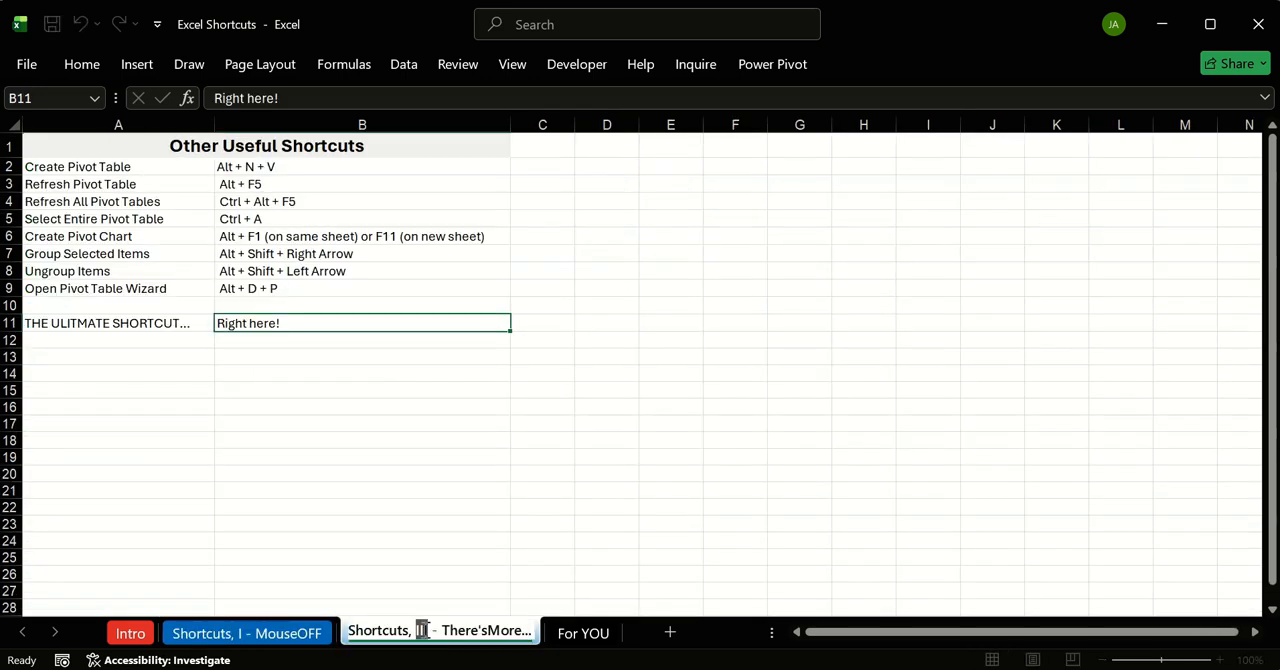
{"action": "left_click", "coordinate": [424, 630]}
{"action": "key", "text": "BackSpace"}
{"action": "key", "text": "Return"}
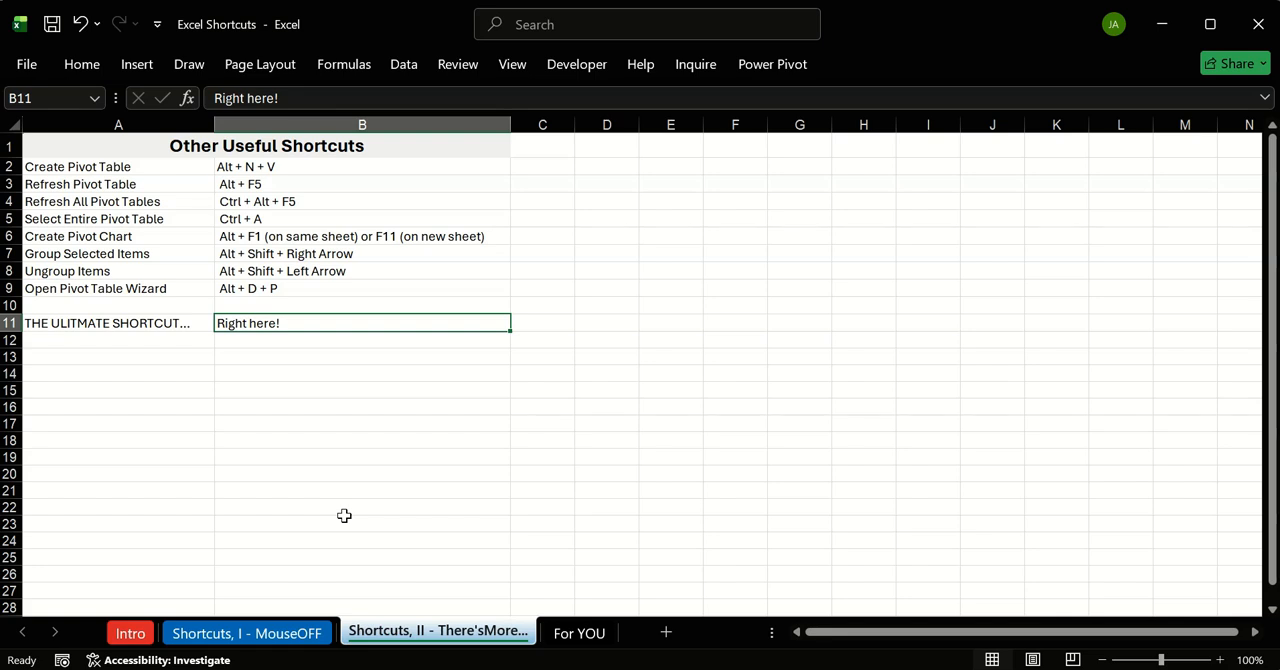
Step: Read the Create Pivot Table entry in the Other Useful Shortcuts list
{"action": "left_click", "coordinate": [206, 182]}
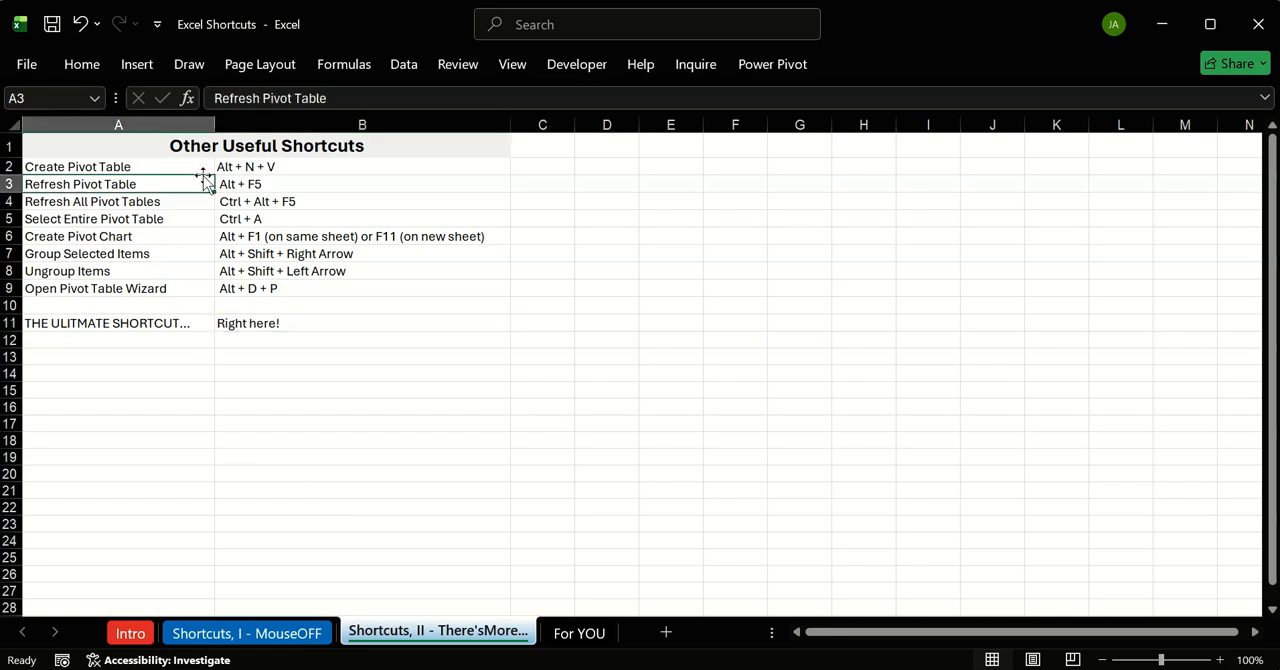
{"action": "left_click", "coordinate": [172, 148]}
{"action": "left_click", "coordinate": [276, 168]}
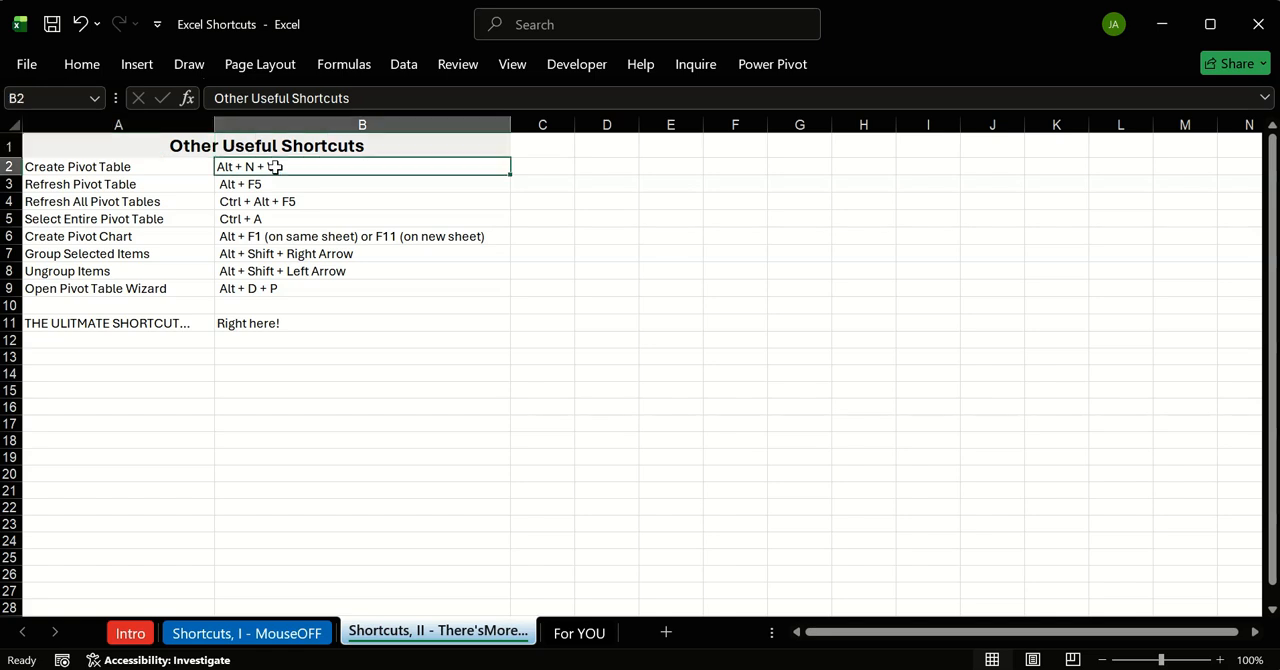
Step: On the Shortcuts, I - MouseOFF sheet, open the PivotTable source options from cell F3 of the sales table and dismiss them
{"action": "left_click", "coordinate": [251, 634]}
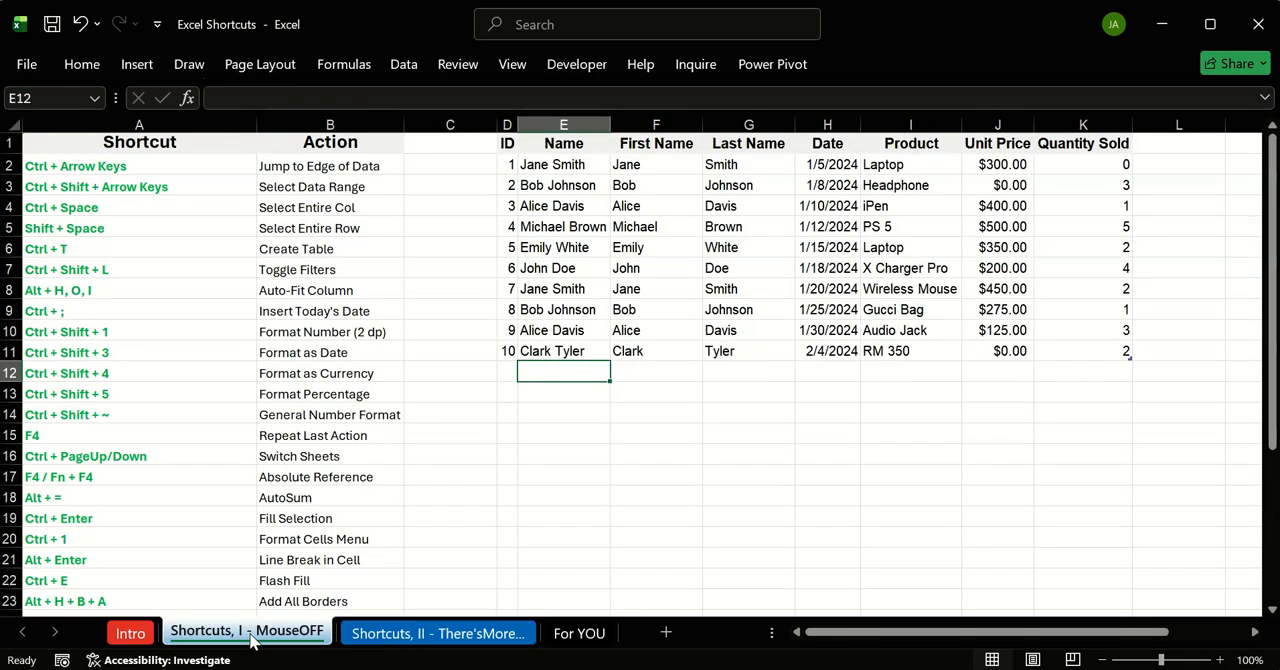
{"action": "left_click", "coordinate": [675, 185]}
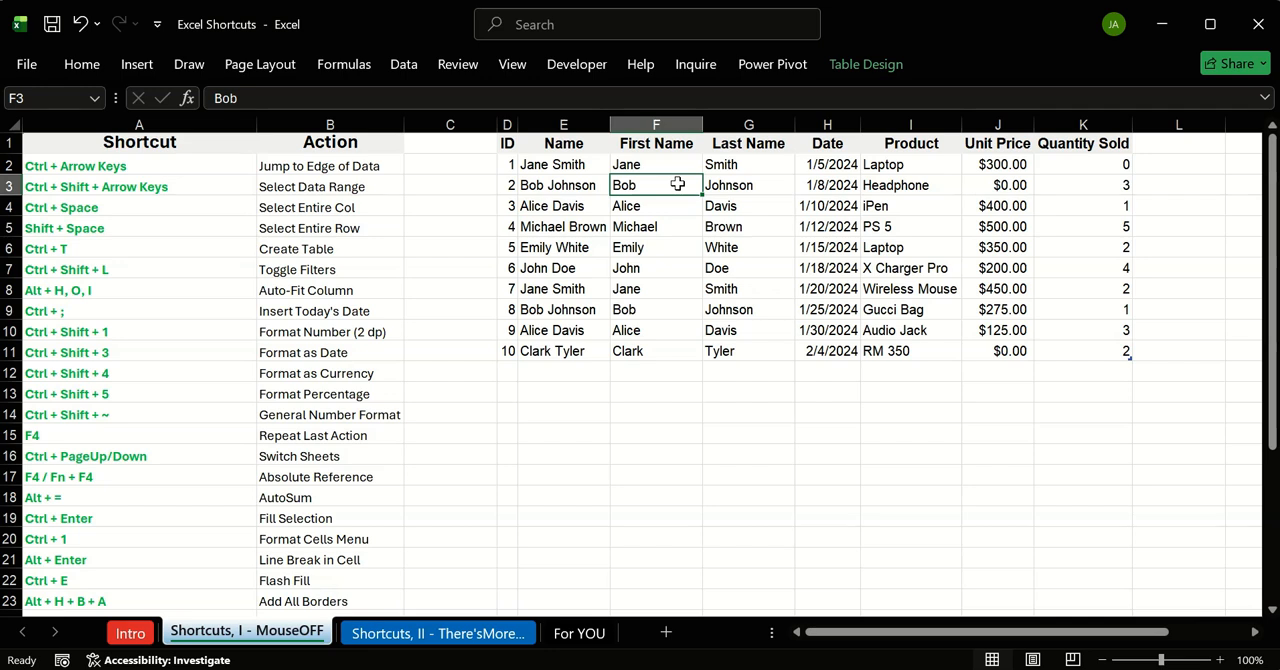
{"action": "key", "text": "alt+n"}
{"action": "key", "text": "v"}
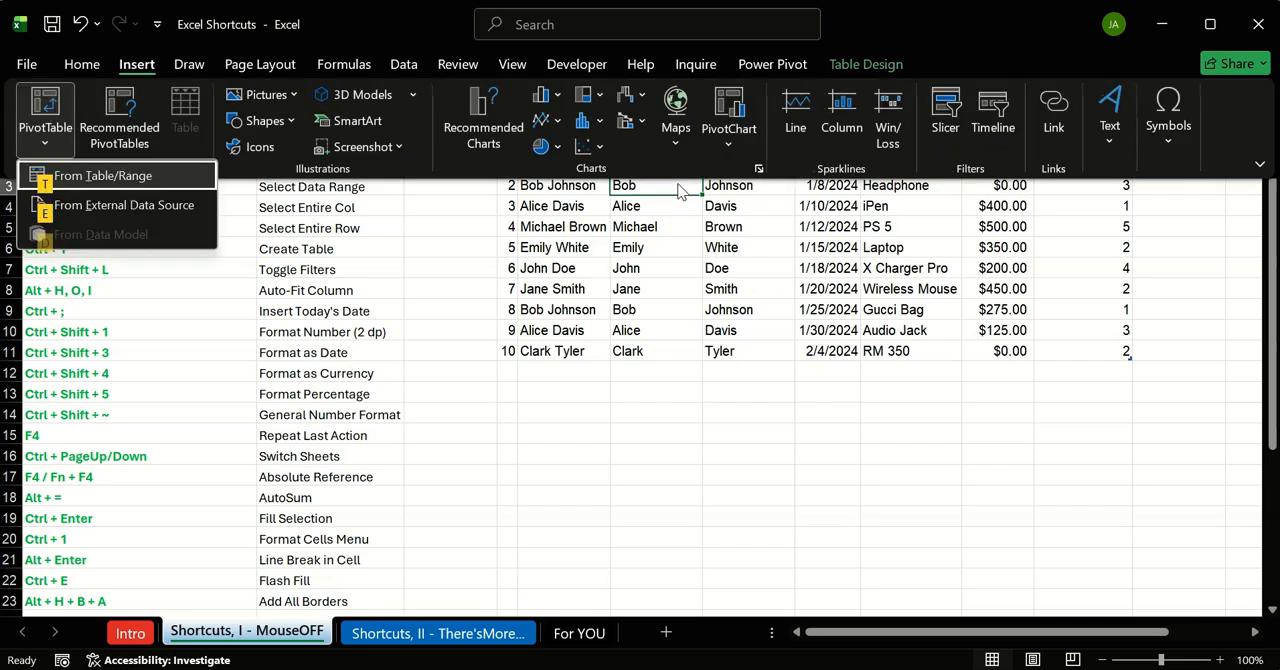
{"action": "key", "text": "Escape"}
{"action": "key", "text": "Escape"}
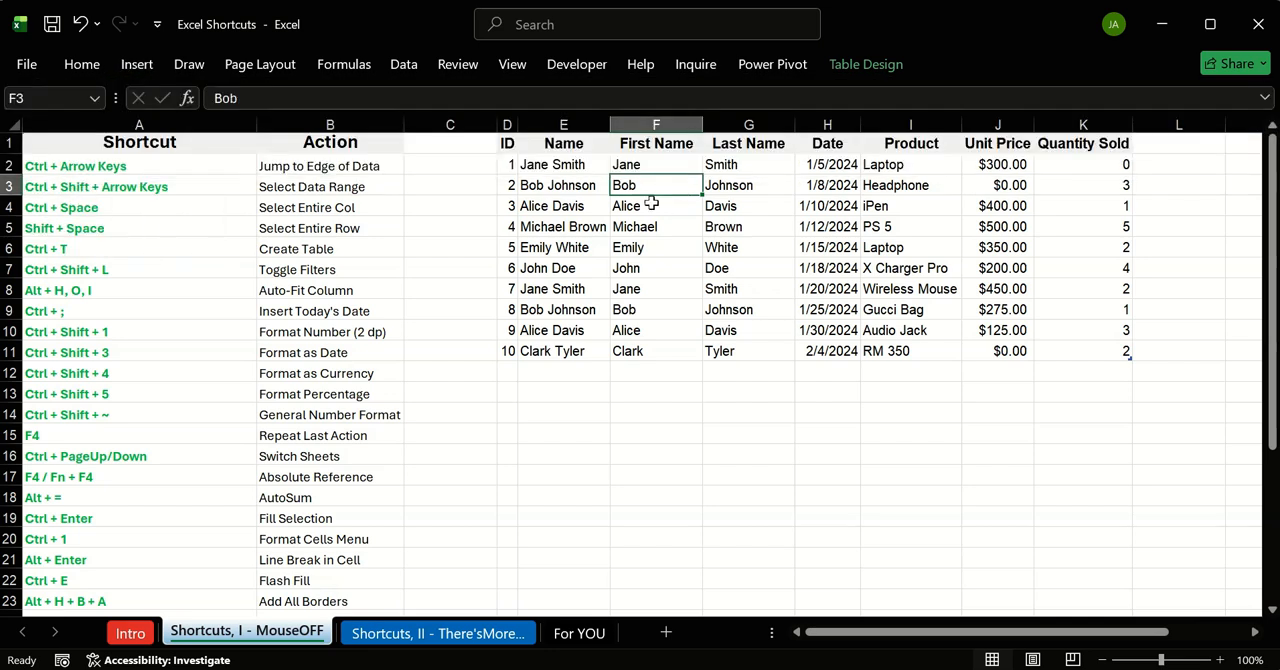
{"action": "key", "text": "alt+m"}
{"action": "key", "text": "v"}
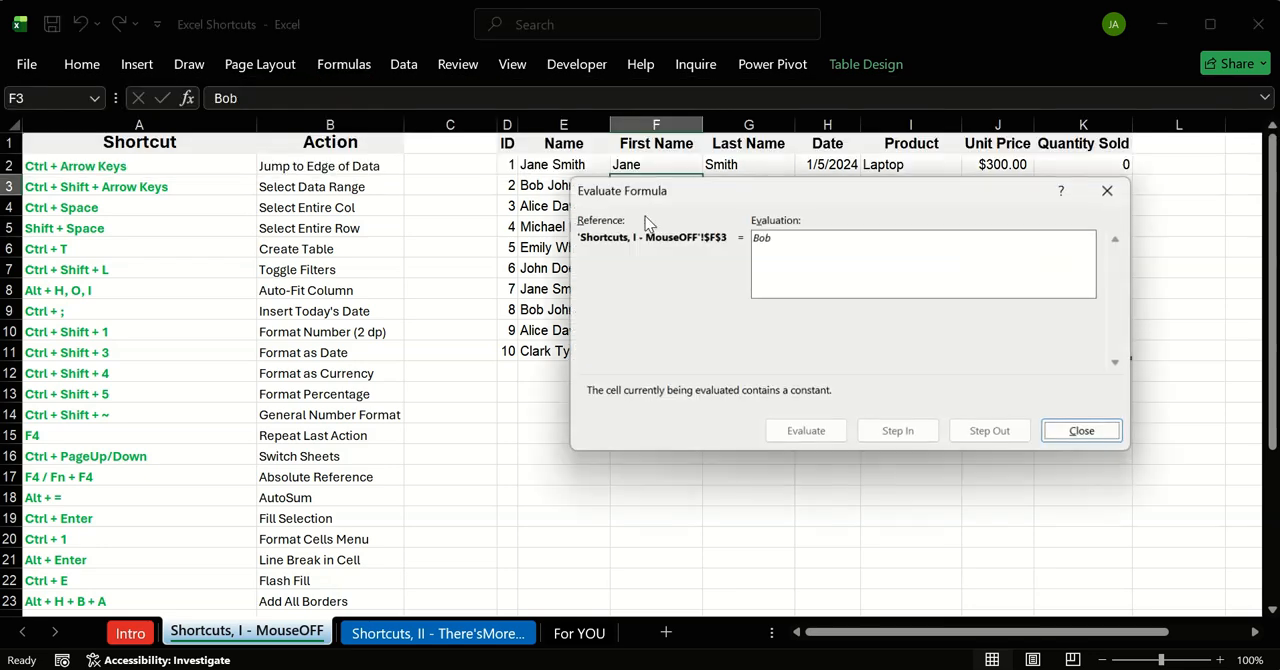
{"action": "left_click", "coordinate": [1113, 188]}
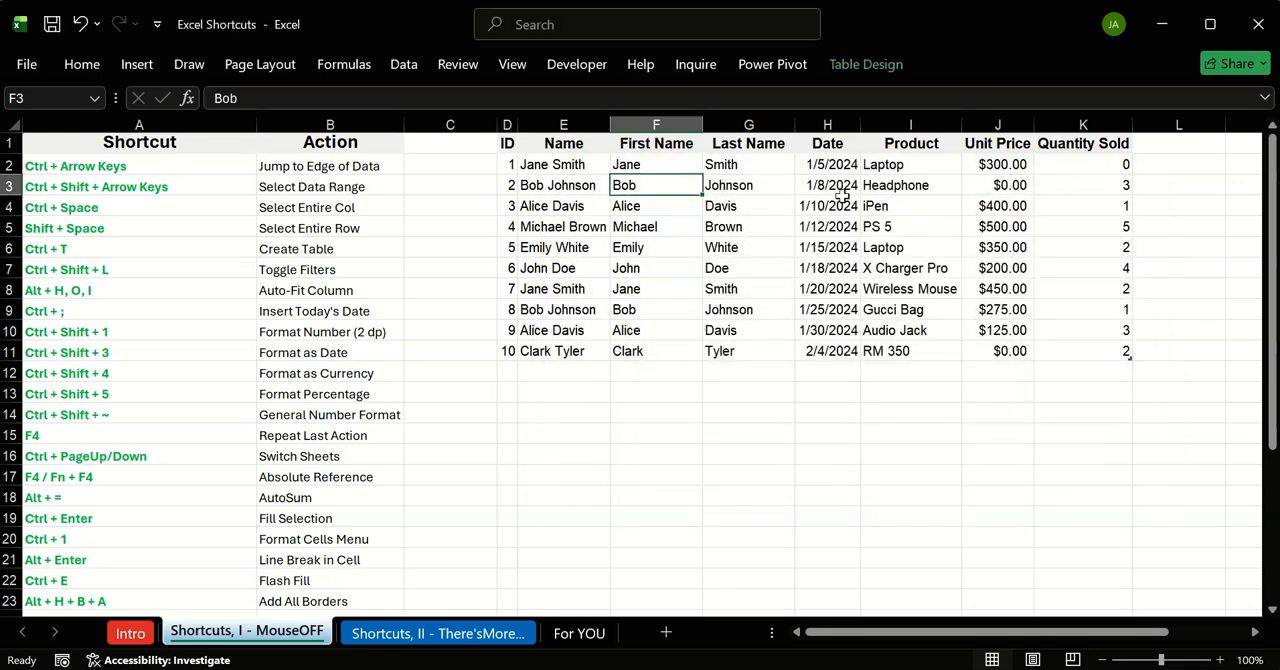
Step: Open the PivotTable from table or range dialog for the sales table and cancel it
{"action": "key", "text": "alt+n"}
{"action": "key", "text": "v"}
{"action": "key", "text": "Escape"}
{"action": "key", "text": "Escape"}
{"action": "key", "text": "alt+n"}
{"action": "key", "text": "v"}
{"action": "key", "text": "t"}
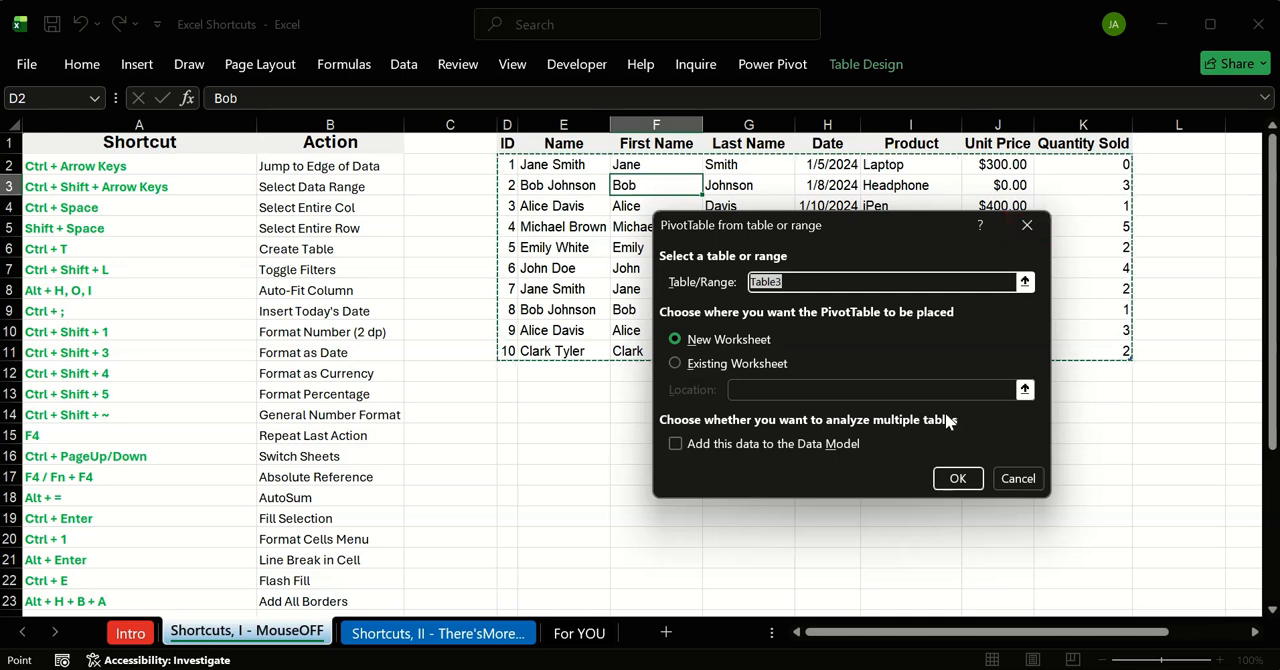
{"action": "left_click", "coordinate": [1016, 479]}
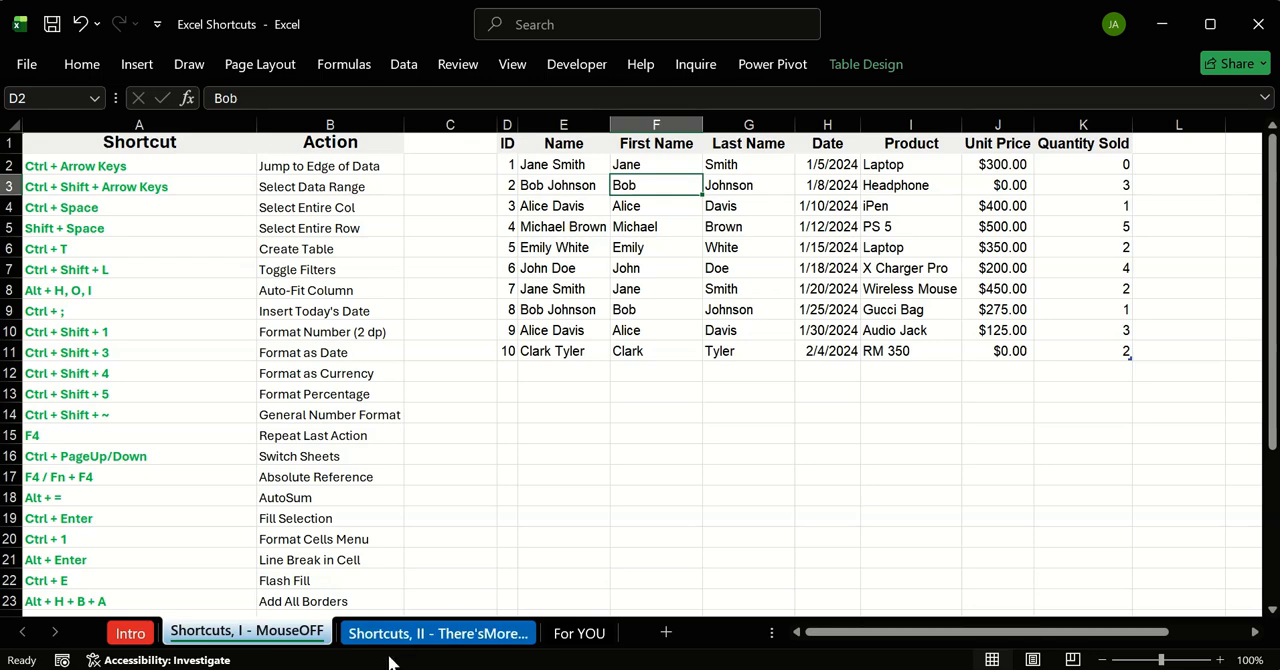
Step: Review the Refresh and Refresh All Pivot Table entries on the Shortcuts, II sheet and return to the Shortcuts, I - MouseOFF sheet
{"action": "left_click", "coordinate": [414, 640]}
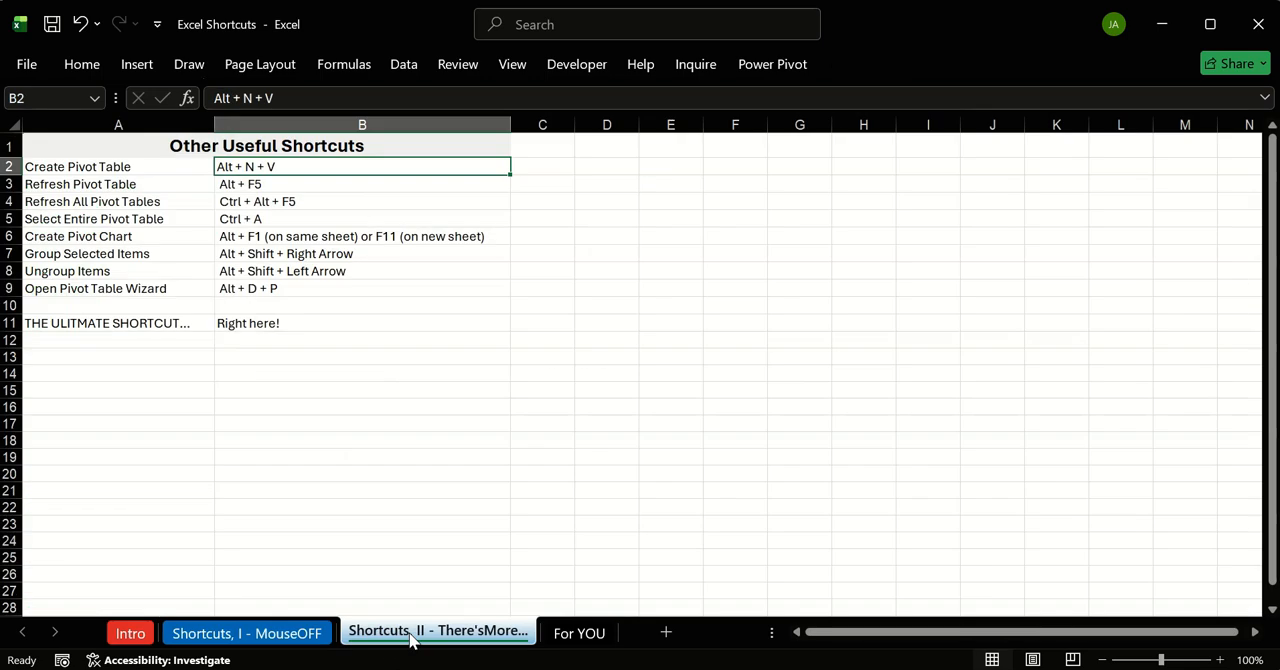
{"action": "left_click", "coordinate": [313, 198]}
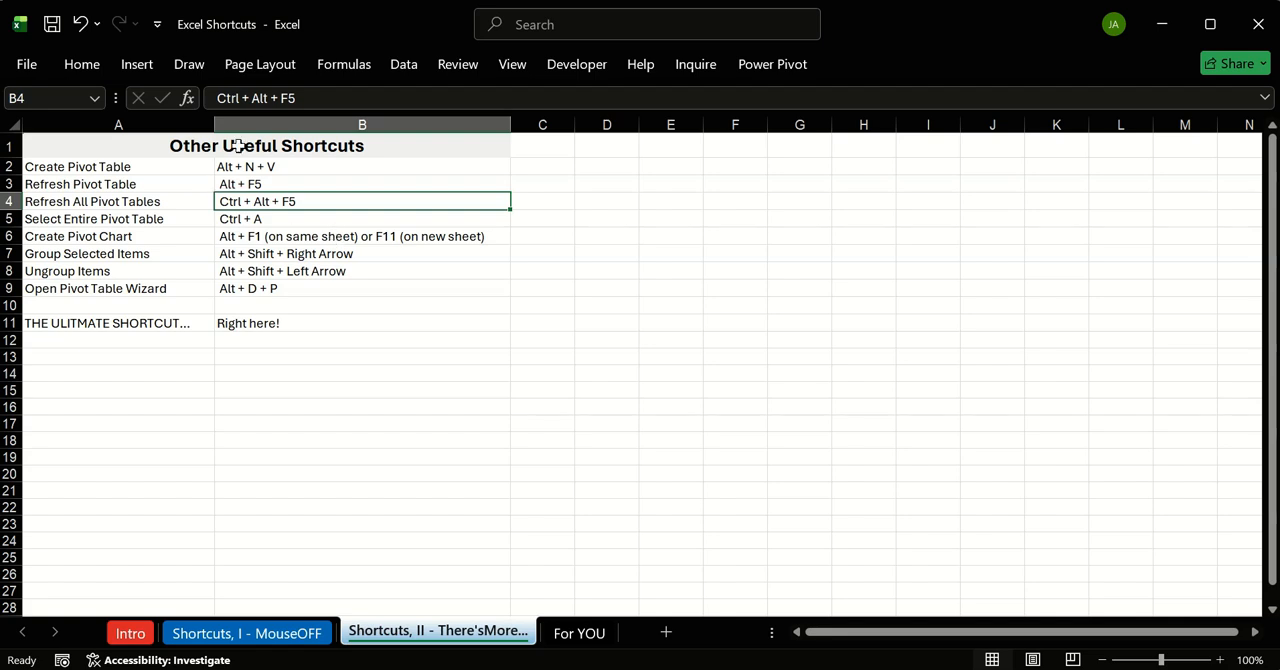
{"action": "mouse_move", "coordinate": [290, 194]}
{"action": "left_mouse_down"}
{"action": "mouse_move", "coordinate": [162, 205]}
{"action": "mouse_move", "coordinate": [294, 212]}
{"action": "left_mouse_up"}
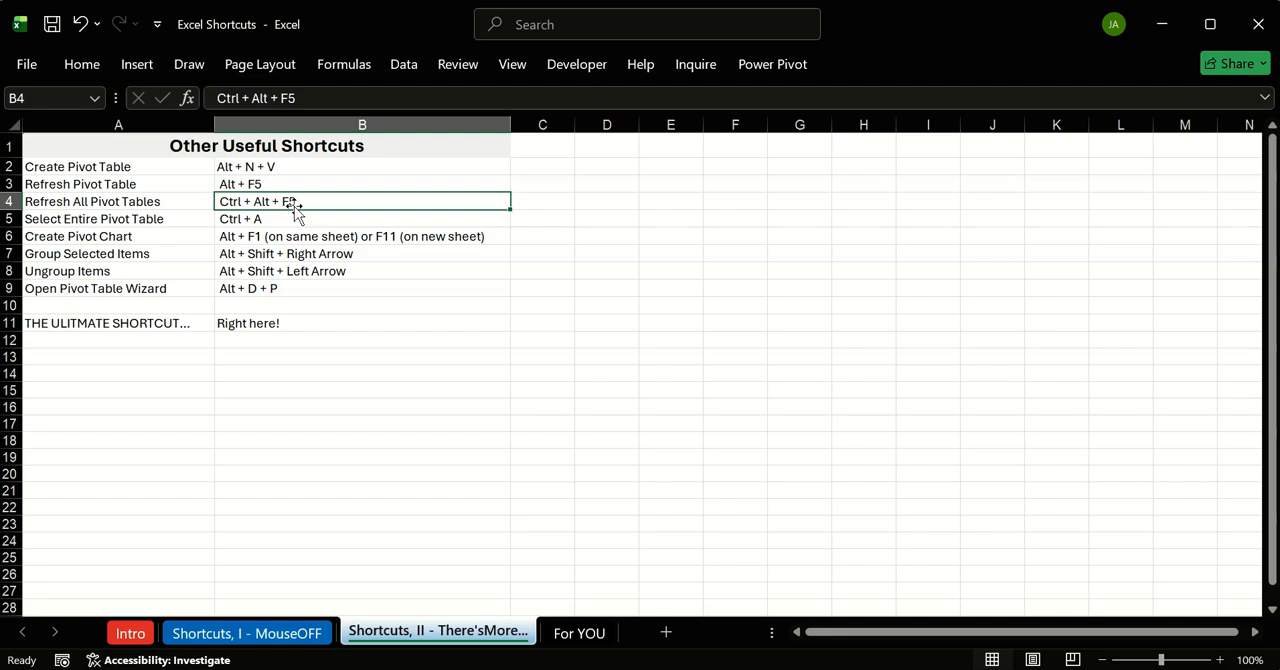
{"action": "left_click", "coordinate": [143, 187]}
{"action": "left_click", "coordinate": [280, 182]}
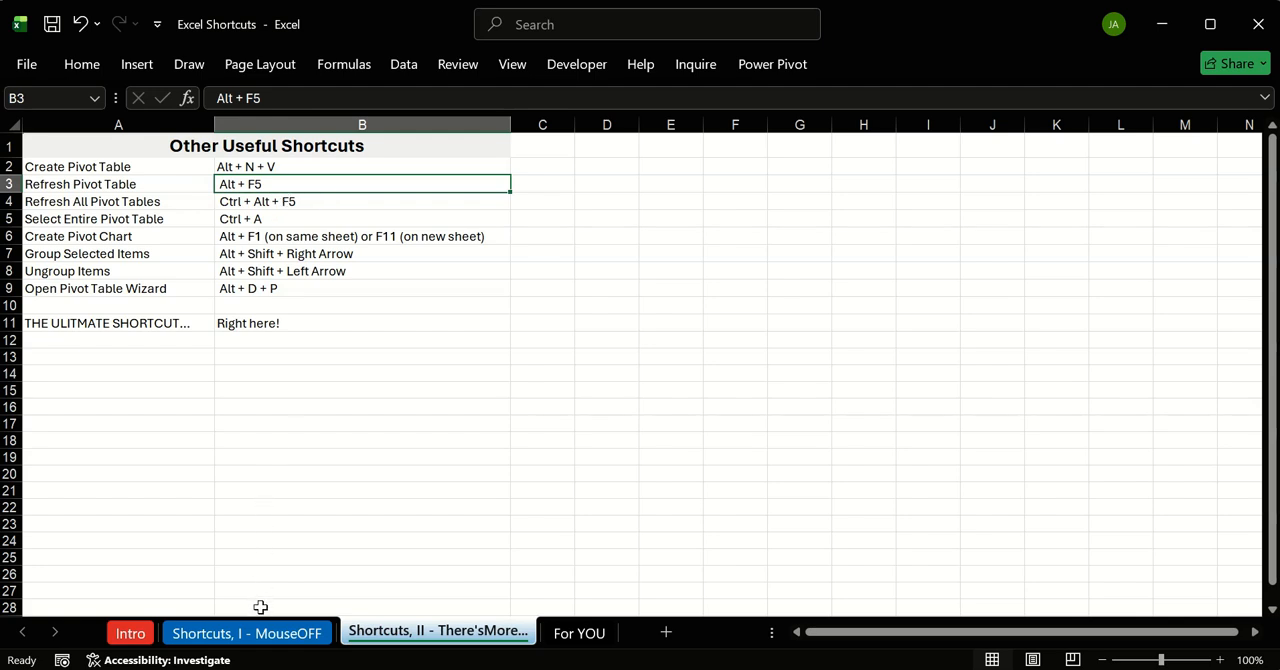
{"action": "left_click", "coordinate": [257, 640]}
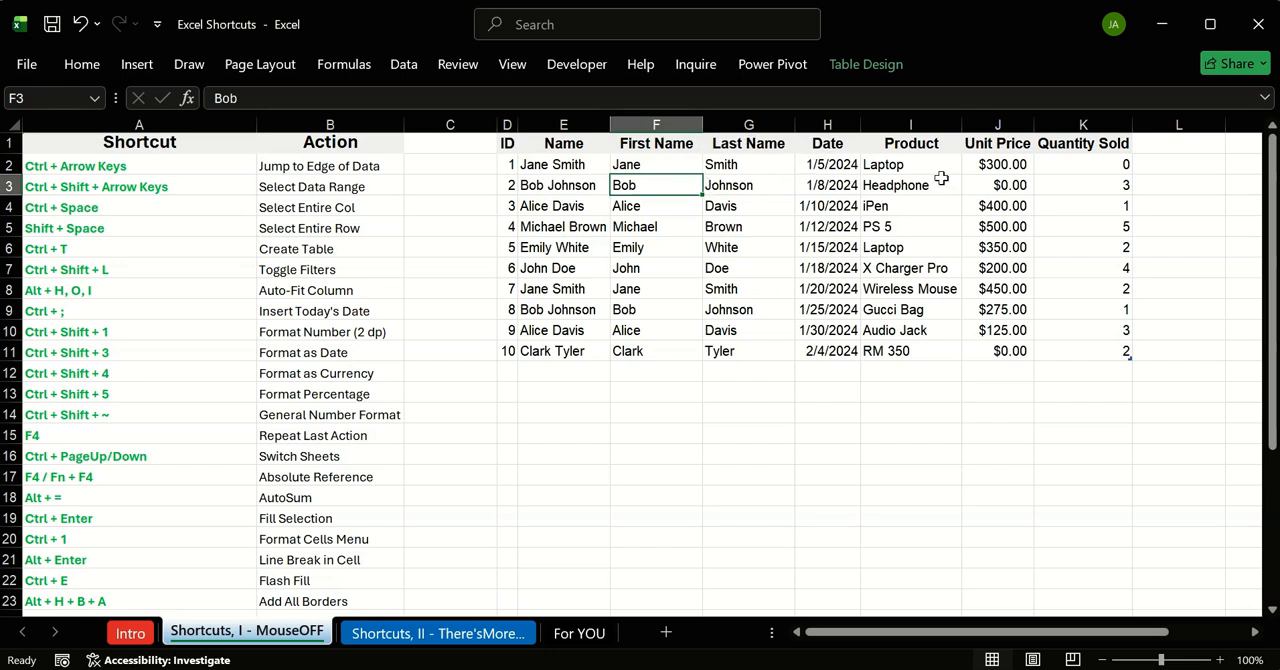
Step: Select the First Name and Last Name range F1:G11, and read the Refresh All and Select Entire Pivot Table entries on Shortcuts, II
{"action": "left_click_drag", "start_coordinate": [655, 143], "coordinate": [759, 351]}
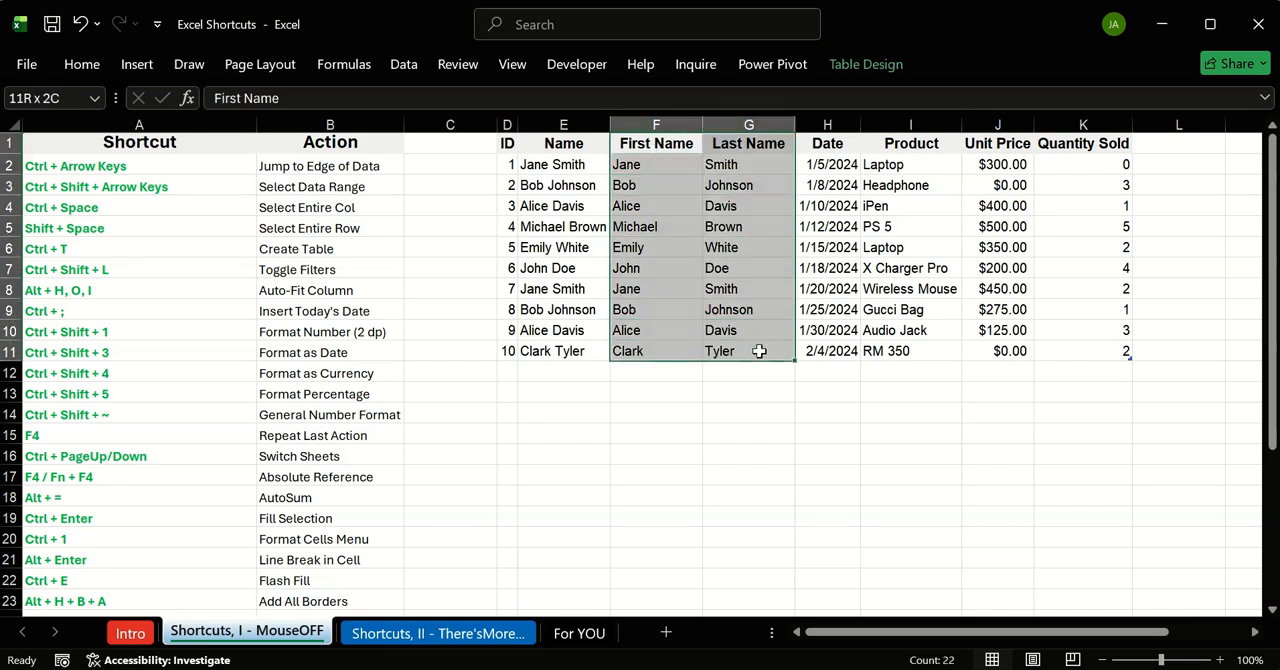
{"action": "left_click", "coordinate": [446, 634]}
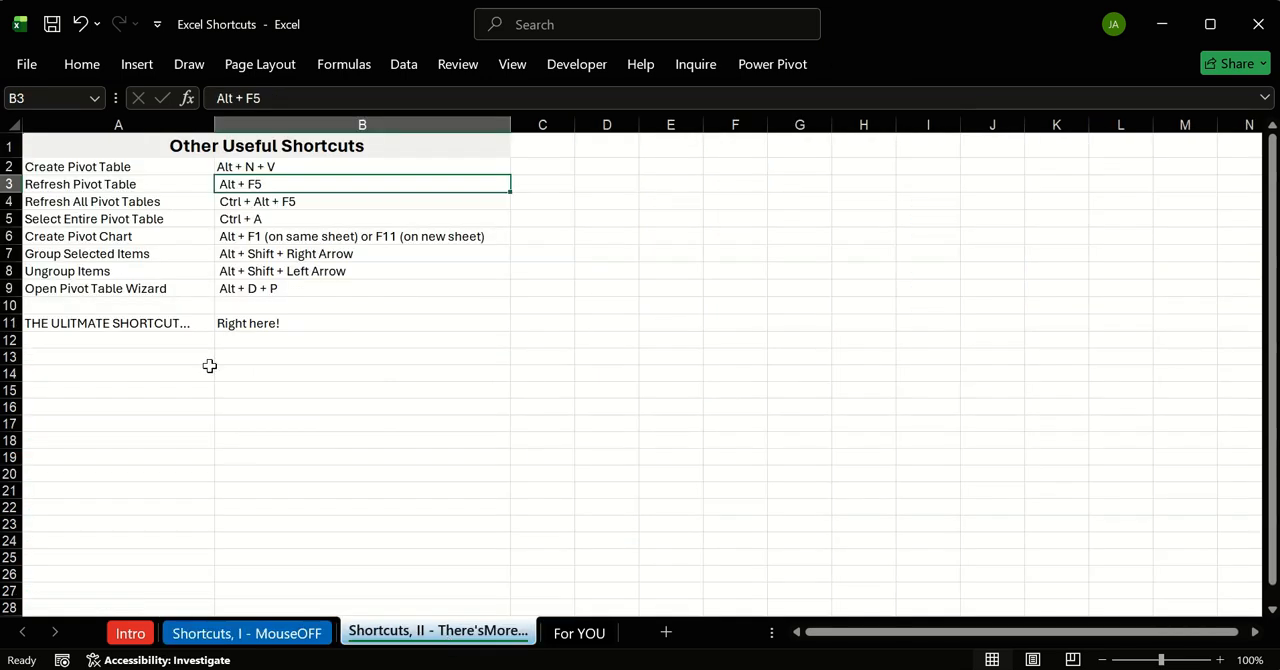
{"action": "left_click", "coordinate": [253, 200]}
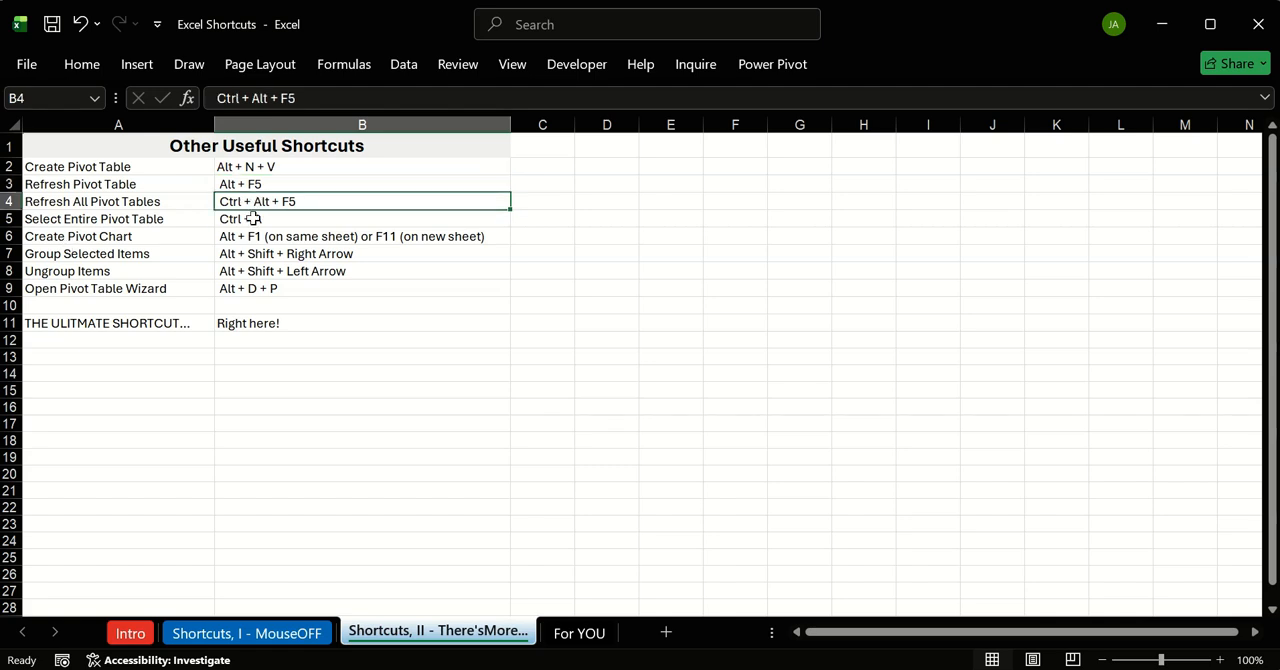
{"action": "left_click", "coordinate": [115, 219]}
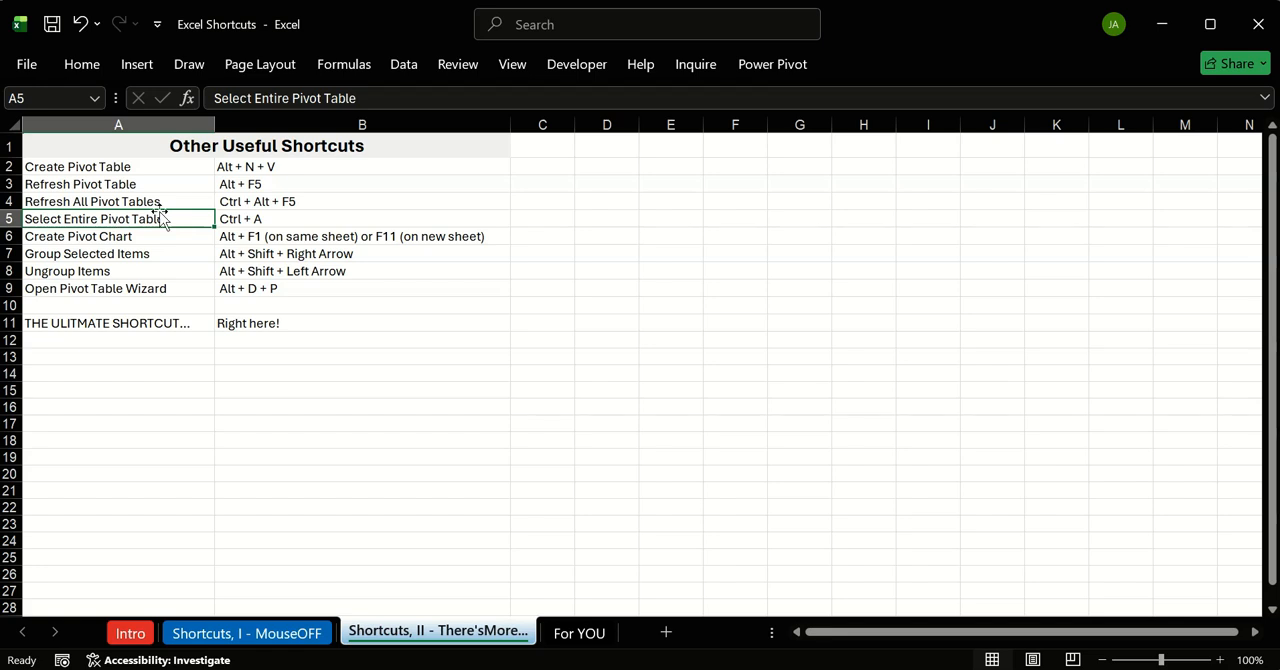
{"action": "left_click", "coordinate": [304, 226]}
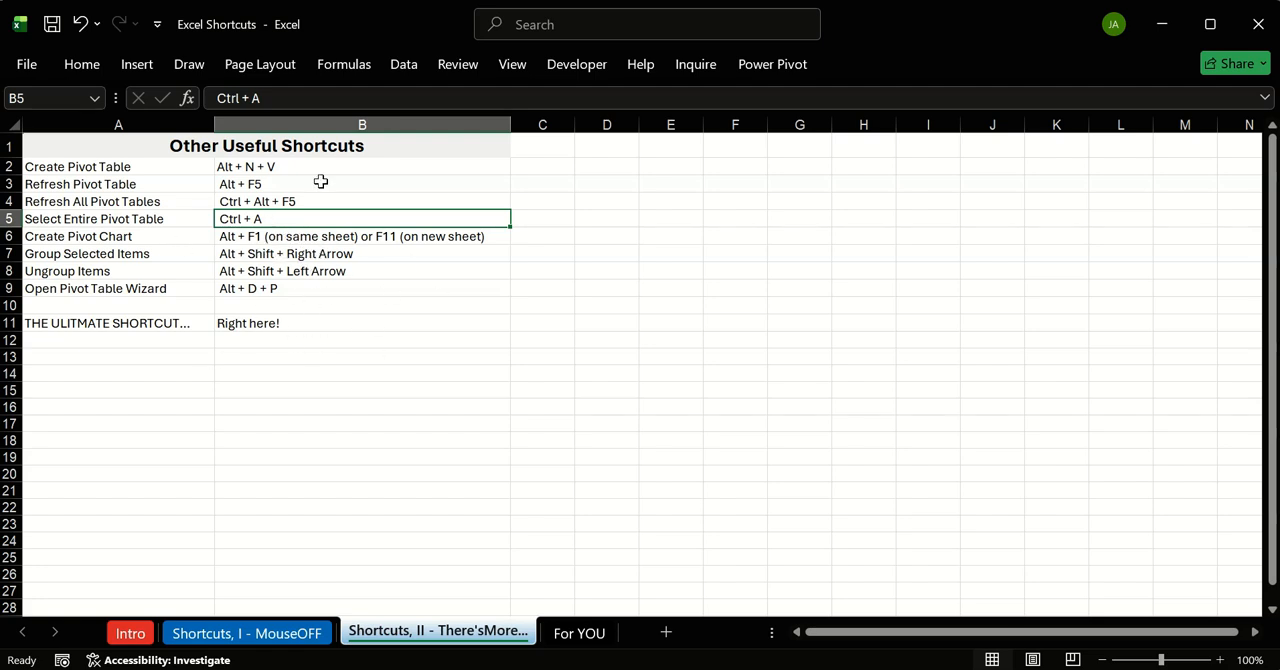
Step: Read the Create Pivot Chart, Group Selected Items, Ungroup Items, Open Pivot Table Wizard and ultimate shortcut entries
{"action": "left_click", "coordinate": [268, 242]}
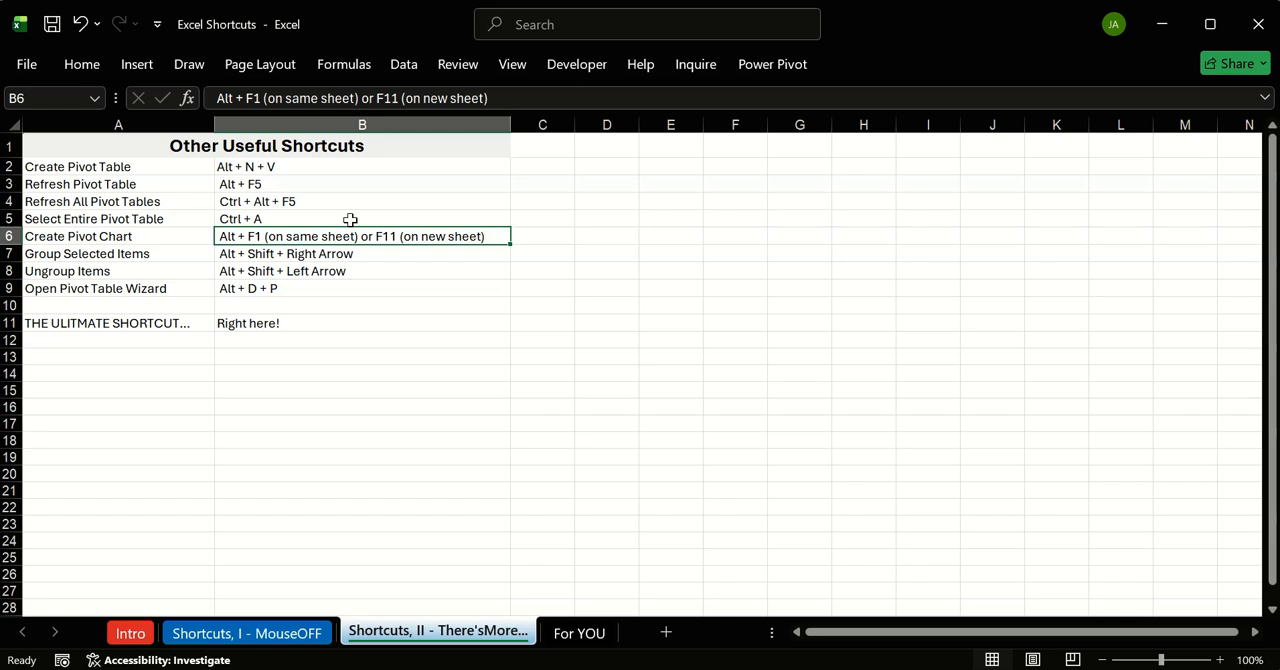
{"action": "left_click", "coordinate": [118, 270]}
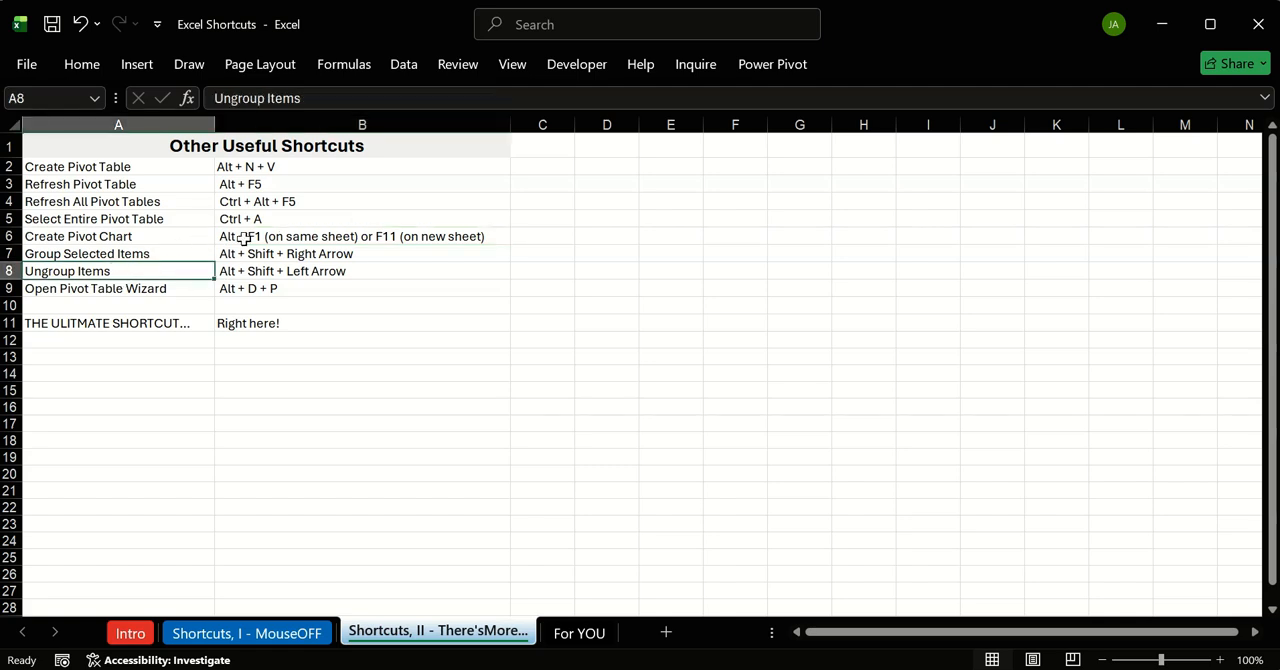
{"action": "left_click", "coordinate": [300, 237]}
{"action": "left_click", "coordinate": [294, 252]}
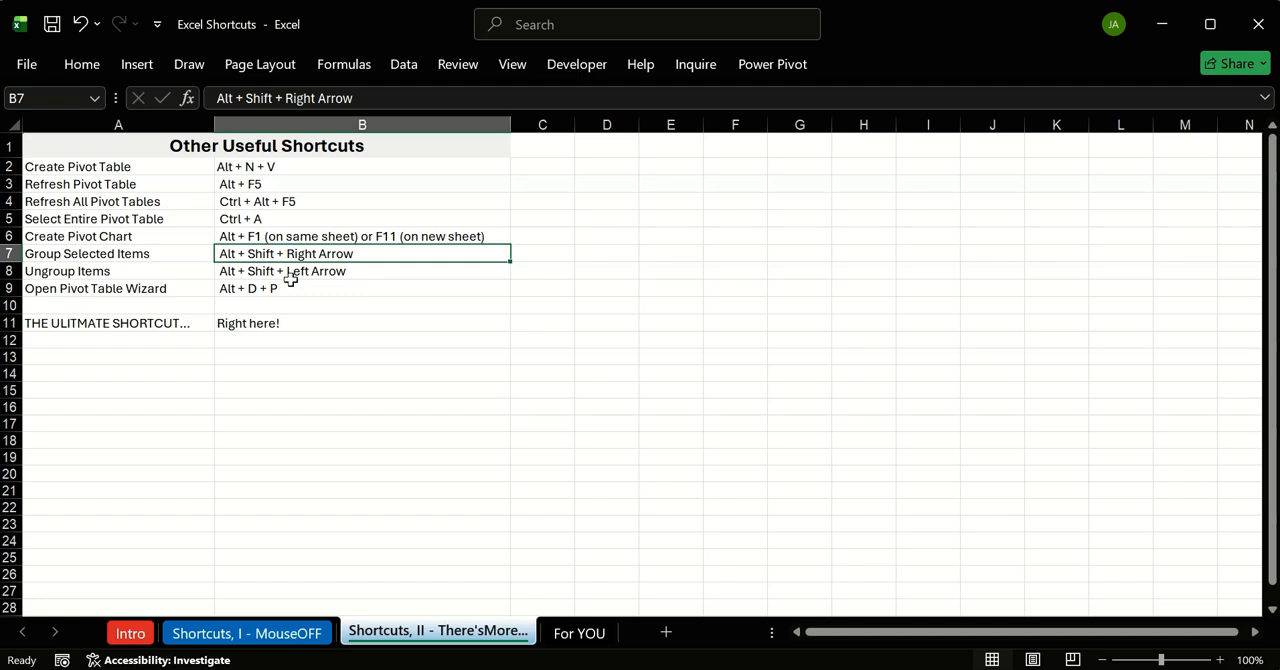
{"action": "left_click", "coordinate": [247, 291]}
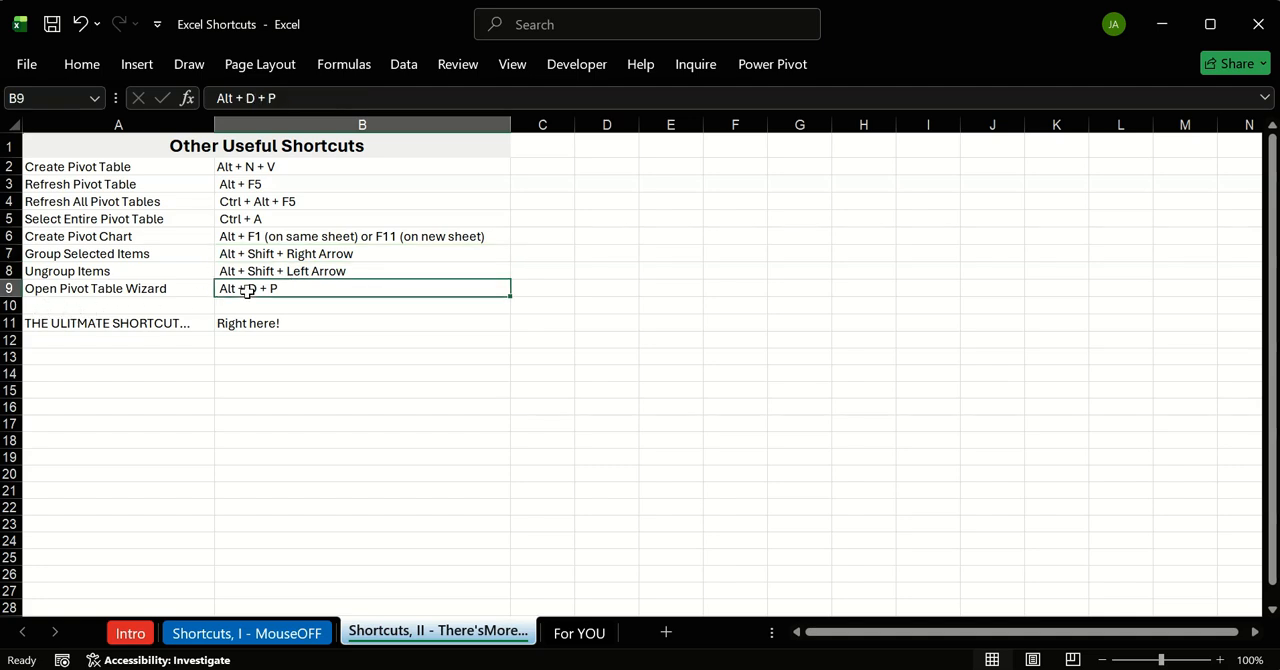
{"action": "left_click", "coordinate": [142, 338]}
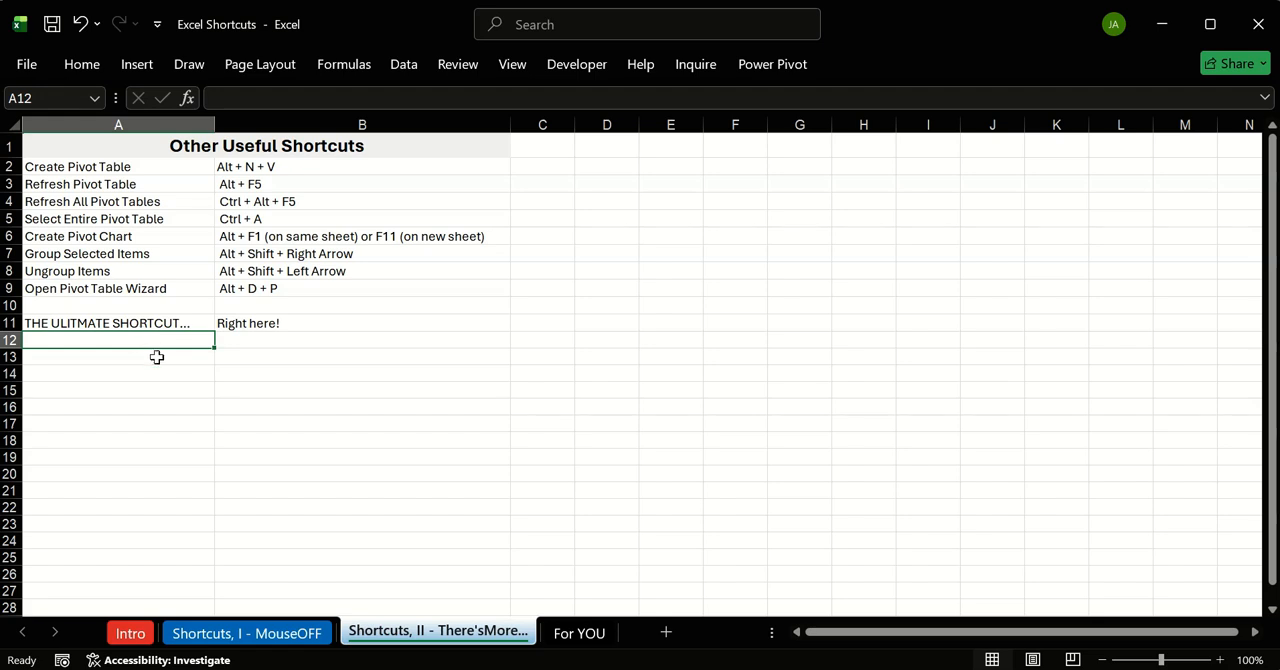
Step: Return to the Shortcuts, I - MouseOFF sheet and review the Add All Borders and Auto-Fit Column entries
{"action": "left_click", "coordinate": [196, 629]}
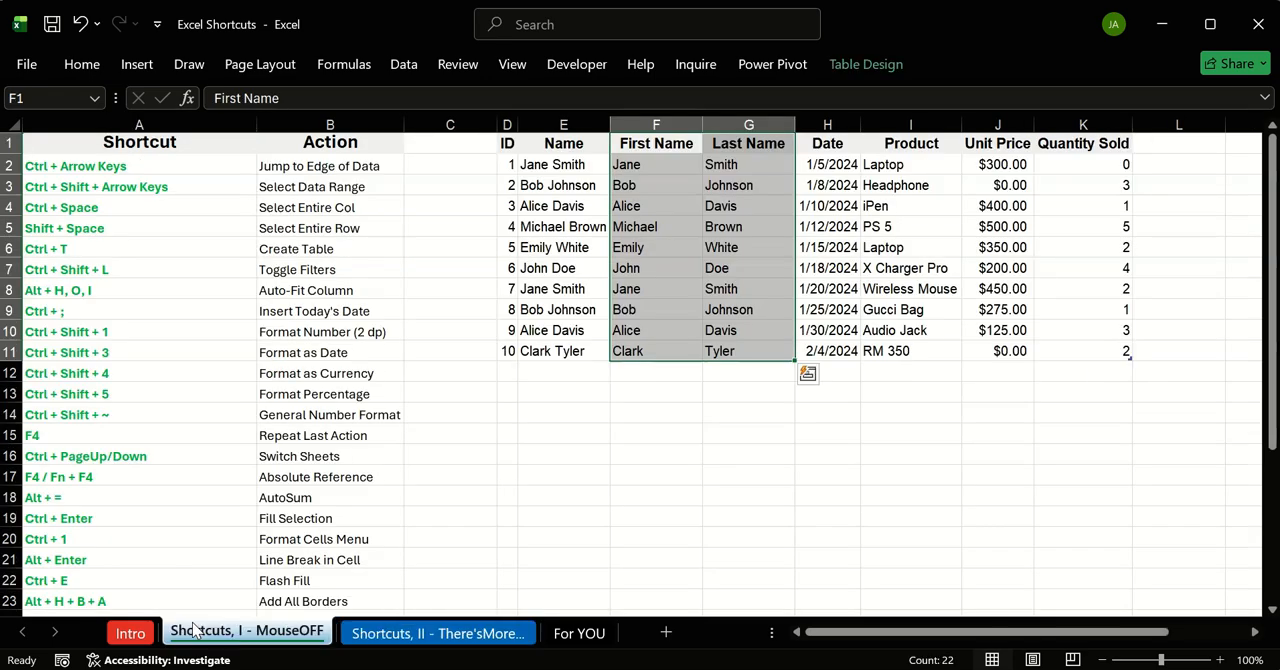
{"action": "left_click", "coordinate": [540, 450]}
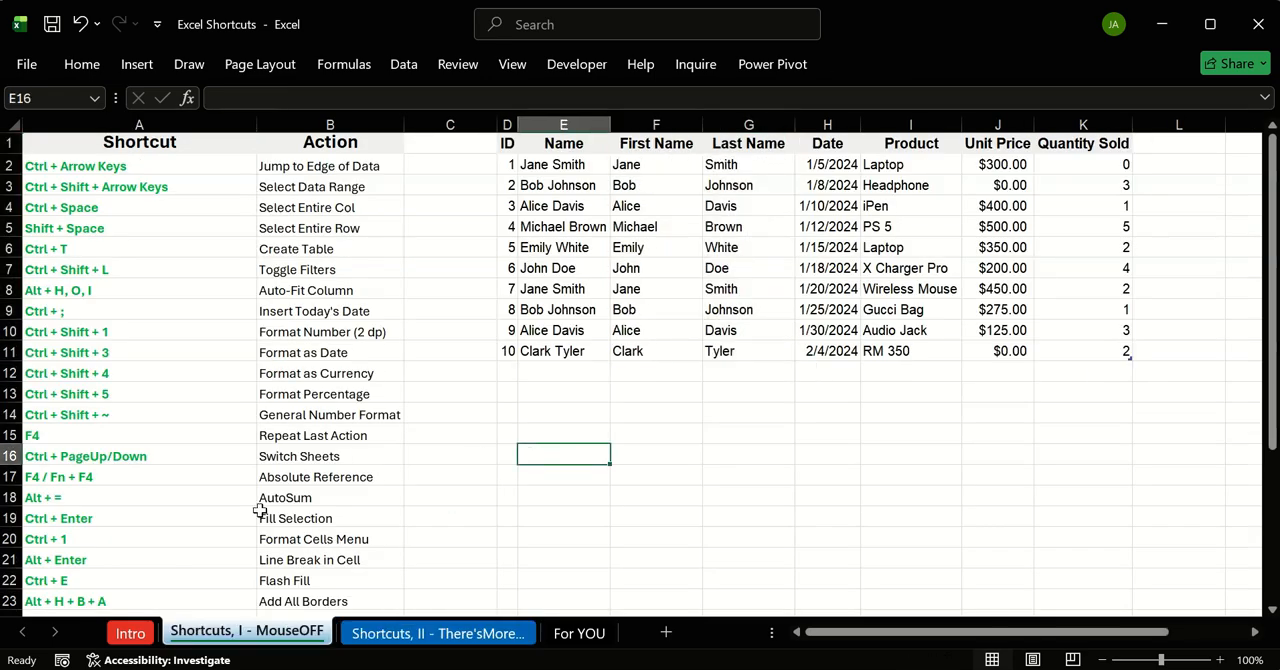
{"action": "scroll", "coordinate": [259, 511], "scroll_direction": "down", "scroll_amount": 1}
{"action": "left_click", "coordinate": [33, 525]}
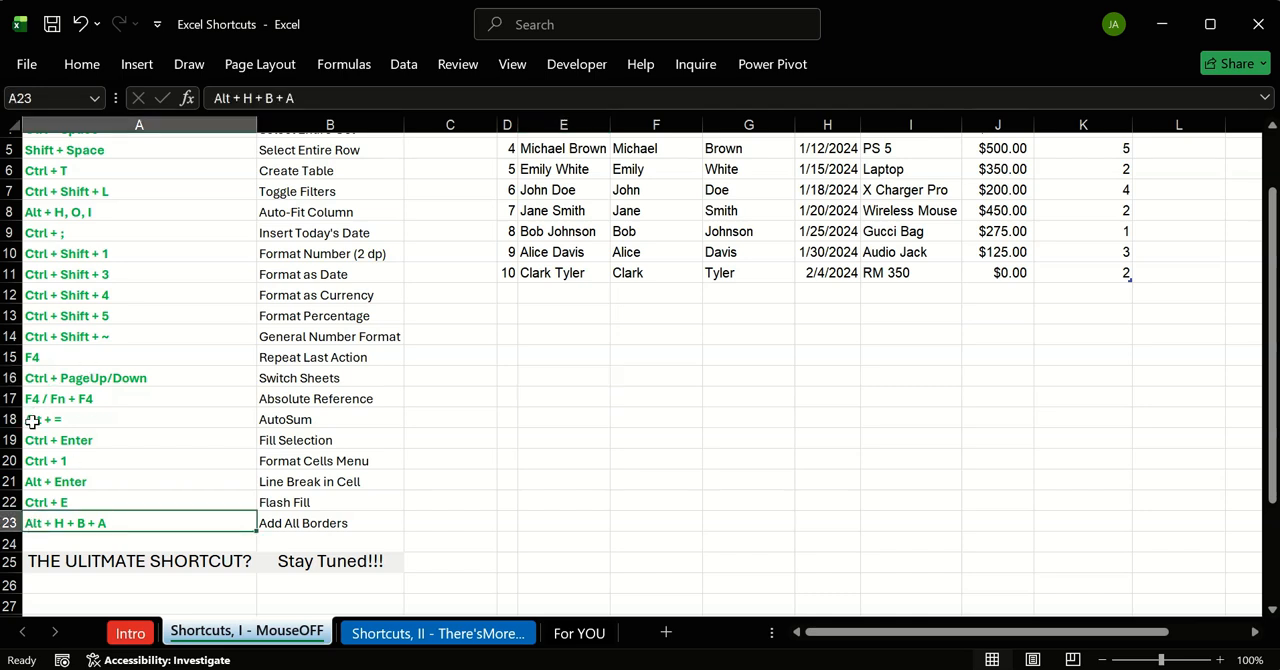
{"action": "left_click", "coordinate": [48, 214]}
{"action": "left_click", "coordinate": [100, 521]}
{"action": "scroll", "coordinate": [294, 308], "scroll_direction": "up", "scroll_amount": 2}
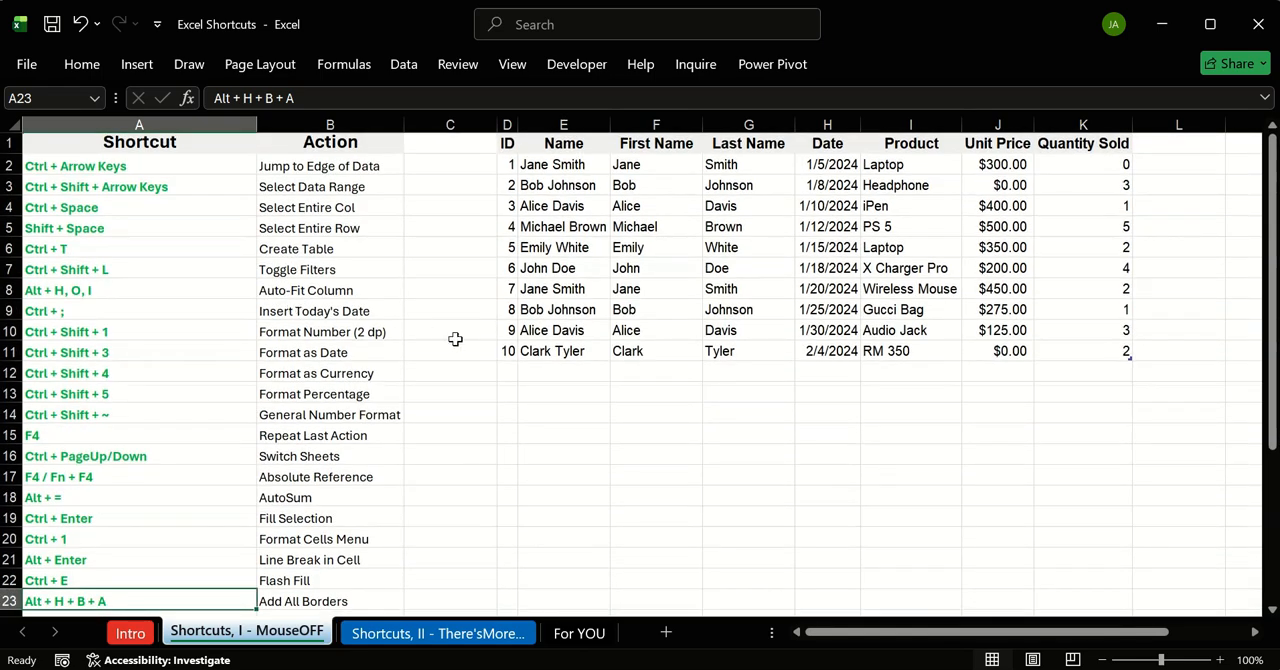
Step: From cell E14, display the Home commands' access hints, view the cell Format options including Hide & Unhide, and dismiss them
{"action": "left_click", "coordinate": [540, 410]}
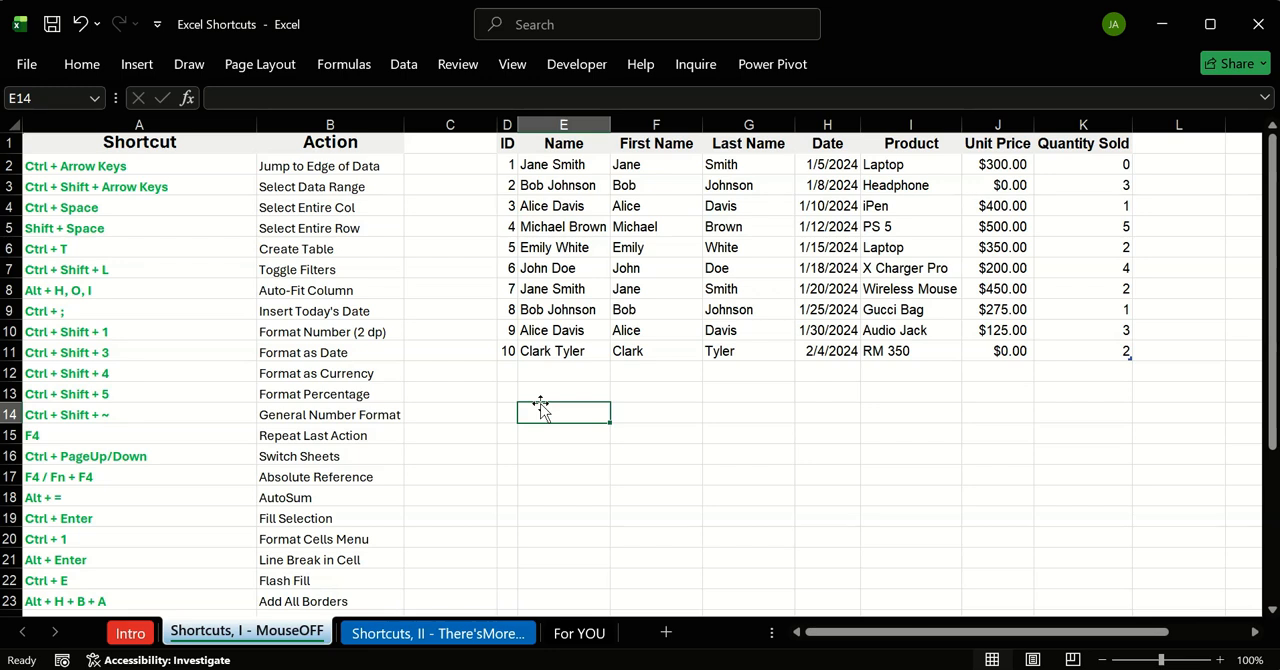
{"action": "key", "text": "alt"}
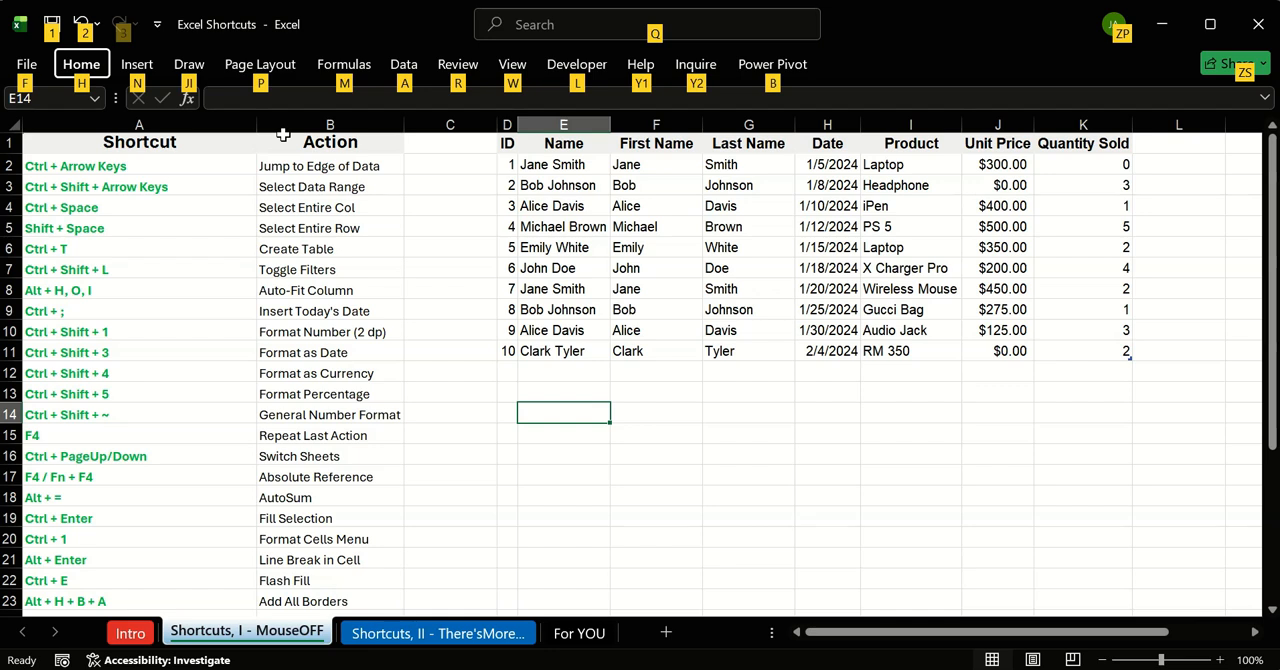
{"action": "key", "text": "h"}
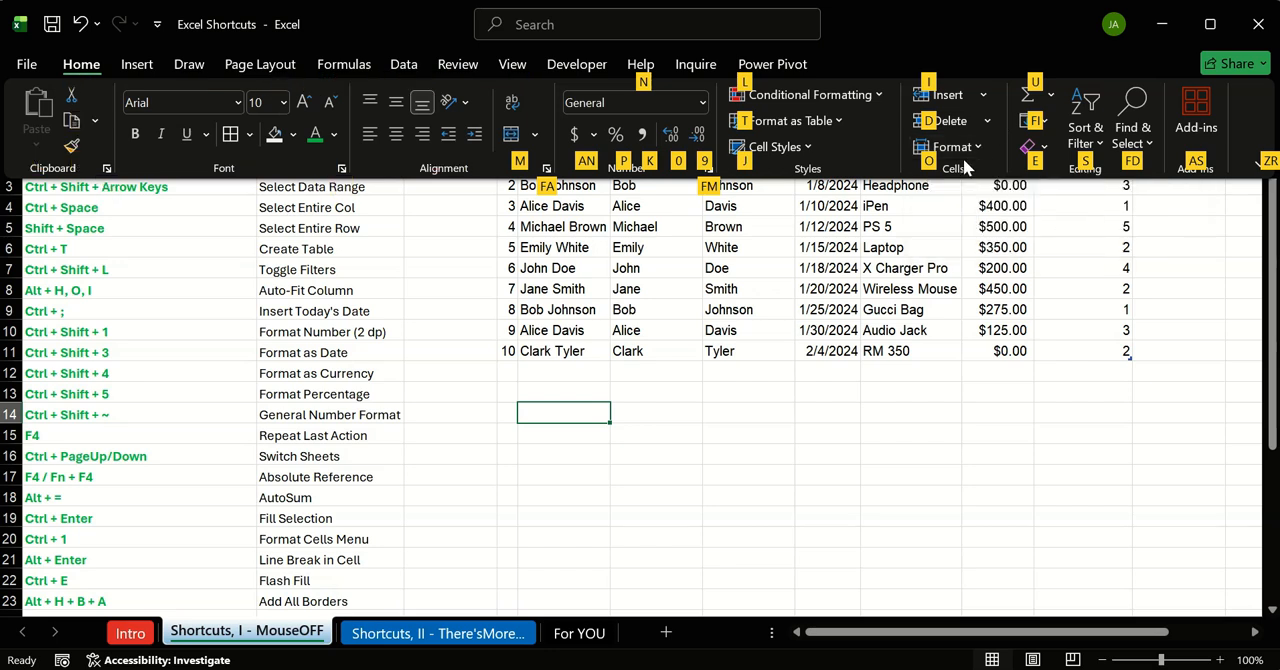
{"action": "key", "text": "o"}
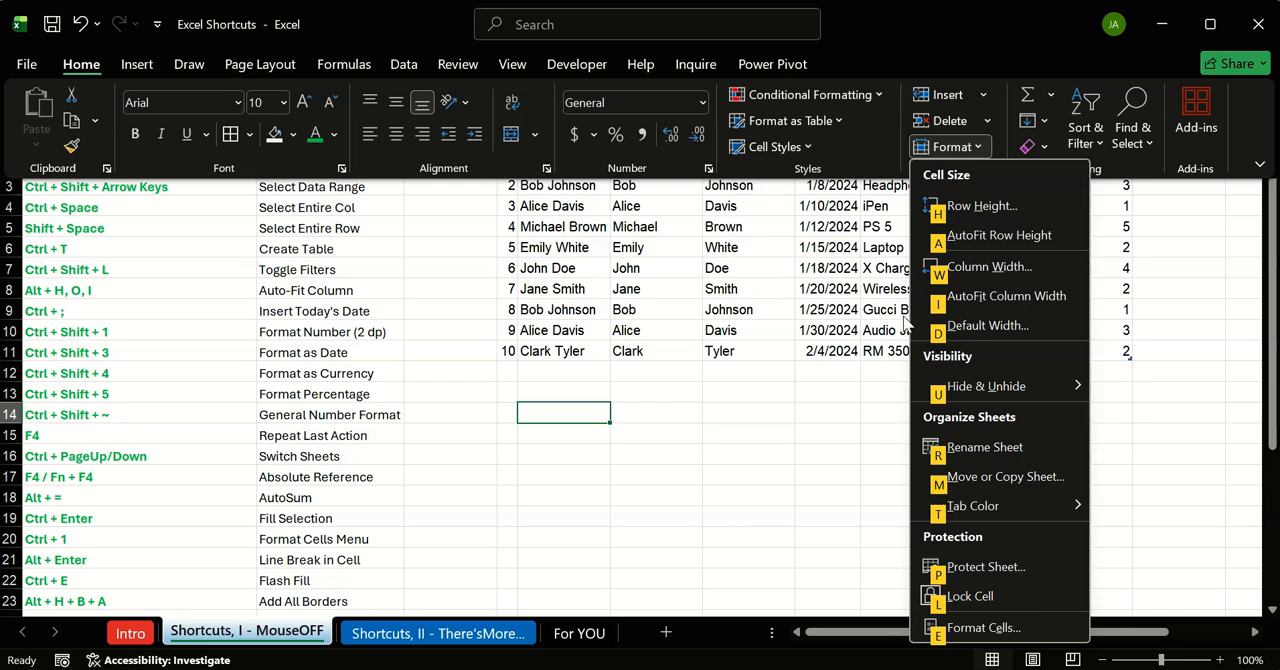
{"action": "mouse_move", "coordinate": [953, 398]}
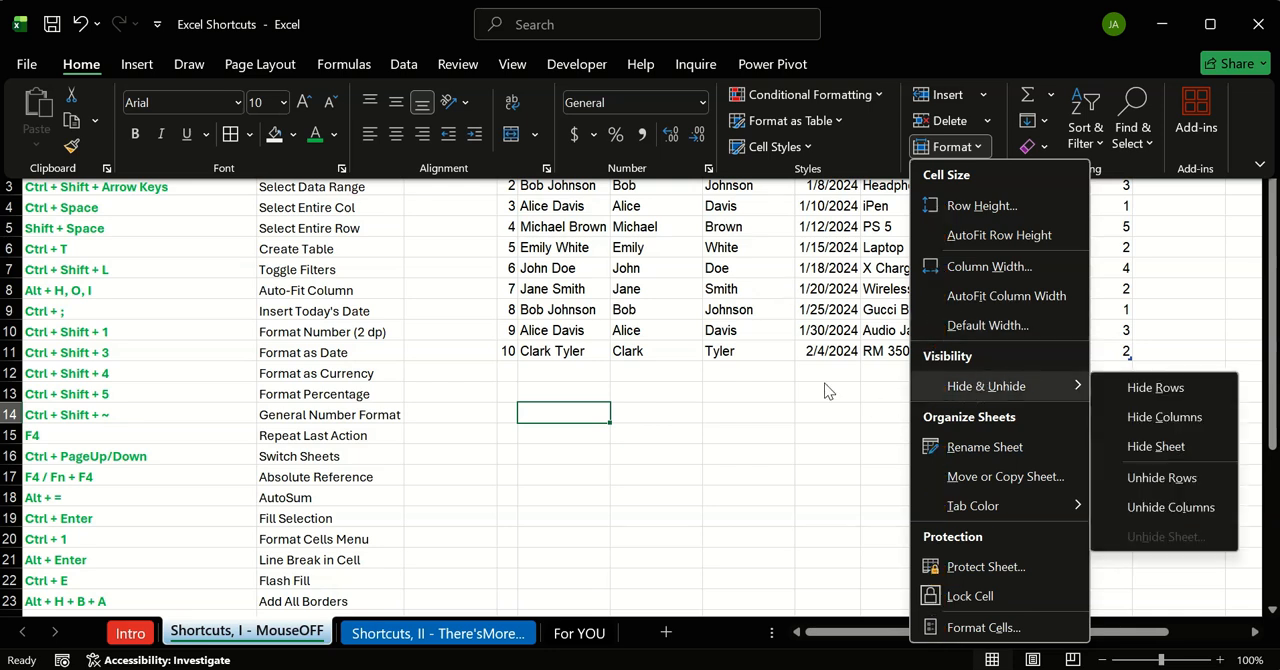
{"action": "key", "text": "Escape"}
{"action": "key", "text": "ctrl+F1"}
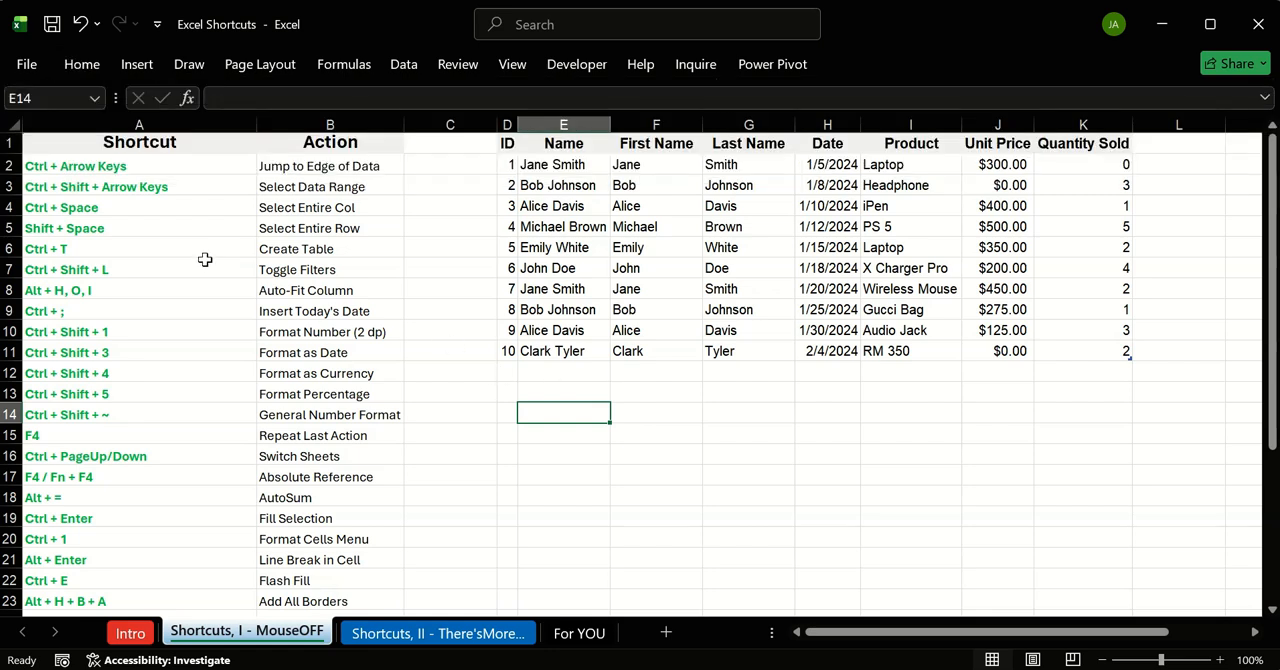
Step: Try to run Text to Columns on the empty cell C4
{"action": "left_click", "coordinate": [300, 208]}
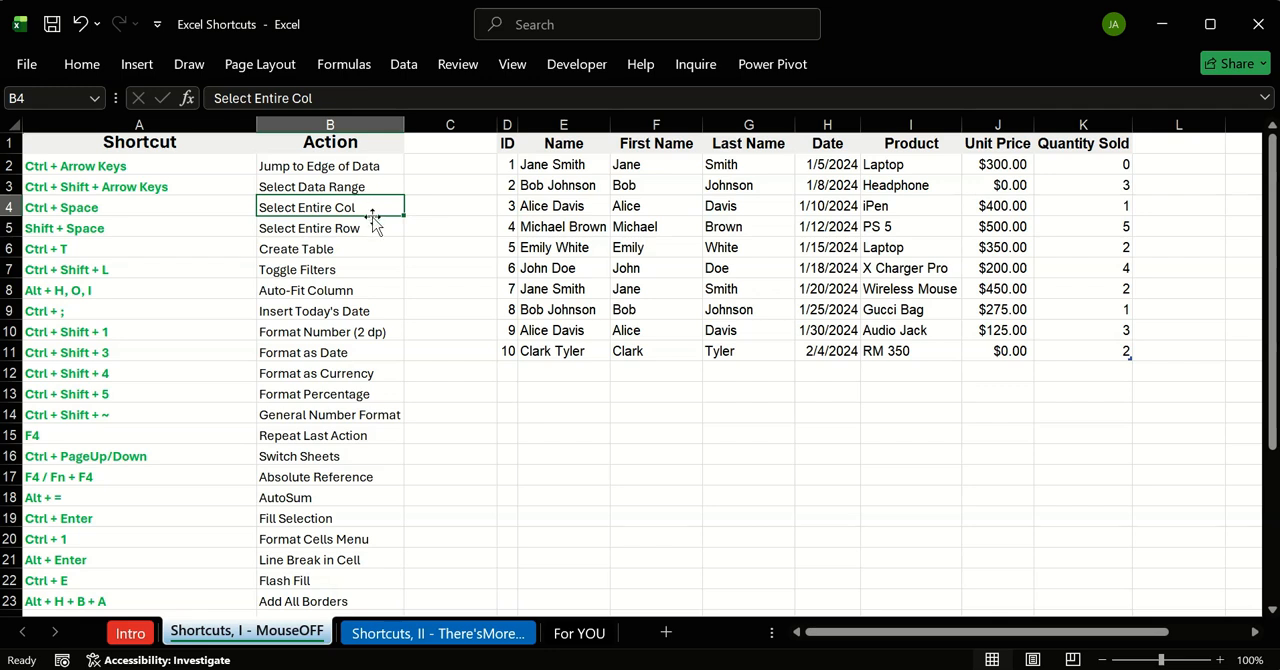
{"action": "left_click", "coordinate": [412, 207]}
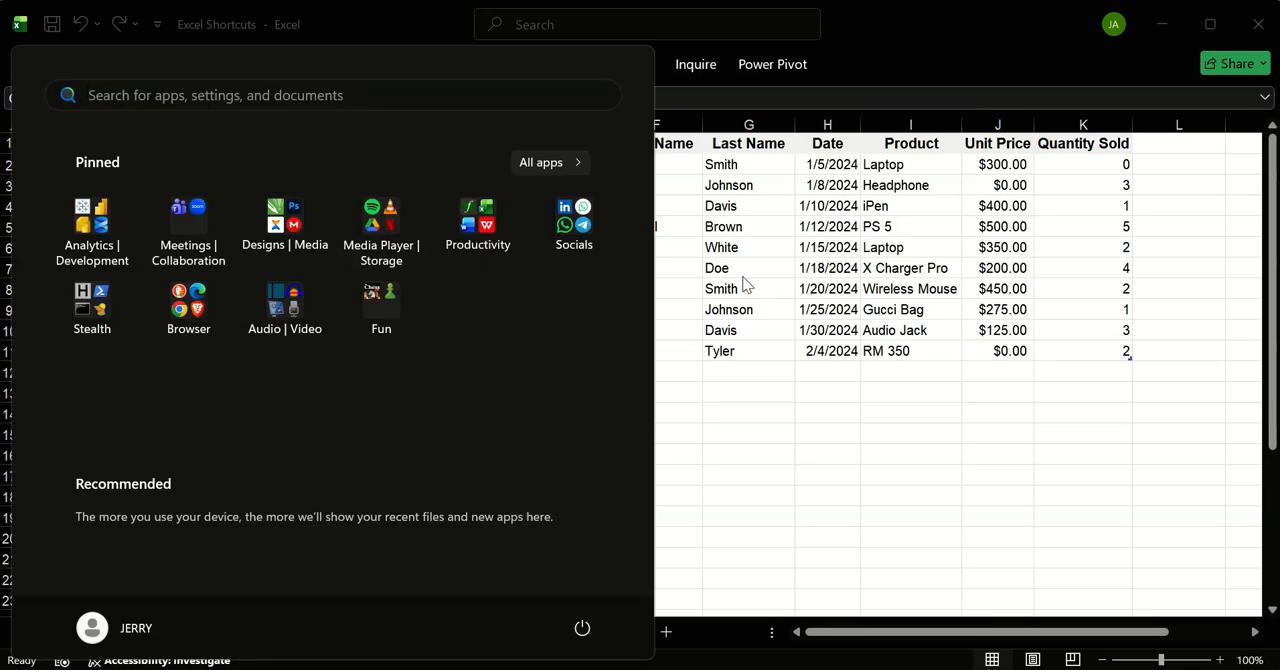
{"action": "left_click", "coordinate": [743, 277]}
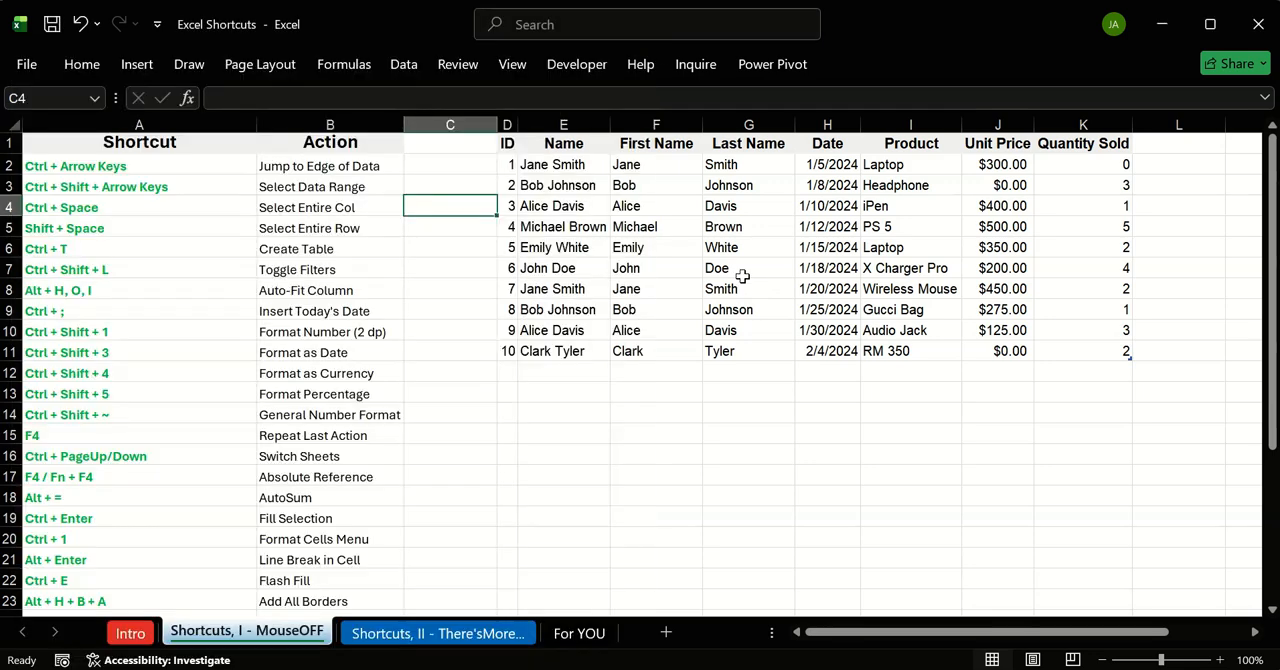
{"action": "key", "text": "alt"}
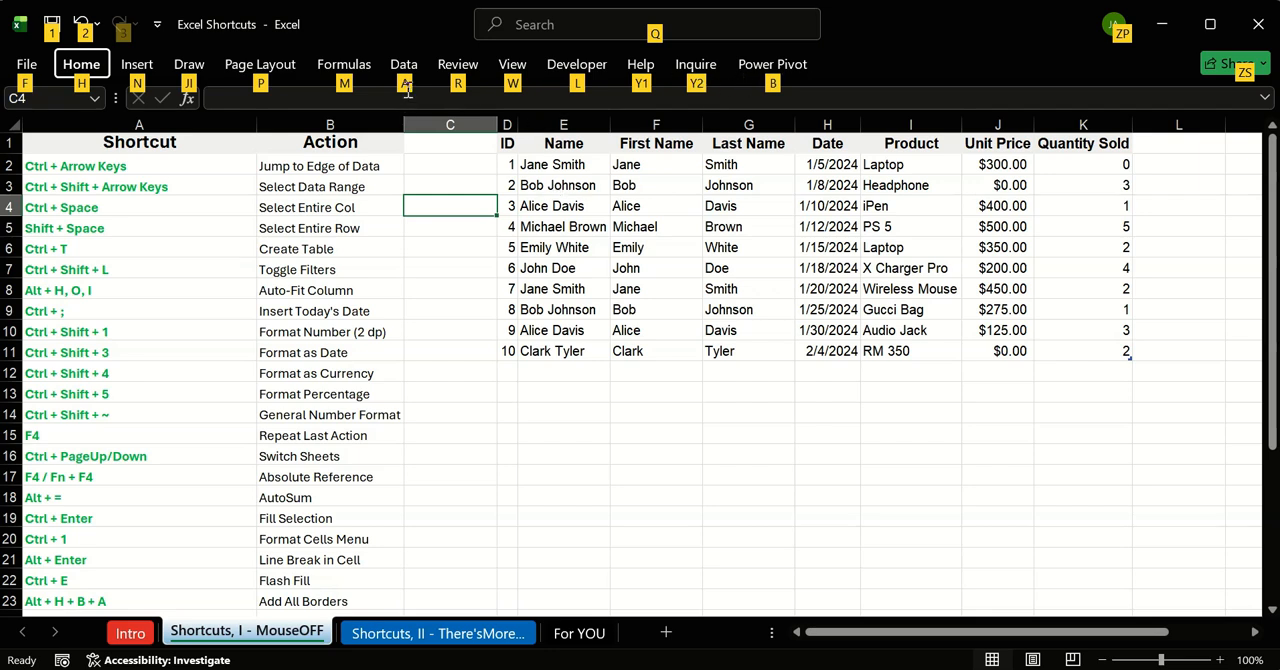
{"action": "key", "text": "a"}
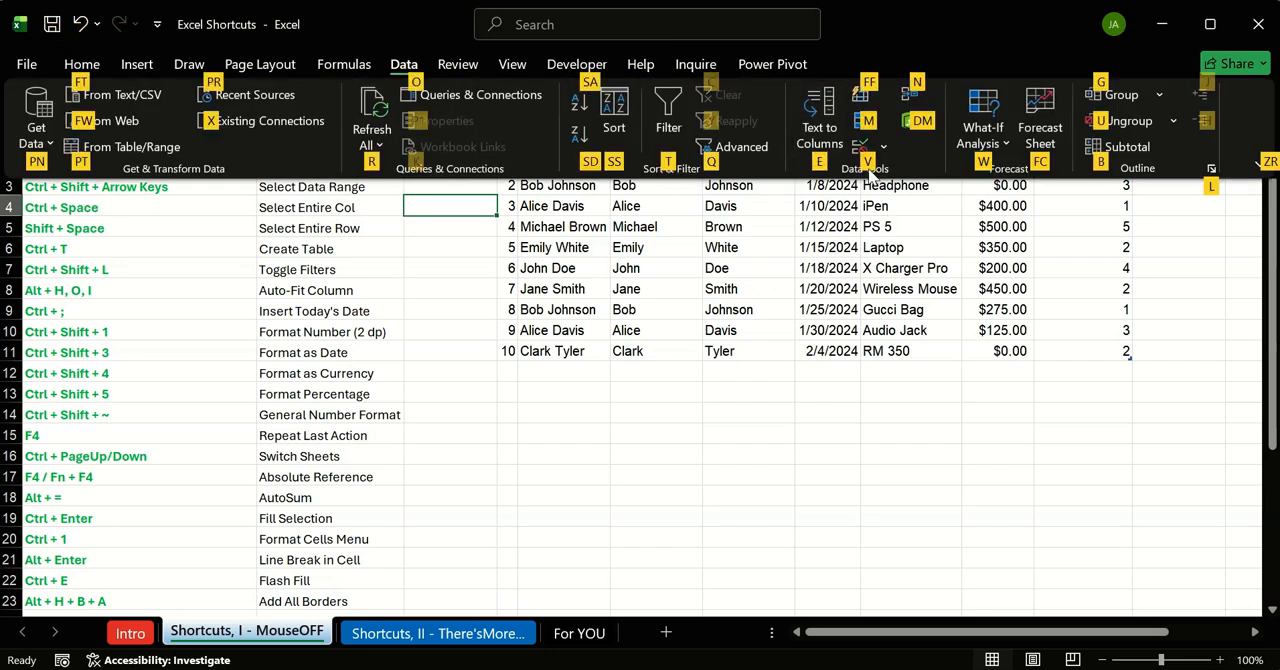
{"action": "key", "text": "alt"}
{"action": "key", "text": "alt+a"}
{"action": "key", "text": "e"}
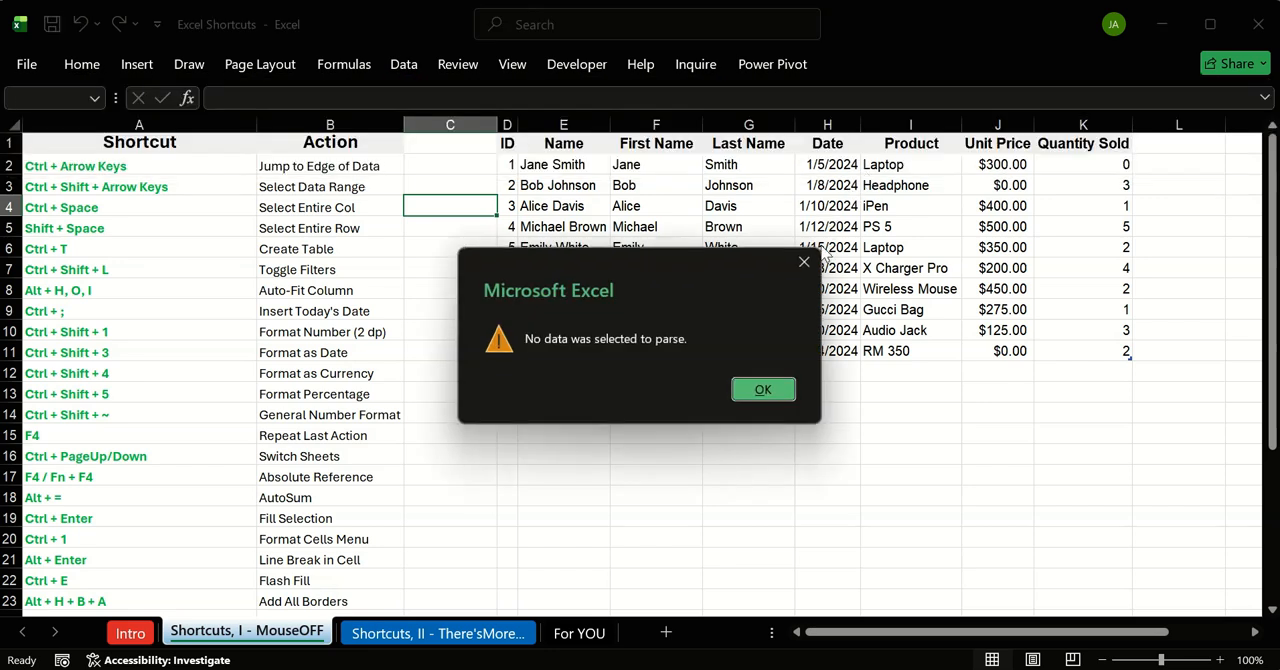
{"action": "left_click", "coordinate": [760, 388]}
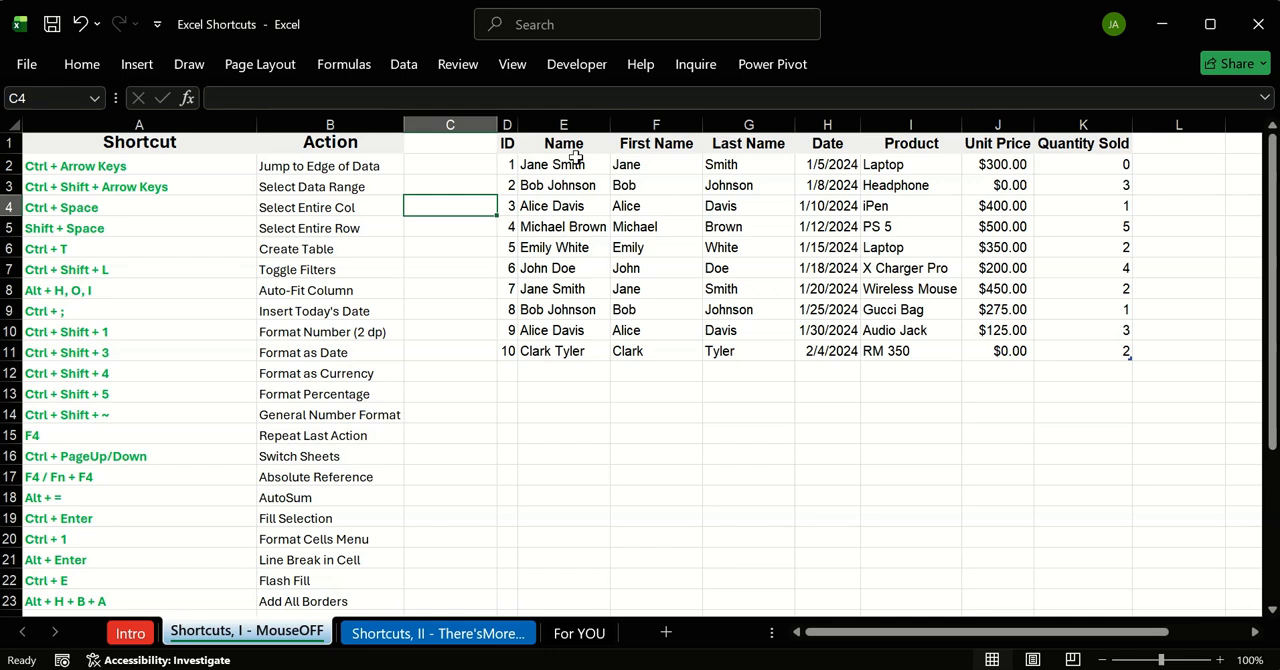
Step: Open the Convert Text to Columns Wizard for the dates in H2:H11 and close it
{"action": "left_click_drag", "start_coordinate": [826, 166], "coordinate": [830, 352]}
{"action": "left_click", "coordinate": [826, 164]}
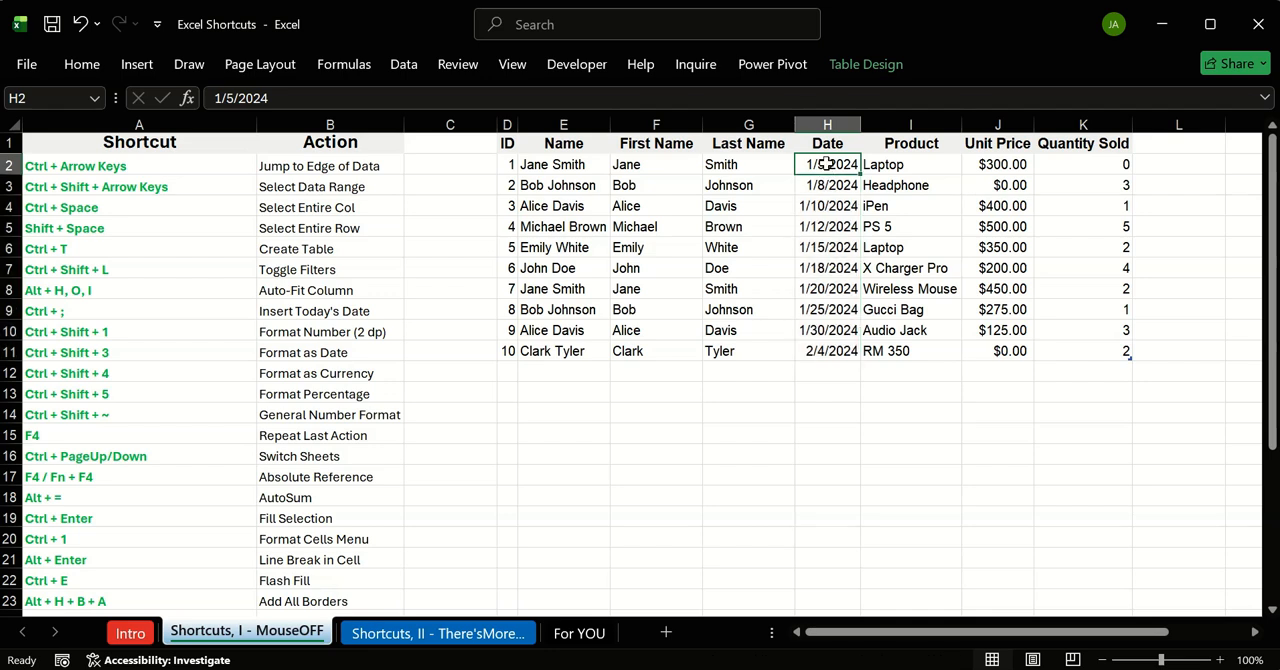
{"action": "key", "text": "ctrl+shift+Down"}
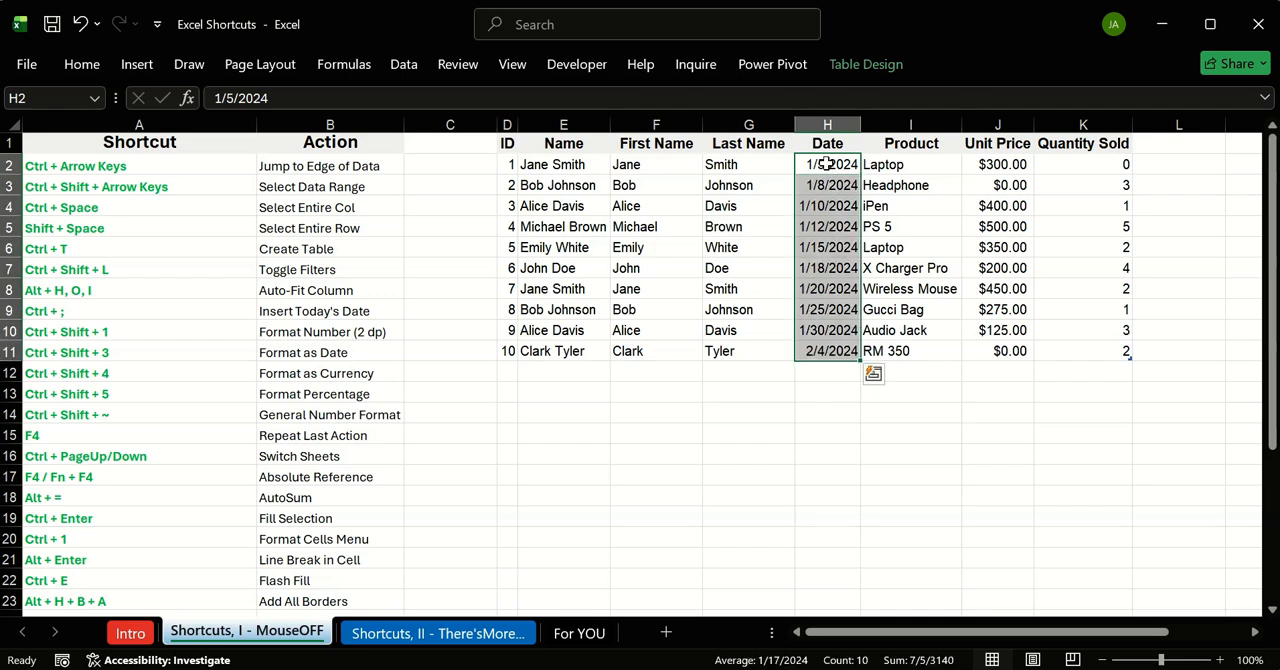
{"action": "key", "text": "alt"}
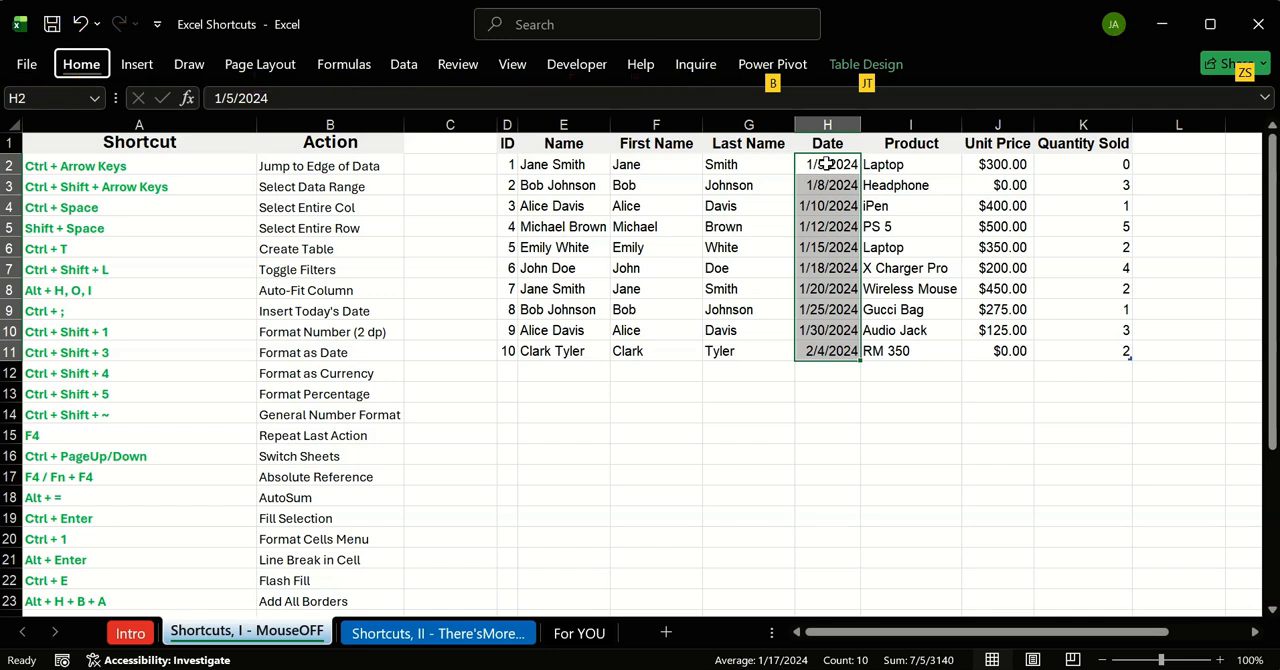
{"action": "key", "text": "a"}
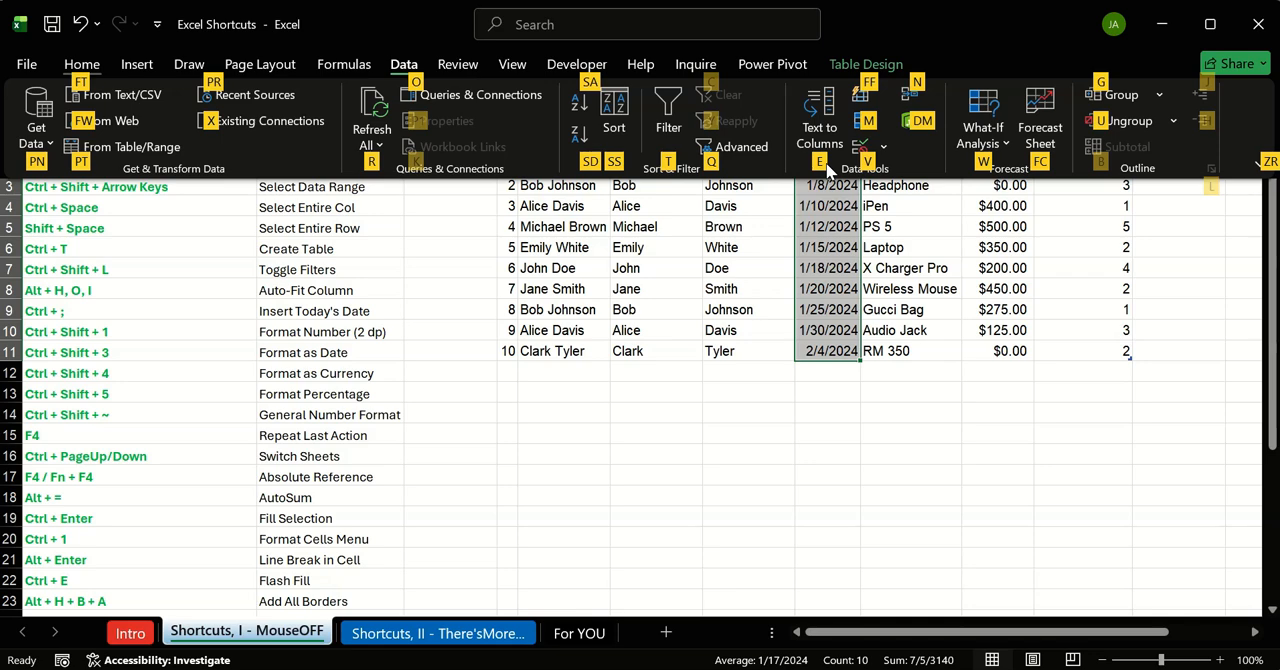
{"action": "key", "text": "e"}
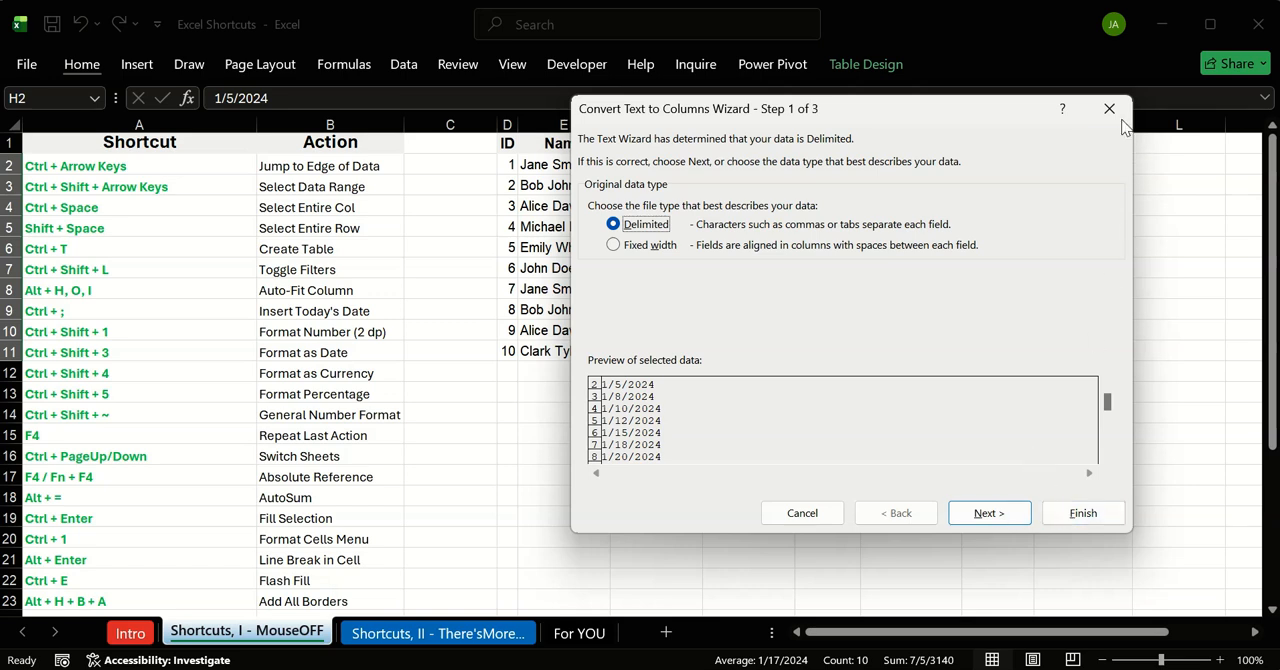
{"action": "key", "text": "f"}
{"action": "left_click", "coordinate": [727, 415]}
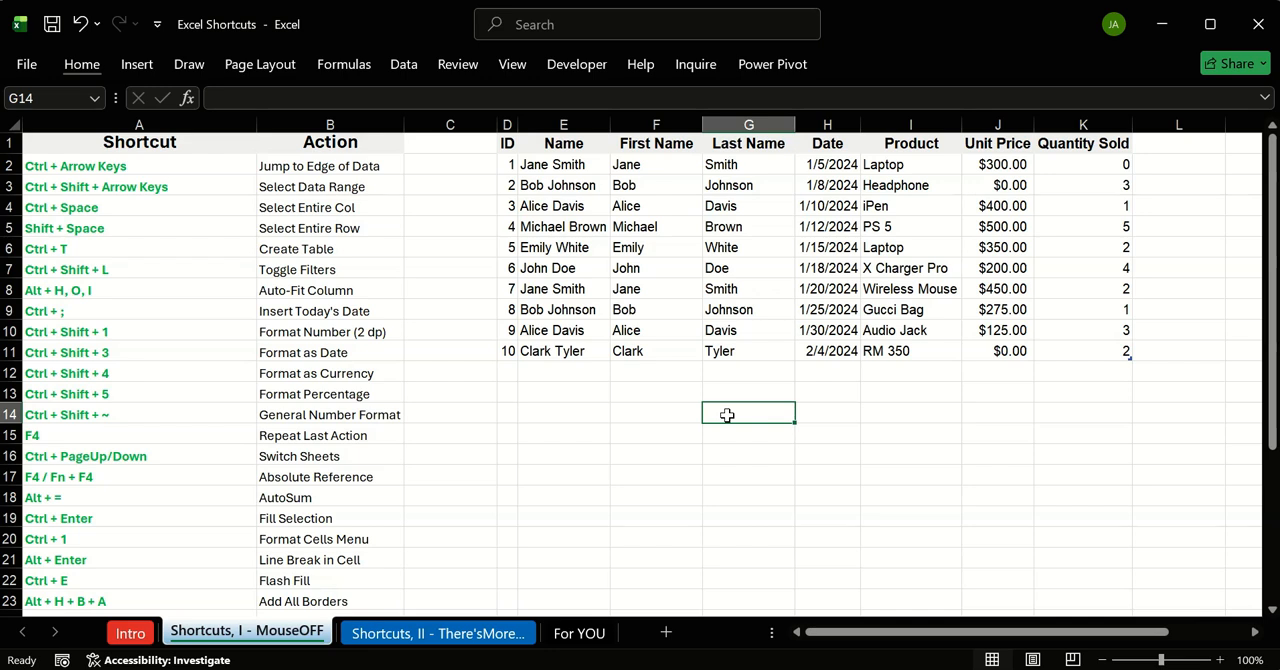
Step: Display the access hints for the ribbon and Quick Access commands, and dismiss them
{"action": "key", "text": "alt"}
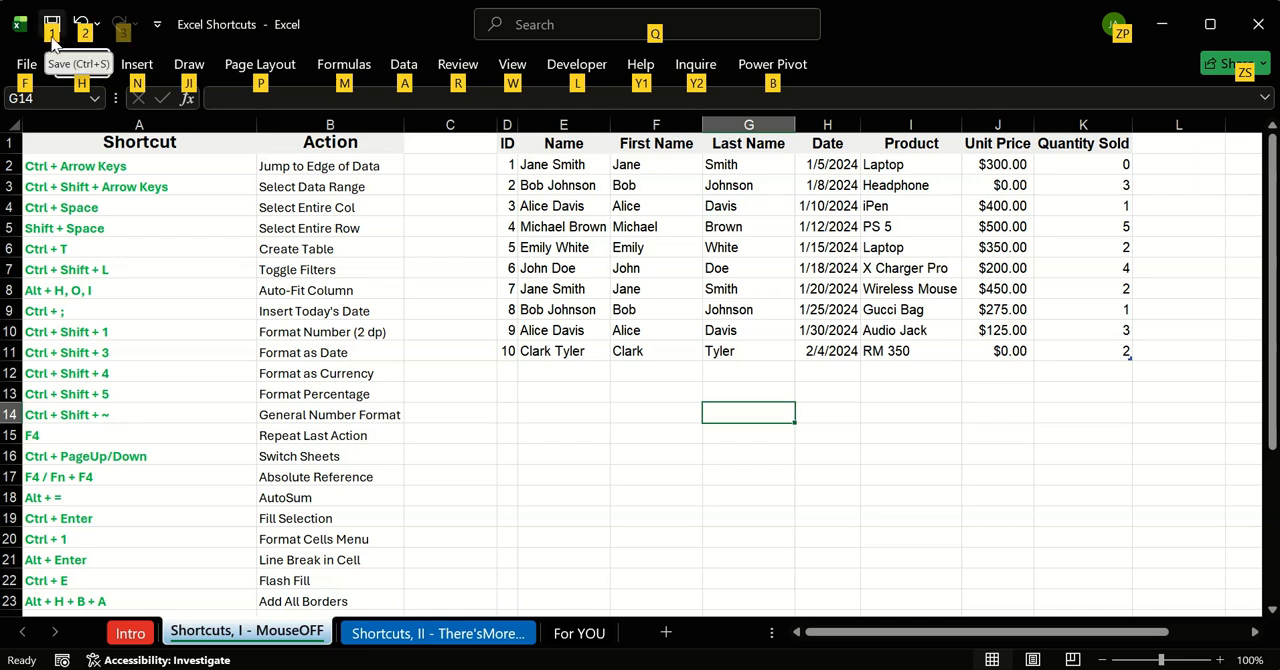
{"action": "key", "text": "Escape"}
{"action": "left_click", "coordinate": [488, 398]}
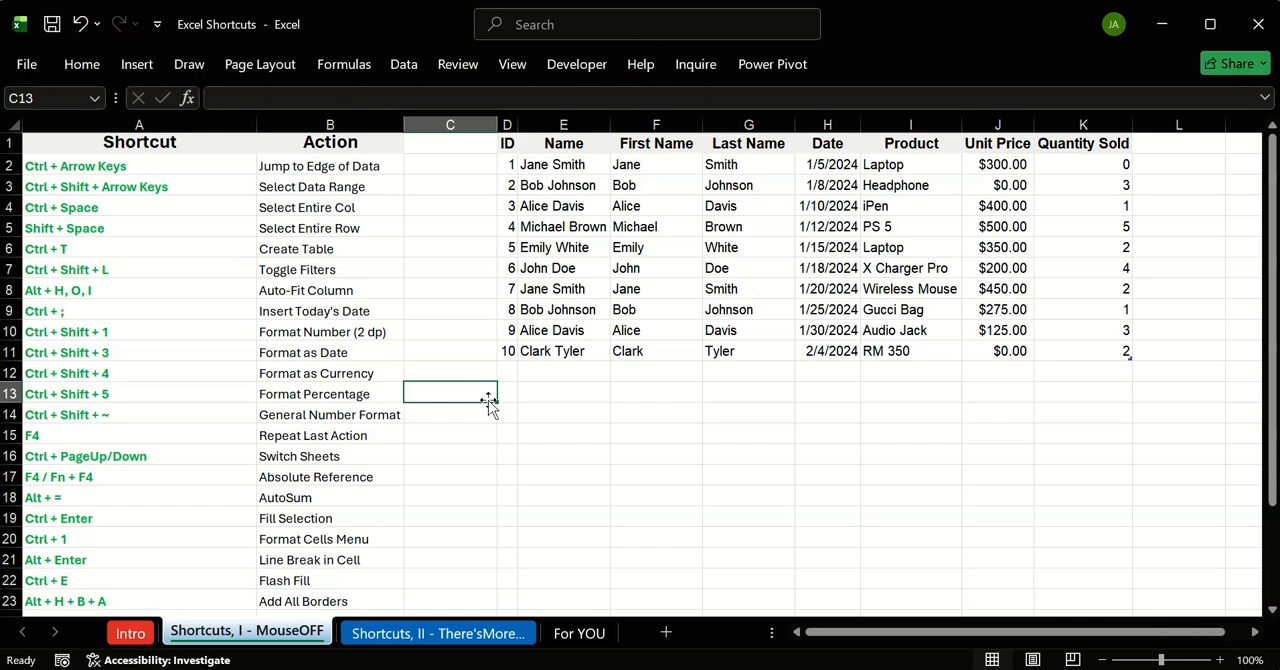
Step: Display the ribbon's access hints from cell C13, and dismiss them by selecting cell E12
{"action": "key", "text": "alt"}
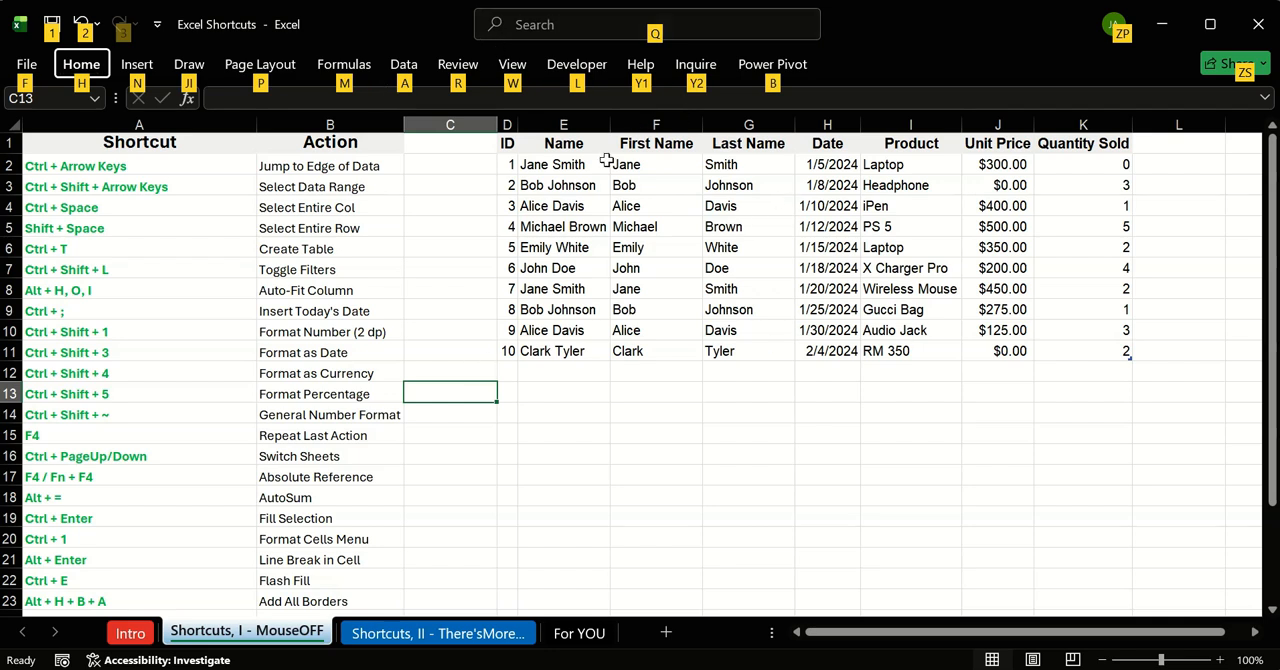
{"action": "left_click", "coordinate": [570, 368]}
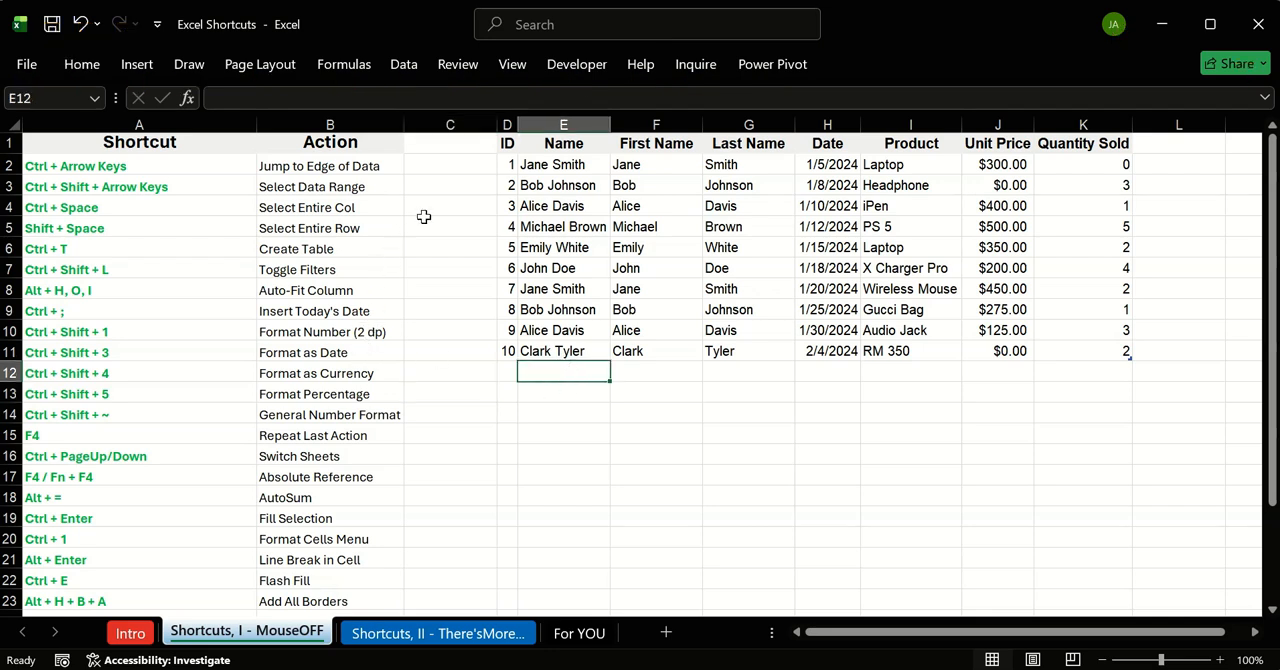
Step: Open the For YOU sheet and select the comma-separated practice data in A1:A5
{"action": "left_click", "coordinate": [580, 633]}
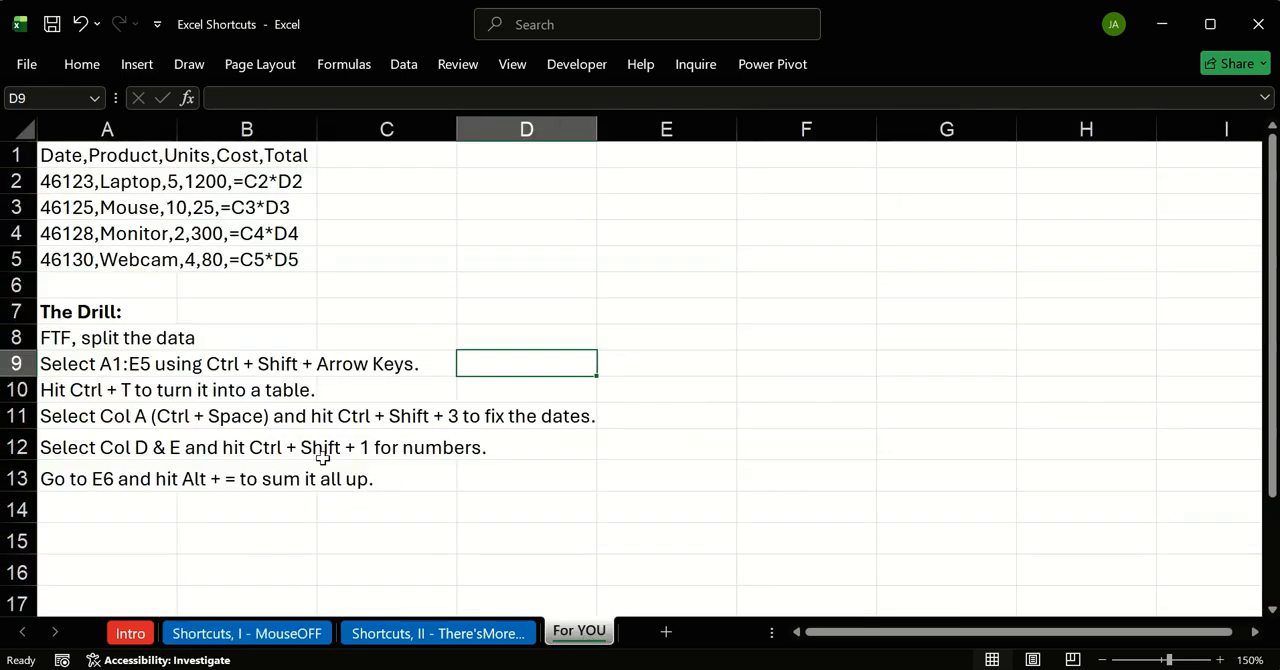
{"action": "left_click", "coordinate": [620, 289]}
{"action": "left_click", "coordinate": [72, 156]}
{"action": "left_click_drag", "start_coordinate": [92, 160], "coordinate": [626, 469]}
{"action": "left_click", "coordinate": [890, 410]}
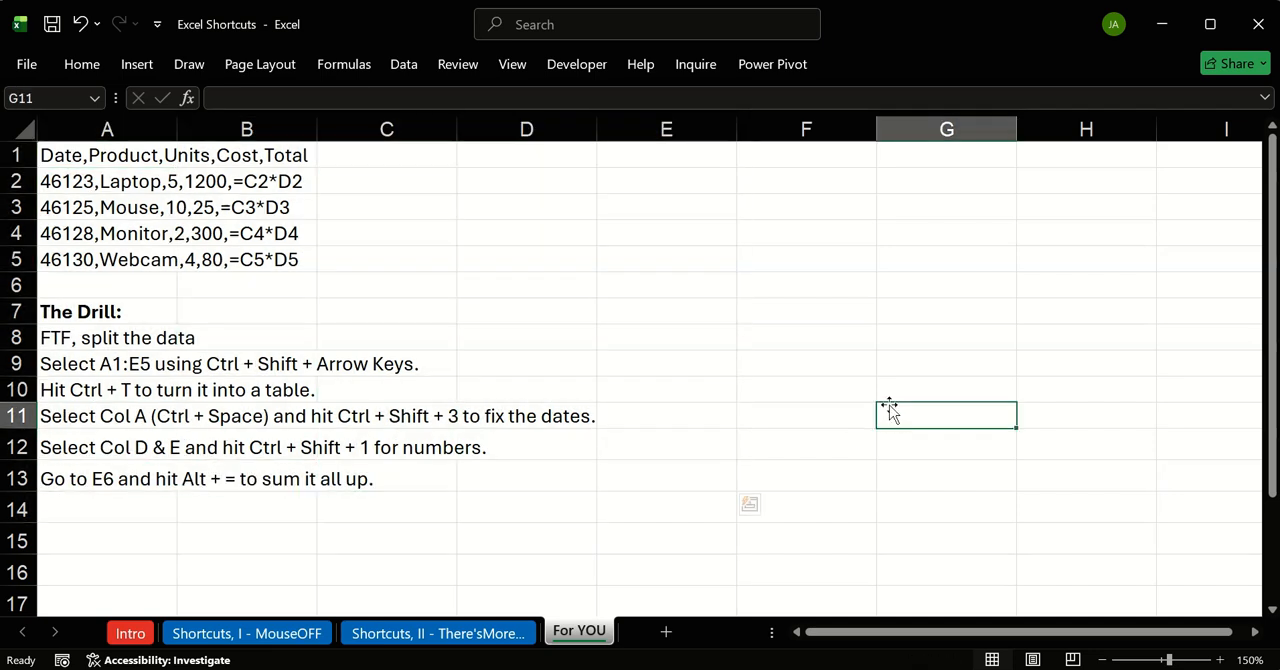
{"action": "left_click_drag", "start_coordinate": [66, 160], "coordinate": [131, 258]}
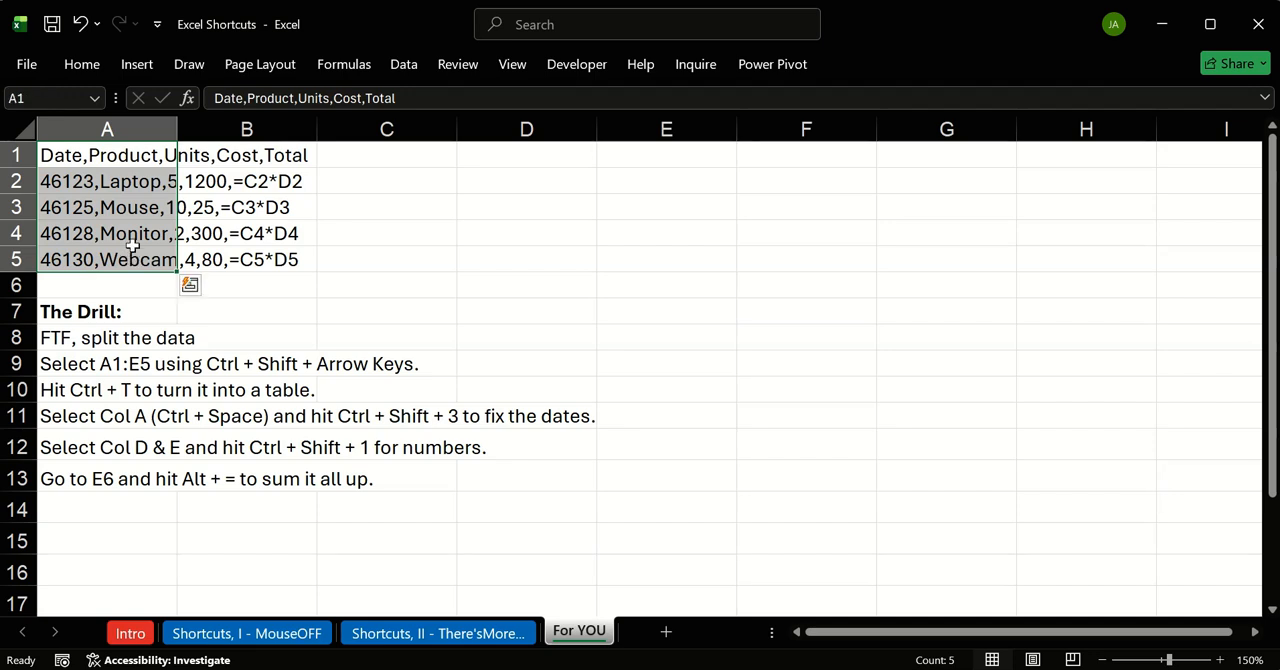
Step: Go through the drill instructions in cells A8 to A13 one by one, from splitting the data to summing it
{"action": "left_click_drag", "start_coordinate": [126, 340], "coordinate": [196, 340]}
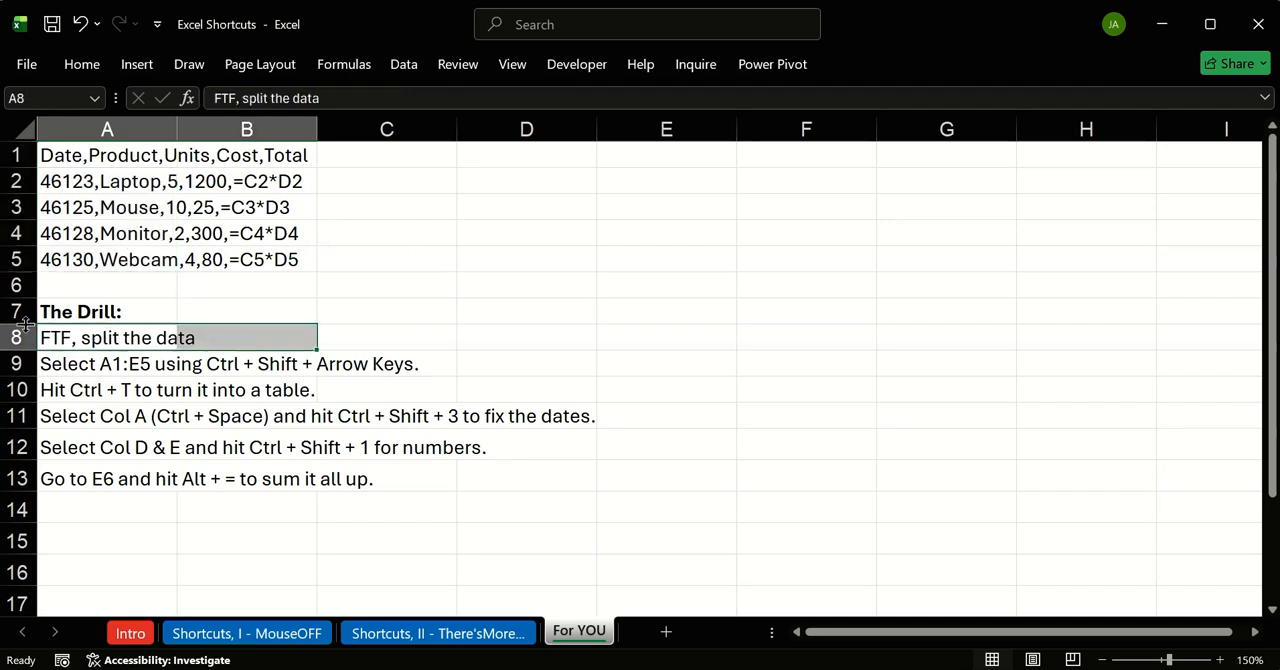
{"action": "left_click", "coordinate": [72, 334]}
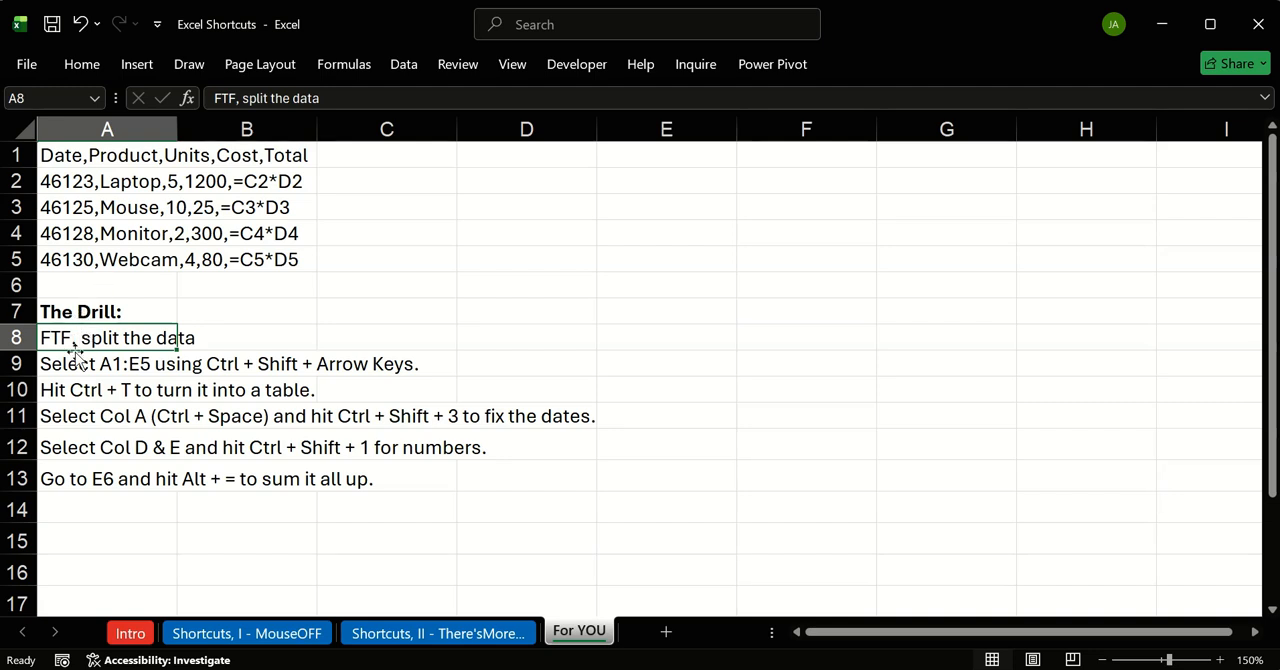
{"action": "left_click", "coordinate": [73, 360]}
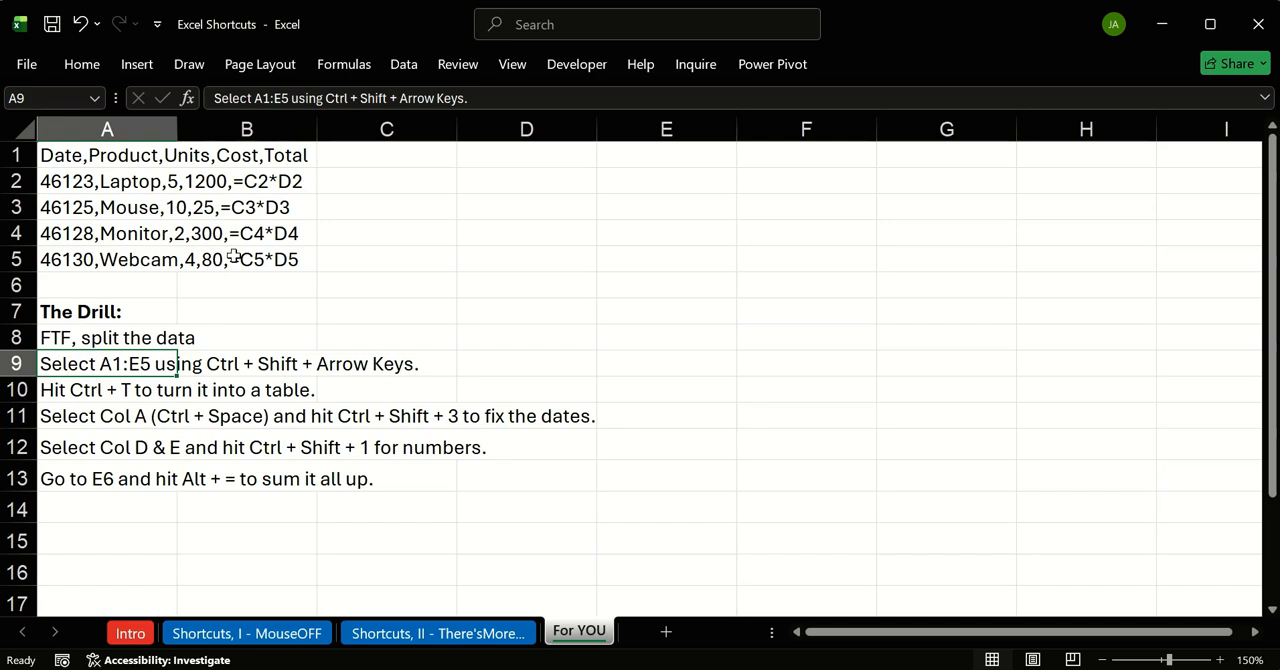
{"action": "left_click", "coordinate": [110, 417]}
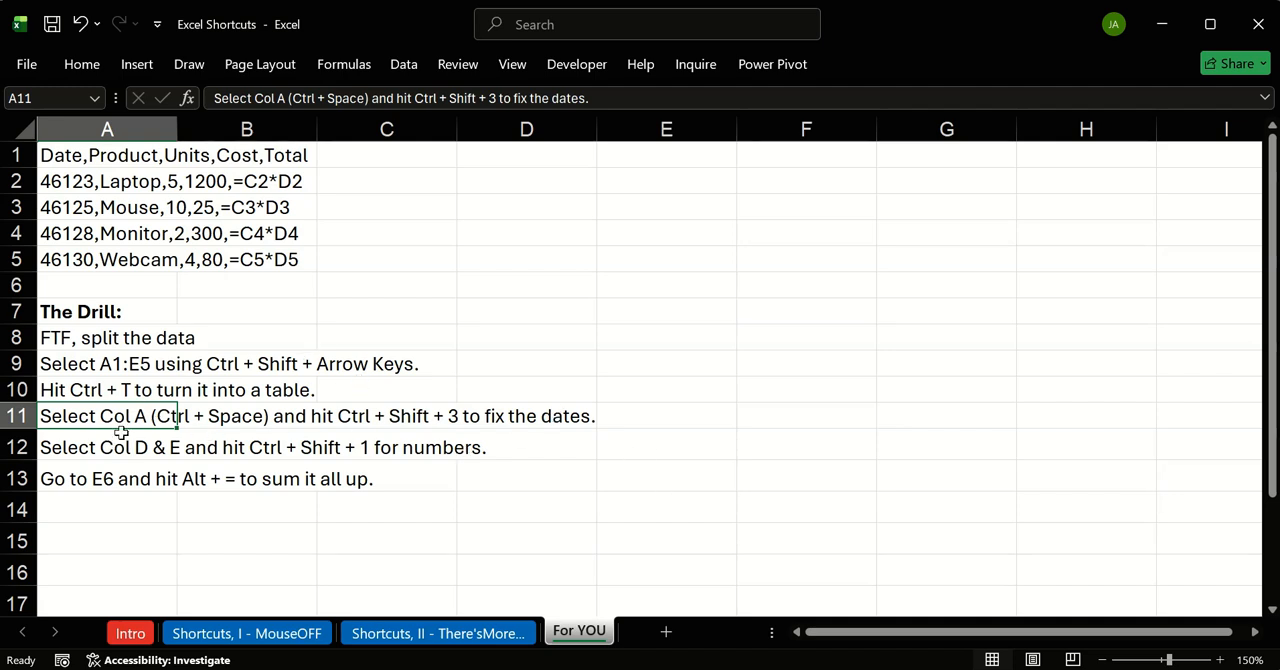
{"action": "left_click", "coordinate": [118, 438]}
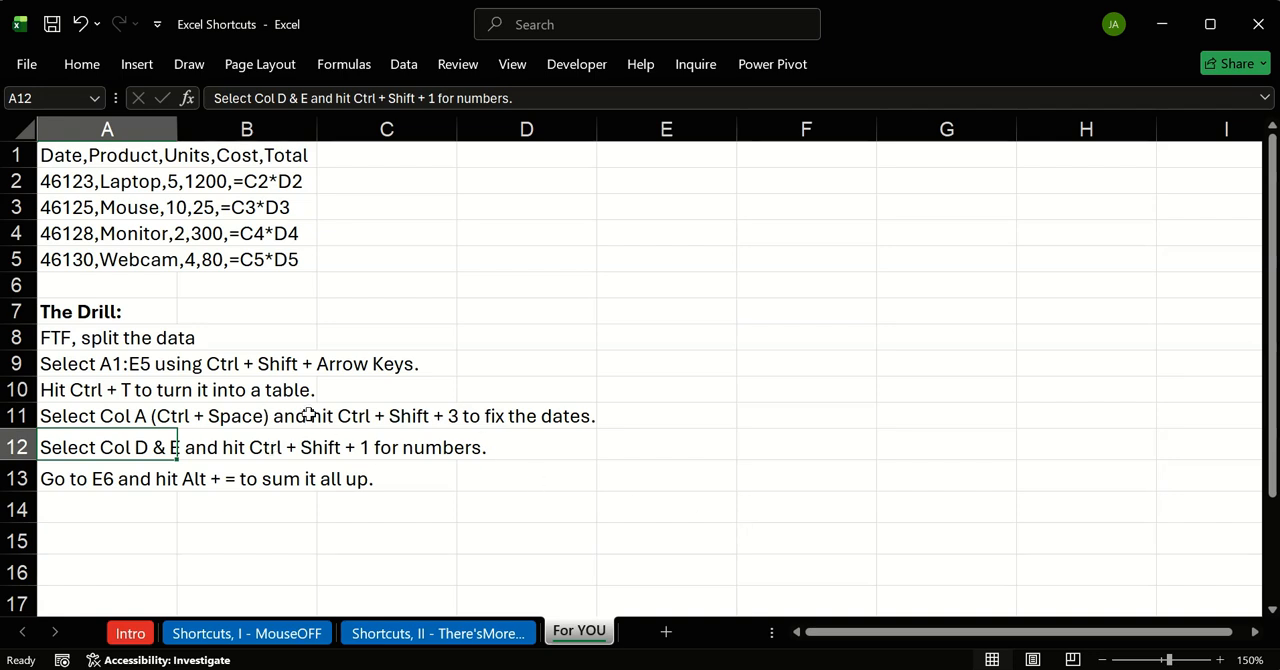
{"action": "left_click", "coordinate": [100, 470]}
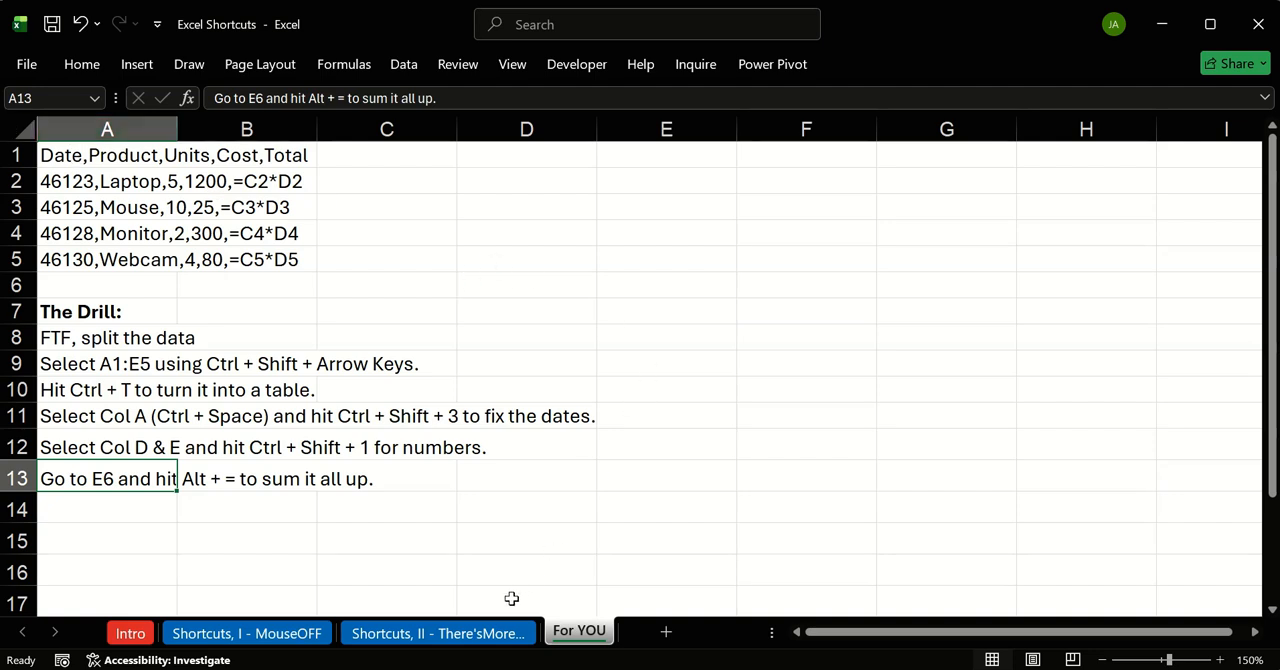
Step: View the Shortcuts, II and Intro sheets again, and return to the Shortcuts, I - MouseOFF sheet
{"action": "left_click", "coordinate": [452, 634]}
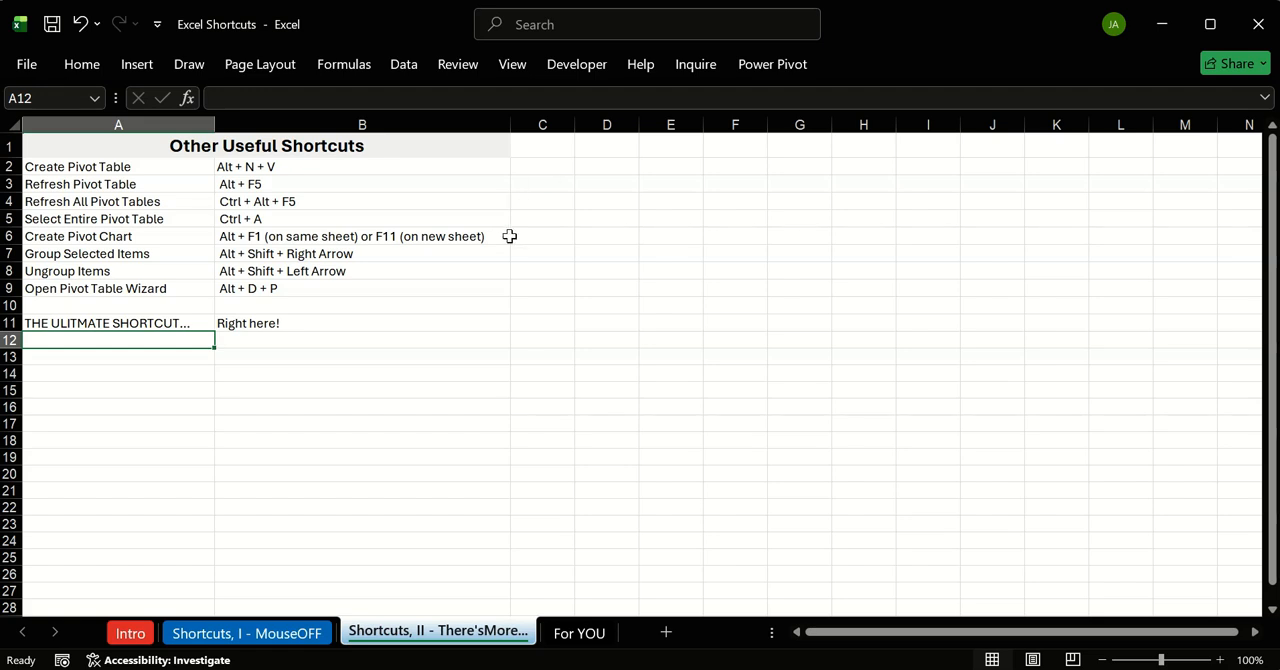
{"action": "left_click", "coordinate": [130, 633]}
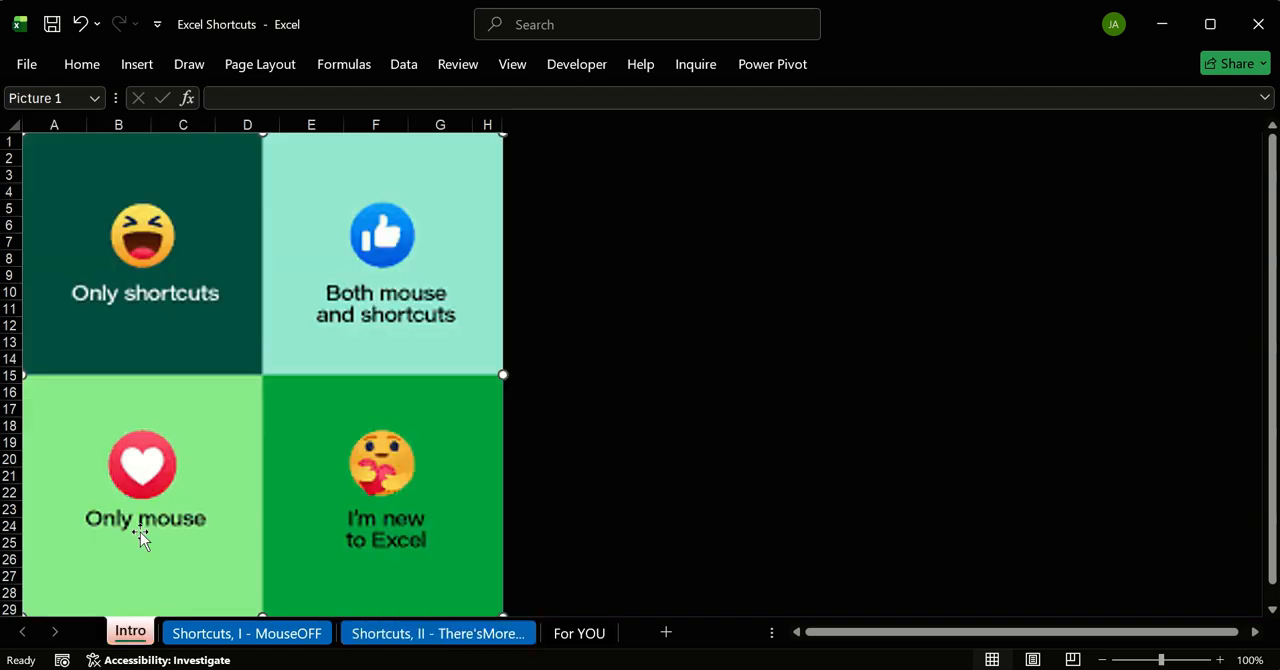
{"action": "left_click", "coordinate": [265, 633]}
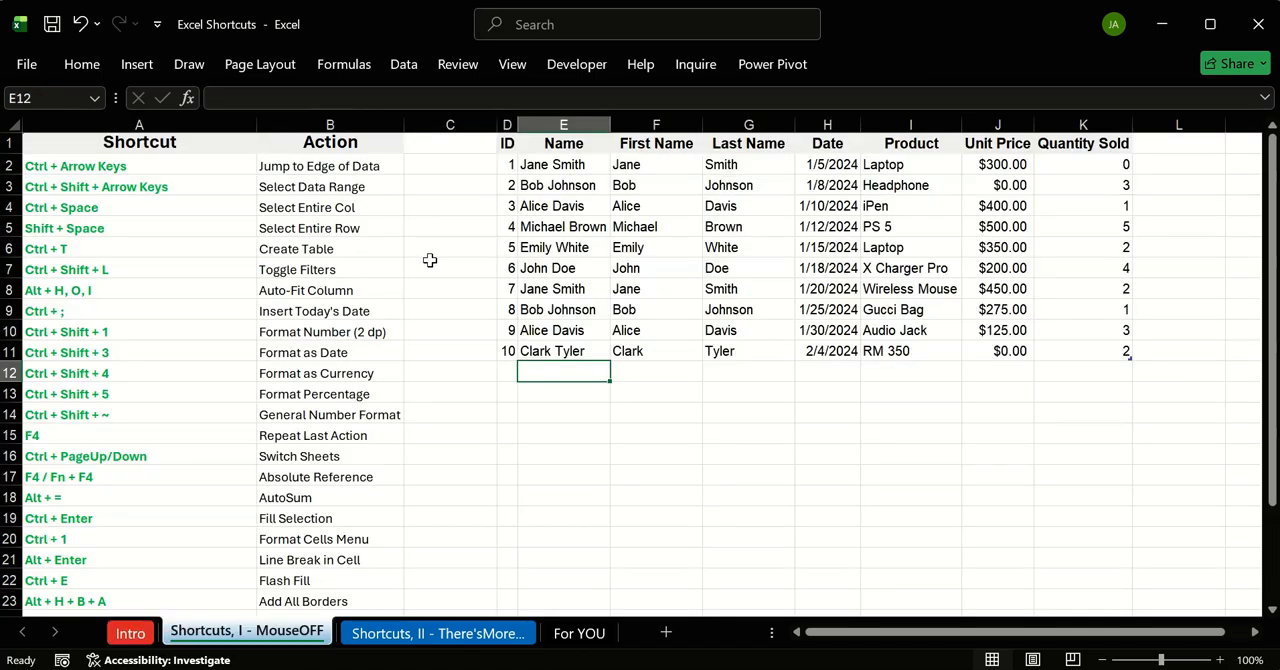
{"action": "left_click", "coordinate": [591, 451]}
{"action": "left_click", "coordinate": [660, 428]}
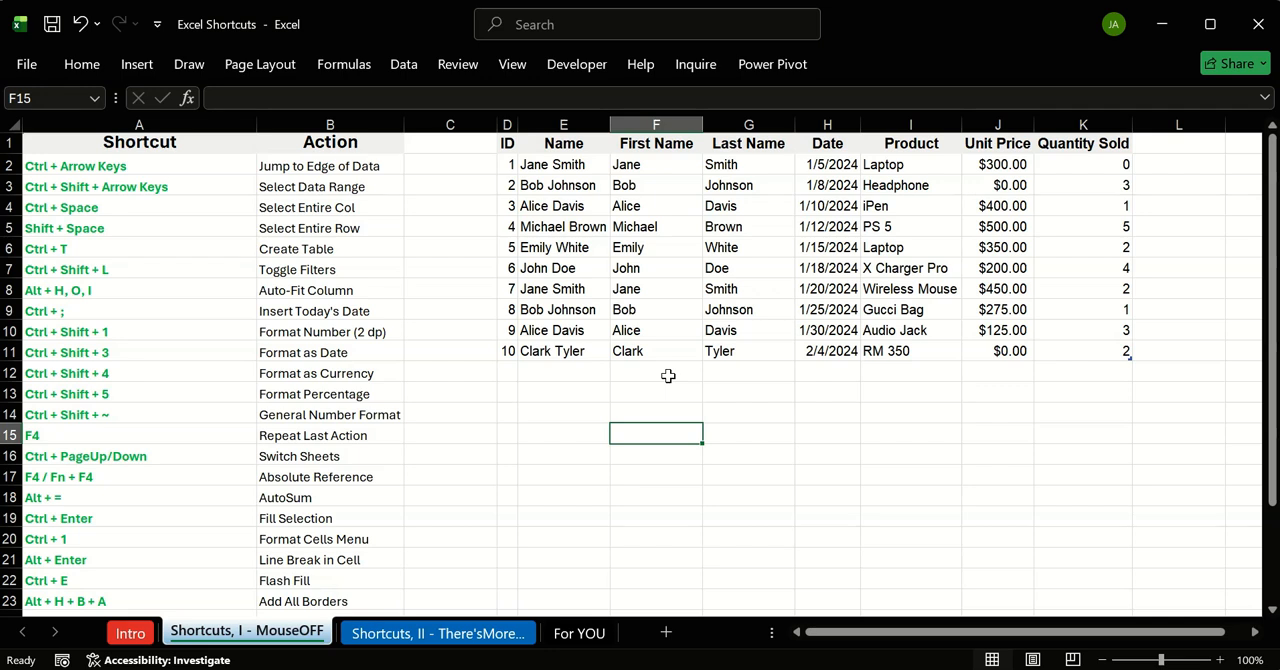
{"action": "left_click", "coordinate": [760, 392]}
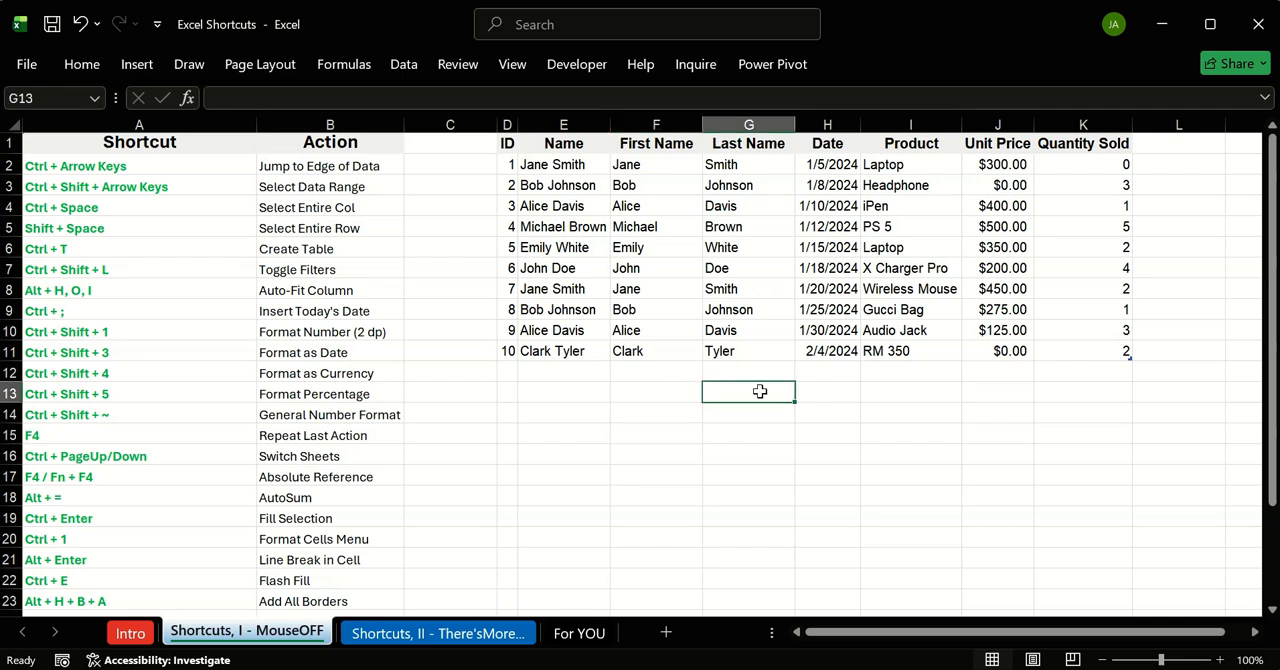